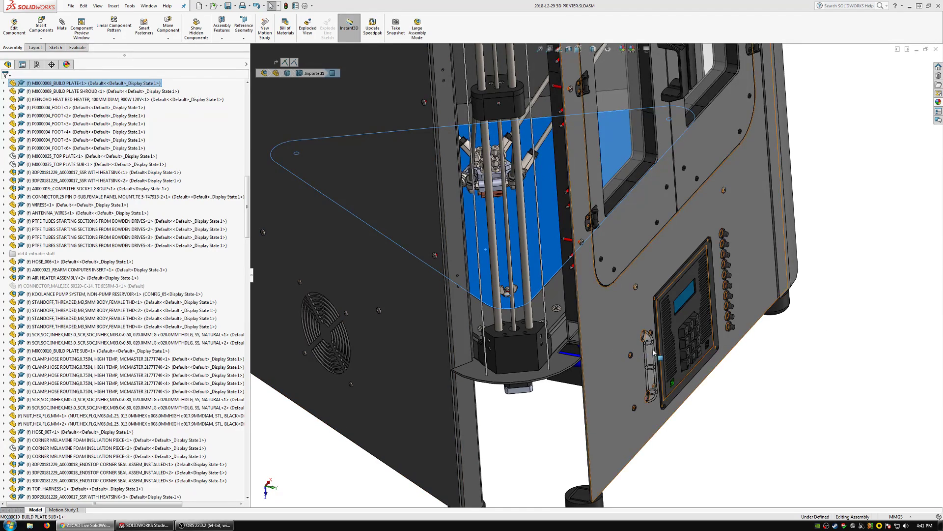
Step: Show the top-level 3D printer assembly with all its dependents so the hidden outer panels are displayed
scroll(620, 386, up, 6)
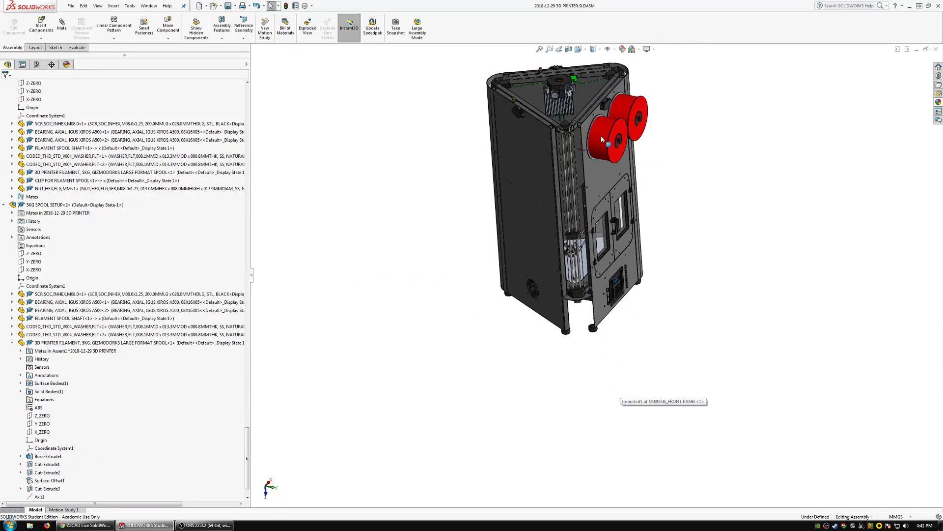
scroll(612, 236, down, 8)
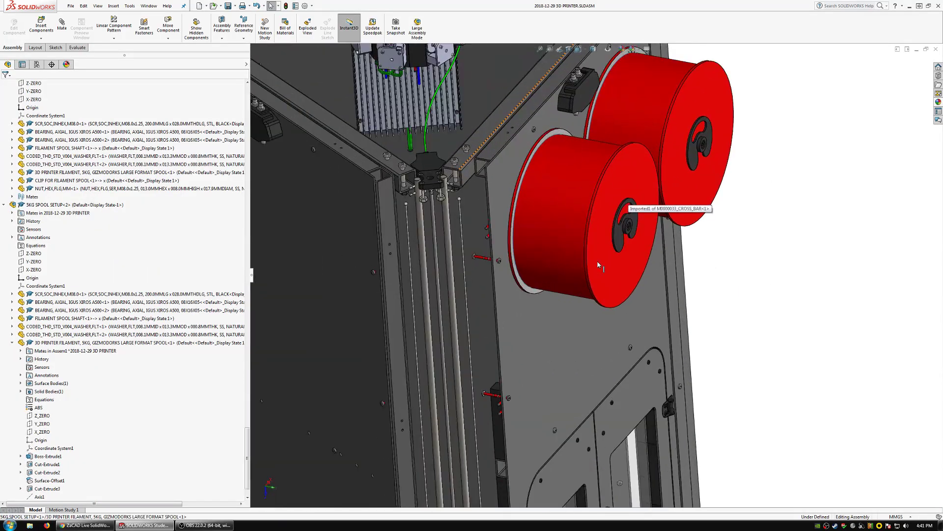
middle_drag(611, 236, 590, 191)
scroll(243, 93, up, 15)
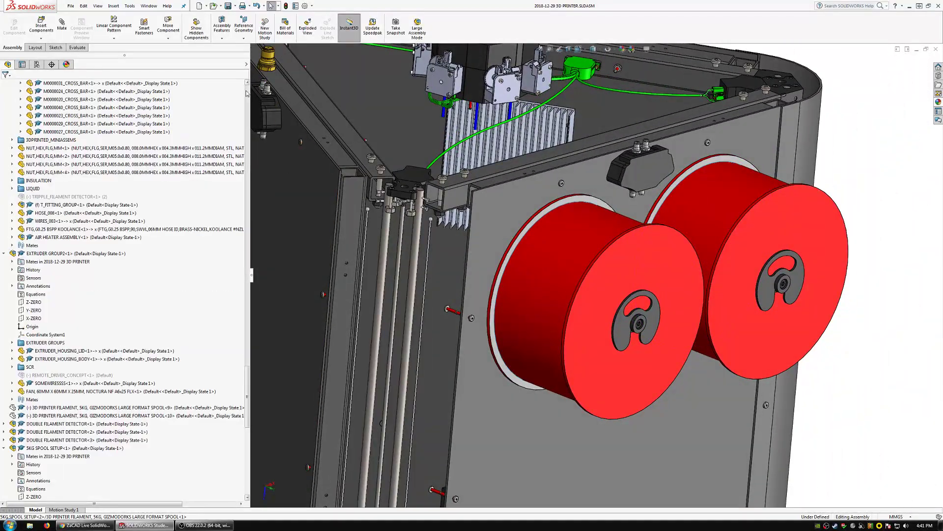
right_click(73, 83)
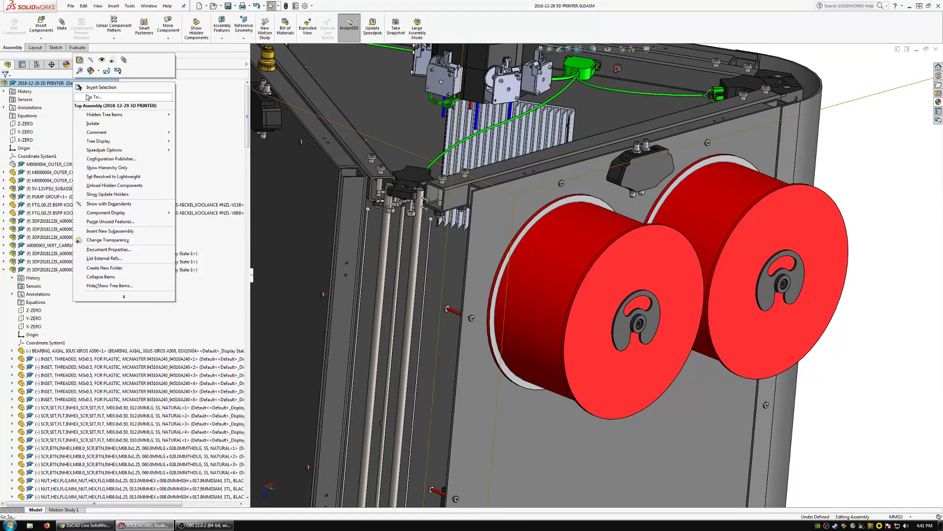
click(110, 204)
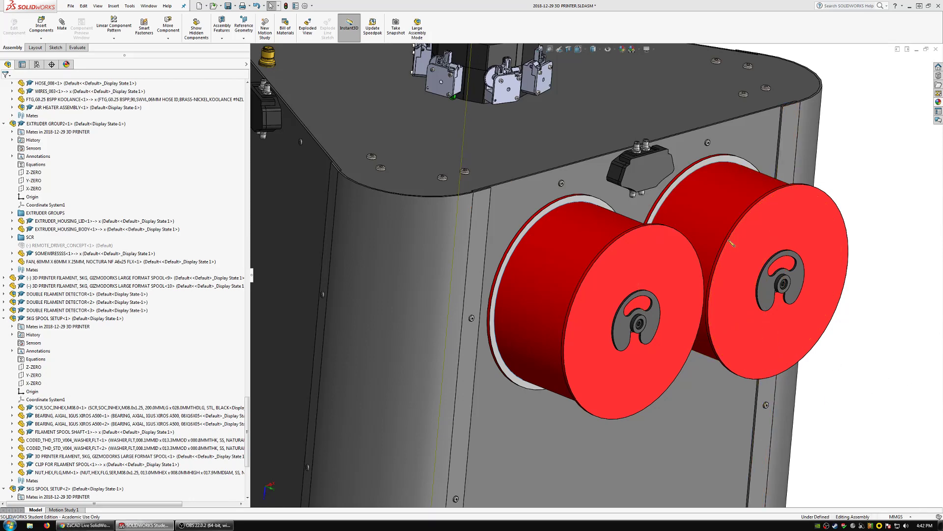
Step: Examine the two red filament spools and the filament detector between them on the front panel from several angles
middle_drag(737, 305, 596, 403)
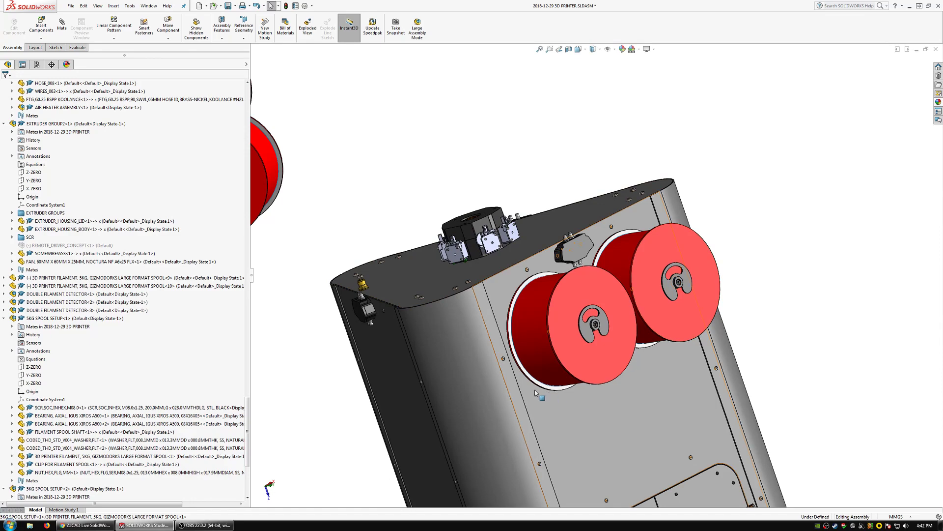
middle_drag(535, 389, 564, 293)
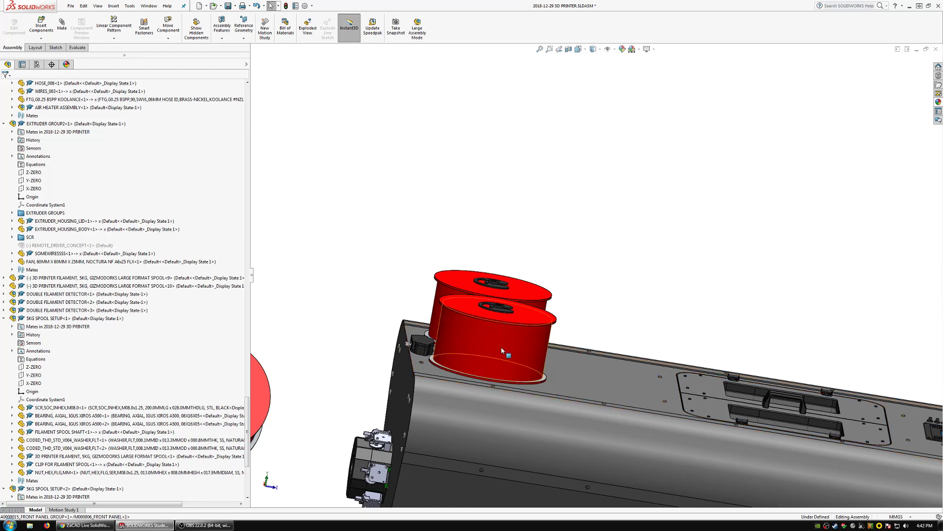
middle_drag(508, 356, 614, 204)
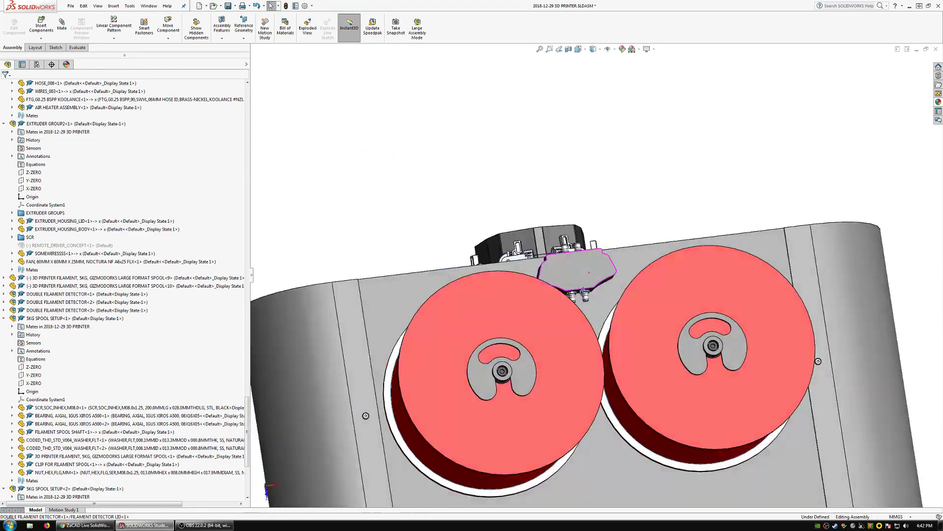
mouse_move(584, 292)
middle_down()
mouse_move(577, 322)
mouse_move(577, 296)
middle_up()
scroll(580, 289, down, 5)
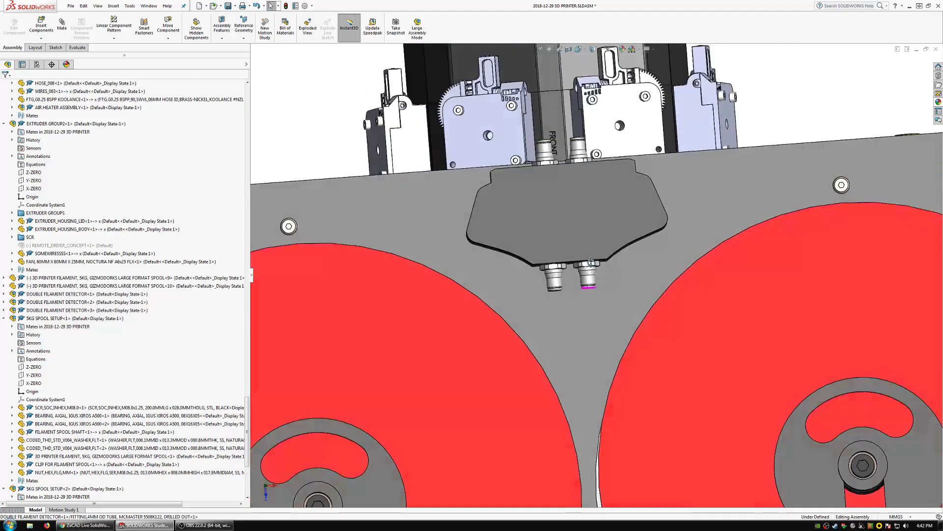
mouse_move(591, 261)
middle_down()
mouse_move(591, 246)
mouse_move(565, 235)
mouse_move(596, 268)
middle_up()
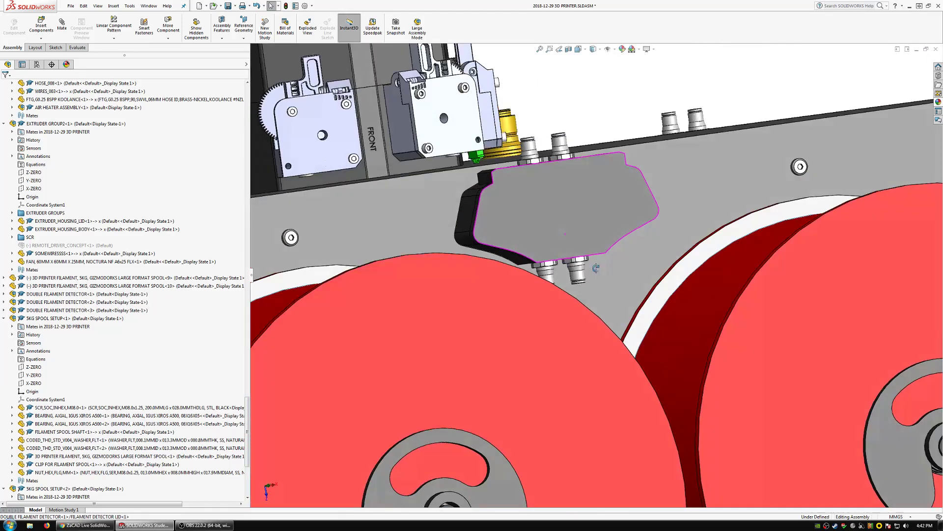
scroll(596, 268, up, 8)
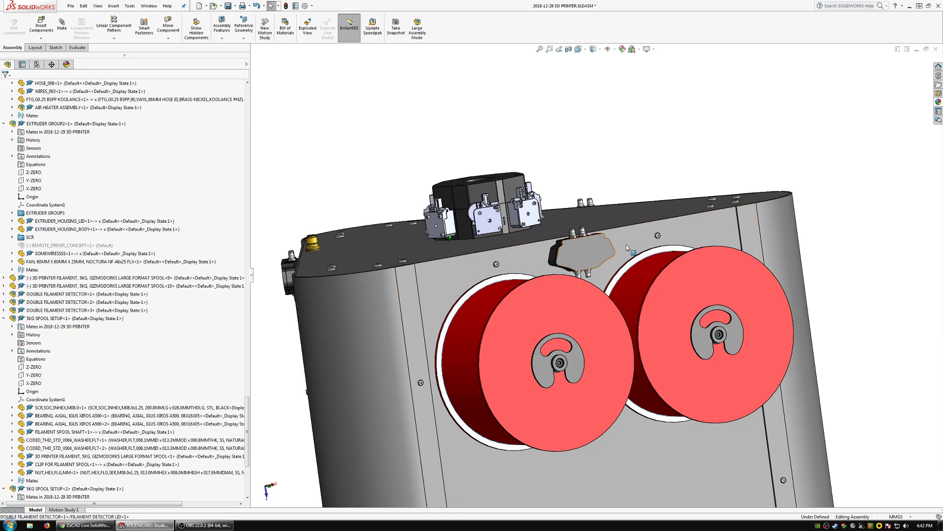
scroll(627, 247, up, 2)
scroll(613, 273, down, 4)
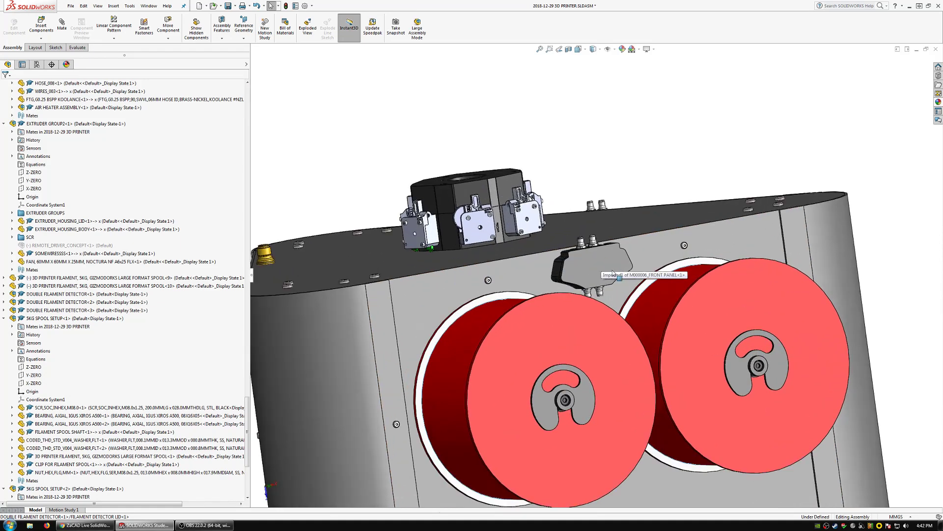
scroll(613, 272, up, 3)
middle_drag(613, 273, 653, 334)
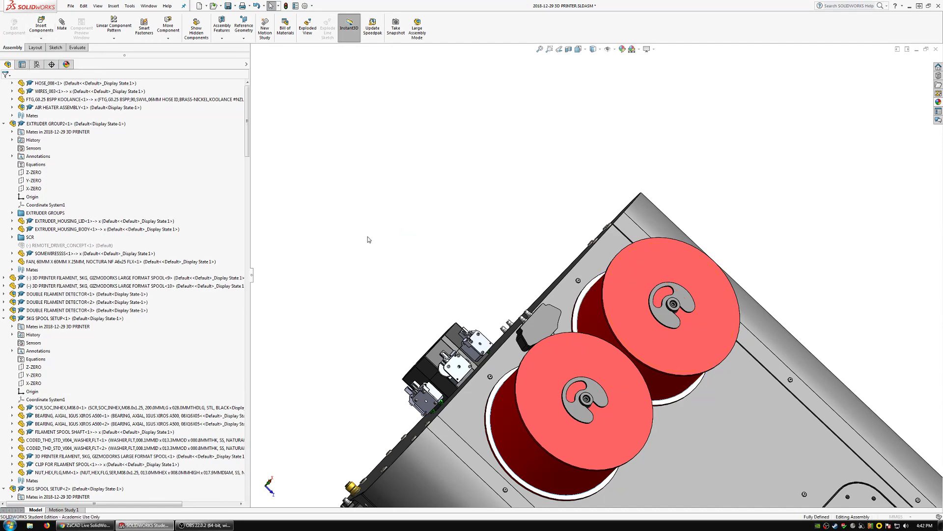
Step: Edit the new Part4 at the end of the printer assembly in context and start a 3D sketch in it
click(255, 382)
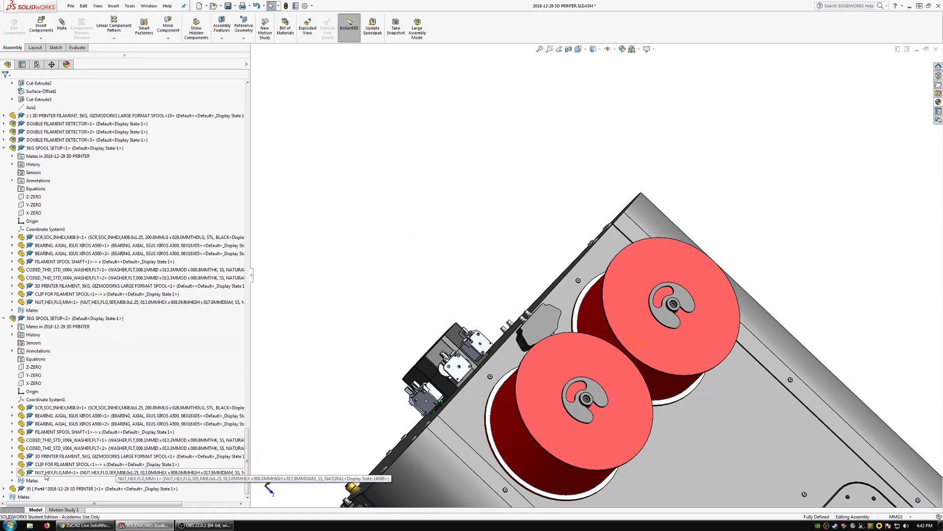
click(42, 488)
click(14, 27)
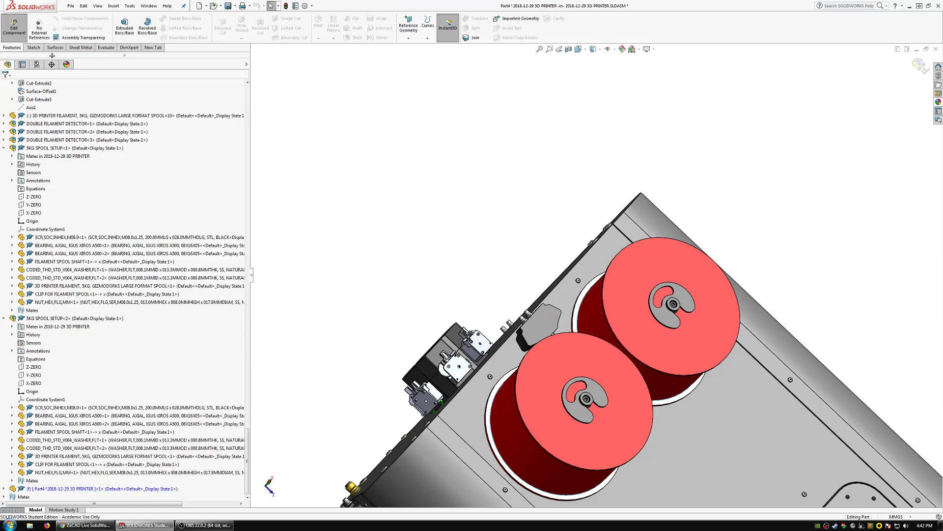
mouse_move(658, 270)
middle_down()
mouse_move(564, 208)
mouse_move(605, 239)
mouse_move(634, 201)
middle_up()
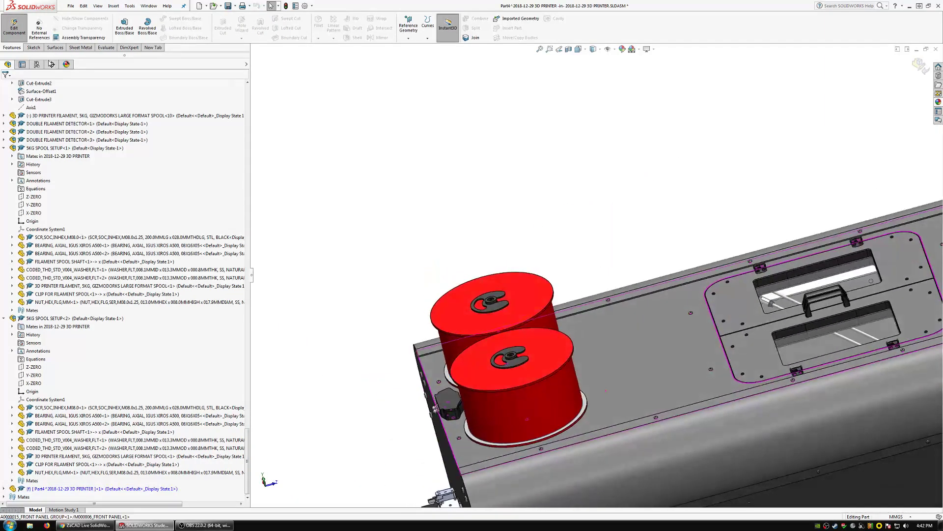
click(31, 48)
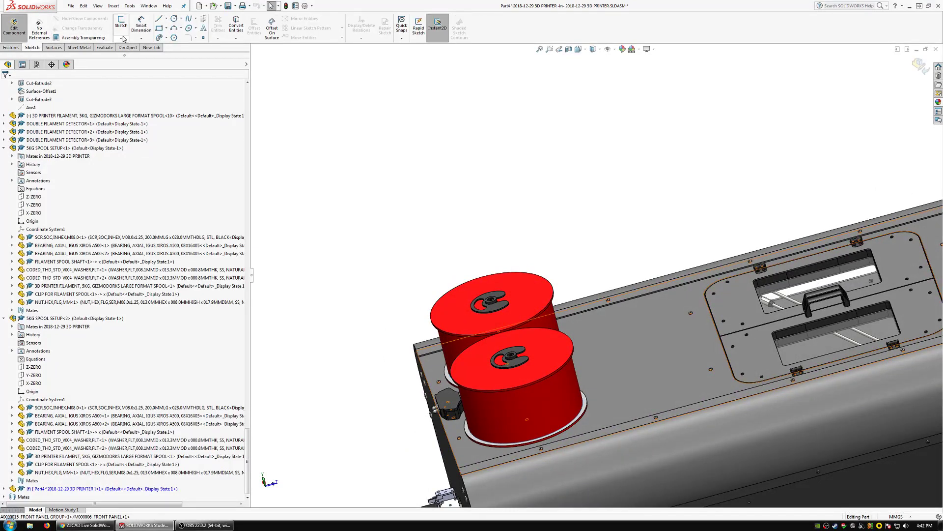
click(119, 39)
click(130, 56)
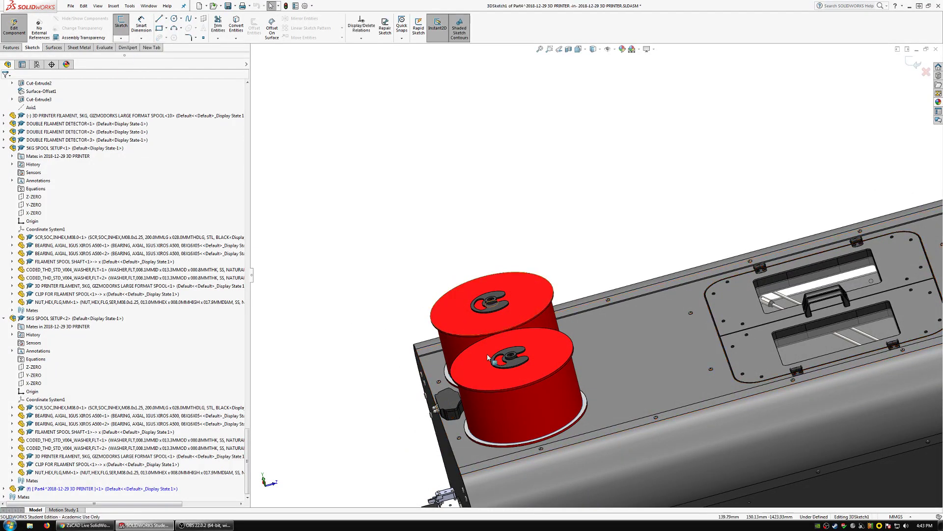
Step: Sketch a line about 370 mm long on the front panel face, running lengthwise beside the nearer filament spool
scroll(532, 372, down, 5)
scroll(529, 381, up, 3)
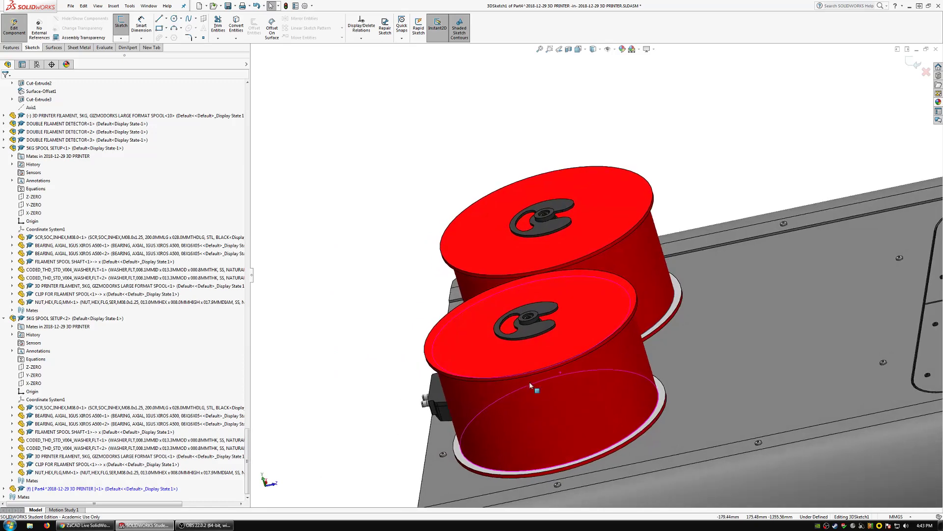
scroll(627, 384, down, 2)
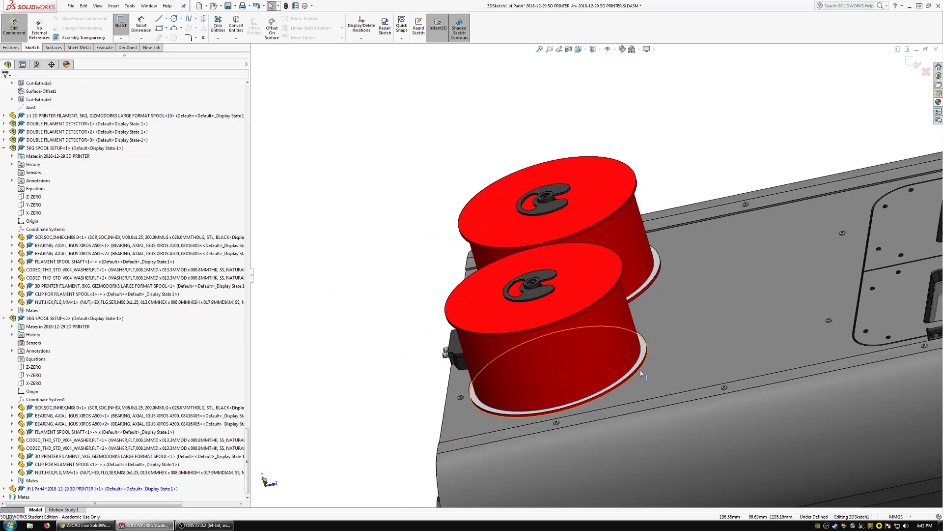
click(634, 385)
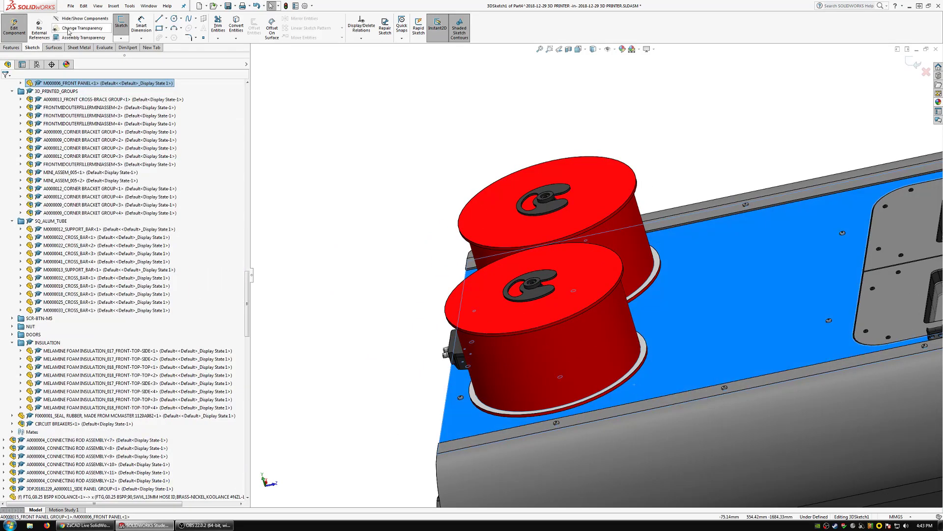
click(161, 22)
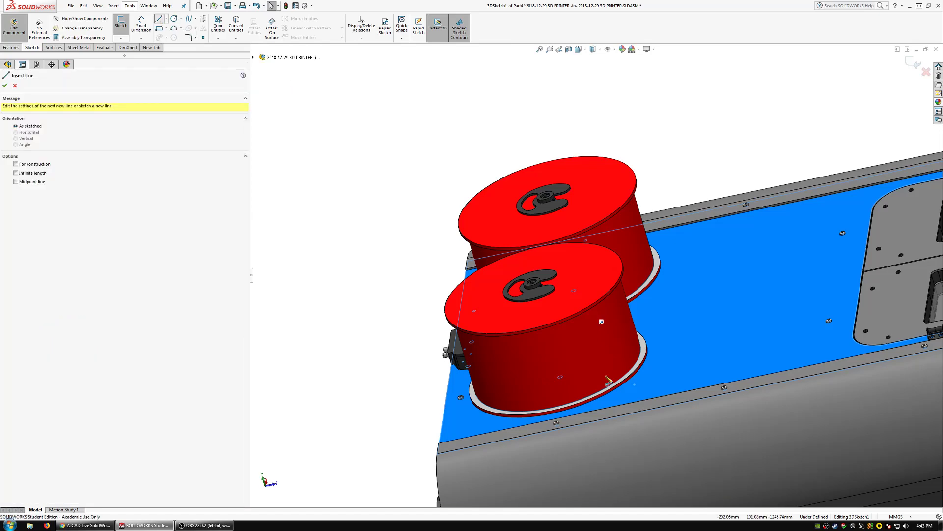
middle_drag(526, 427, 474, 438)
click(451, 426)
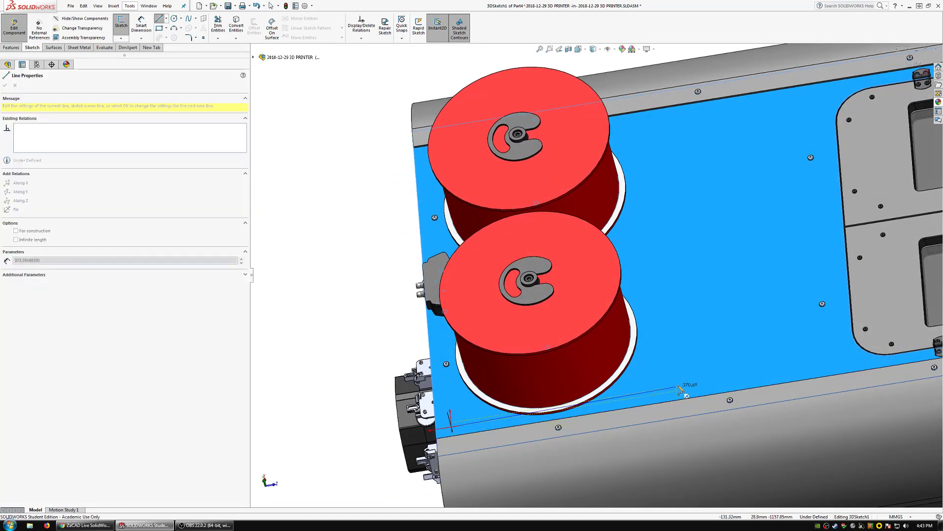
key(Escape)
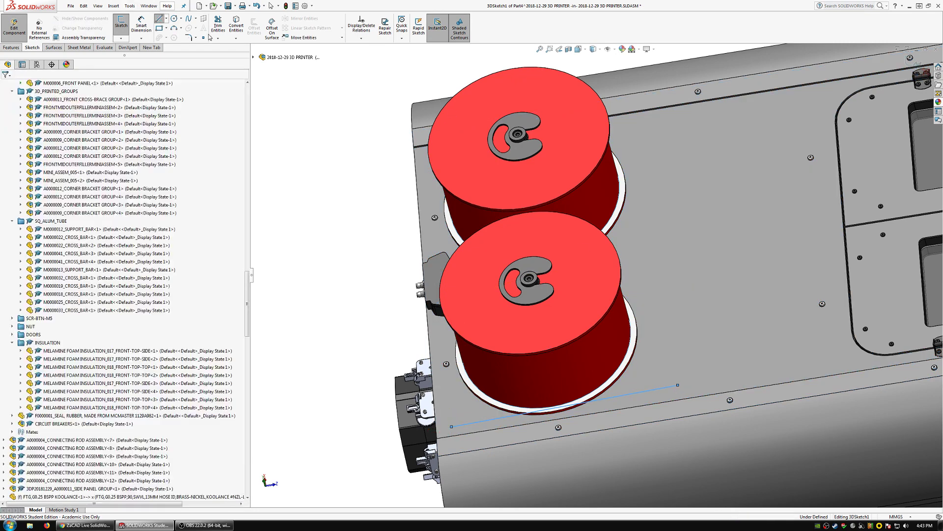
Step: Add three lines that close a four-sided outline around both filament spools, with the side nearest the doors about 499 mm long
click(161, 22)
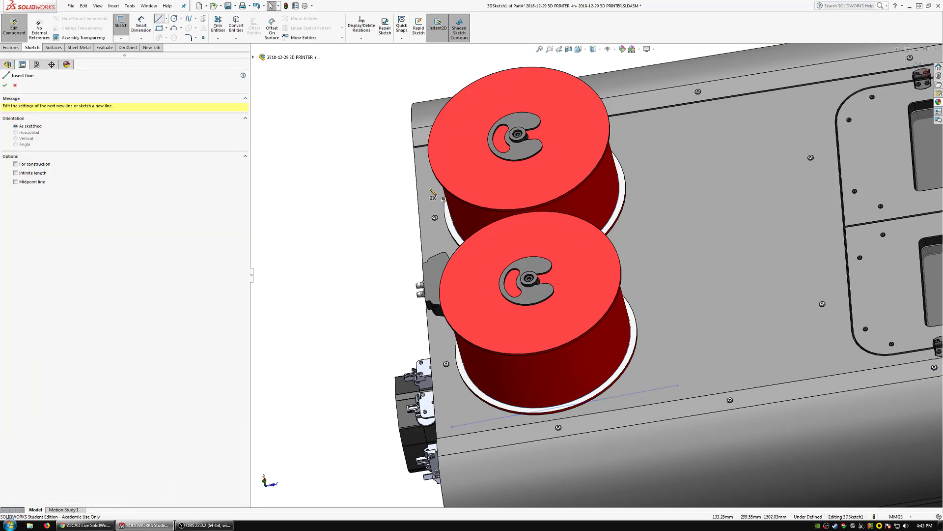
click(431, 187)
click(668, 152)
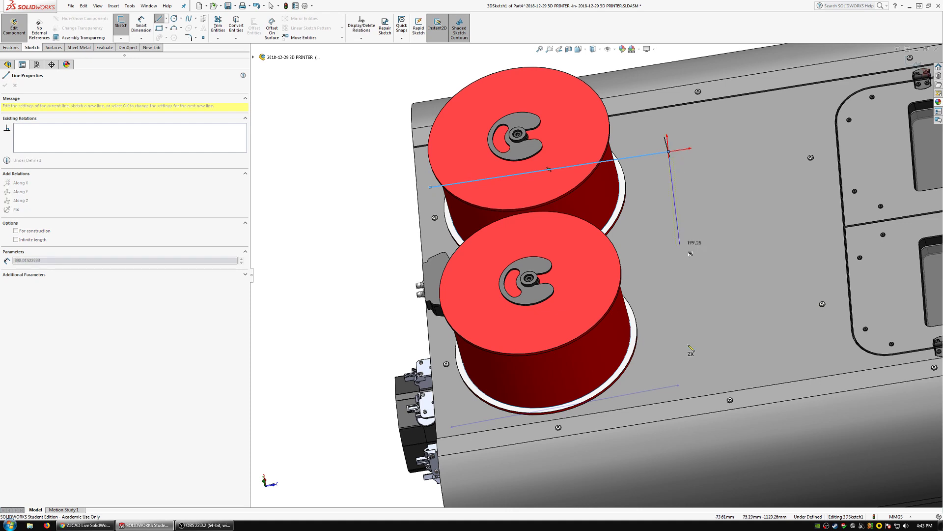
click(678, 385)
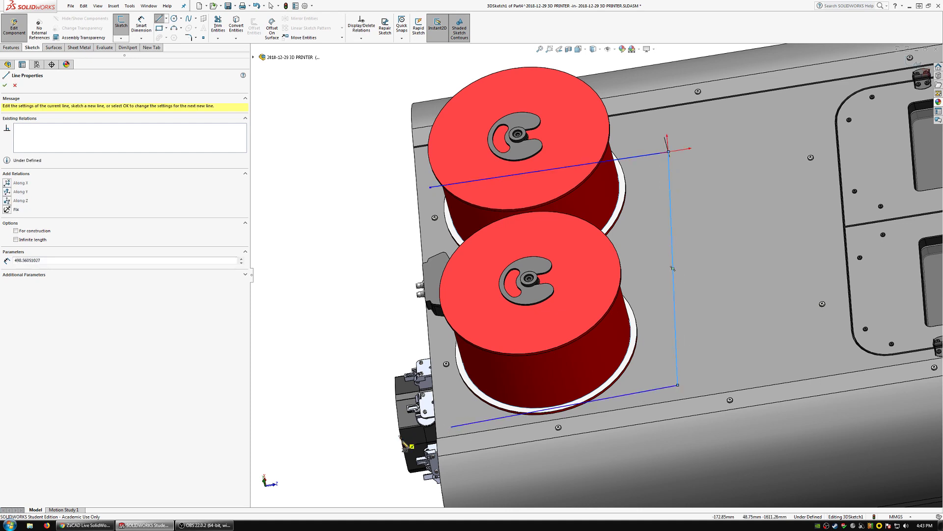
click(451, 426)
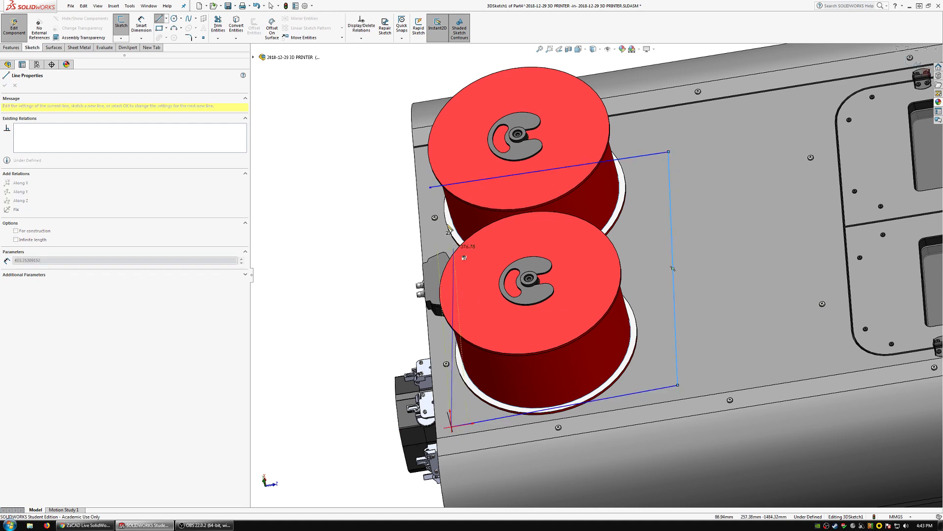
click(430, 187)
key(Escape)
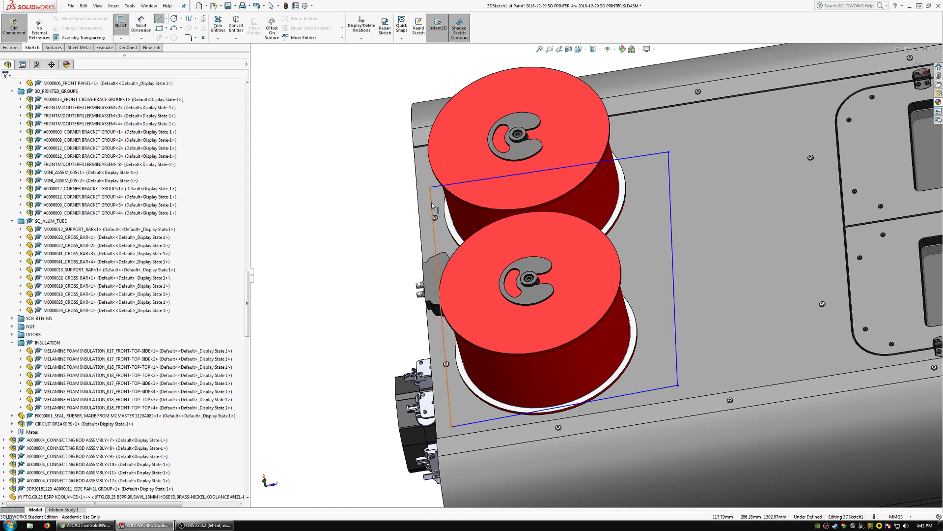
Step: Make the two opposite outline sides that run across the front panel parallel and equal in length
click(674, 229)
ctrl+click(436, 241)
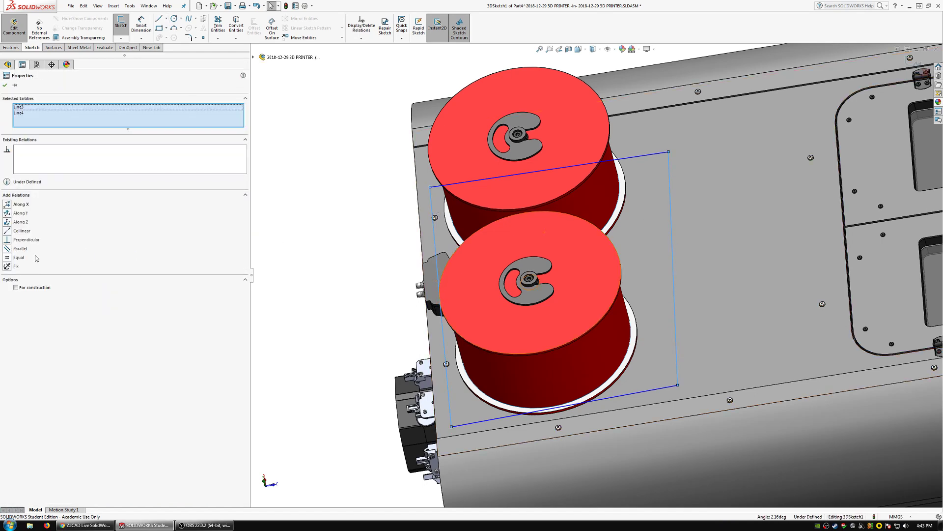
click(20, 248)
click(18, 257)
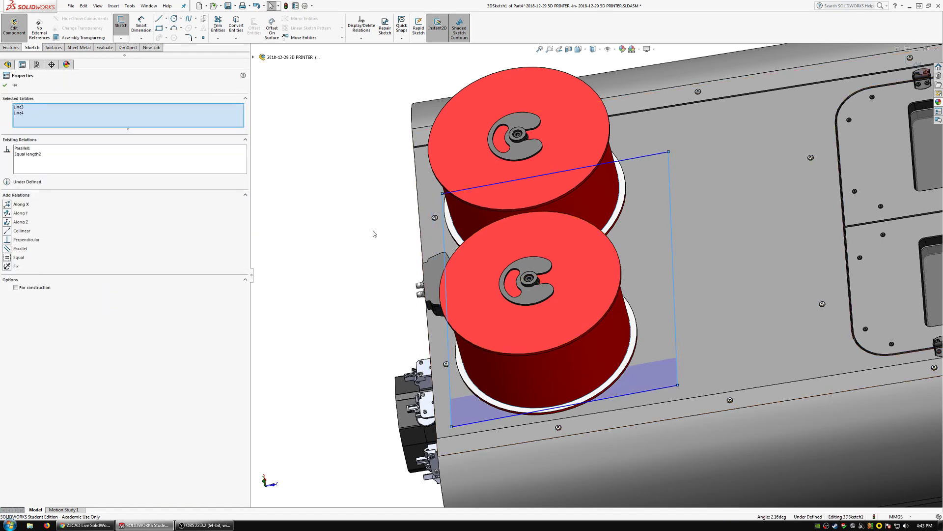
ctrl+click(421, 237)
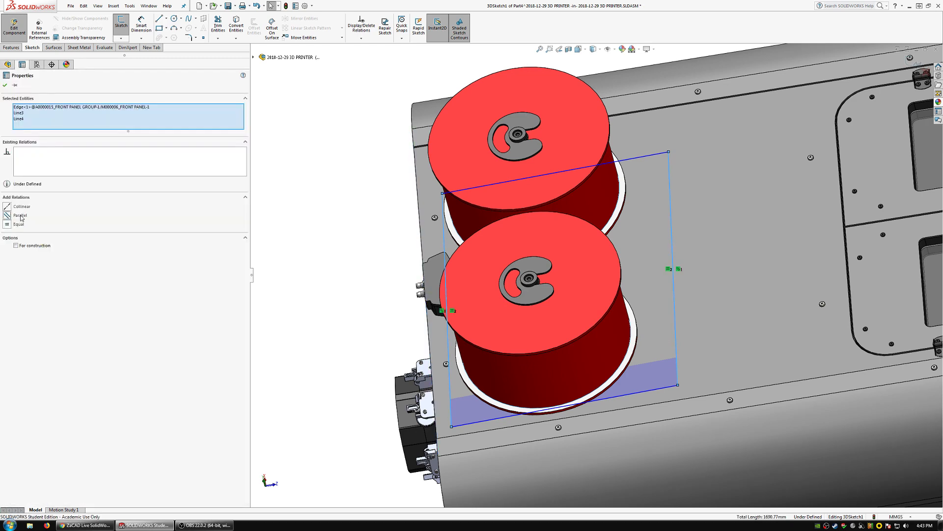
click(332, 228)
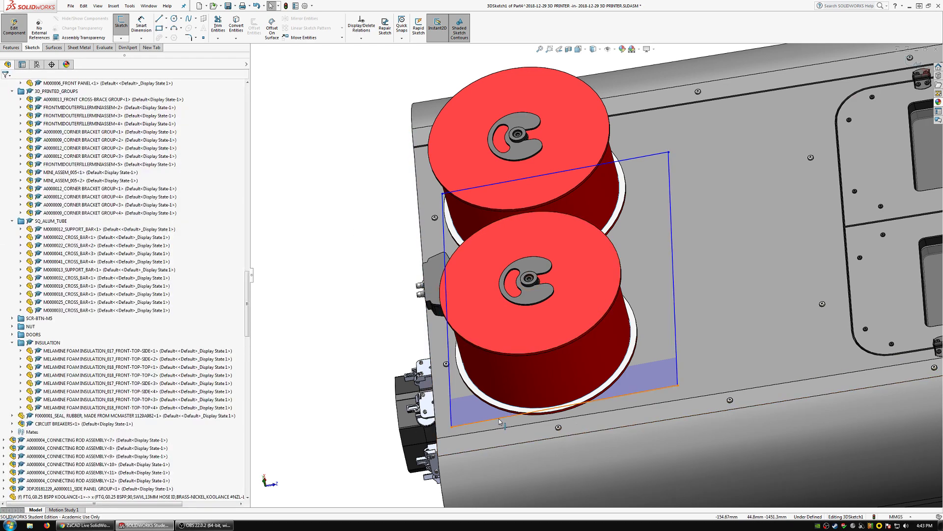
Step: Make the lengthwise line beside the nearer spool perpendicular to the outline side nearest the printer's top end
click(442, 419)
ctrl+click(449, 403)
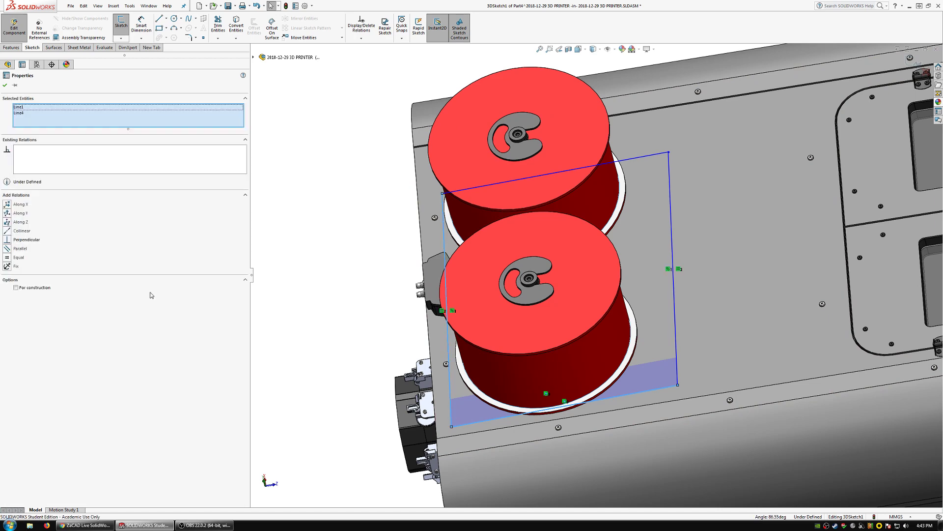
click(18, 238)
click(339, 289)
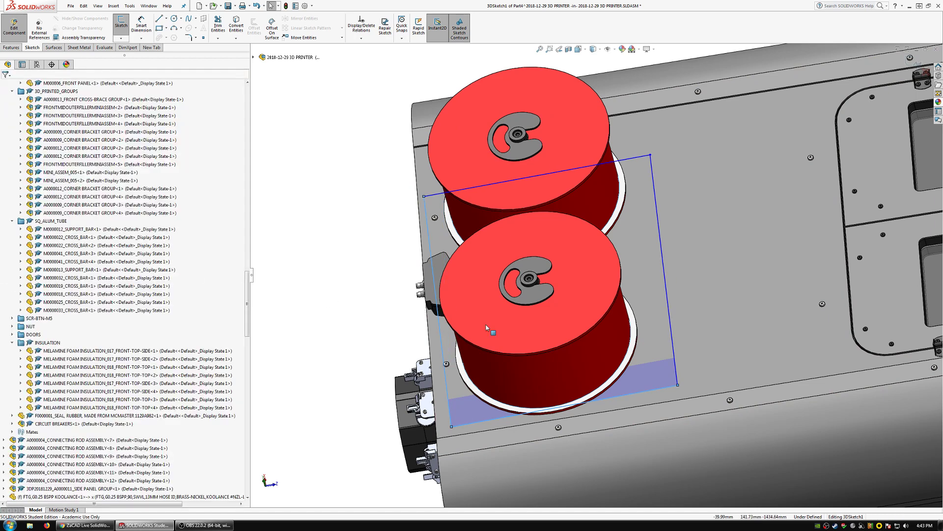
Step: Make the outline side nearest the printer's top end parallel to the front panel's adjacent end edge
mouse_move(491, 326)
middle_down()
mouse_move(506, 332)
mouse_move(486, 329)
middle_up()
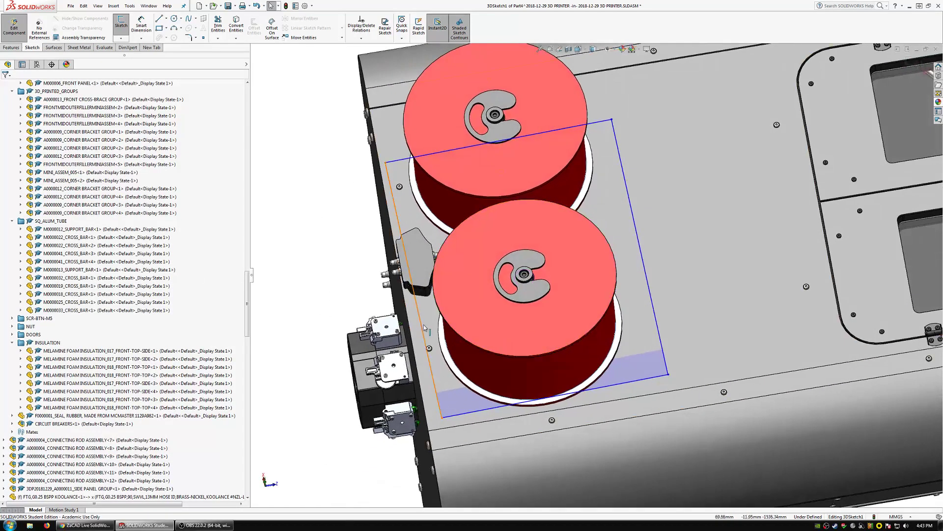
click(422, 329)
ctrl+click(421, 336)
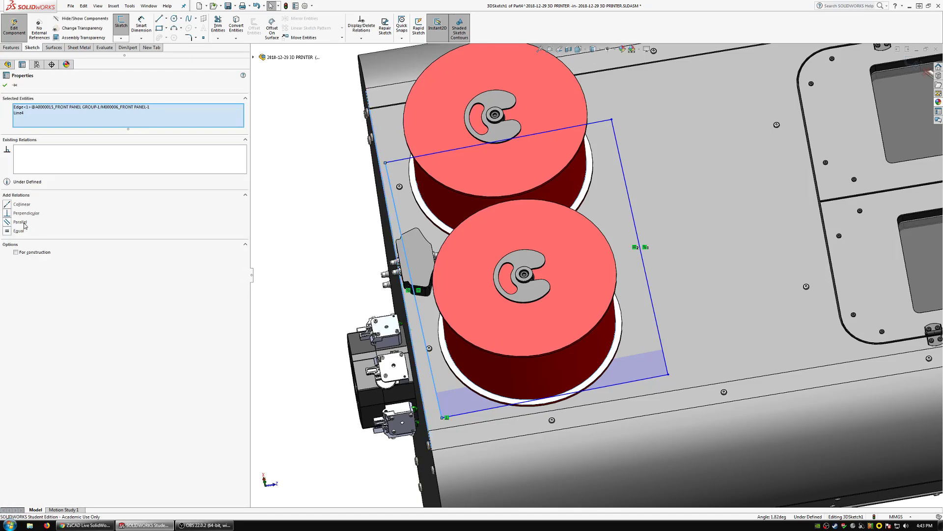
click(19, 222)
click(295, 270)
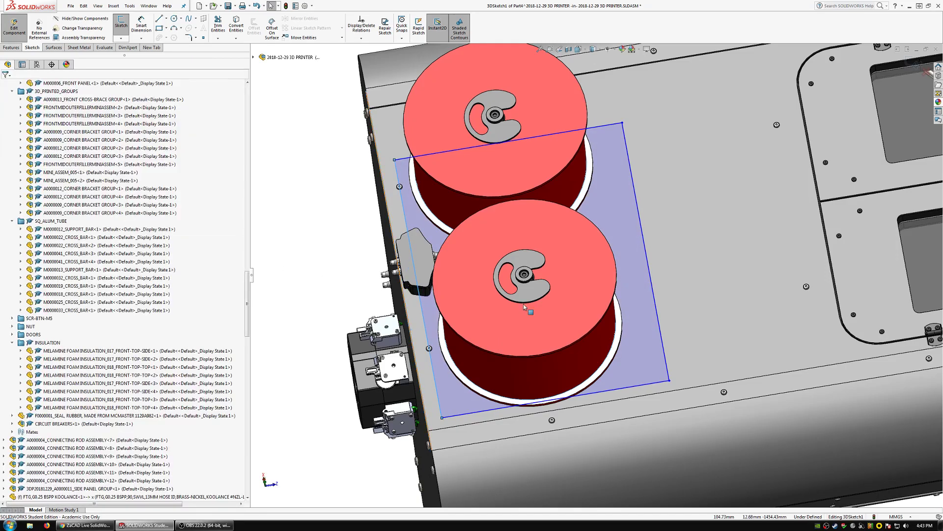
Step: Try to dimension the lengthwise line beside the nearer spool at 1 mm from the adjacent long panel edge
middle_drag(530, 319, 544, 358)
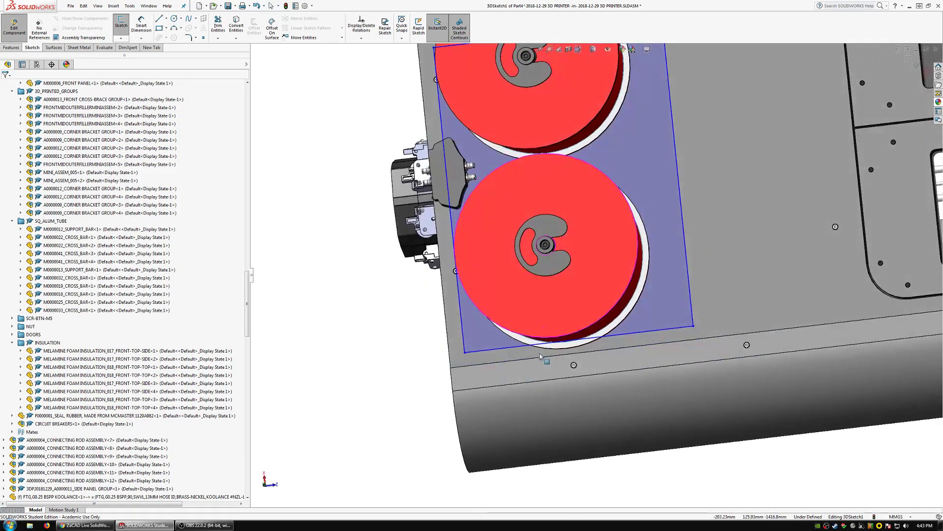
scroll(544, 358, up, 3)
scroll(565, 295, down, 4)
middle_drag(583, 316, 590, 307)
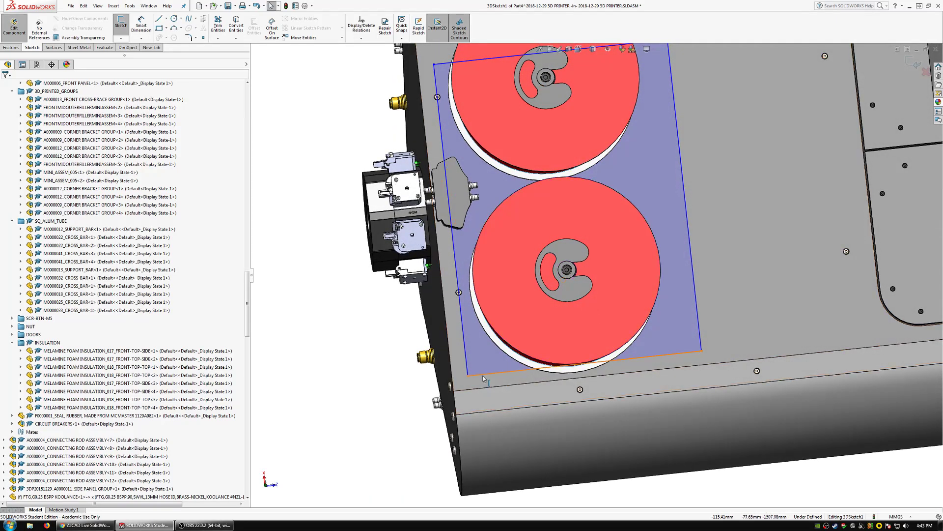
click(141, 28)
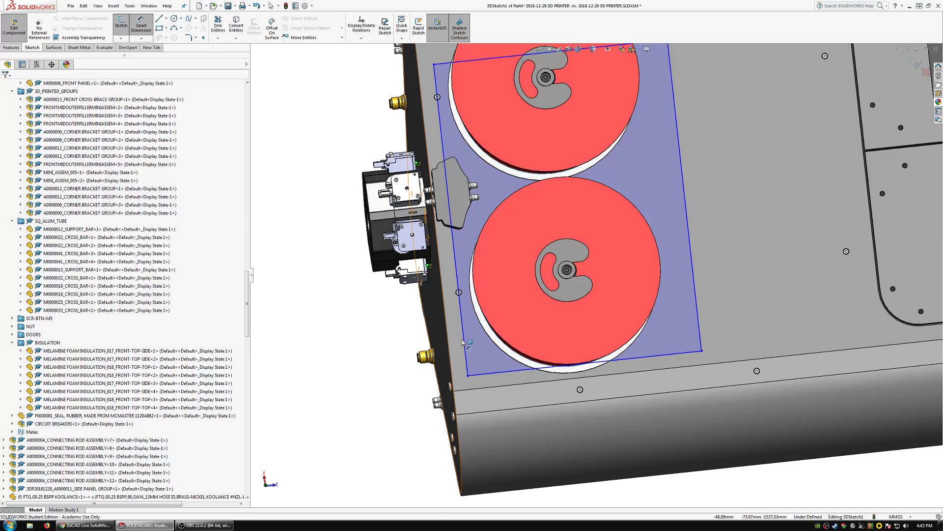
click(489, 373)
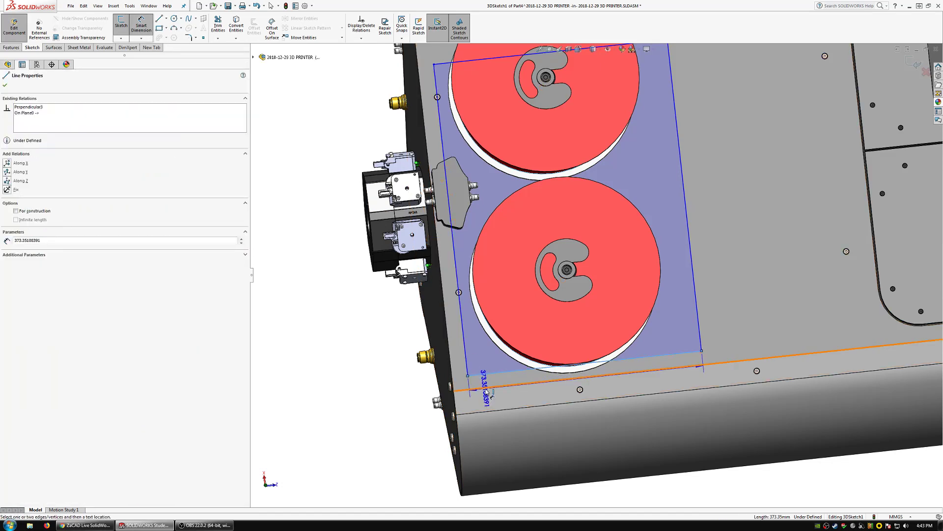
click(489, 387)
click(363, 433)
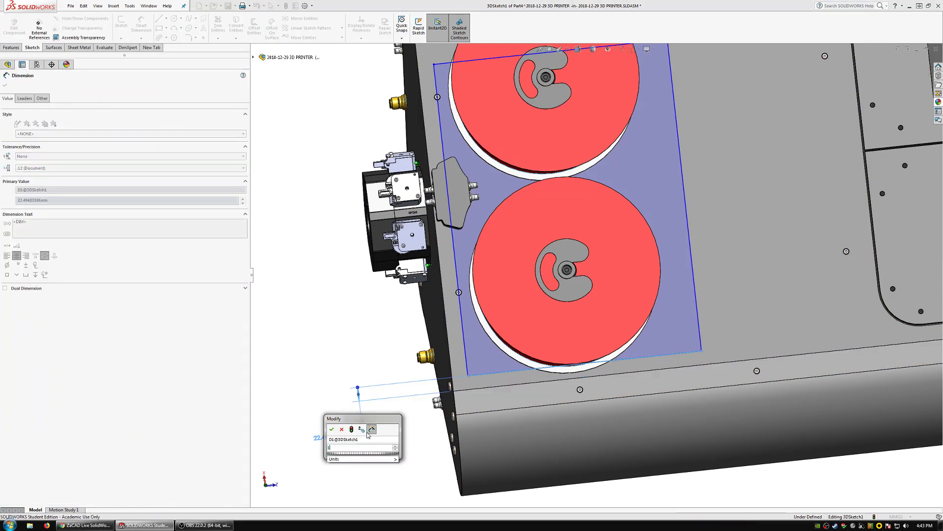
key(Return)
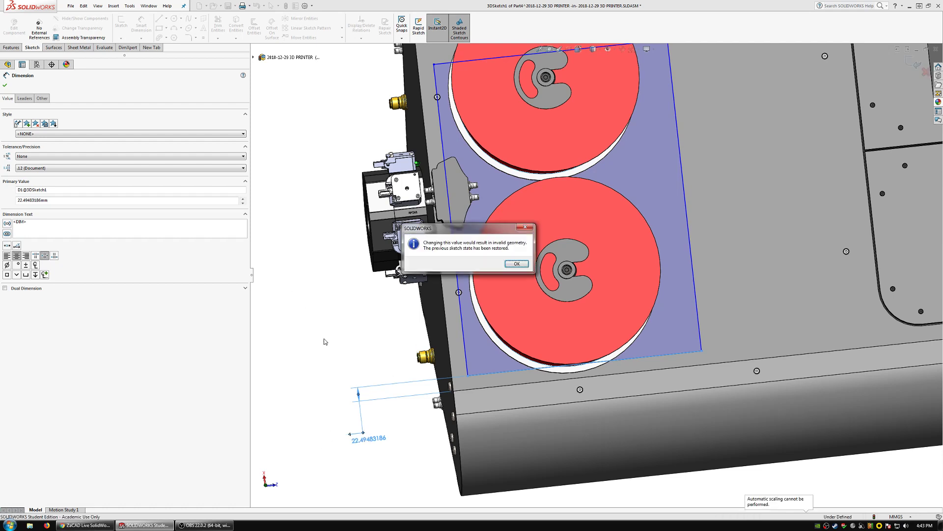
click(517, 263)
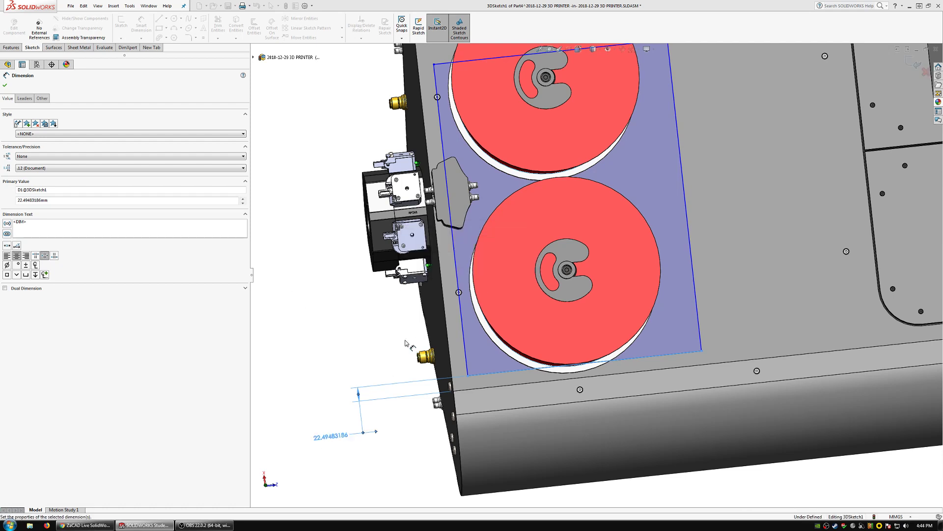
click(336, 359)
key(Escape)
Step: Examine the existing relations on the lengthwise line beside the nearer spool and on the outline side nearest the printer's top end
click(494, 373)
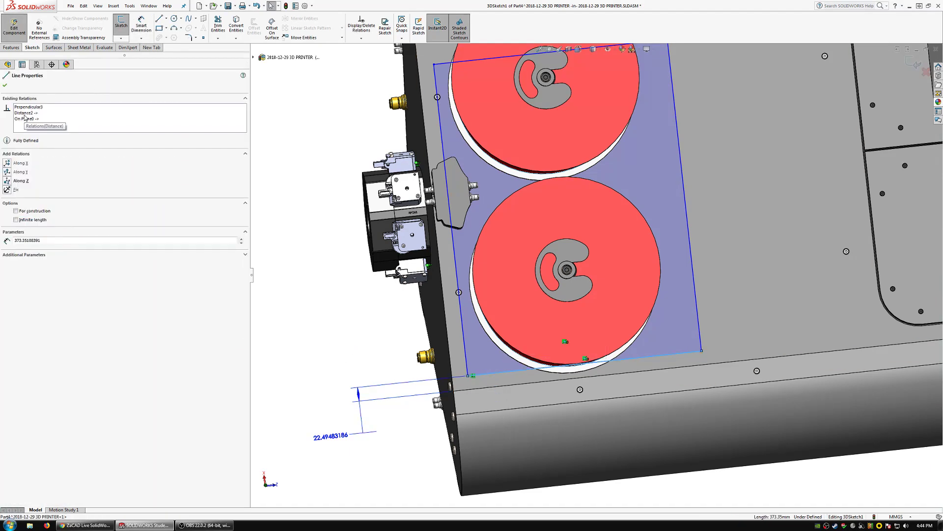
click(24, 113)
click(24, 107)
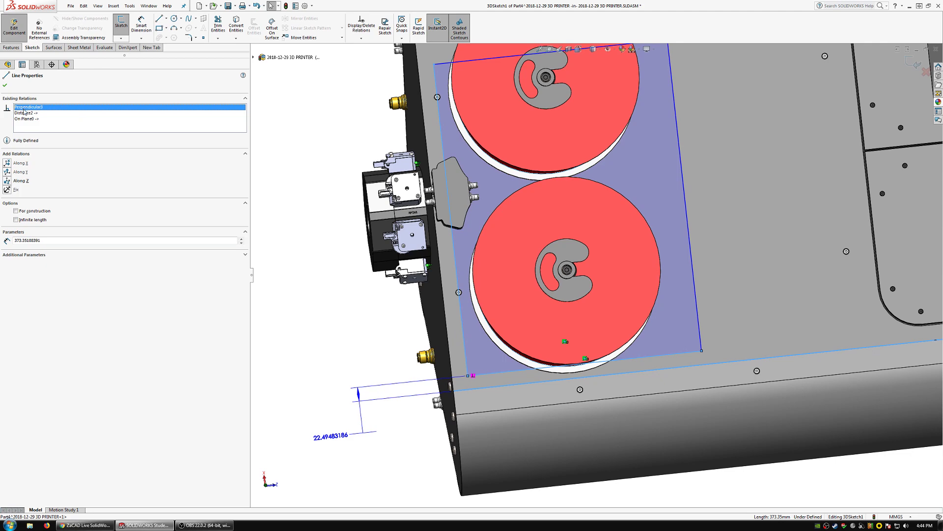
click(24, 113)
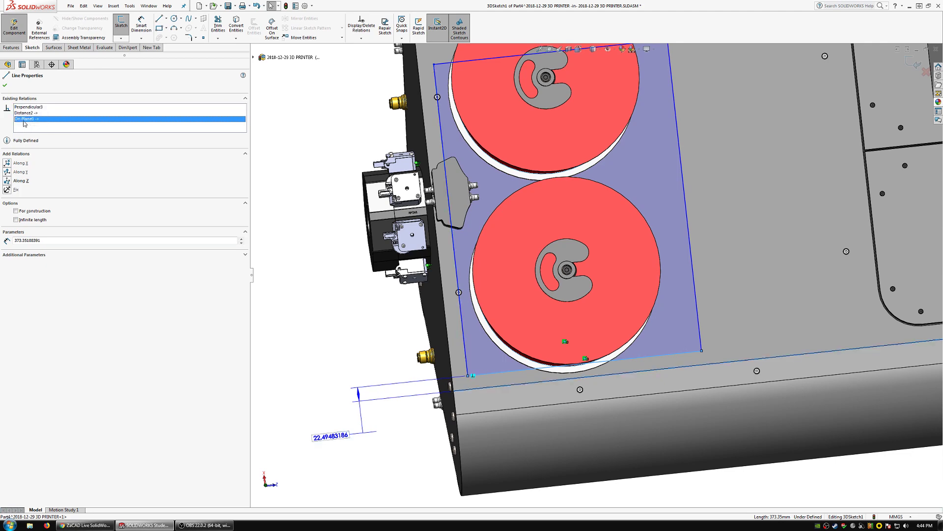
click(461, 321)
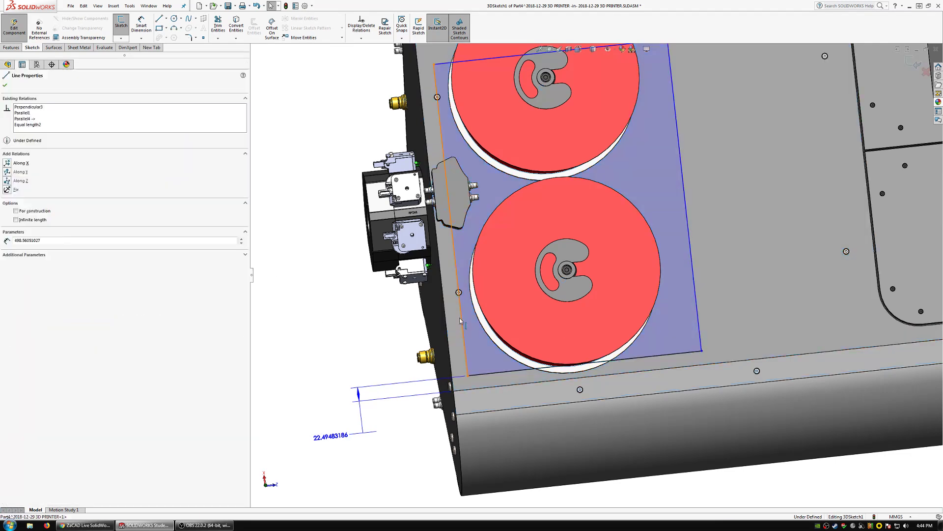
click(24, 125)
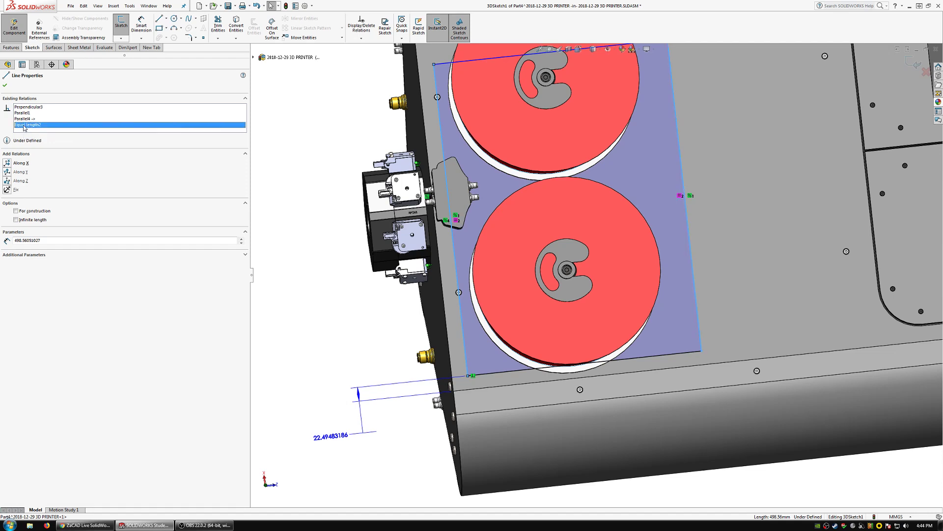
click(19, 119)
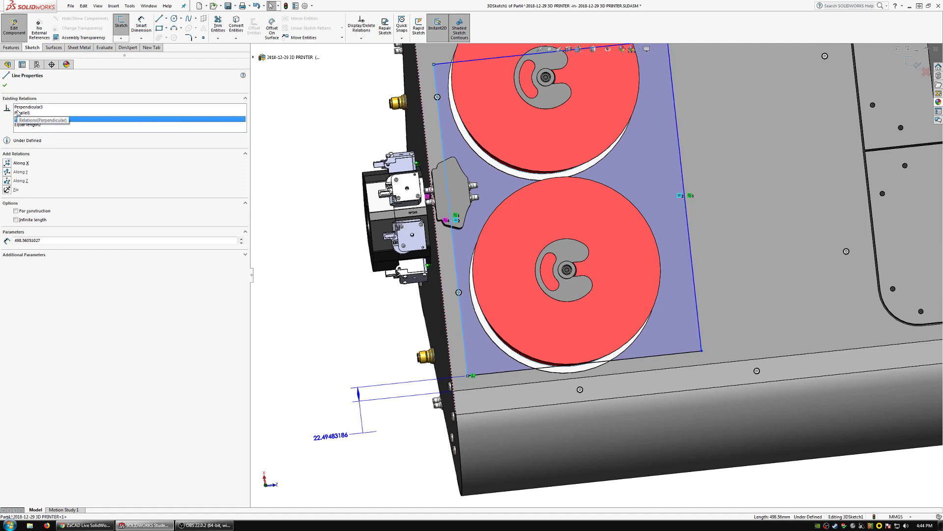
click(17, 107)
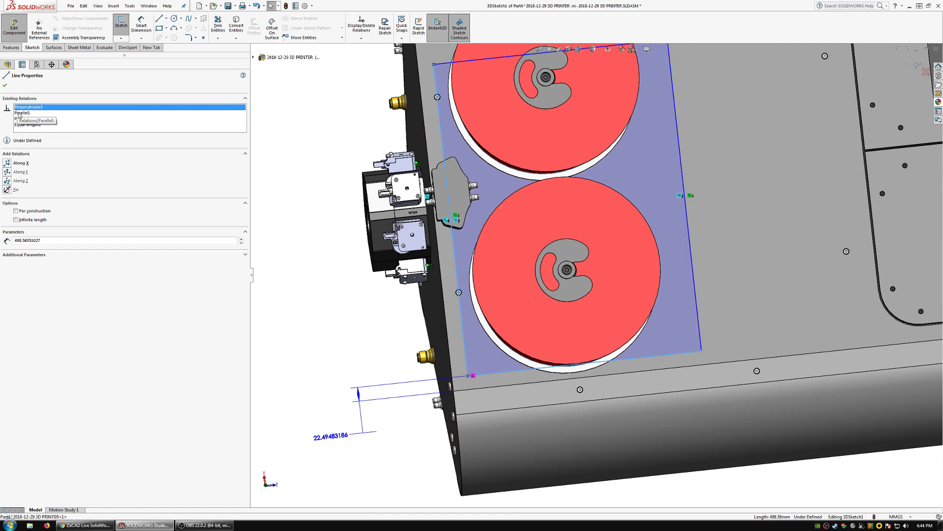
click(19, 113)
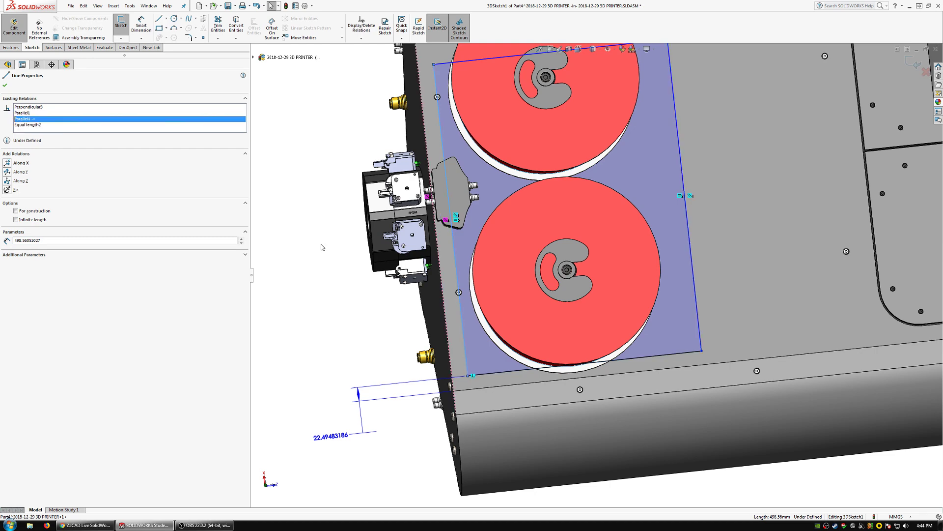
click(320, 246)
Step: Delete the whole four-sided outline together with its edge distance dimension
scroll(496, 282, down, 4)
click(498, 274)
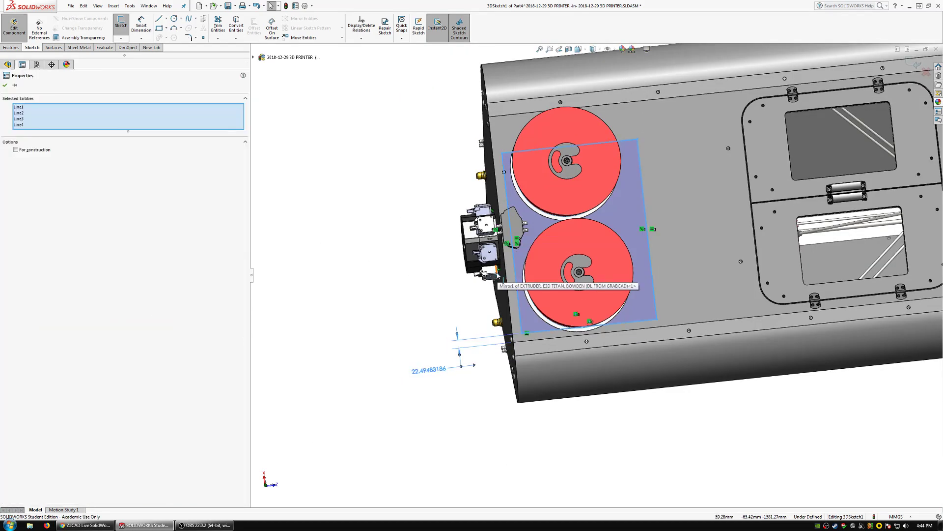
click(393, 237)
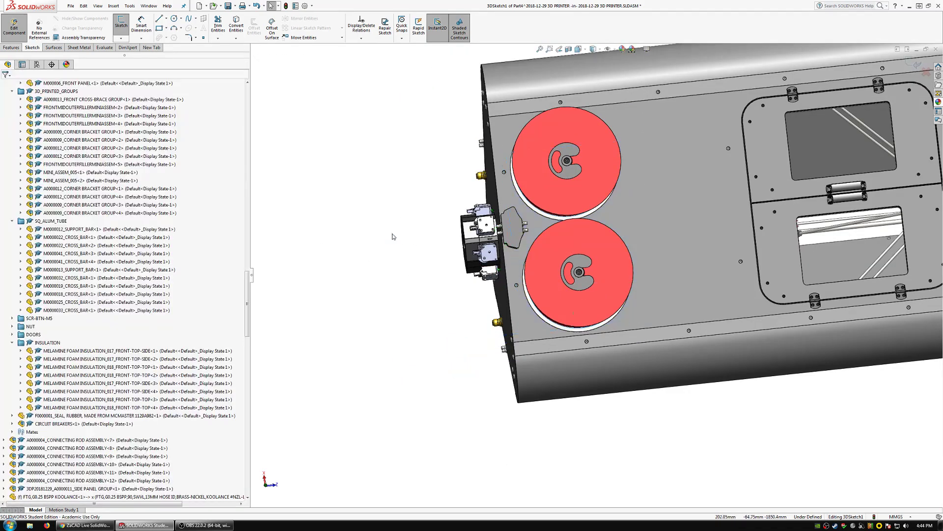
Step: Sketch a 3-point center rectangle between the spools and the doors, overlapping both spools, with lengthwise sides about 329 mm long
click(165, 29)
click(186, 63)
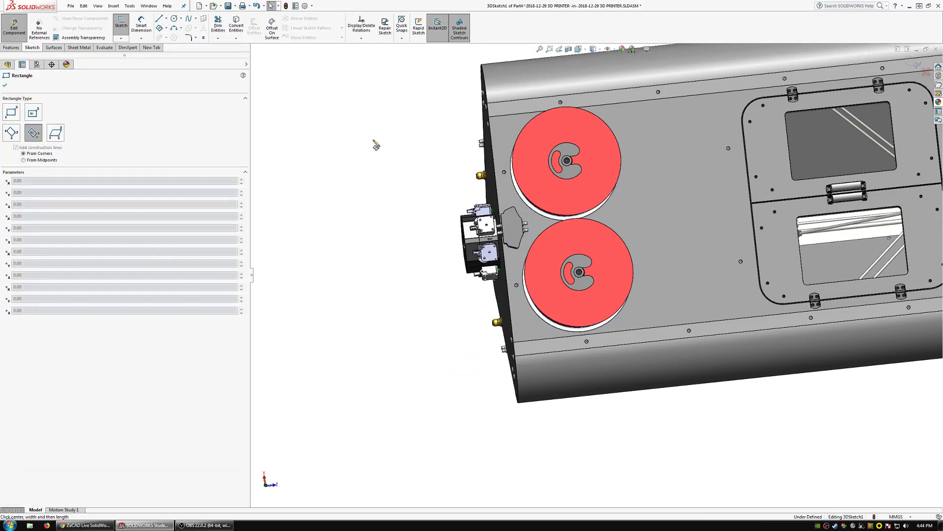
click(639, 222)
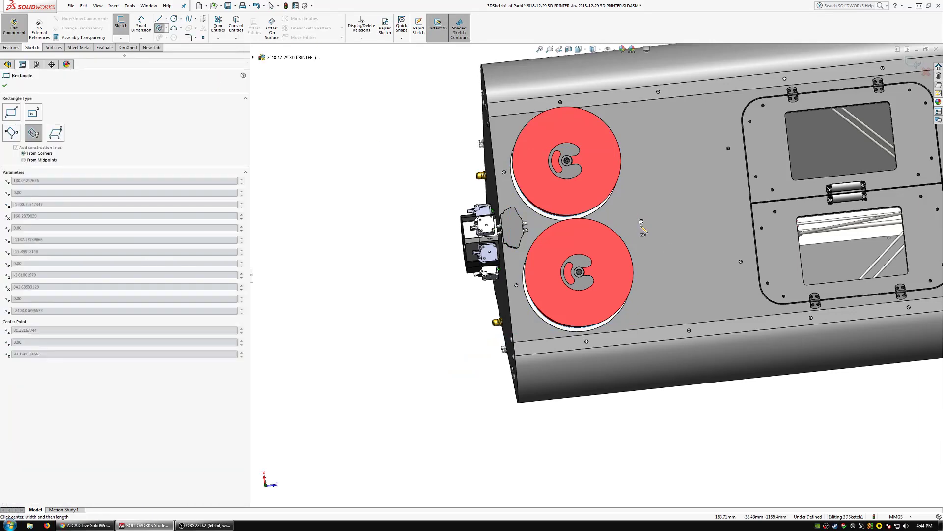
click(637, 313)
click(696, 308)
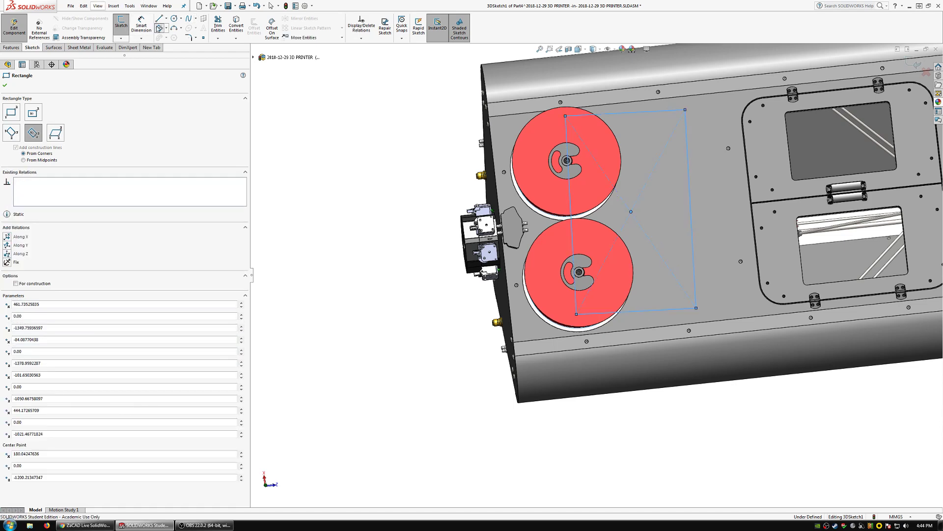
click(159, 28)
key(Escape)
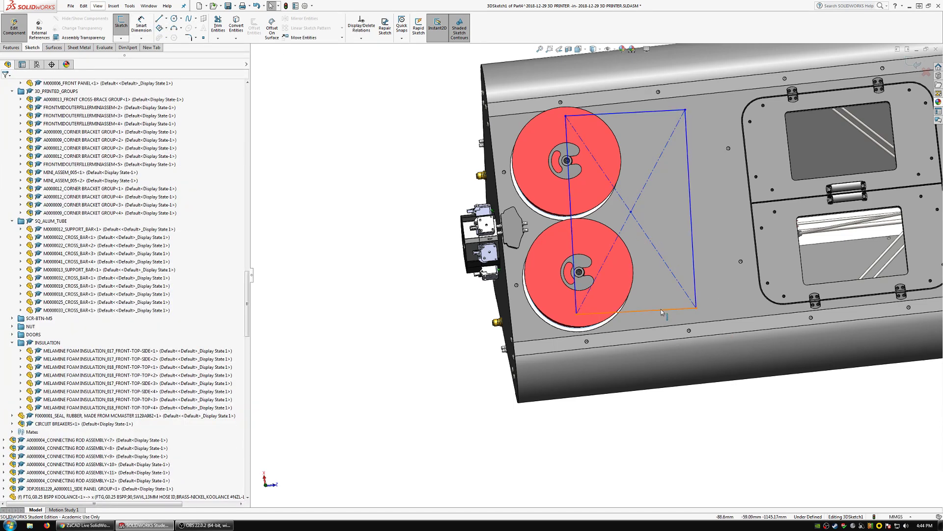
Step: Make the rectangle's lengthwise side beside the nearer spool parallel to the adjacent outer corner edge
click(662, 311)
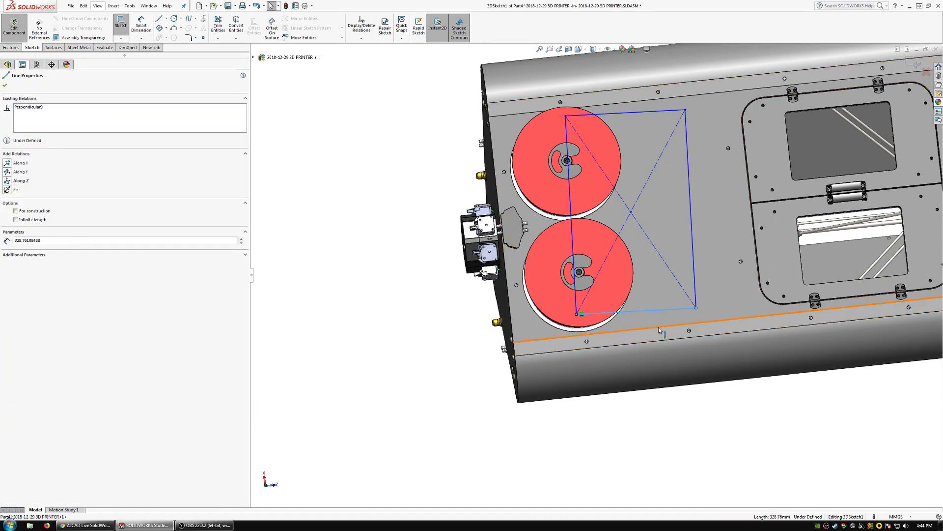
ctrl+click(633, 326)
click(14, 223)
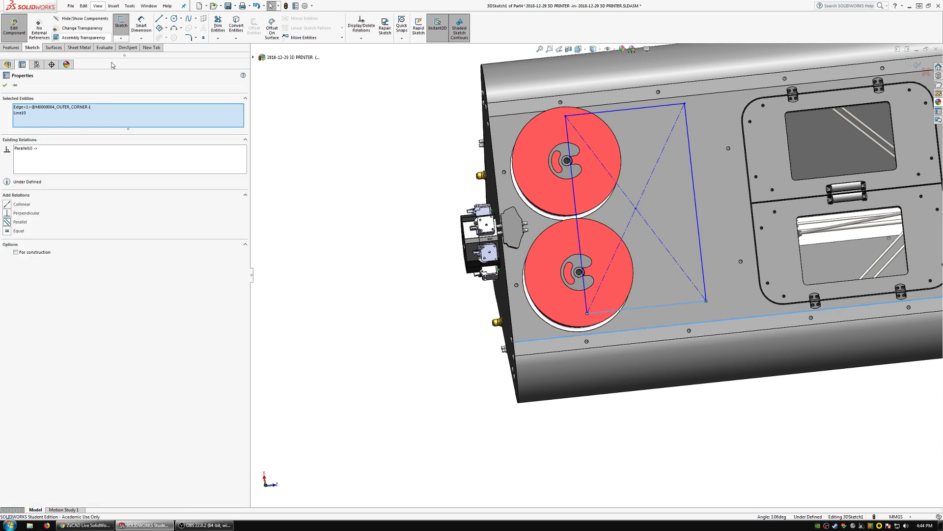
Step: Dimension that lengthwise rectangle side at 1 mm from the adjacent outer corner edge
click(140, 21)
click(393, 410)
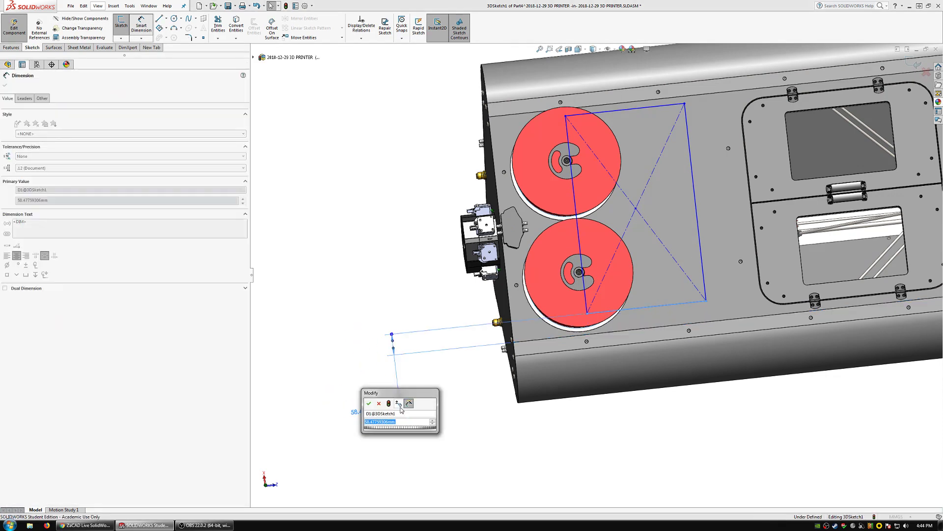
text(1)
key(Return)
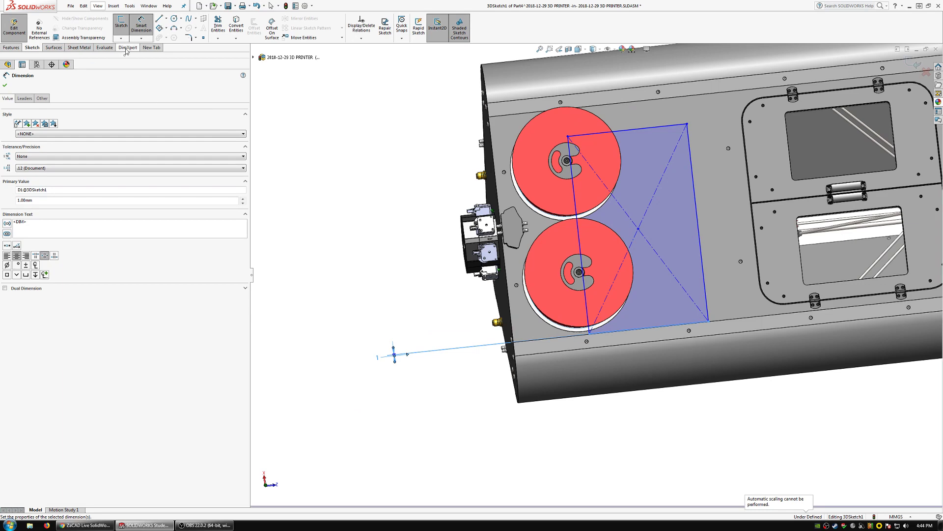
key(Escape)
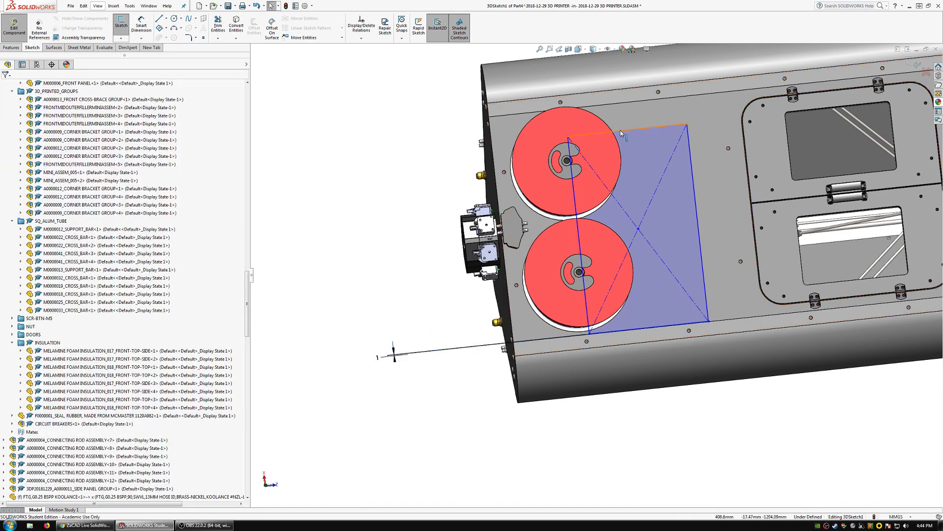
Step: Dimension the rectangle's opposite lengthwise side, beside the farther spool, at 1 mm from its own outer corner edge
click(621, 130)
ctrl+click(614, 103)
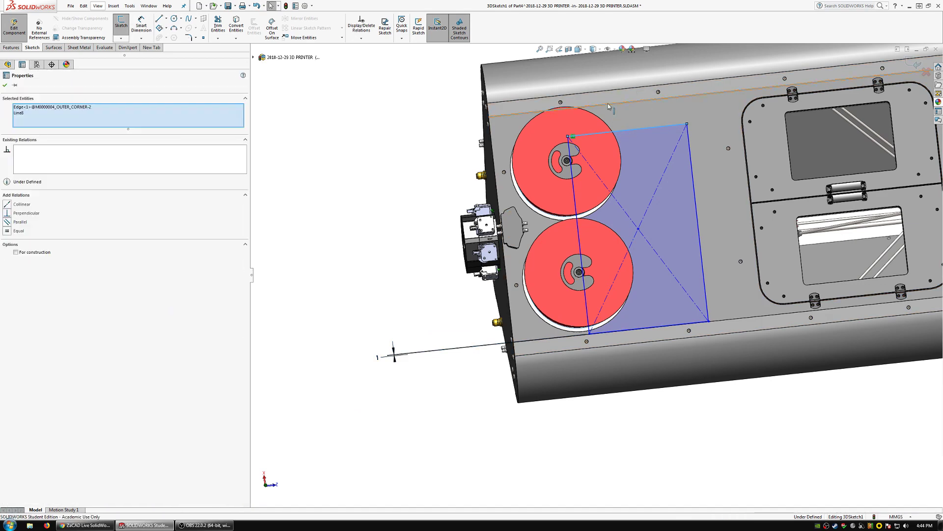
click(141, 25)
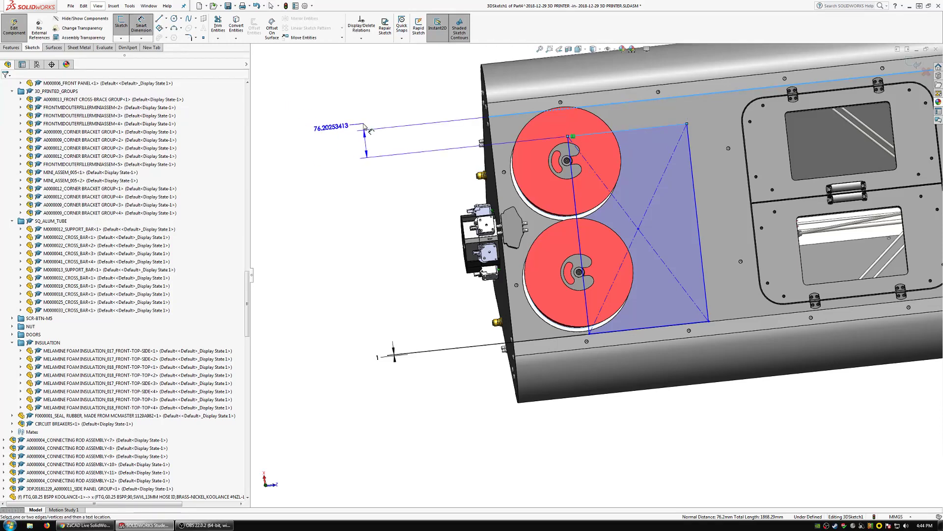
click(321, 128)
key(Return)
text(1.00mm)
key(Return)
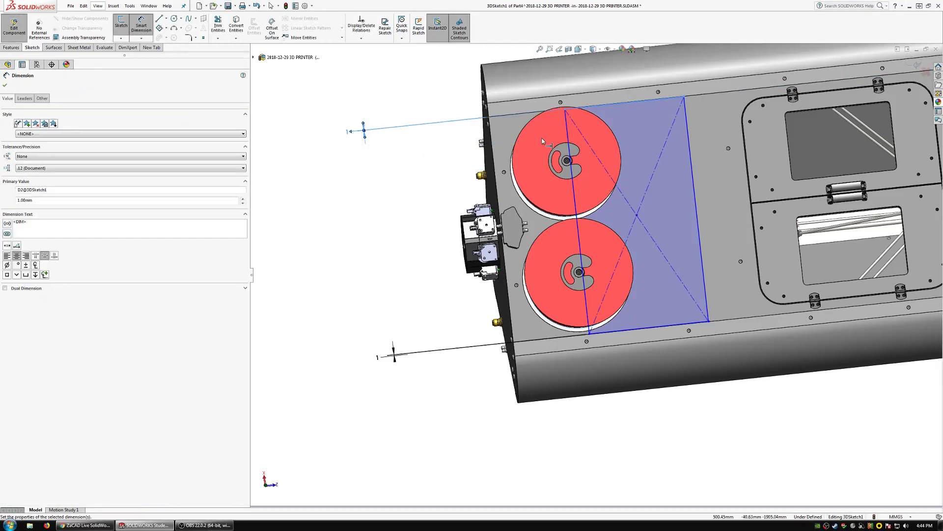
scroll(550, 123, up, 1)
key(Escape)
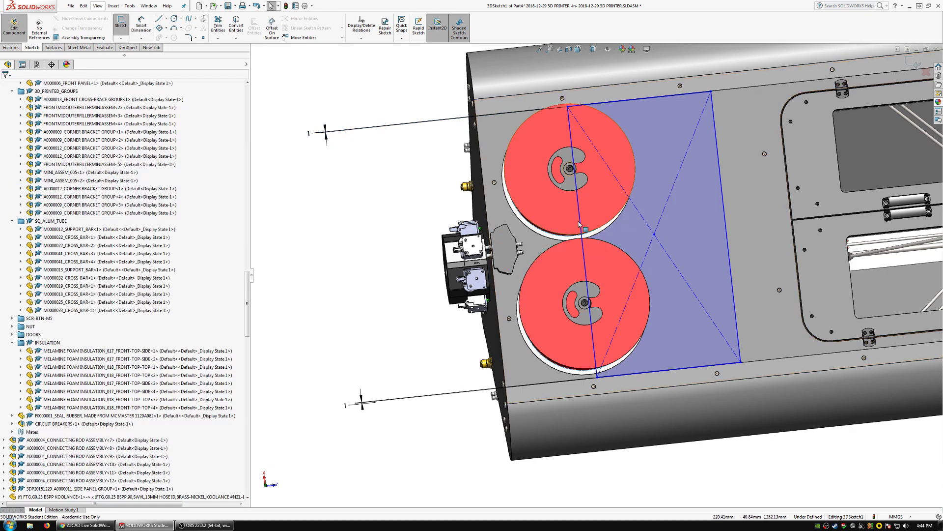
Step: Move the rectangle side that crosses the spools out towards the printer's top end so the rectangle encloses both spools
click(585, 235)
drag(584, 235, 502, 245)
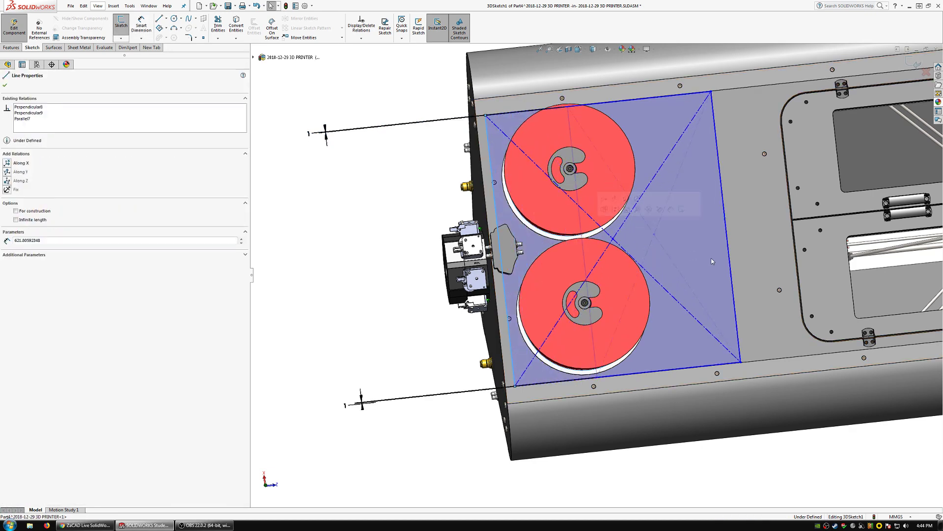
scroll(717, 204, up, 2)
middle_drag(717, 204, 721, 194)
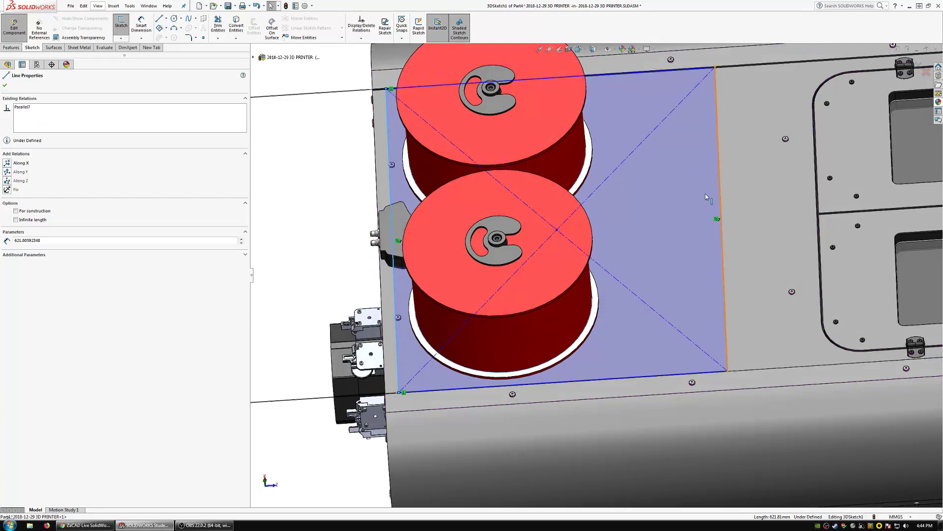
Step: Pull the rectangle's crosswise side nearest the doors back towards the spools to shorten the rectangle
mouse_move(706, 197)
mouse_down()
mouse_move(613, 199)
mouse_move(654, 209)
mouse_up()
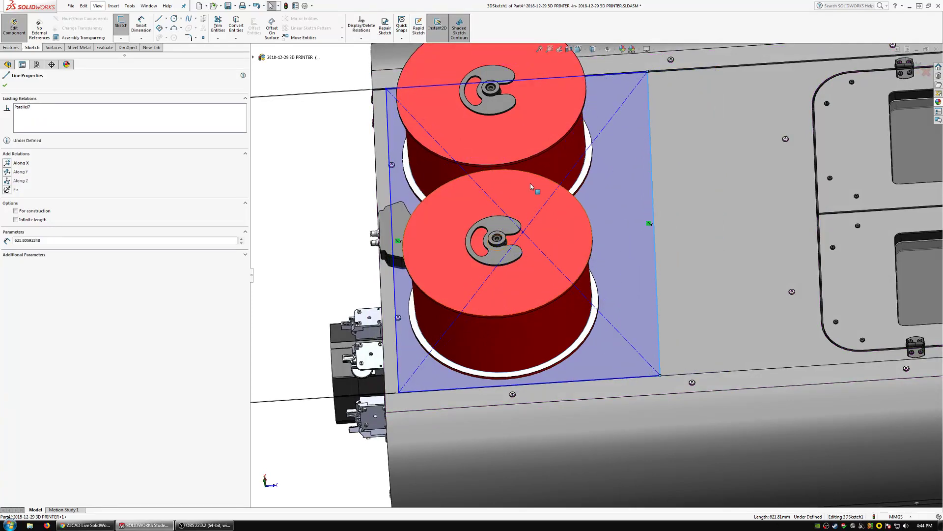
middle_drag(529, 183, 377, 256)
scroll(377, 257, down, 2)
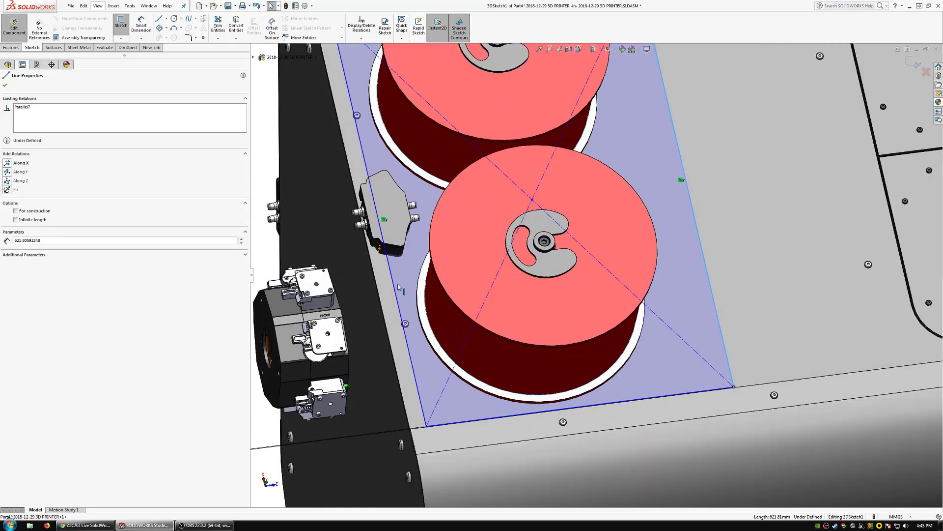
Step: Examine how the rectangle sits around both spools and the filament detector from several angles, including the spools' front faces
middle_drag(403, 304, 492, 348)
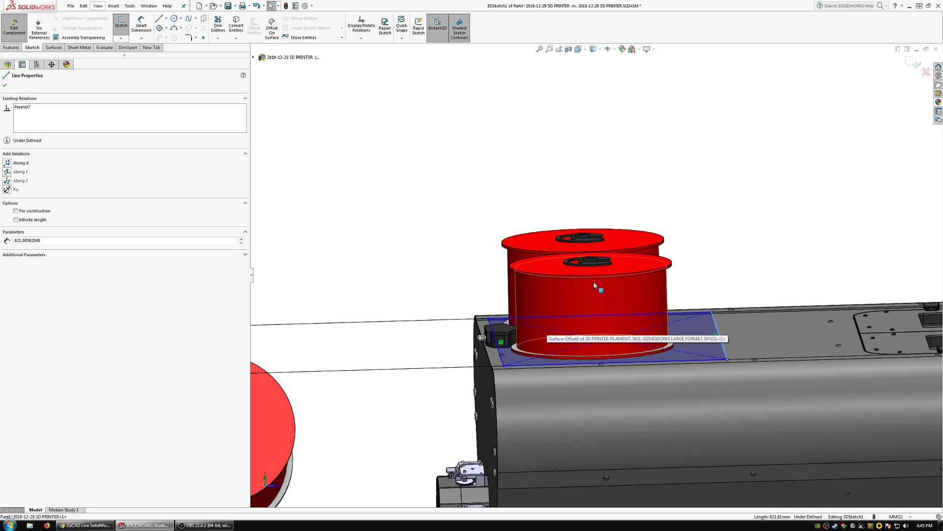
middle_drag(593, 284, 586, 349)
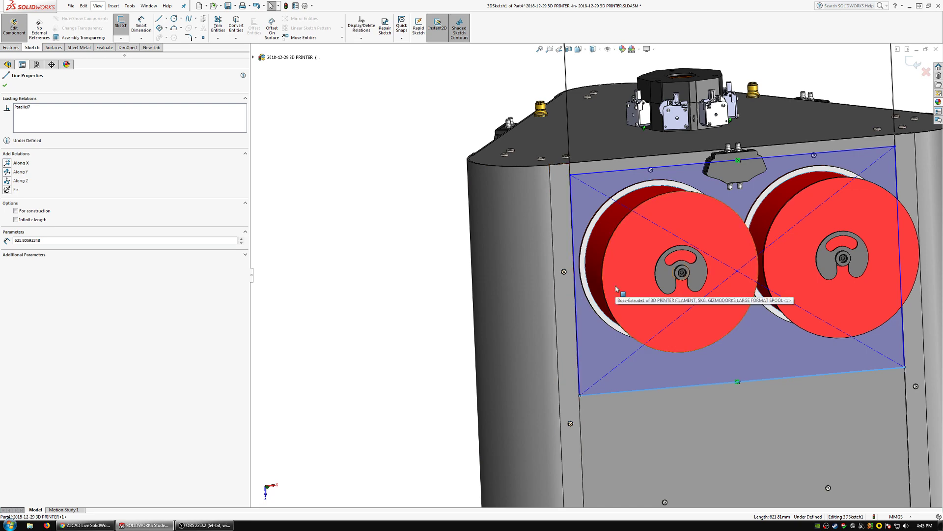
middle_drag(806, 253, 778, 274)
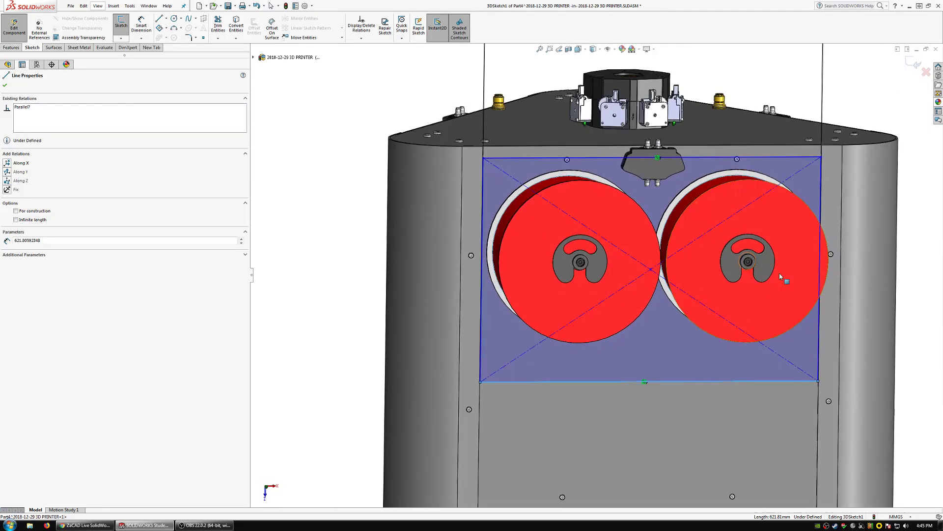
scroll(779, 273, down, 5)
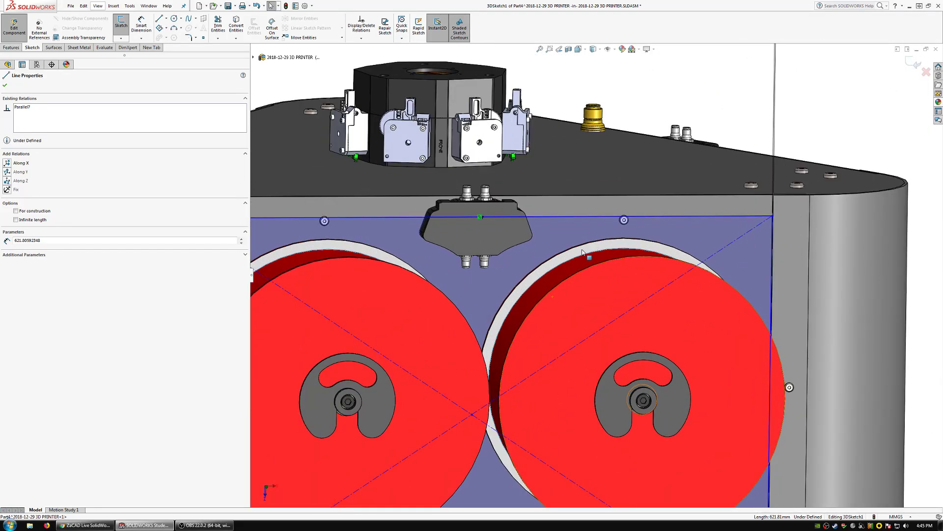
scroll(570, 247, up, 4)
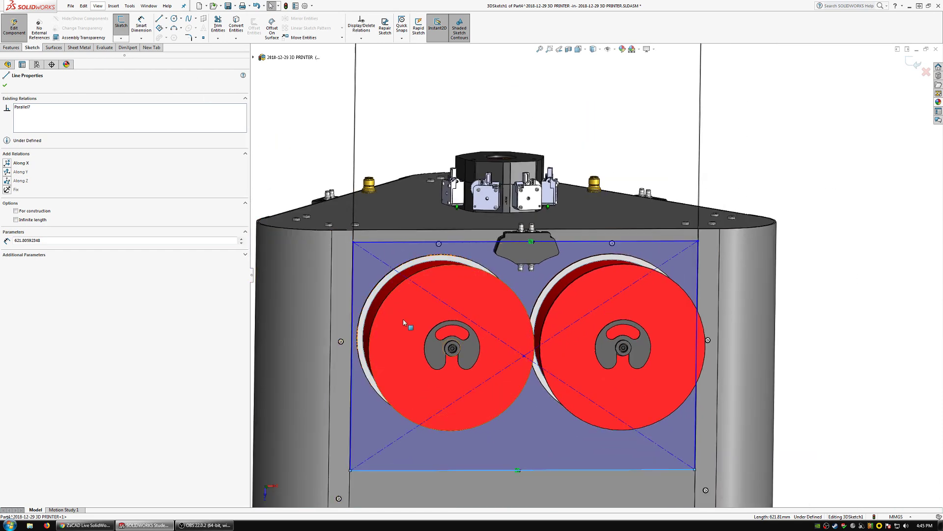
click(376, 320)
click(600, 312)
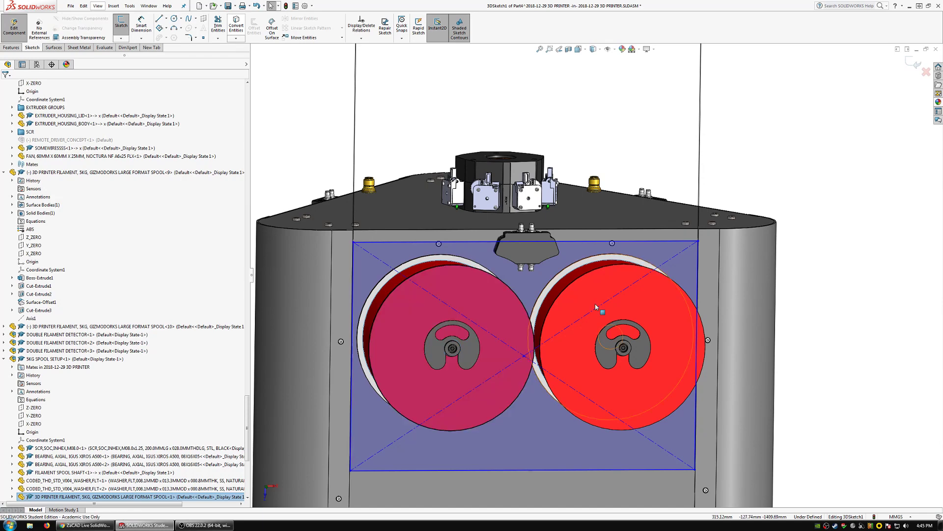
key(Escape)
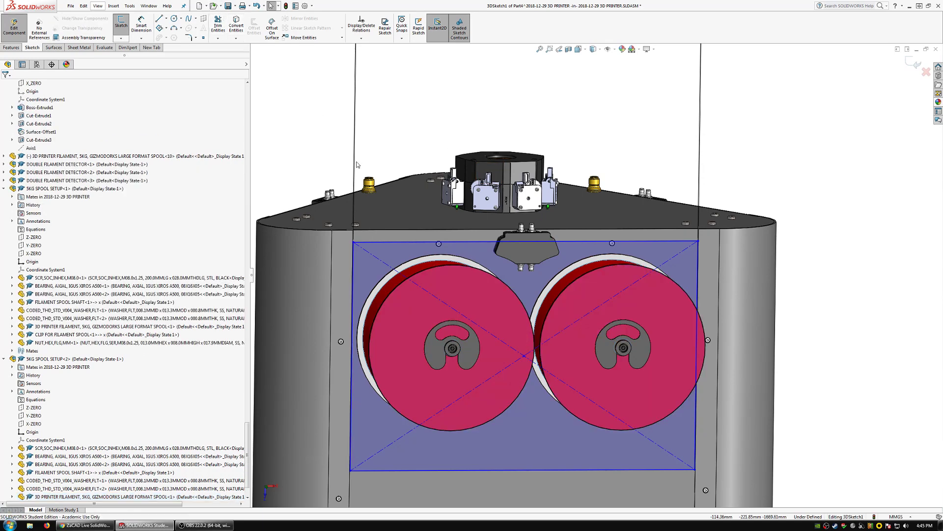
middle_drag(480, 336, 447, 310)
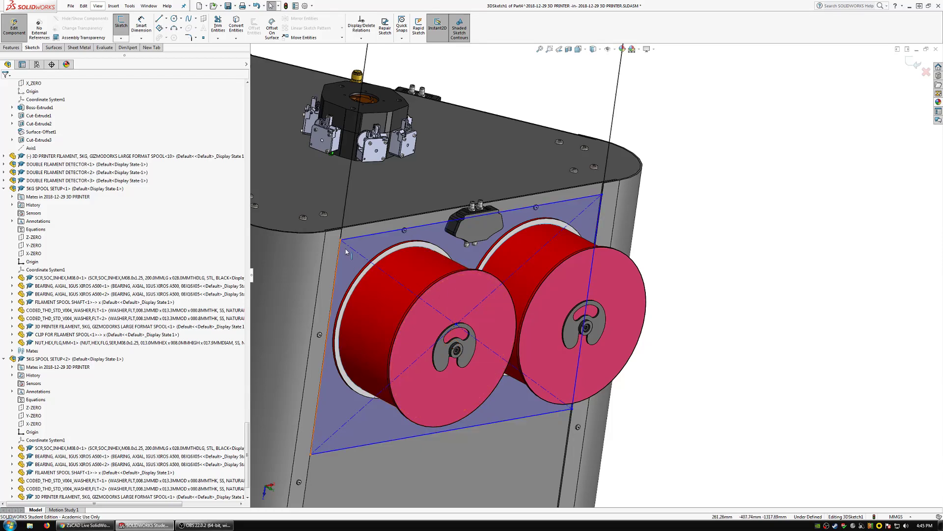
click(351, 264)
click(315, 368)
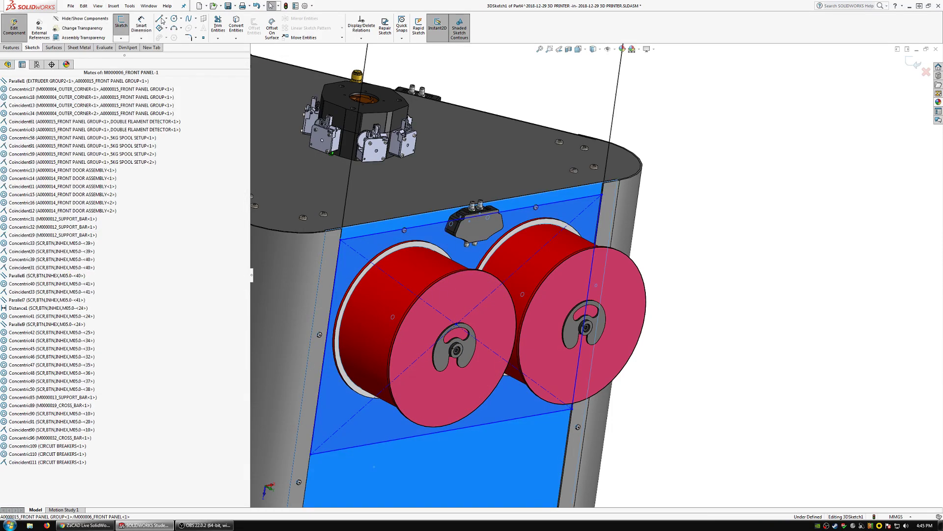
click(173, 20)
click(398, 467)
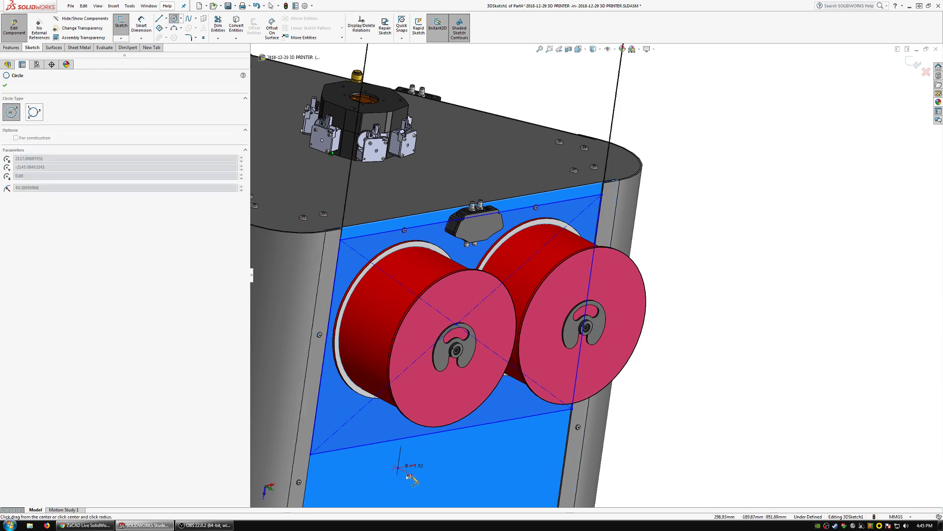
key(Escape)
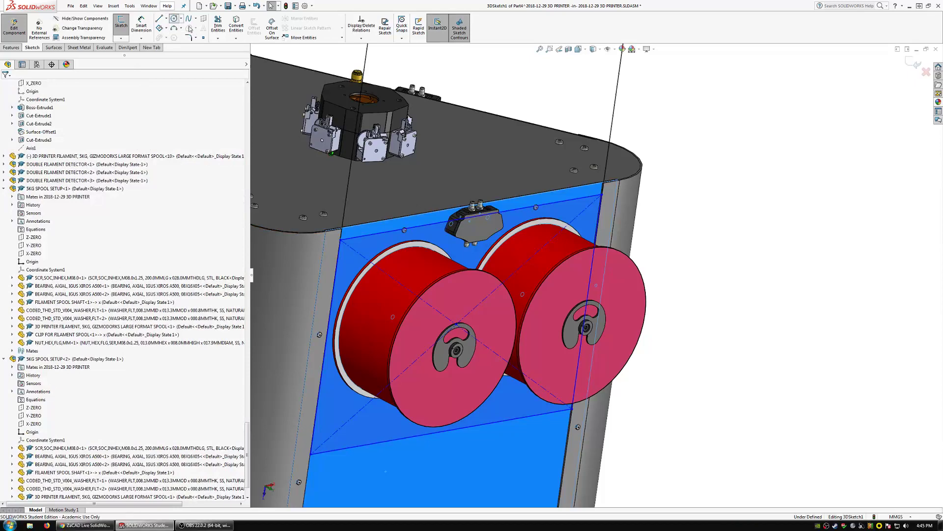
Step: Sketch two circles side by side on the front panel below the rectangle, the first about 45 mm in radius
click(174, 19)
click(414, 462)
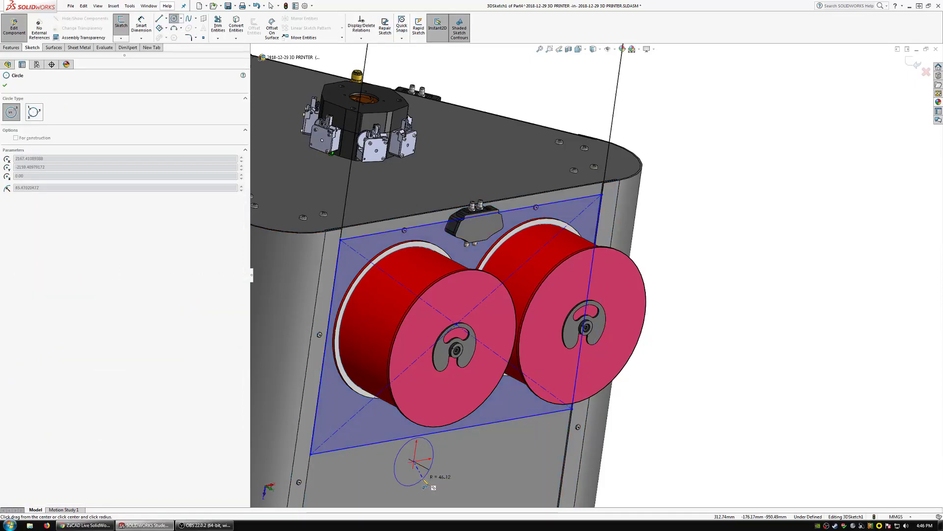
click(425, 482)
click(479, 457)
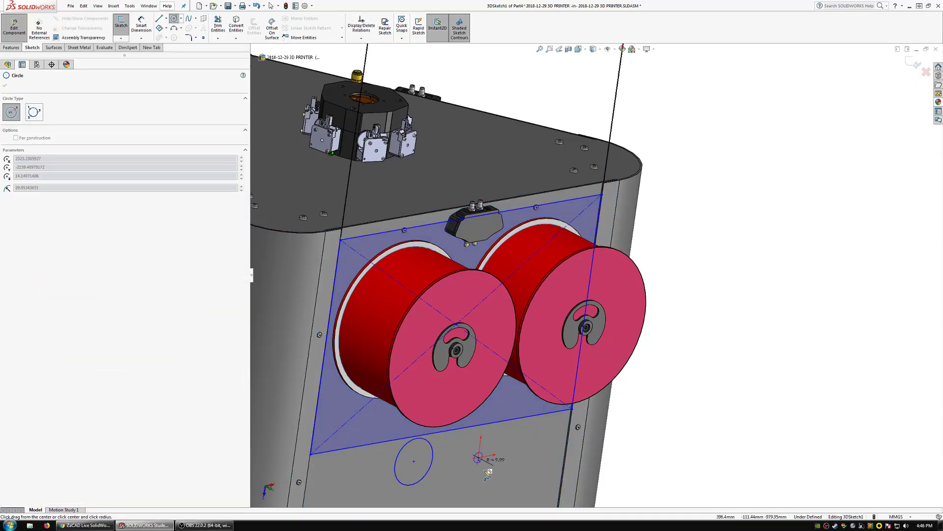
click(493, 471)
key(Escape)
Step: Constrain both circles to the front panel's face with On Plane relations
ctrl+click(446, 481)
mouse_move(476, 456)
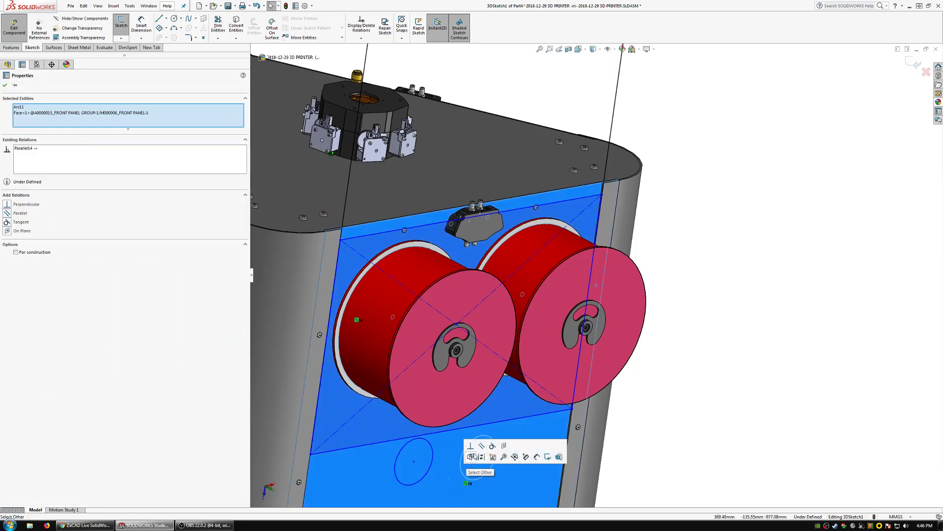
click(426, 476)
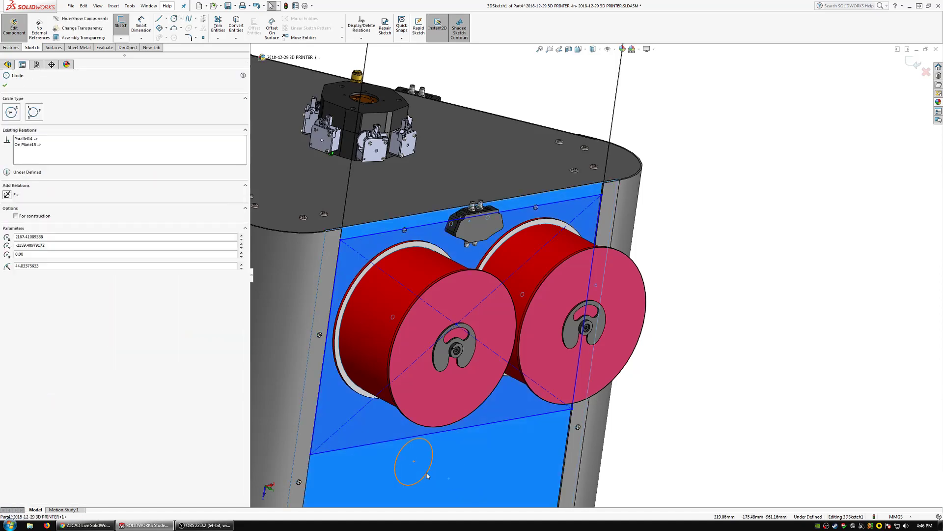
ctrl+click(445, 466)
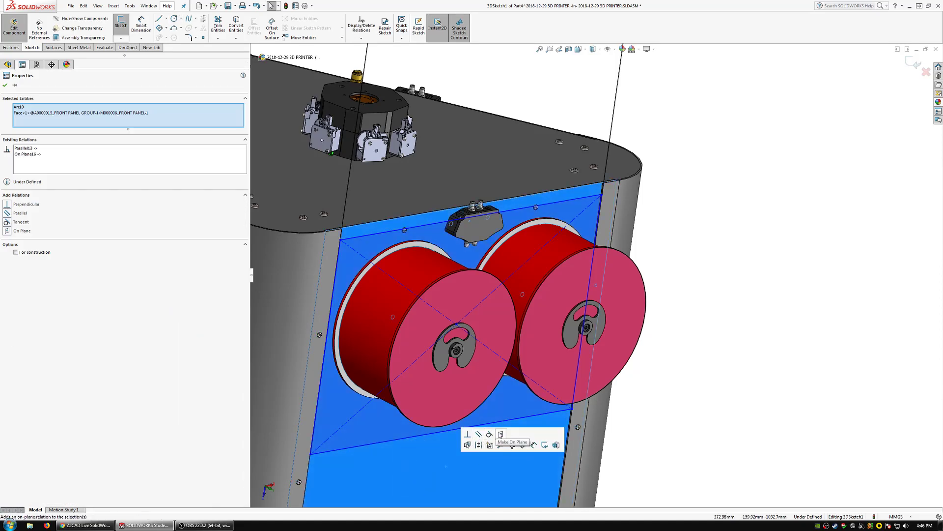
click(500, 435)
Step: Move the two stray circles by their centers back onto the front panel, side by side just below the rectangle
key(f)
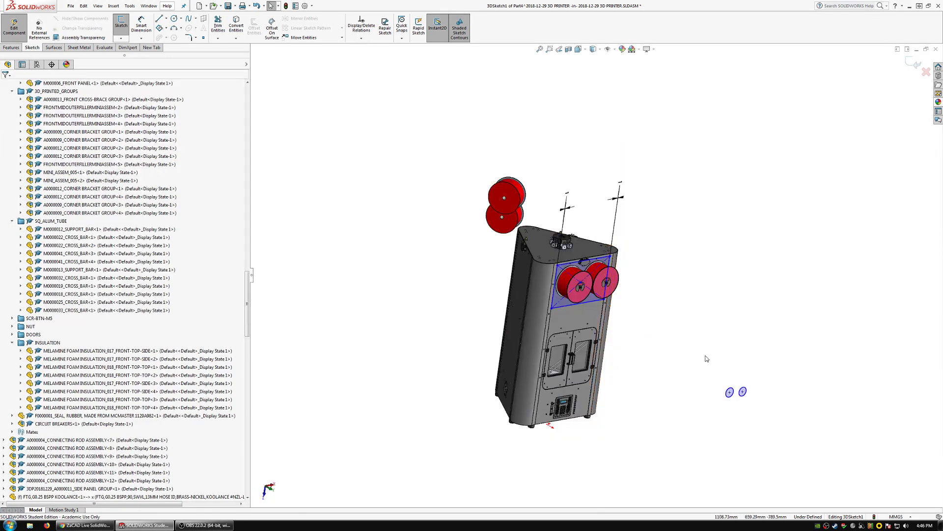
scroll(708, 363, down, 2)
drag(743, 404, 565, 316)
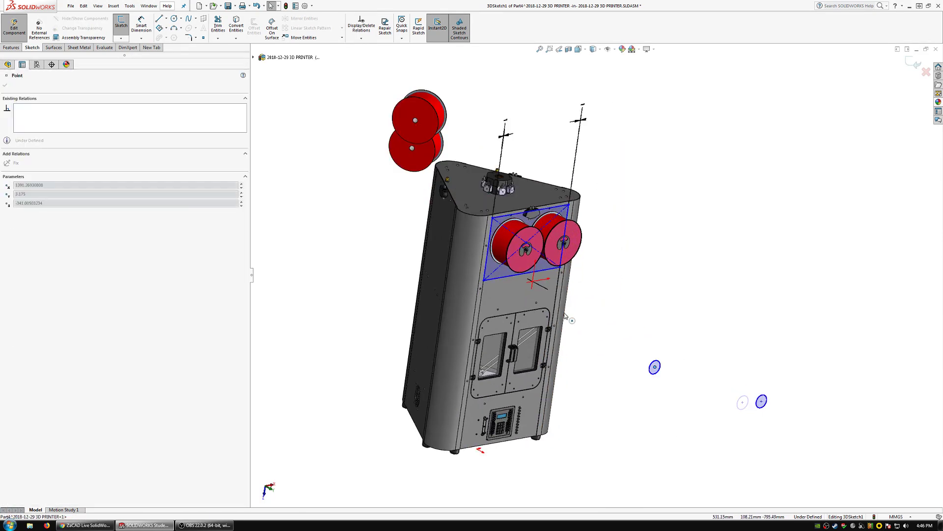
drag(516, 289, 514, 286)
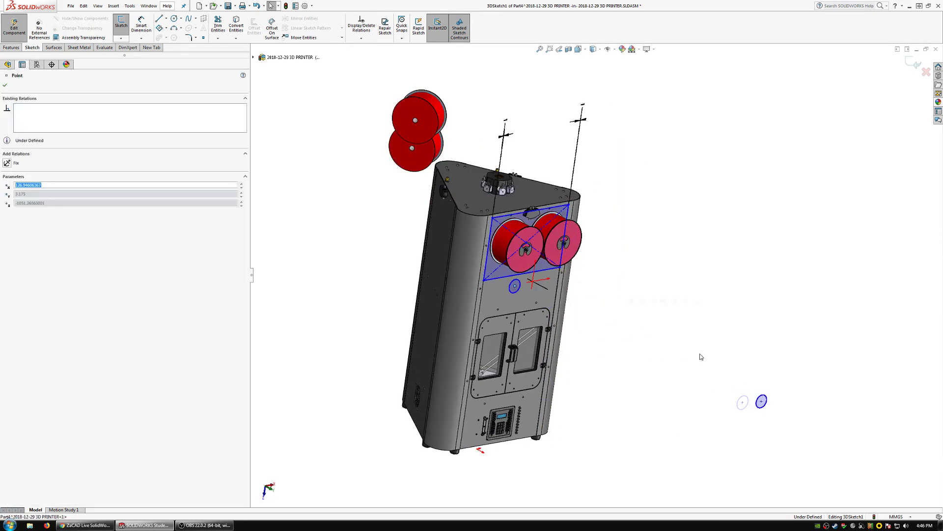
click(762, 402)
drag(761, 402, 625, 333)
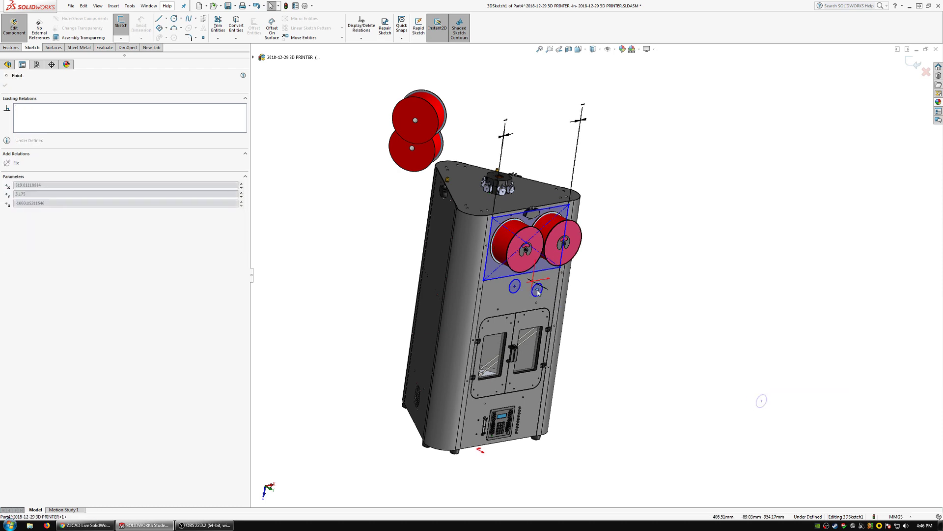
drag(537, 291, 537, 290)
Step: Try an On Plane relation between the rectangle's crosswise side nearest the doors and the front panel's face, and undo it
click(541, 270)
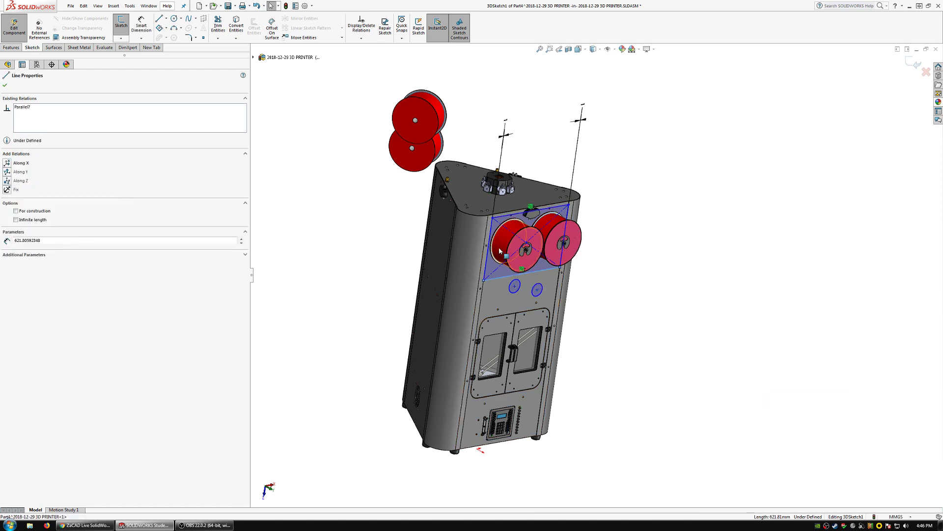
ctrl+click(506, 295)
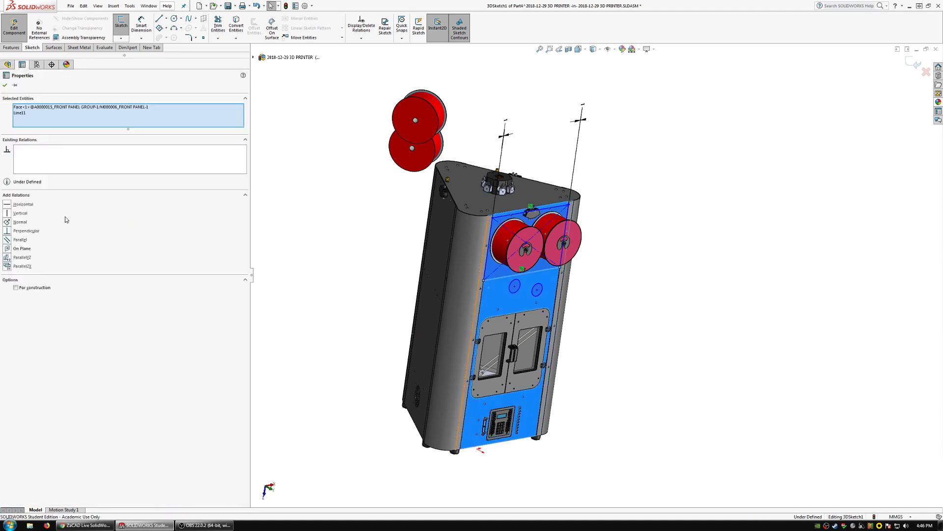
click(21, 247)
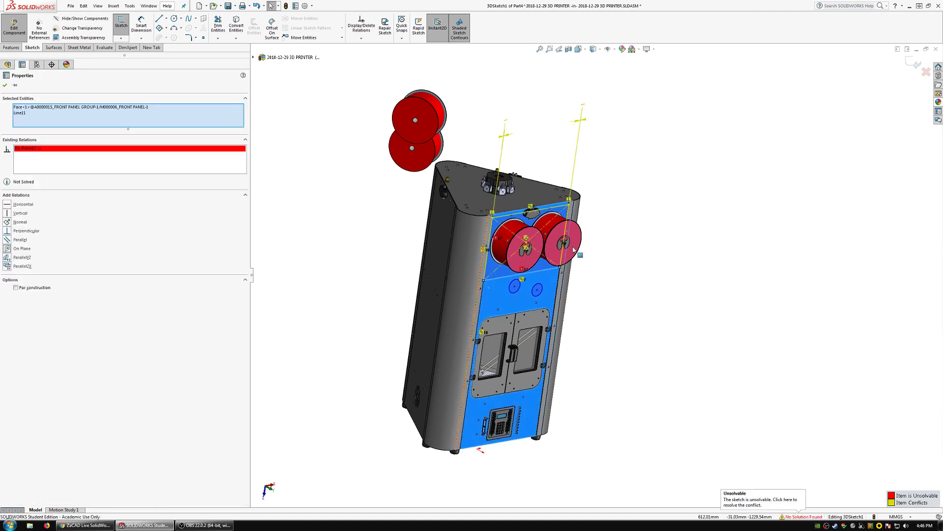
key(ctrl+z)
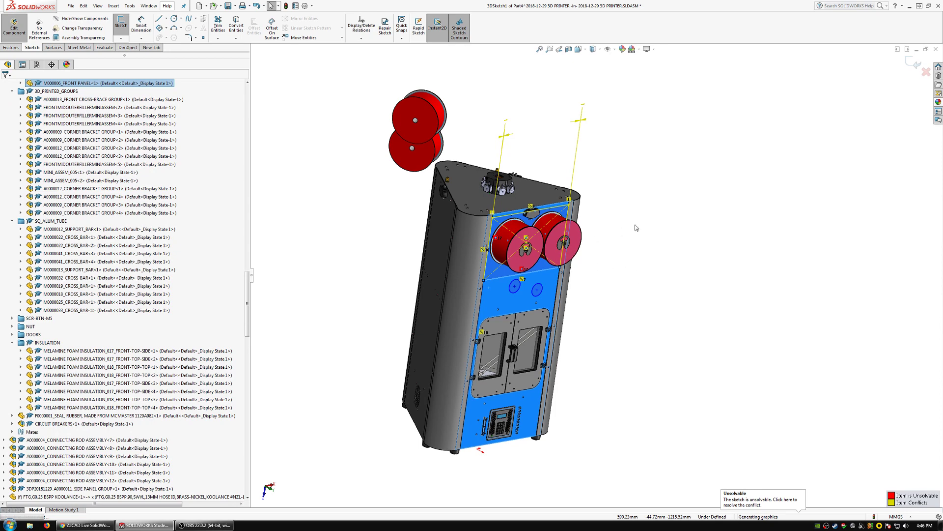
click(524, 162)
Step: Examine the rectangle's upper corner beside the outer corner edge and how the sketch plane lies against the front panel
scroll(552, 216, up, 5)
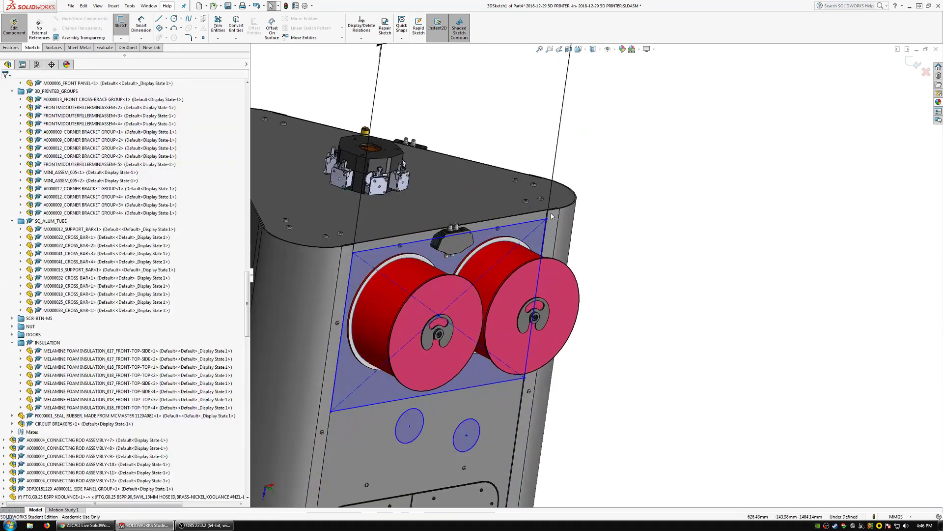
scroll(551, 216, up, 8)
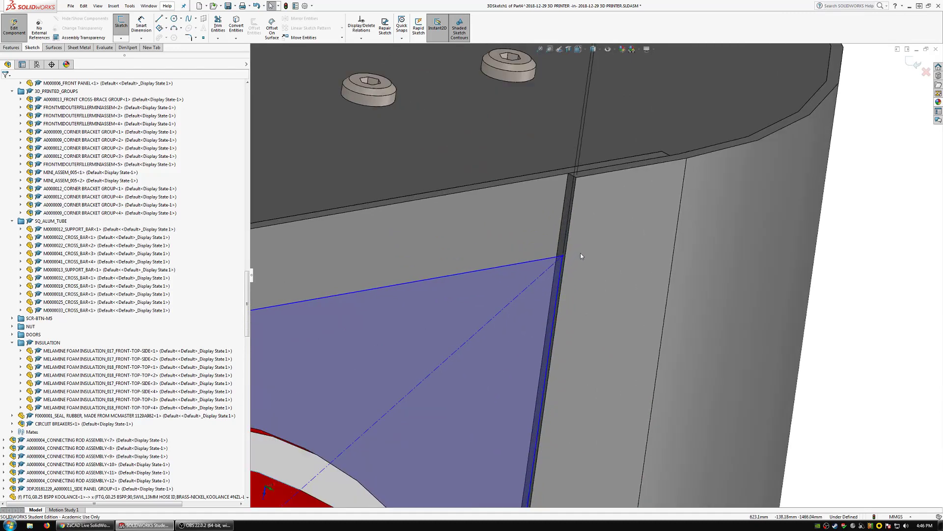
middle_drag(580, 256, 575, 327)
scroll(575, 327, down, 6)
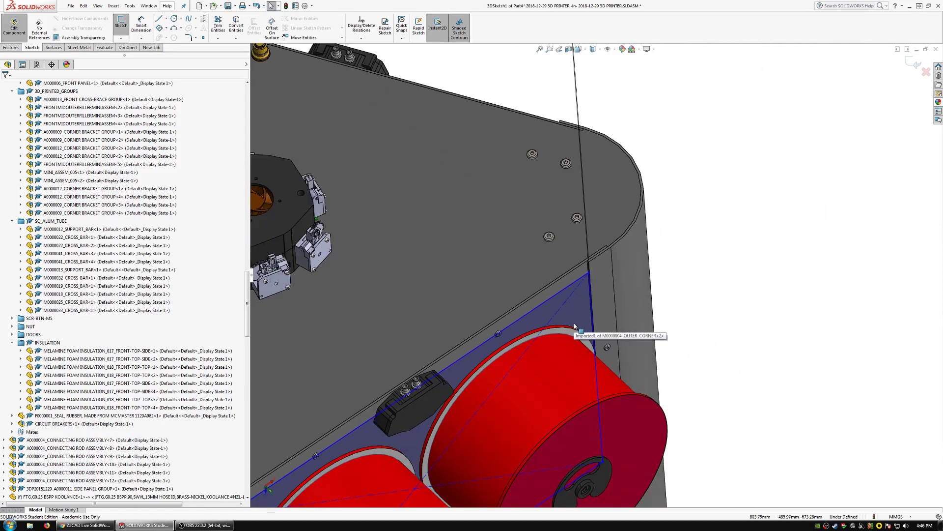
scroll(575, 326, down, 5)
scroll(575, 325, up, 5)
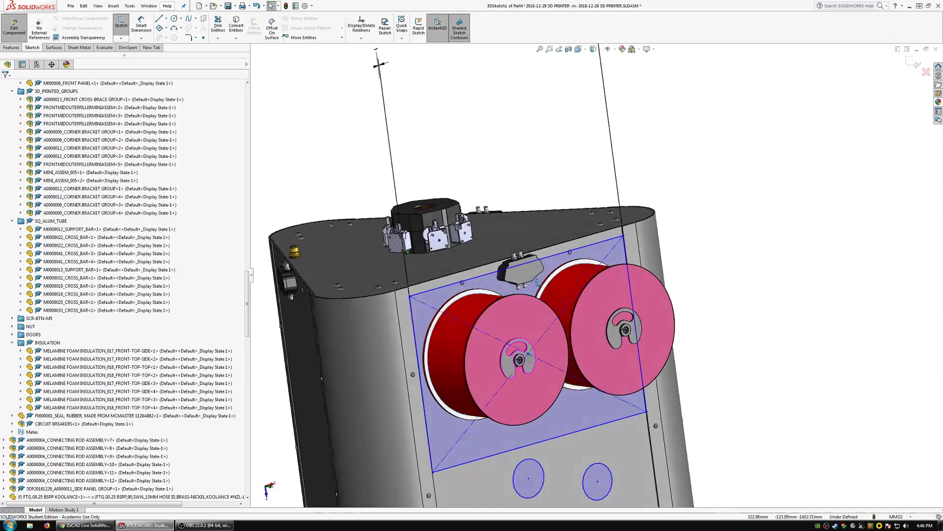
middle_drag(529, 352, 516, 355)
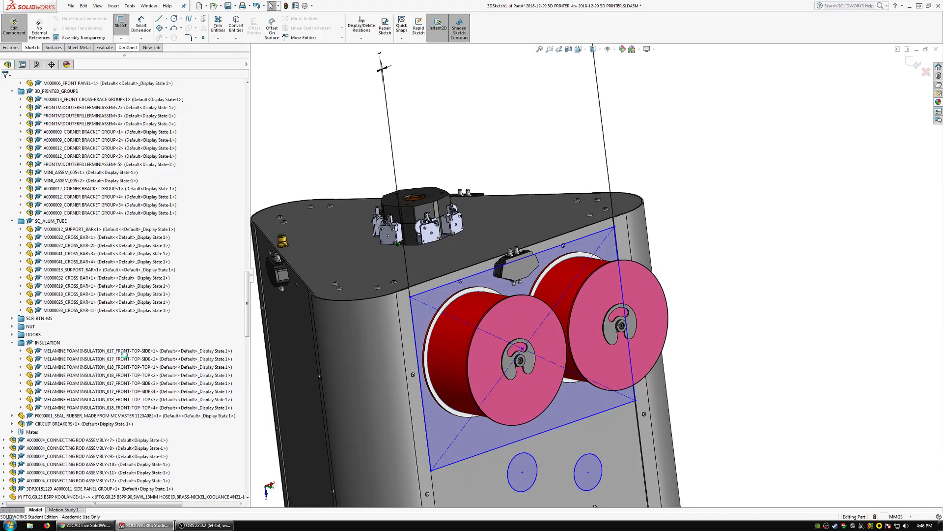
Step: Exit the 3D sketch and delete it from the new in-context part
key(ctrl+b)
scroll(248, 475, down, 15)
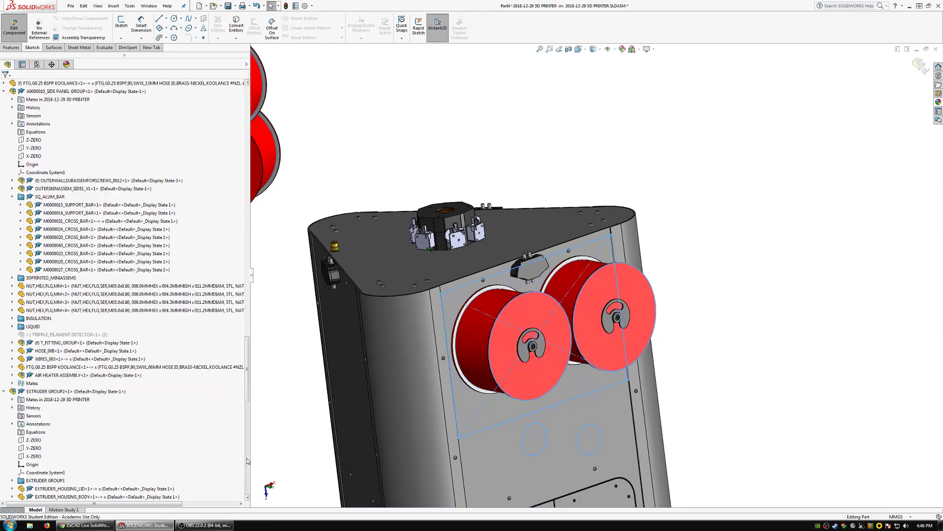
scroll(248, 476, down, 2)
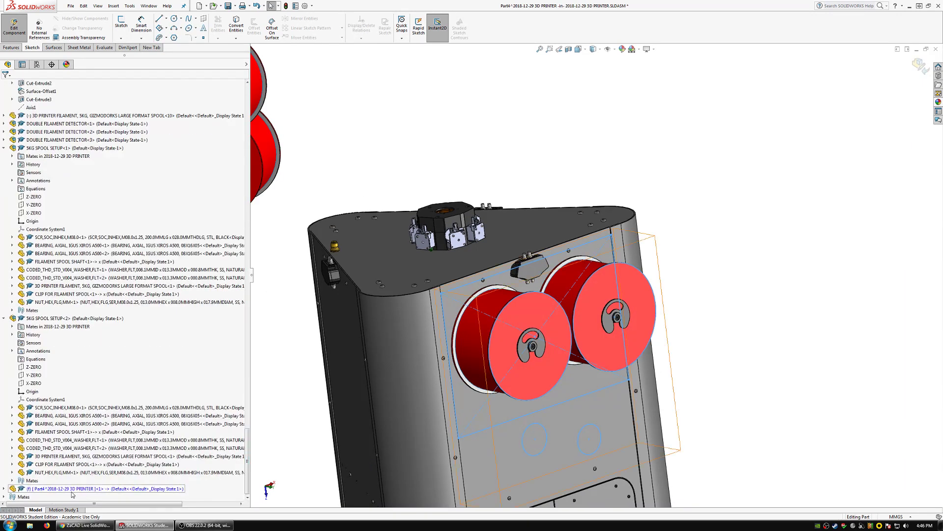
scroll(72, 493, down, 4)
click(42, 497)
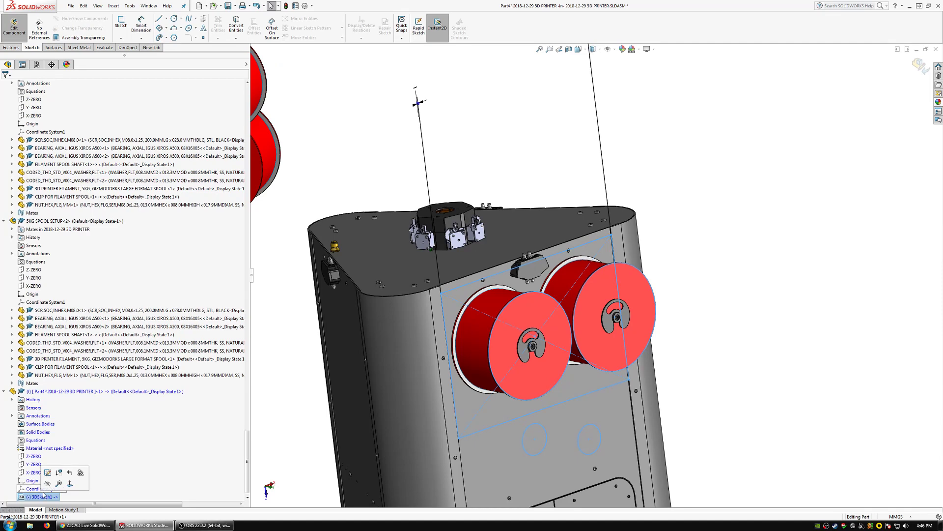
key(Delete)
key(Return)
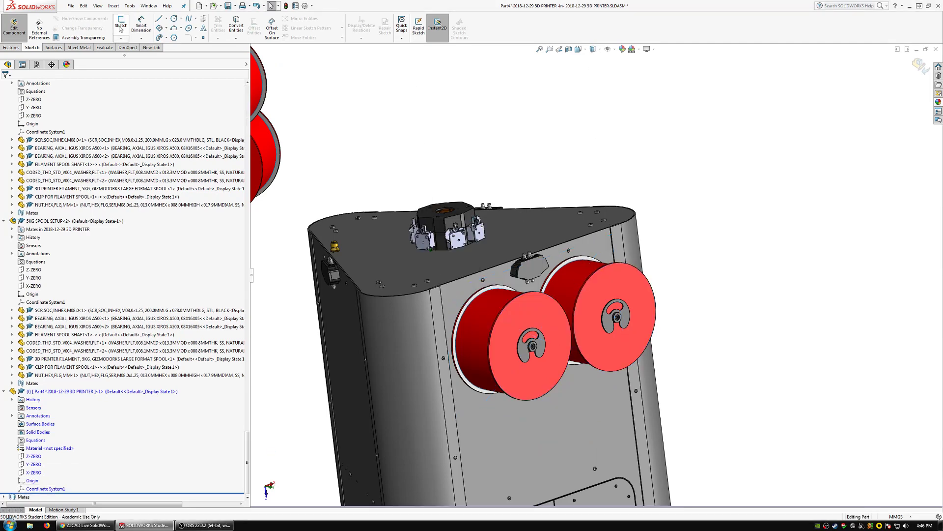
Step: Start a sketch on the front panel's face and draw a 3-point center rectangle just below the two spools
click(512, 422)
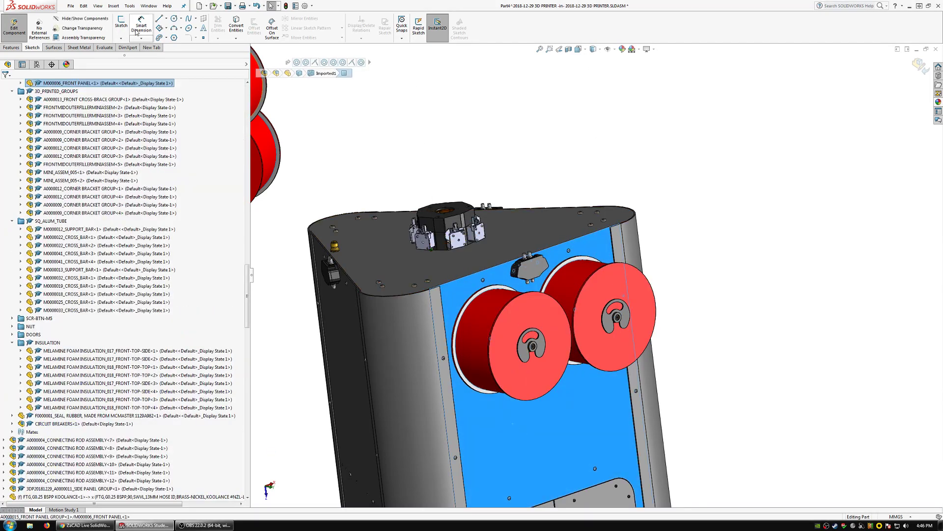
click(121, 22)
click(160, 28)
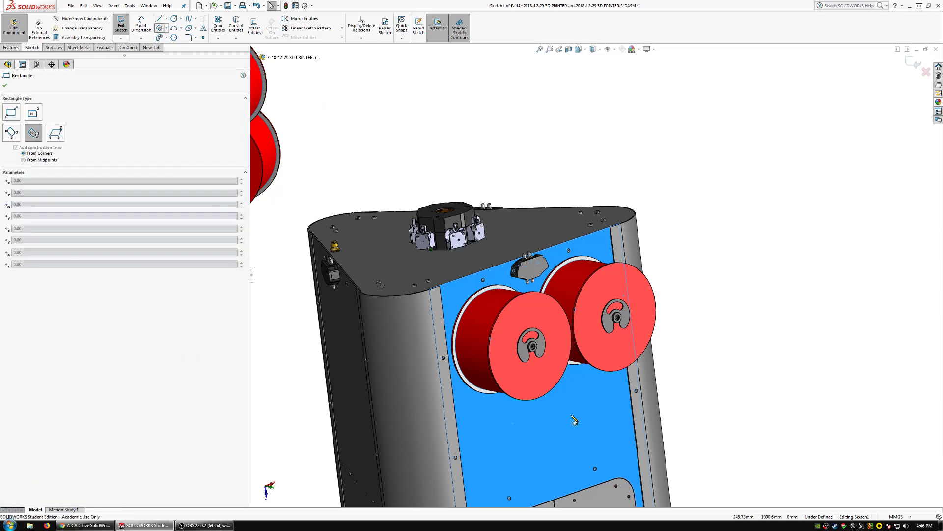
click(559, 402)
click(491, 428)
click(488, 408)
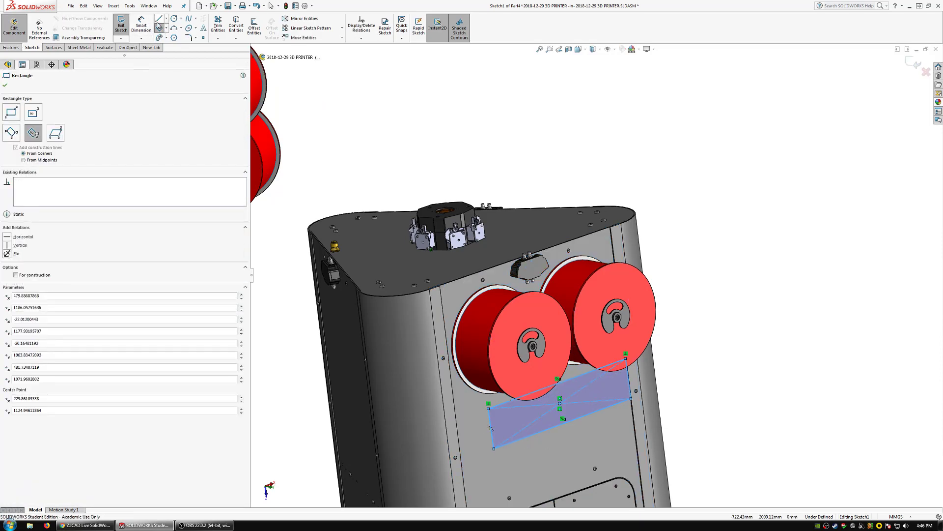
key(Escape)
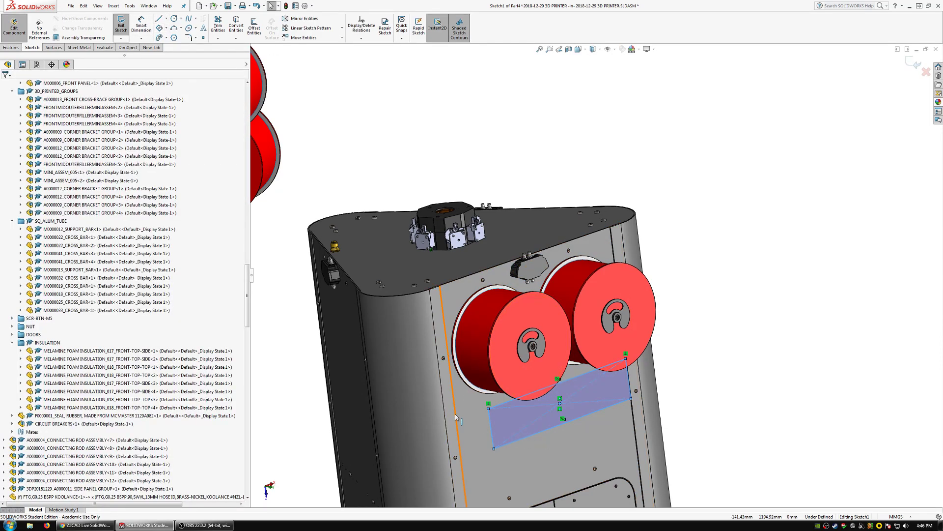
Step: Make the rectangle's short side parallel to the nearby outer corner edge and dimension it 1 mm from that edge
ctrl+click(490, 426)
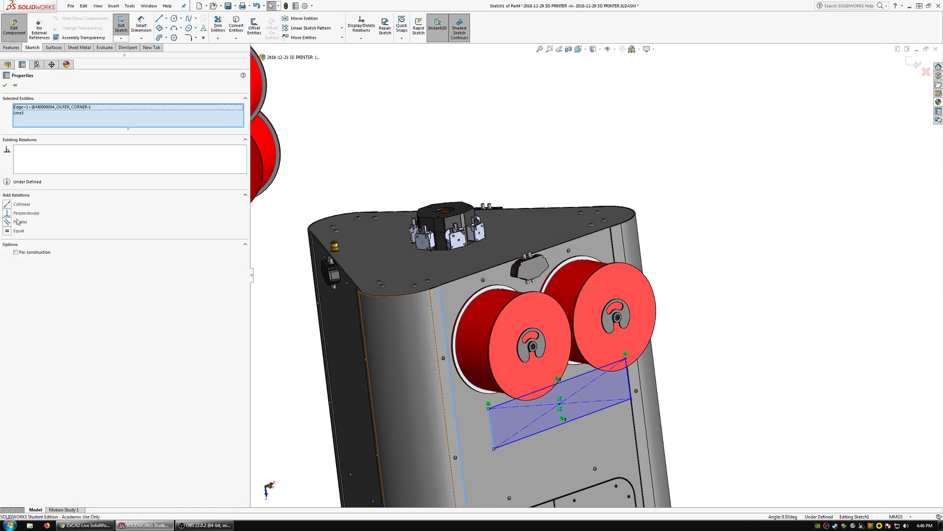
click(18, 222)
click(141, 21)
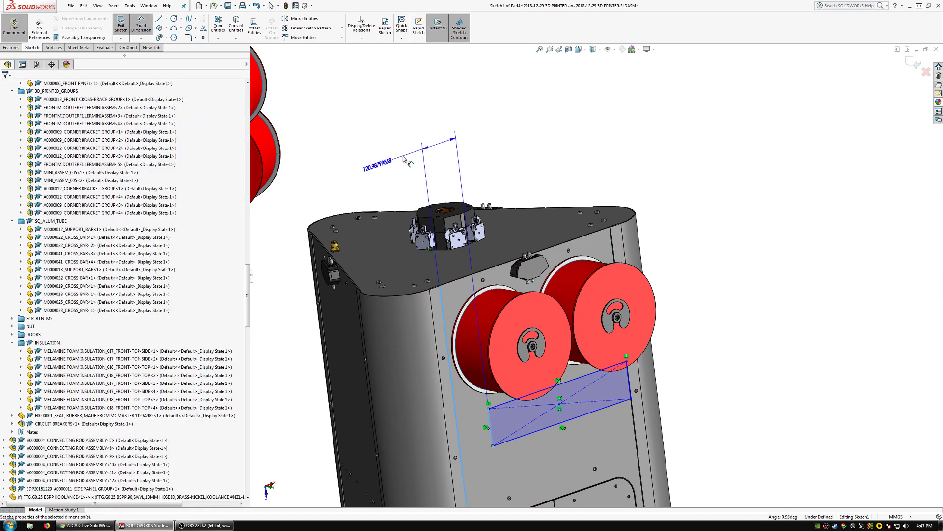
click(402, 157)
key(Return)
text(1.00mm)
key(Return)
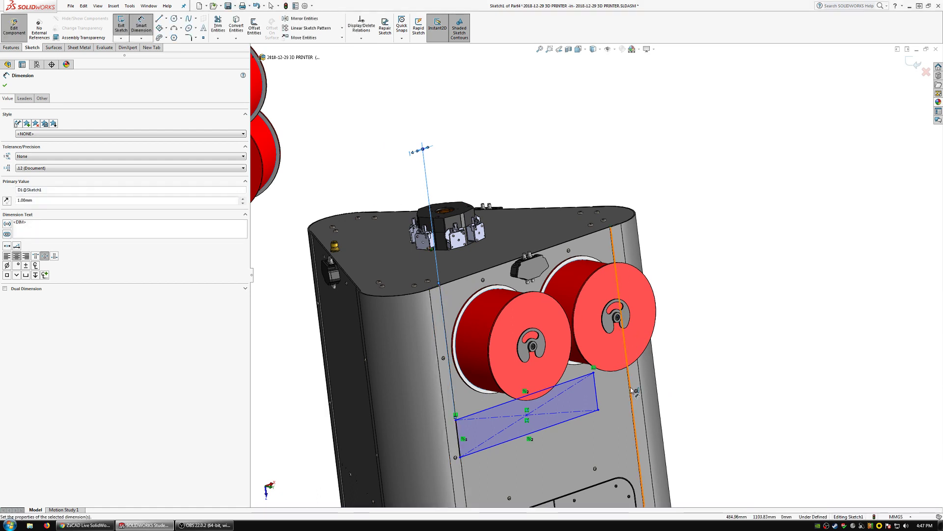
Step: Dimension the rectangle's opposite short side from the other outer corner edge so it sits just inside that edge
click(595, 384)
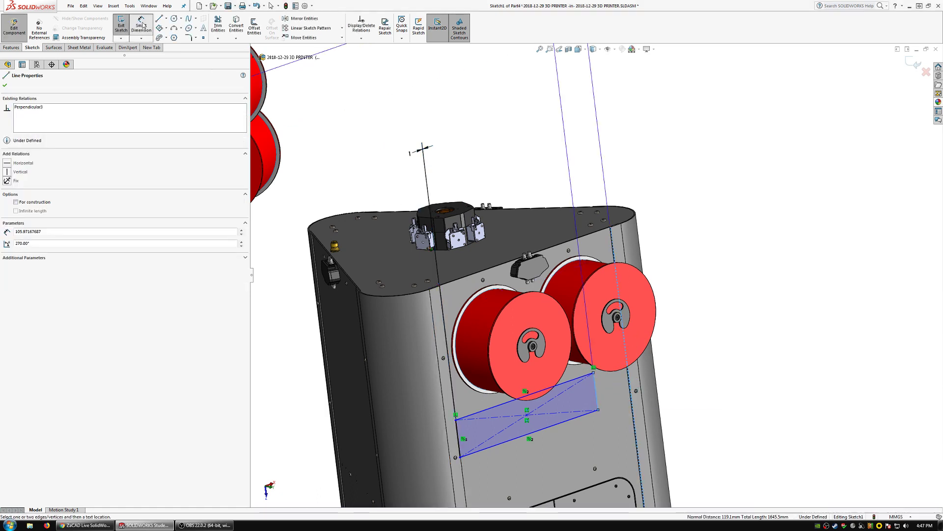
click(740, 170)
click(732, 166)
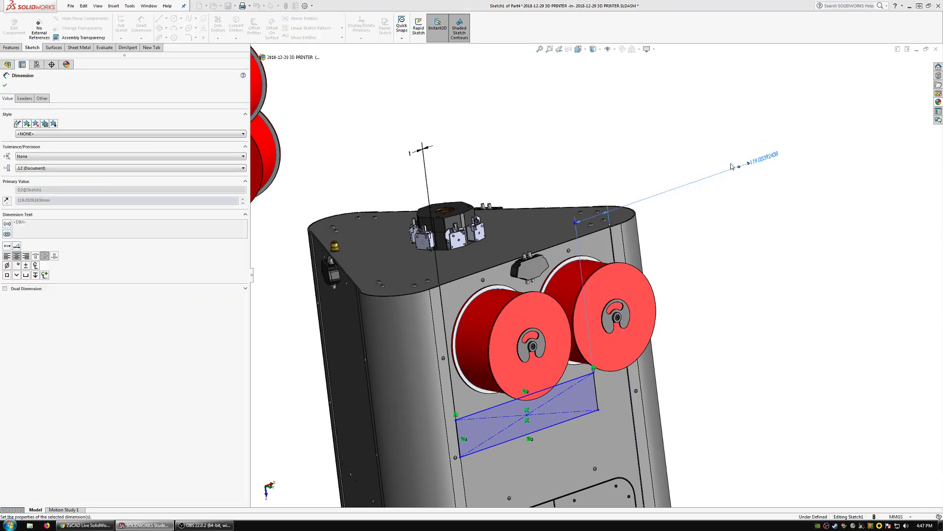
drag(731, 166, 642, 293)
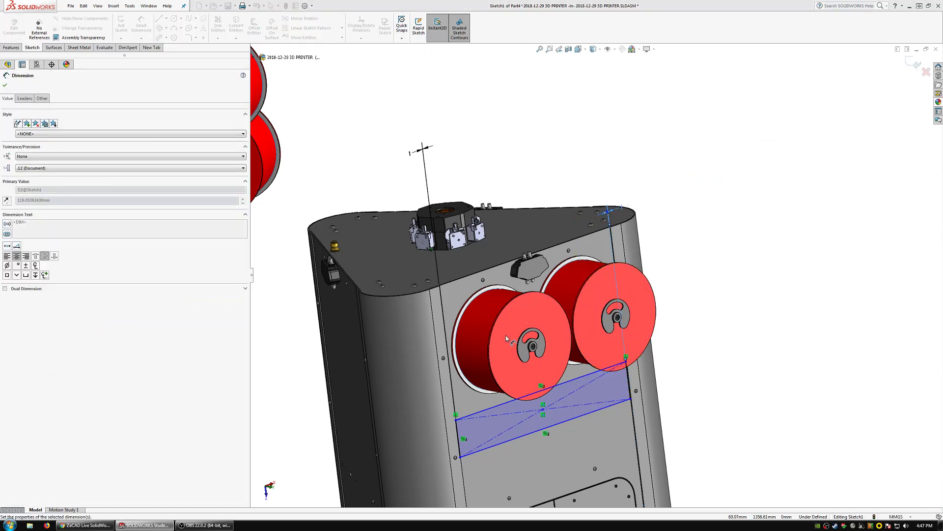
key(Escape)
Step: Convert the front faces of both filament spools into circles in the sketch
click(502, 355)
ctrl+click(594, 343)
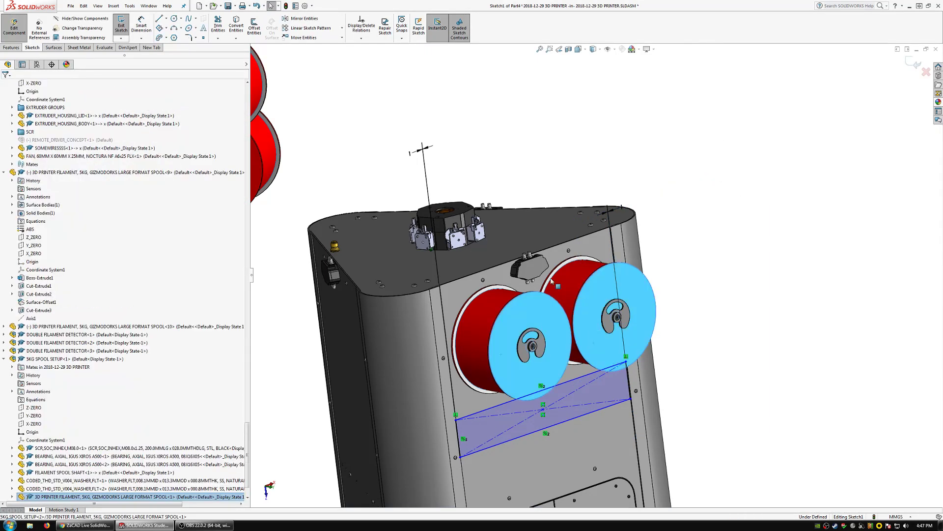
click(236, 24)
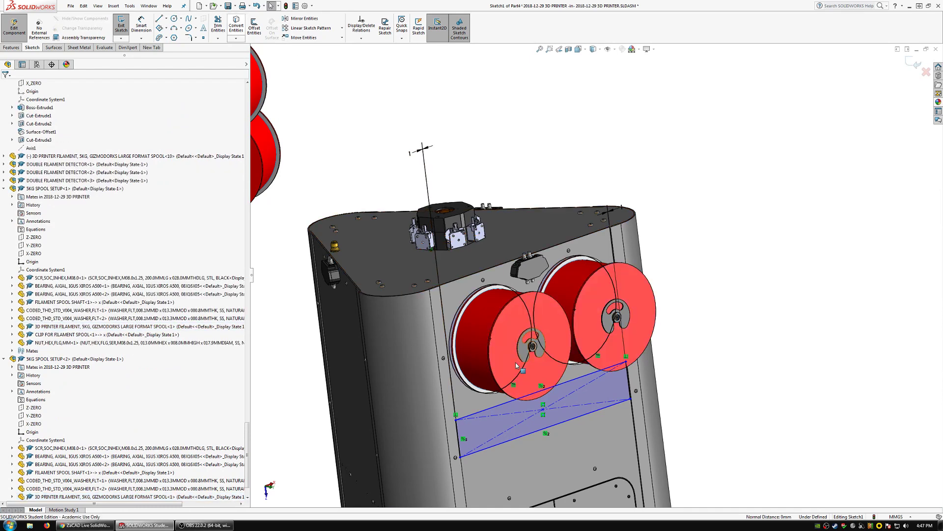
Step: Move the rectangle up to the top of the front panel, behind the upper part of the spools
mouse_move(489, 404)
mouse_down()
mouse_move(473, 282)
mouse_move(496, 304)
mouse_up()
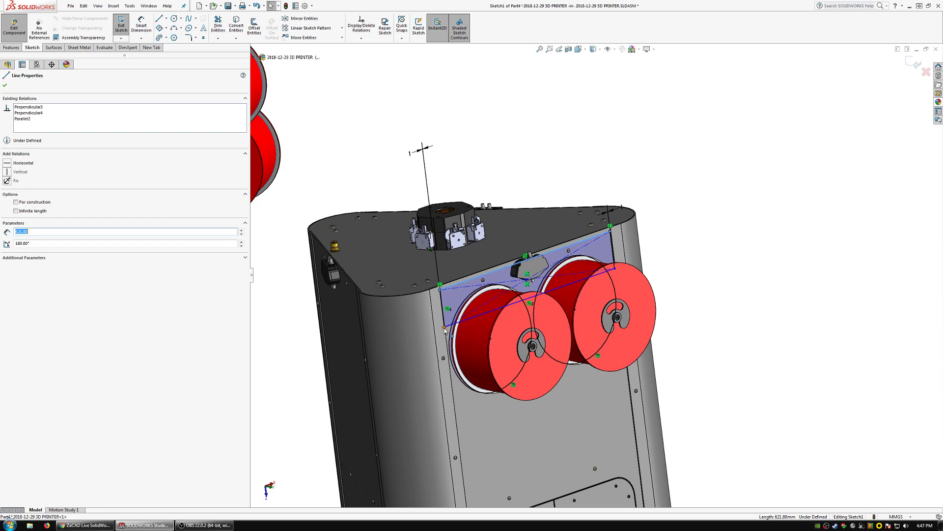
mouse_move(444, 327)
mouse_down()
mouse_move(452, 449)
mouse_move(432, 327)
mouse_move(444, 328)
mouse_up()
key(Escape)
Step: Draw two lines from the first circle's center, one to the rectangle's nearest short side and one to its upper side
key(l)
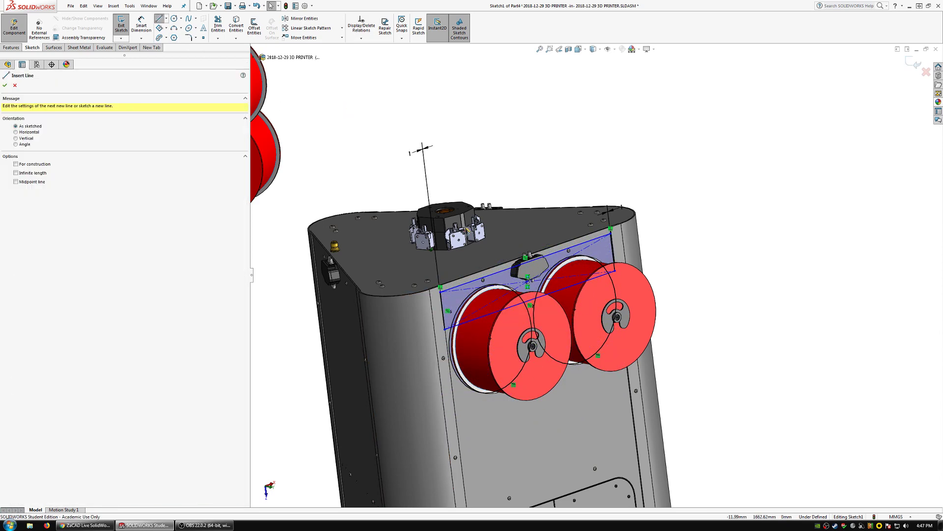
scroll(494, 354, down, 2)
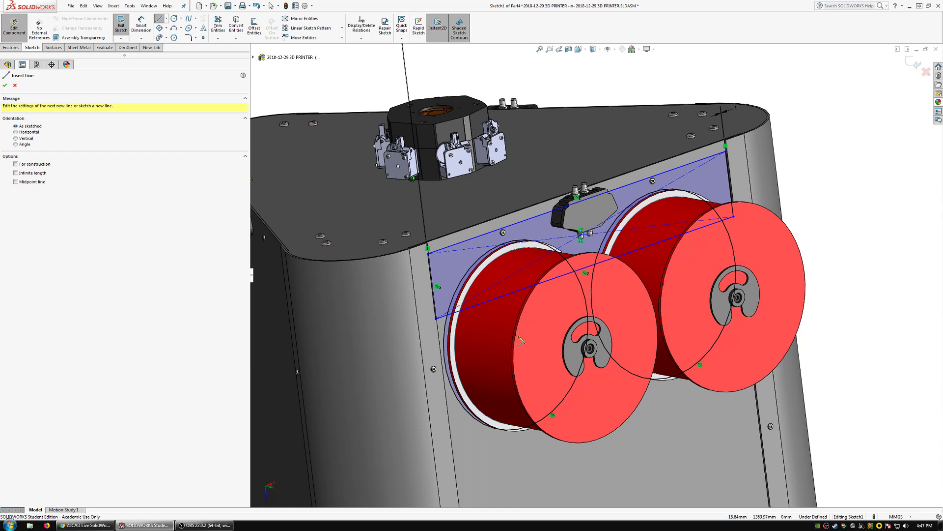
click(516, 336)
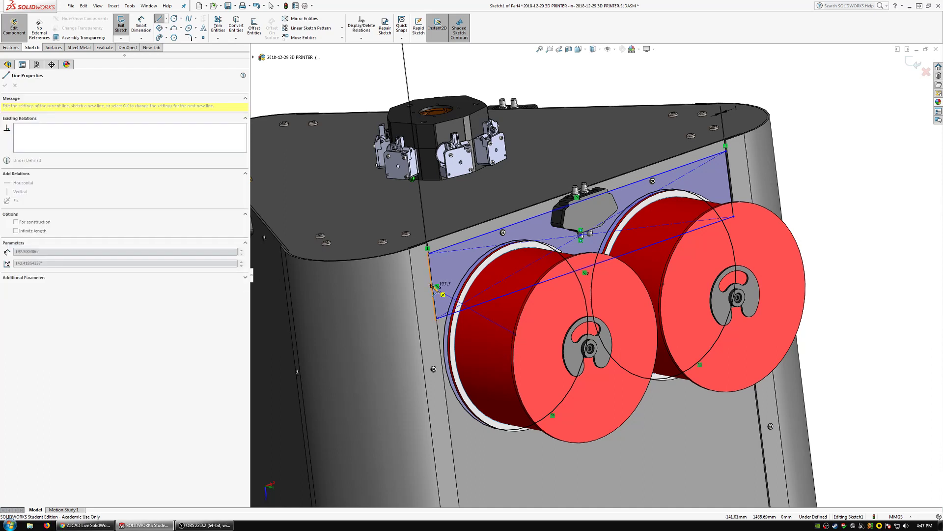
click(433, 287)
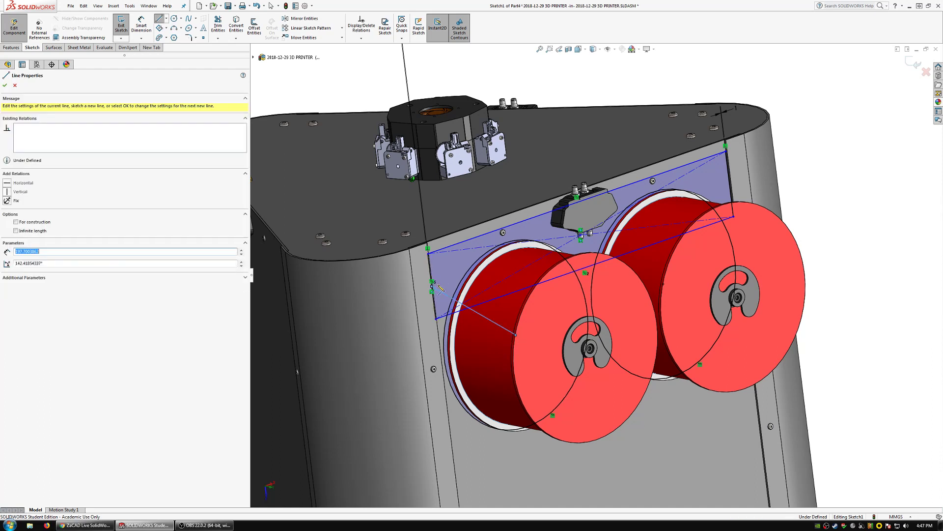
click(517, 336)
click(483, 232)
key(Escape)
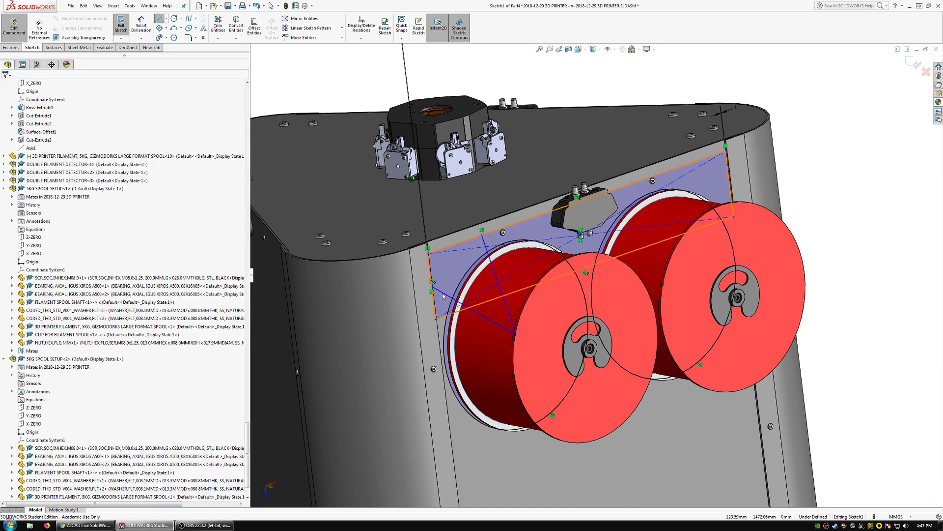
Step: Make the crosswise center line perpendicular to the rectangle's short side, and stretch the rectangle upward by its corner to surround the circles
click(431, 273)
ctrl+click(471, 247)
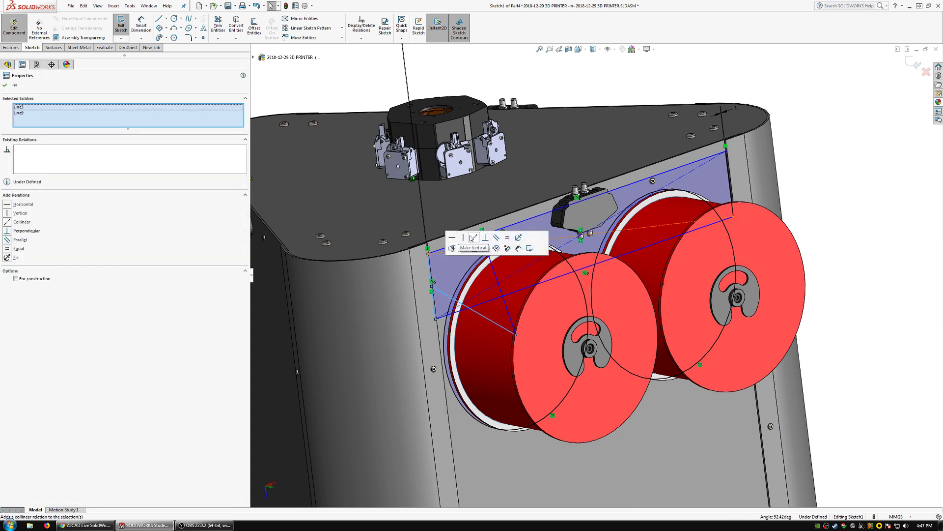
click(485, 239)
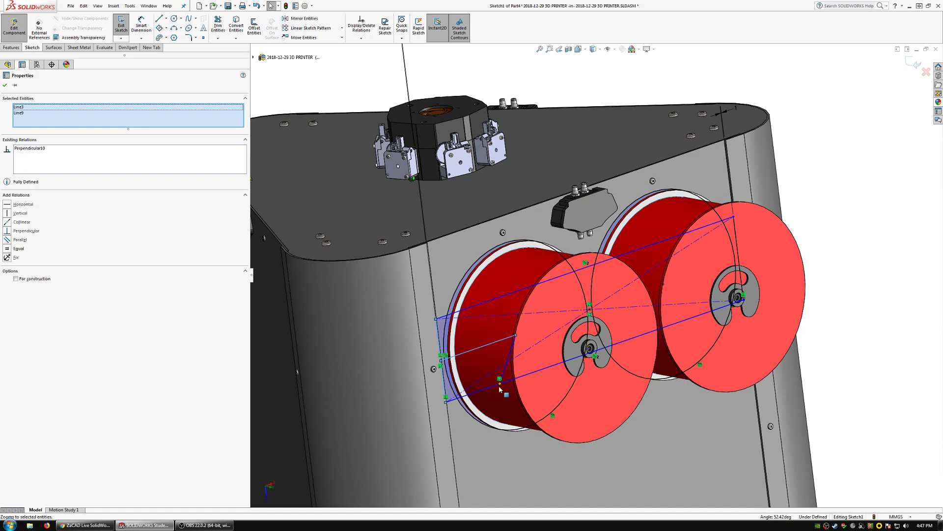
key(Escape)
drag(445, 401, 553, 298)
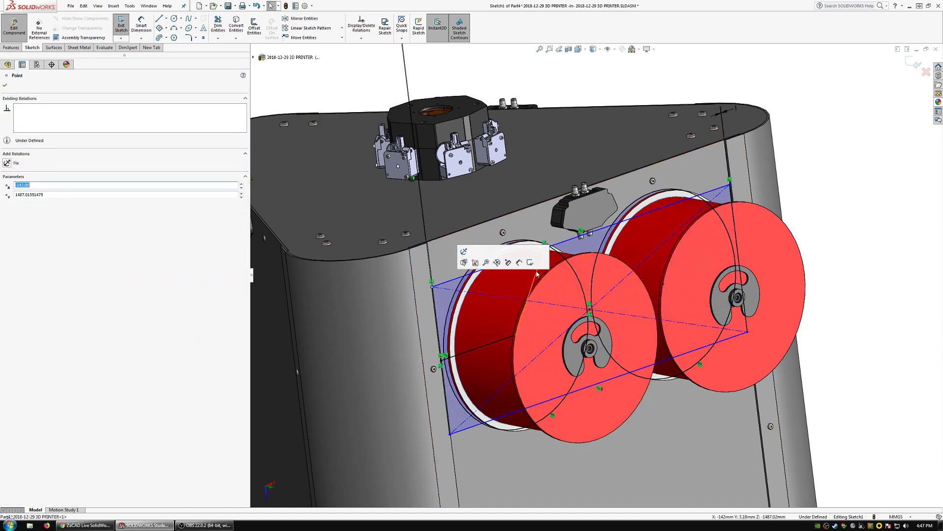
Step: Make the two lines from the circle's center perpendicular to each other and equal in length
click(502, 335)
ctrl+click(500, 340)
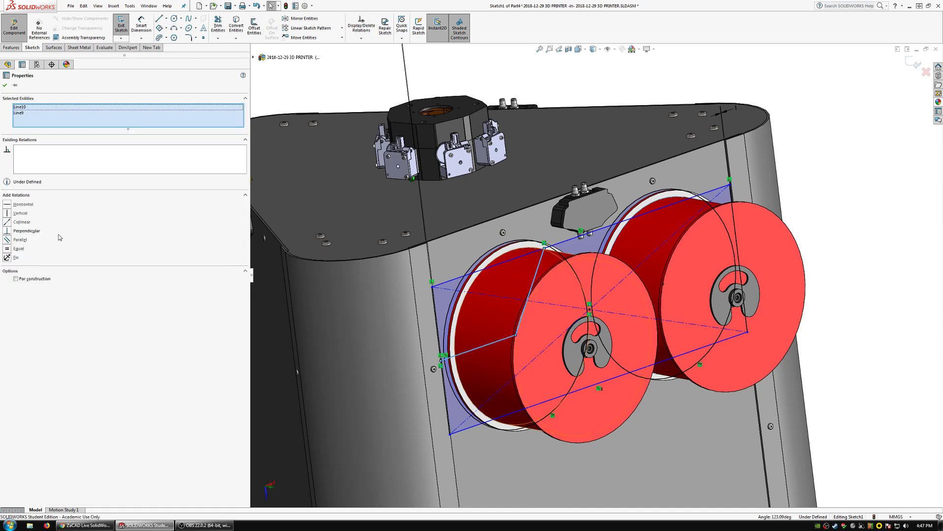
click(25, 230)
click(19, 249)
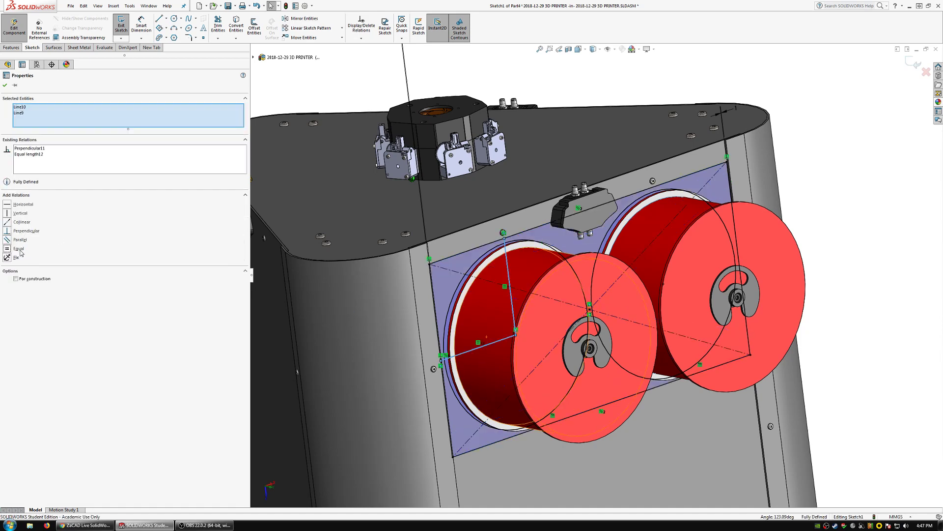
Step: Draw a short line about 7.8 mm long from the crosswise line's end on the rectangle's side to the nearby circle
mouse_move(510, 333)
middle_down()
mouse_move(468, 331)
mouse_move(598, 409)
middle_up()
scroll(598, 412, down, 3)
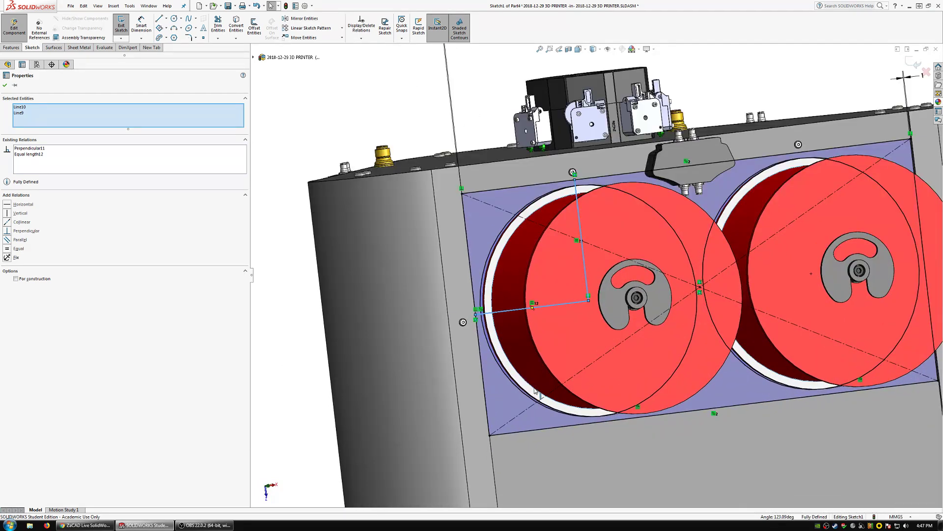
click(306, 92)
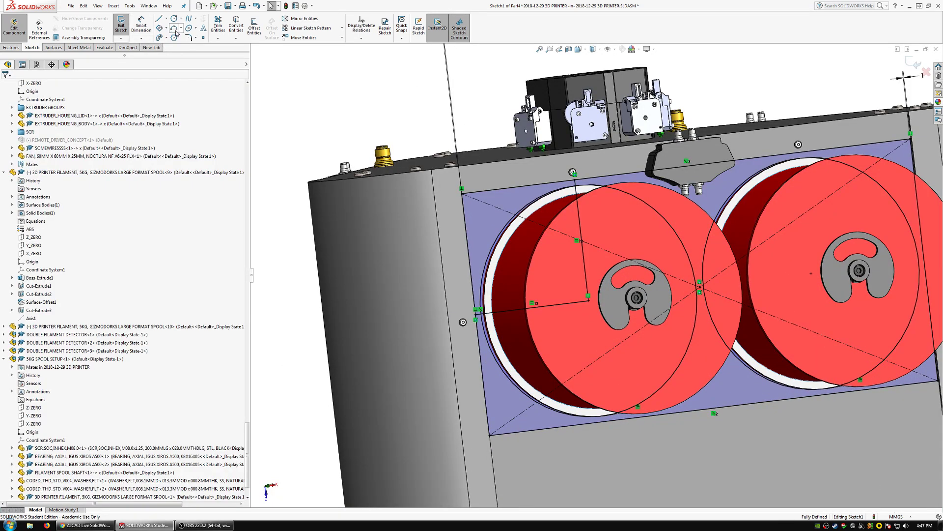
click(159, 18)
scroll(481, 278, down, 6)
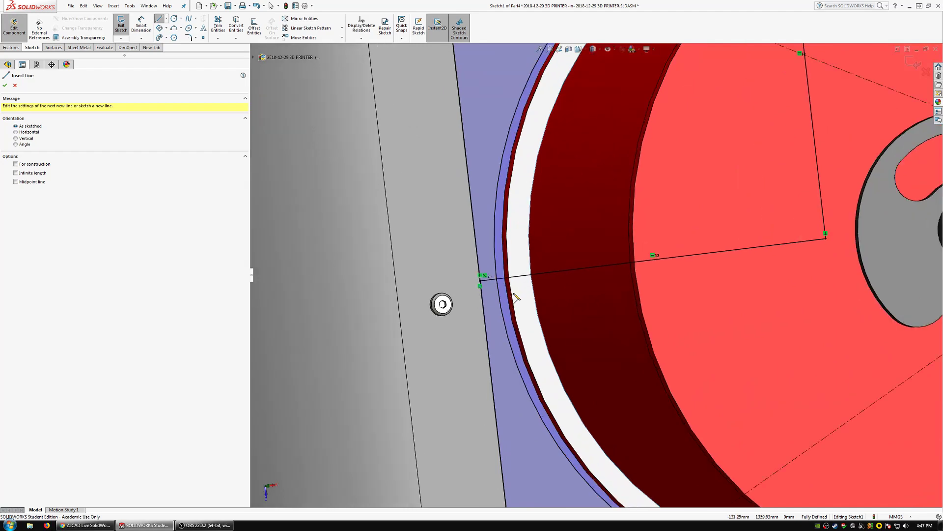
click(476, 270)
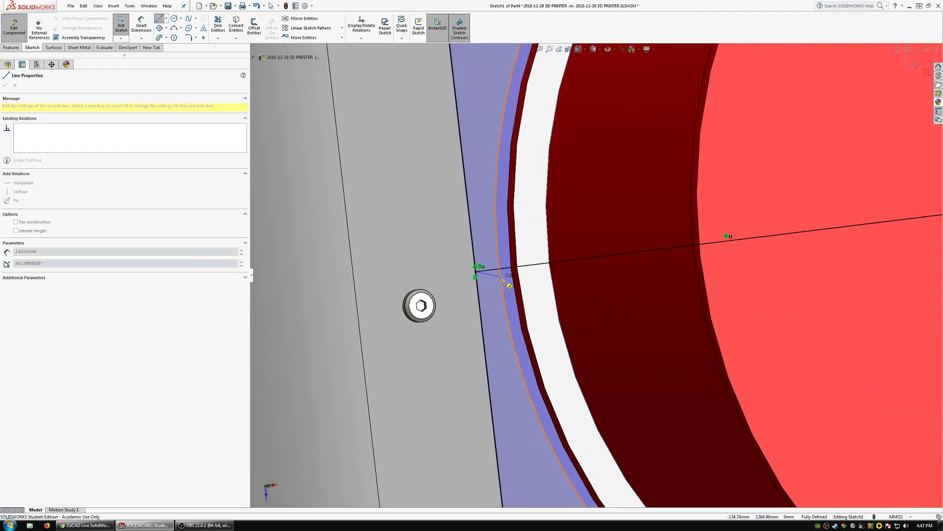
click(500, 276)
key(Escape)
Step: Make the short line collinear with the crosswise line from the circle's center
click(492, 274)
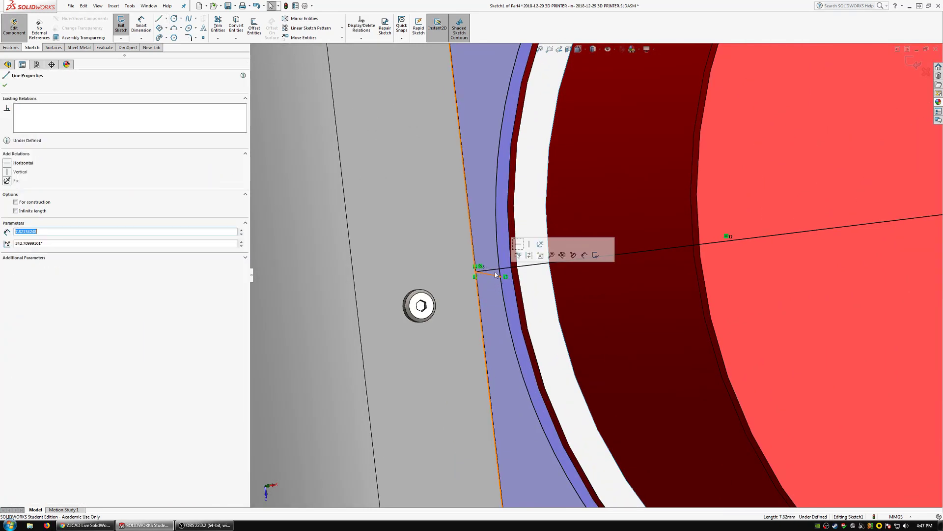
ctrl+click(512, 260)
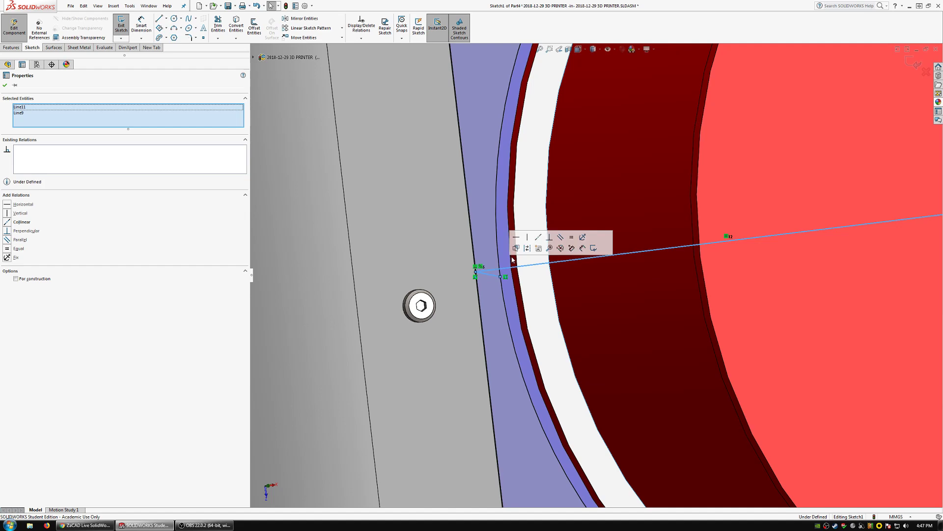
click(533, 238)
Step: Add a driven dimension along the short line for the gap between the circle and the rectangle's side
scroll(173, 117, down, 7)
key(d)
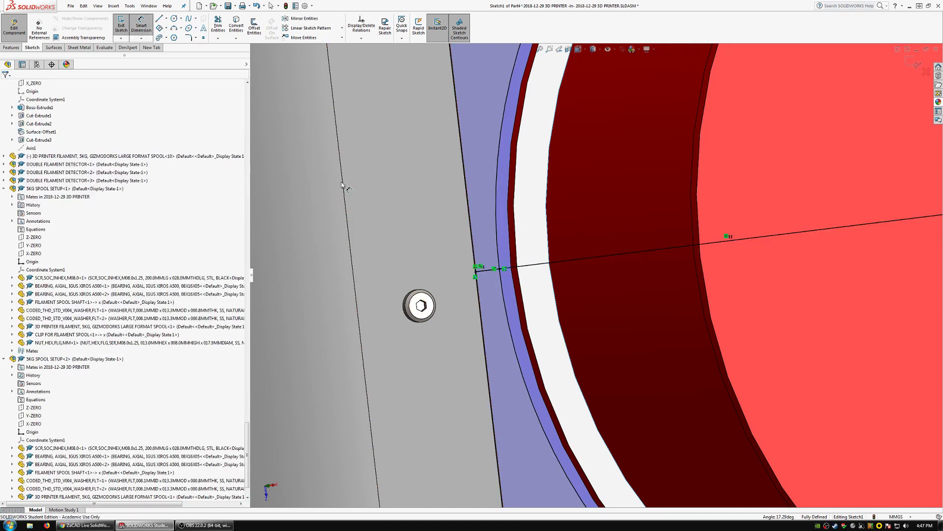
click(491, 272)
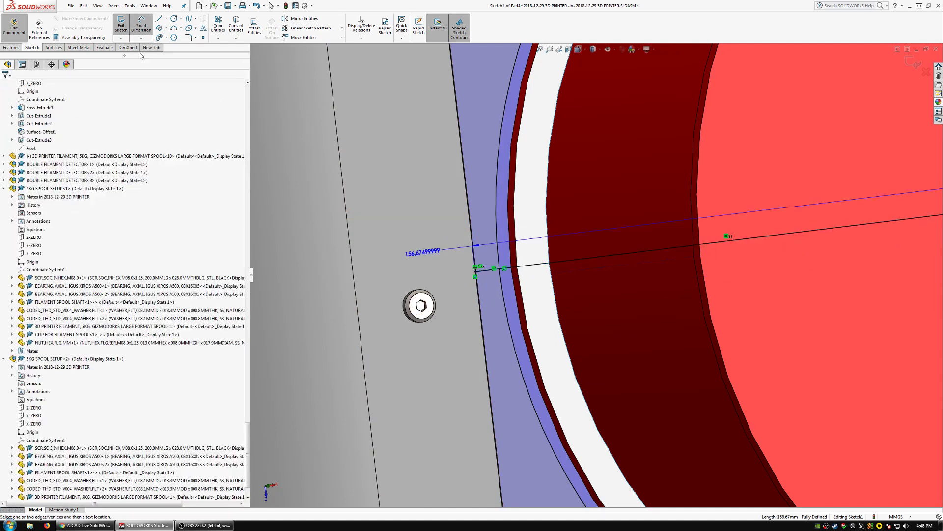
click(141, 25)
click(145, 26)
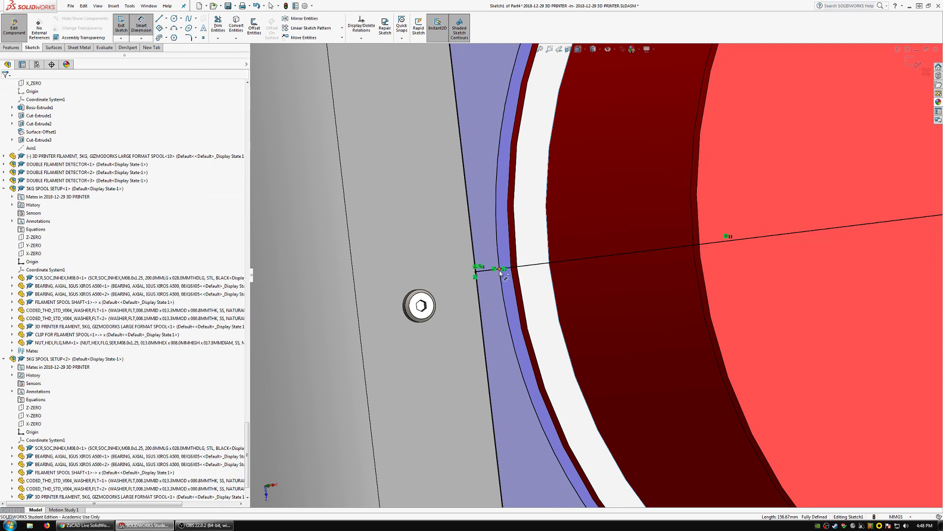
click(475, 272)
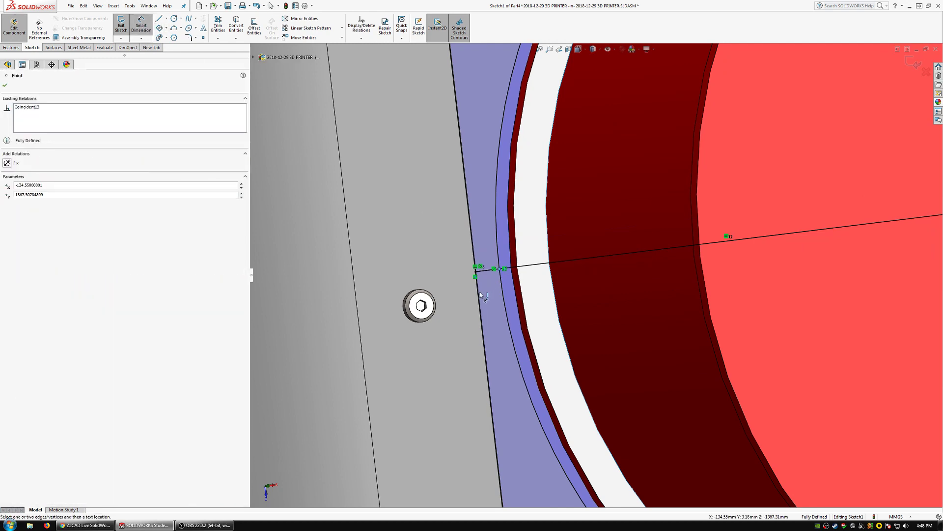
click(417, 234)
click(514, 260)
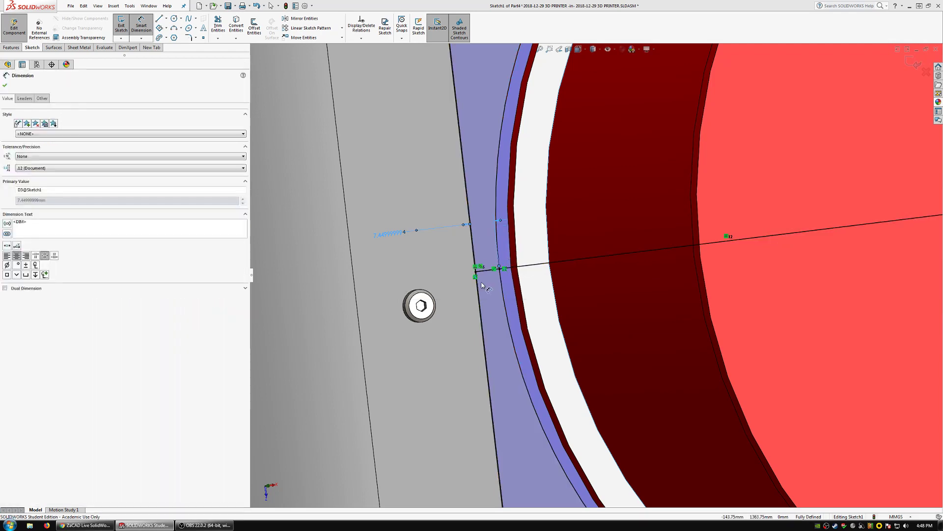
scroll(489, 280, up, 5)
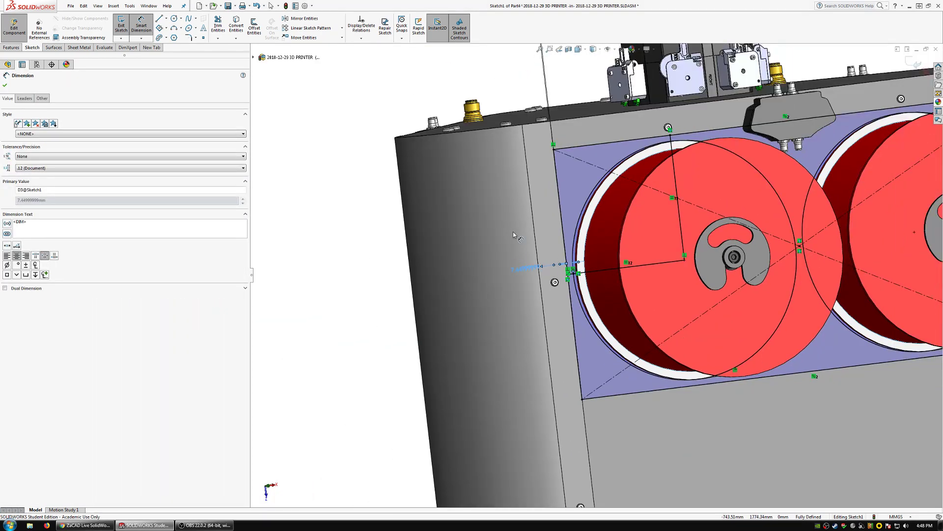
Step: Delete the midpoint relation from the crosswise line's end point on the rectangle's side
scroll(514, 235, up, 7)
scroll(649, 280, down, 3)
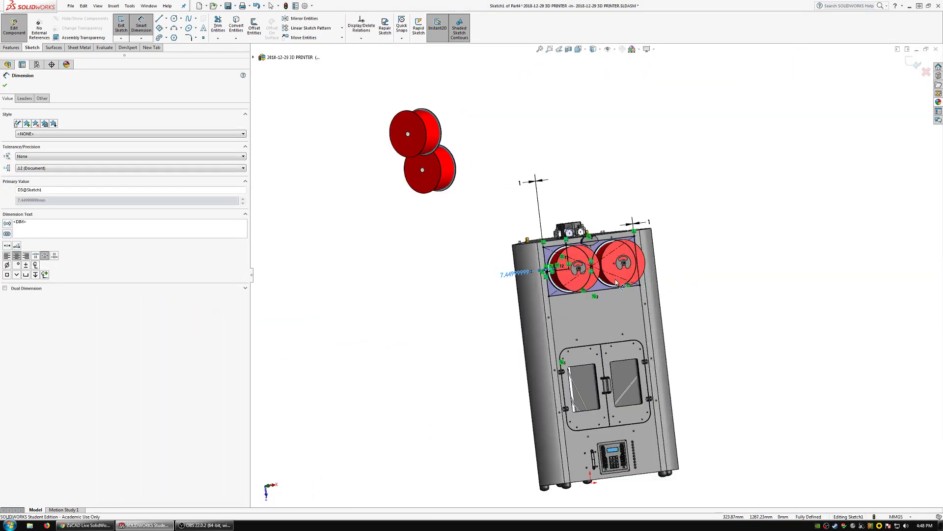
scroll(617, 281, down, 6)
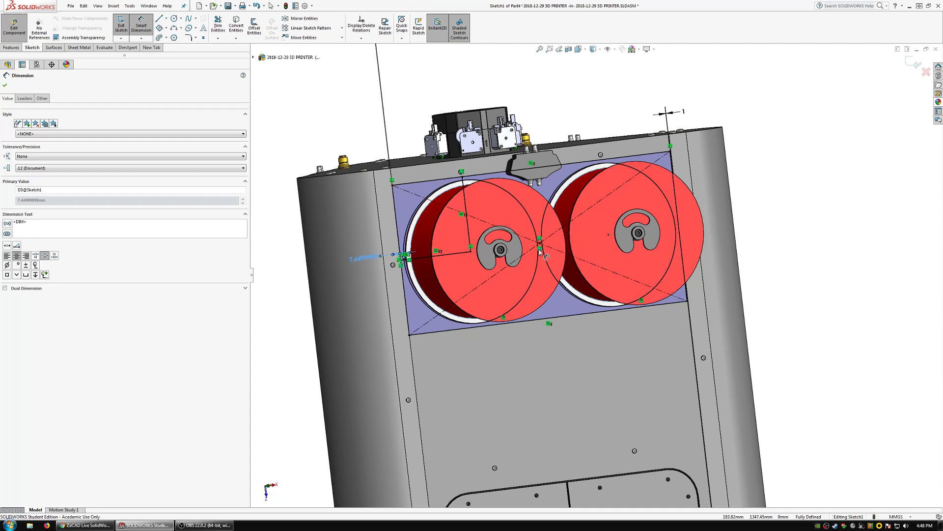
scroll(539, 251, down, 3)
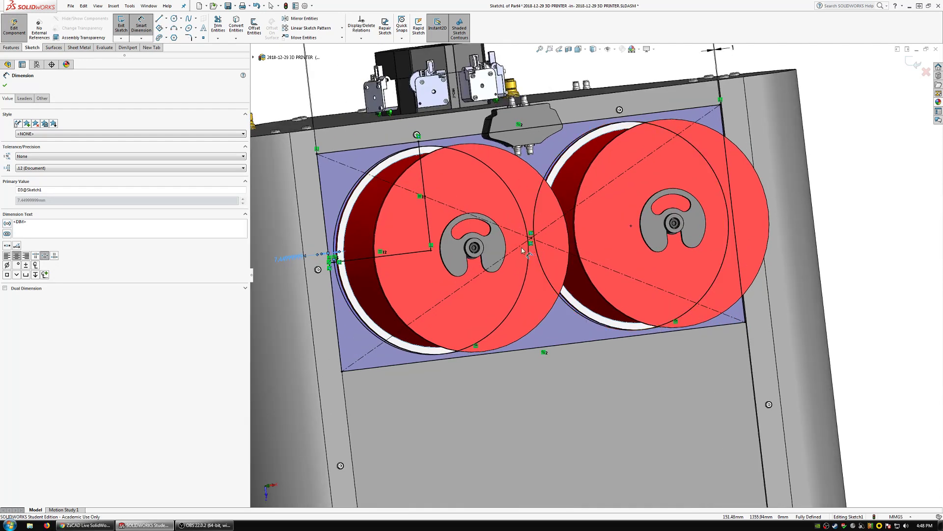
middle_drag(521, 247, 479, 283)
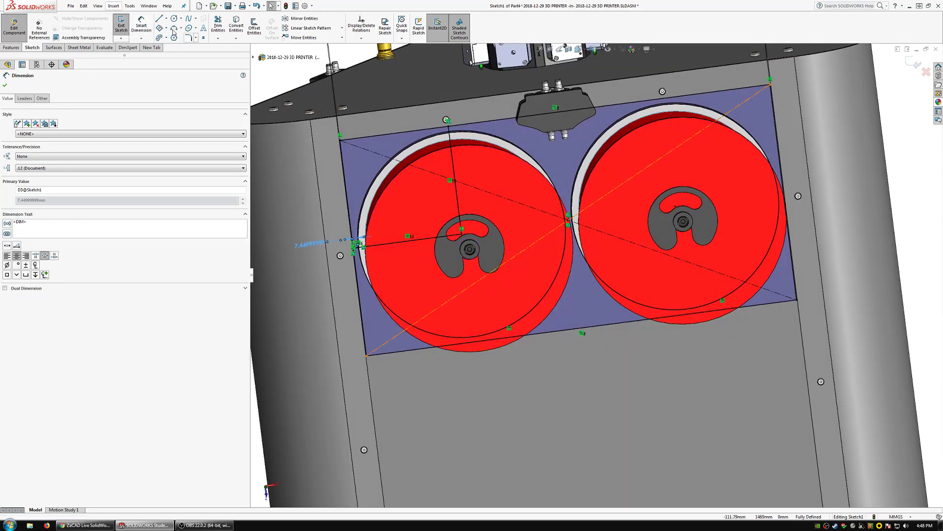
key(Escape)
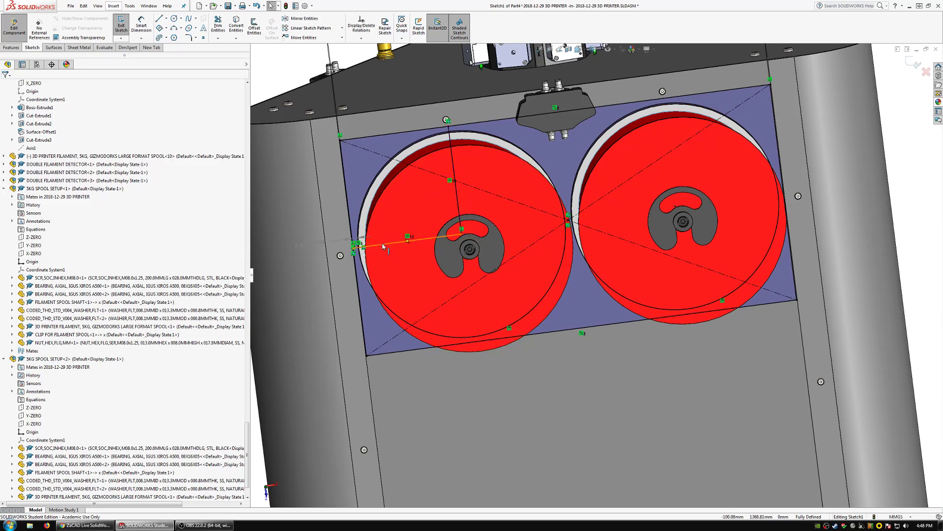
click(354, 252)
scroll(376, 249, down, 4)
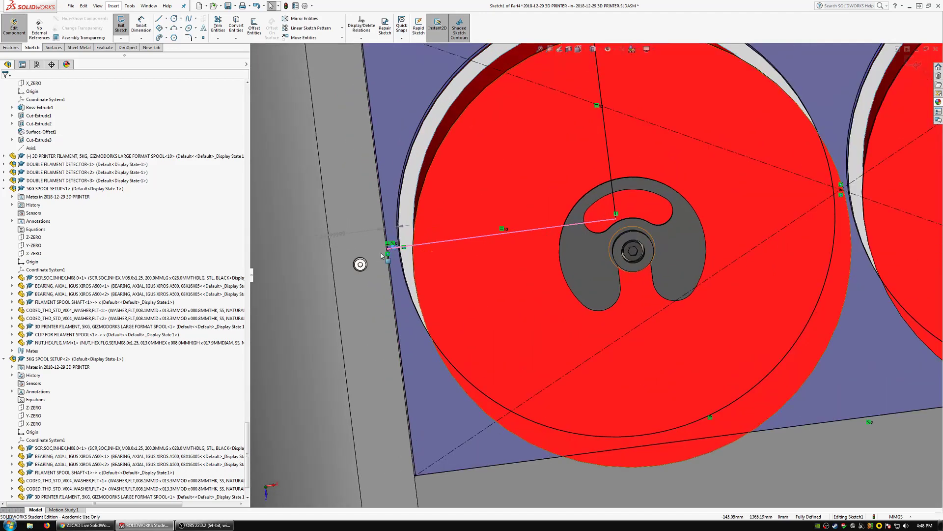
click(389, 249)
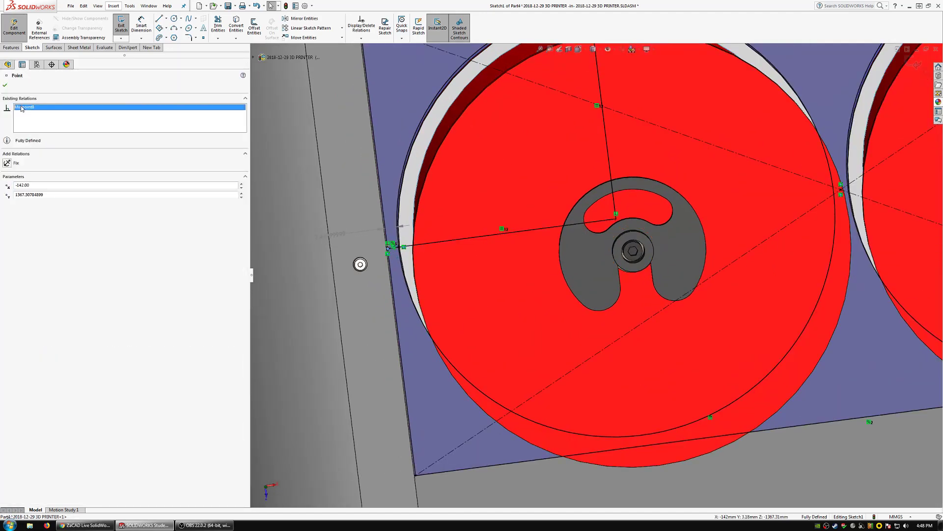
Step: Make the crosswise line's end point coincident with the rectangle's side and stretch the rectangle downward below the two circles
click(383, 221)
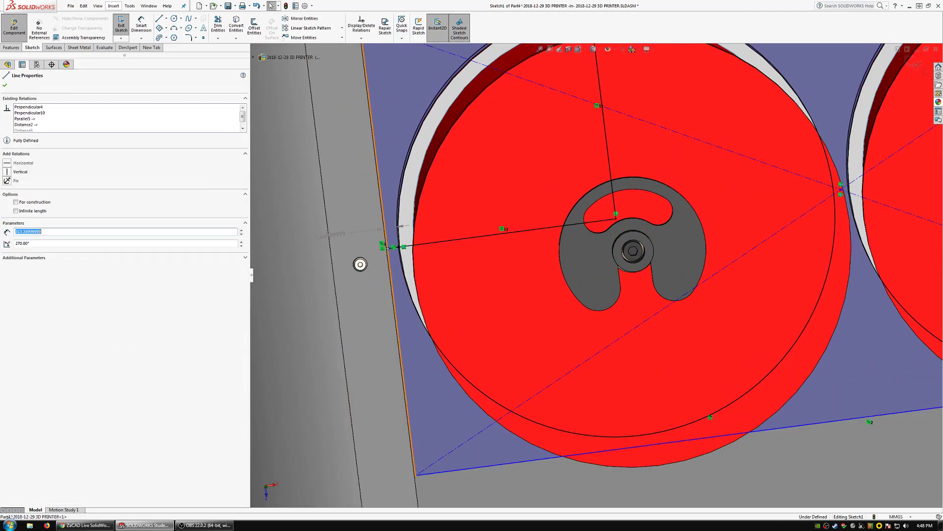
ctrl+click(388, 249)
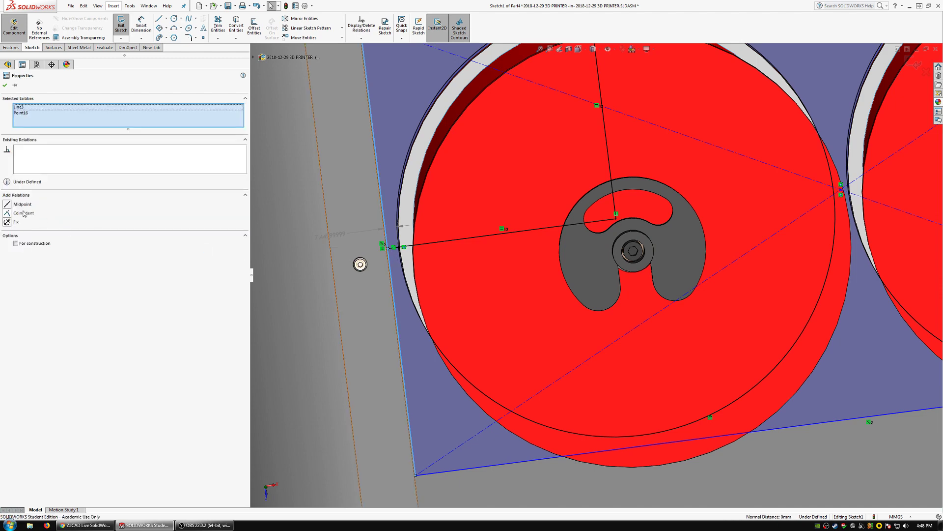
click(23, 214)
scroll(574, 317, up, 5)
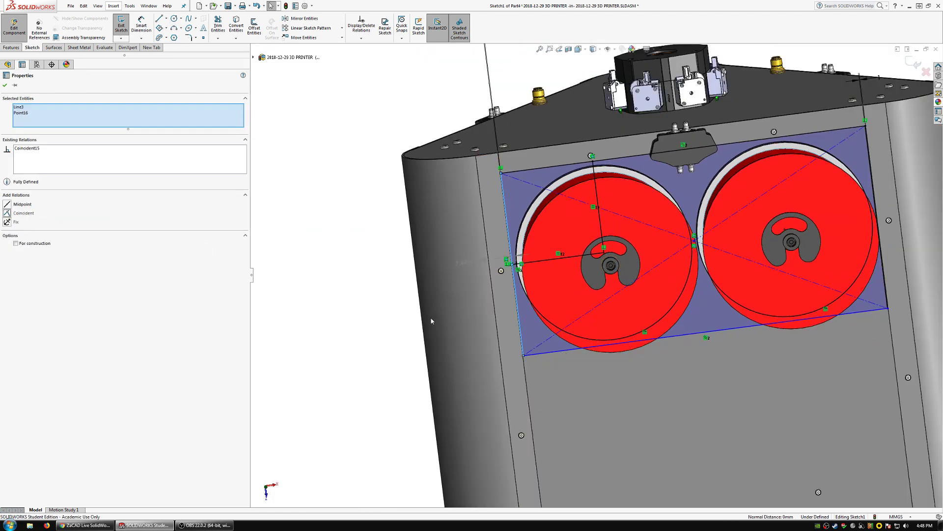
key(Escape)
drag(524, 358, 529, 401)
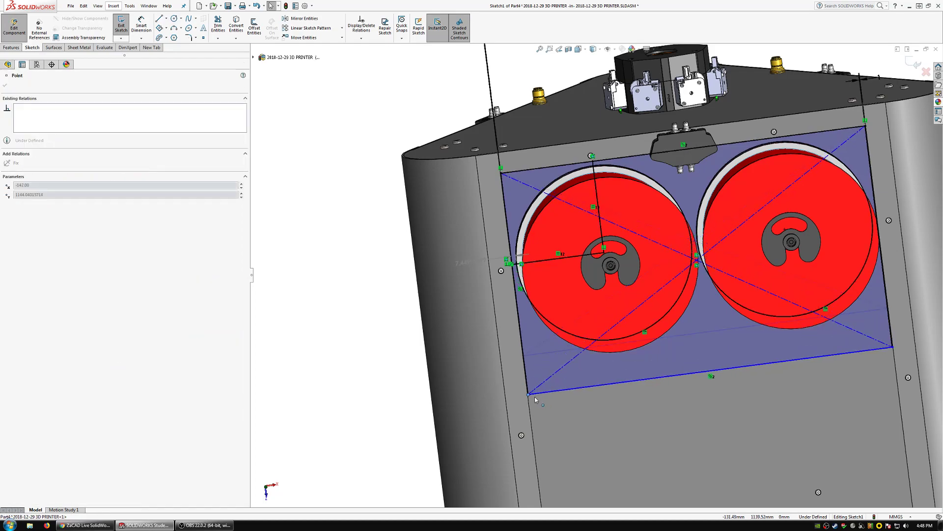
key(Escape)
Step: Draw a line about 622 mm long across the rectangle, side to side, just below the two spool circles
middle_drag(590, 317, 640, 276)
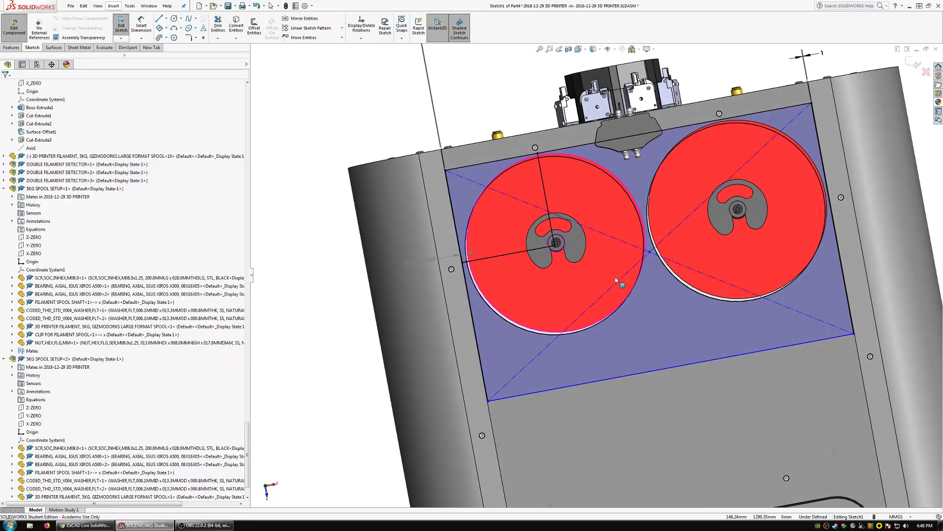
scroll(576, 275, down, 3)
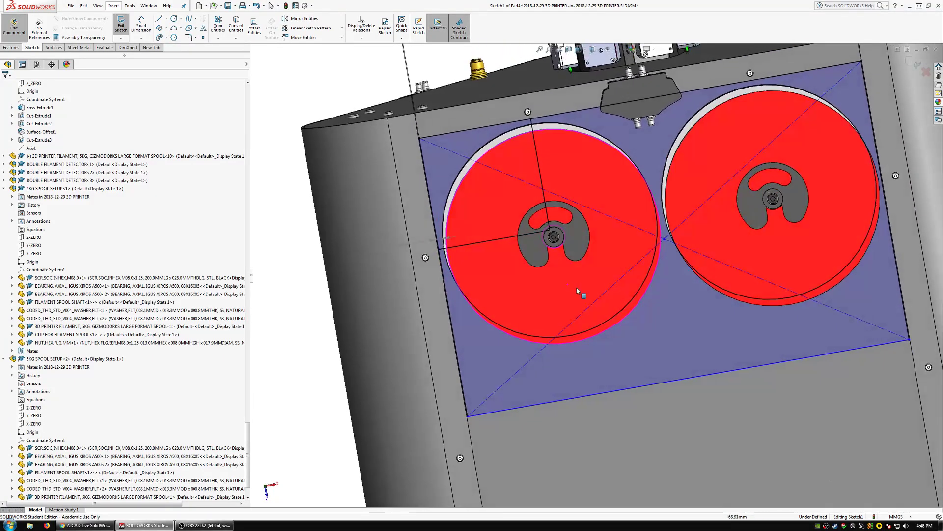
click(159, 18)
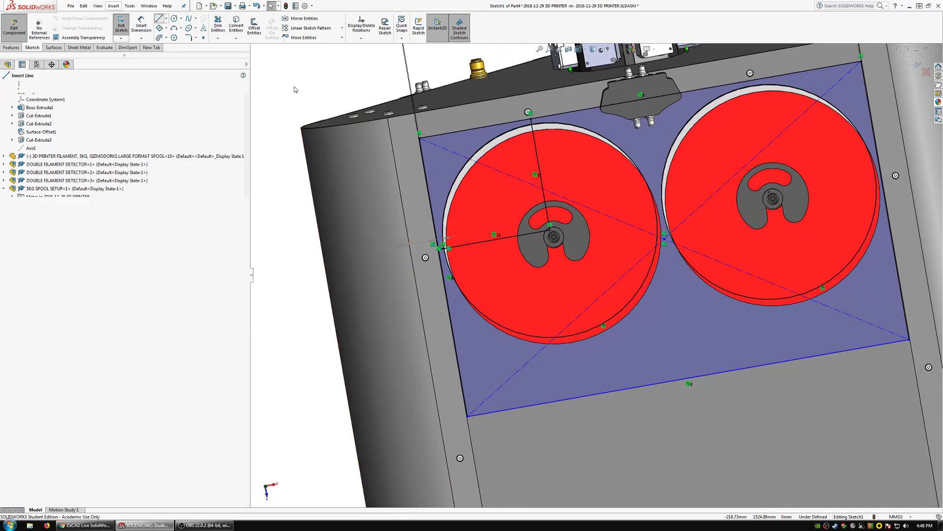
click(462, 372)
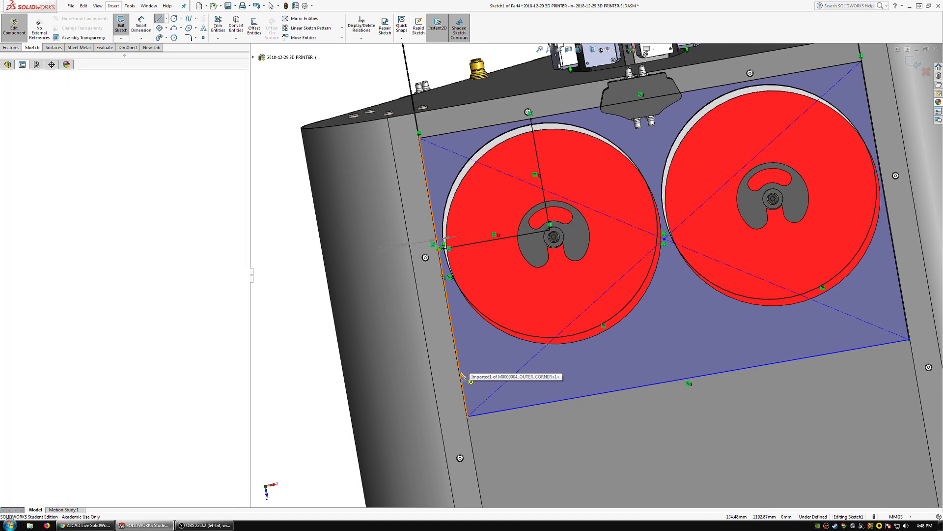
double_click(907, 300)
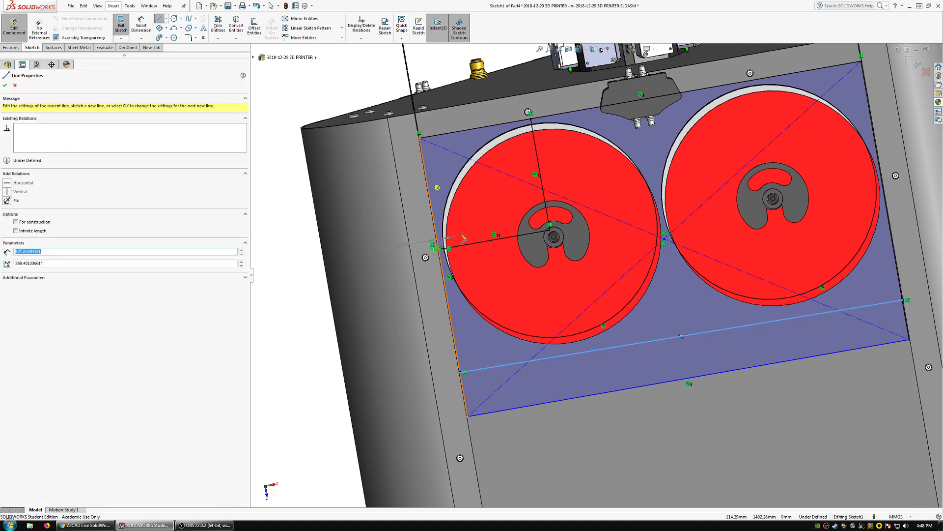
key(Escape)
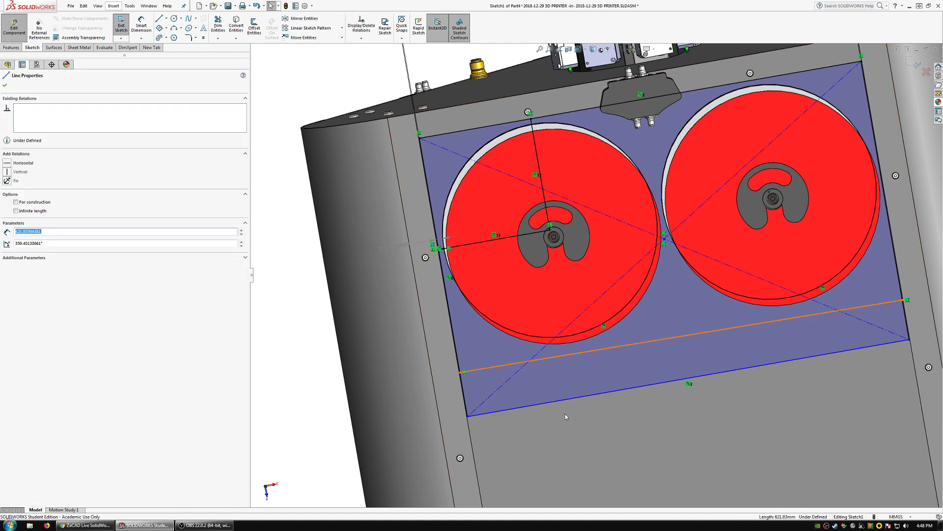
Step: Make the new line parallel to the rectangle's lower edge and tangent to the first spool circle
ctrl+click(570, 398)
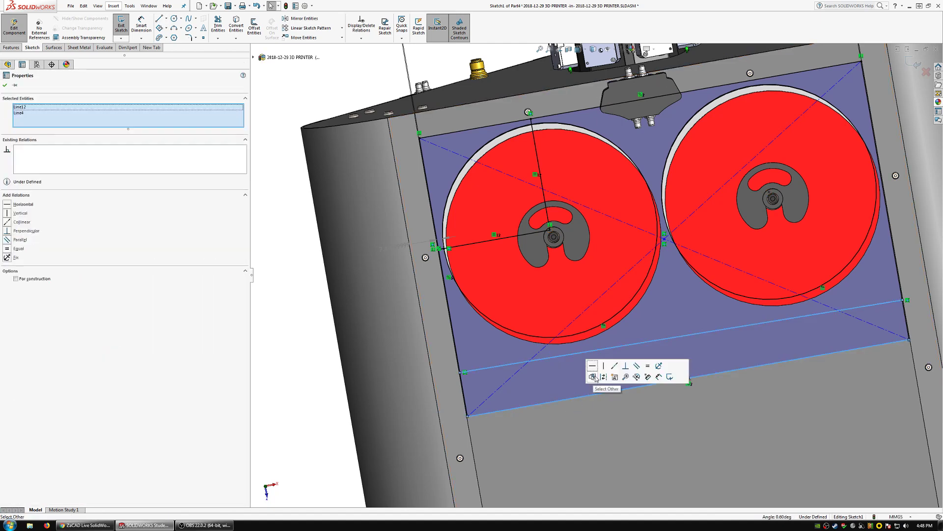
click(636, 366)
click(573, 336)
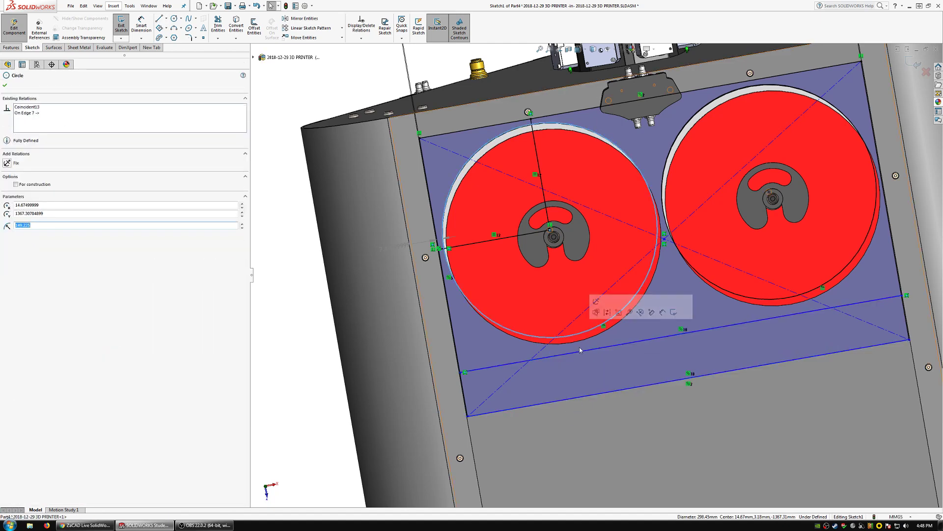
ctrl+click(581, 351)
click(604, 315)
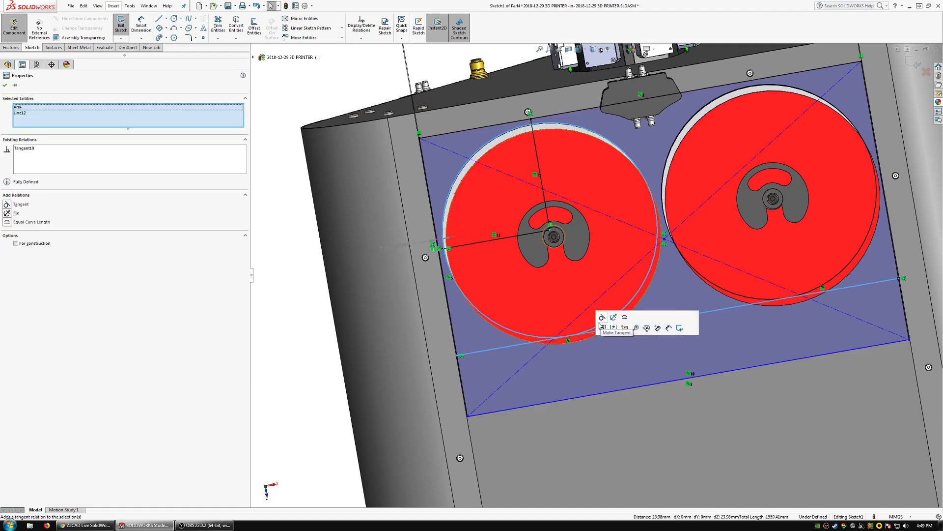
click(298, 315)
Step: Dimension the distance between the tangent line and the rectangle's lower edge
key(d)
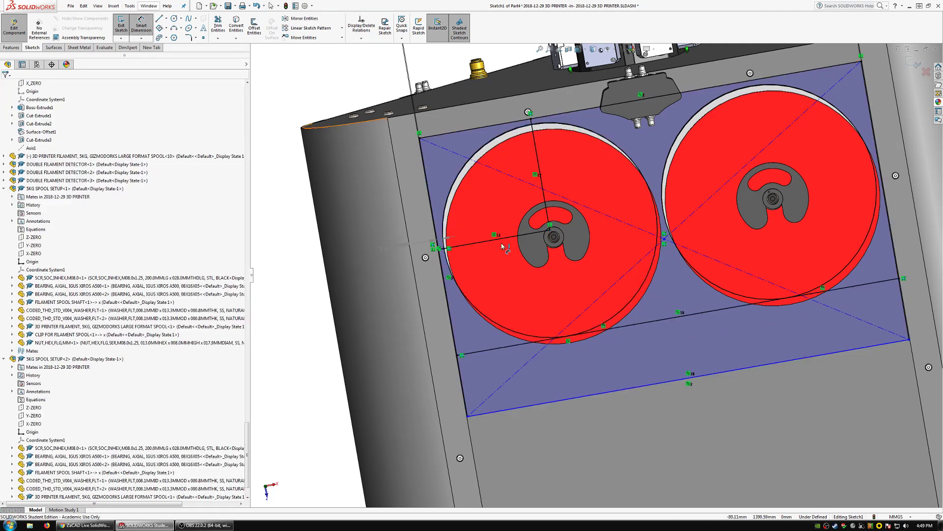
click(486, 351)
scroll(595, 273, up, 2)
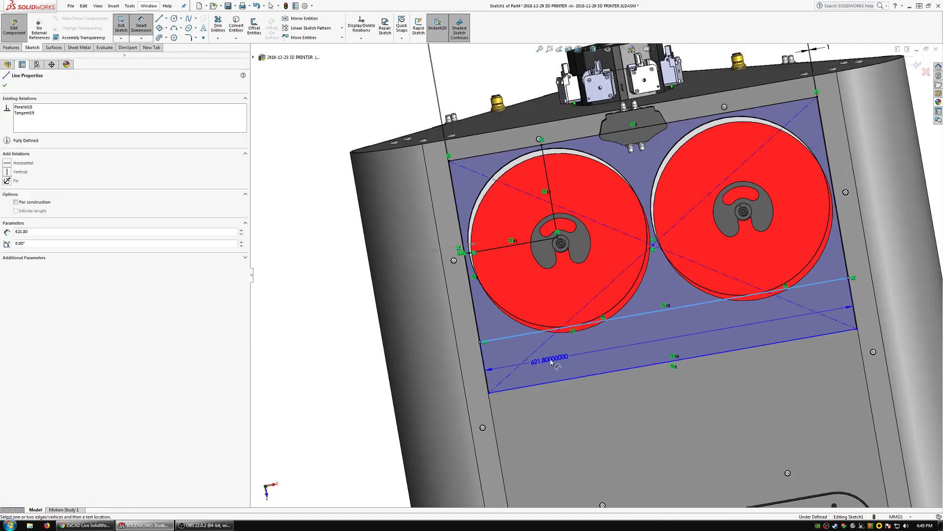
middle_drag(563, 364, 533, 380)
click(533, 383)
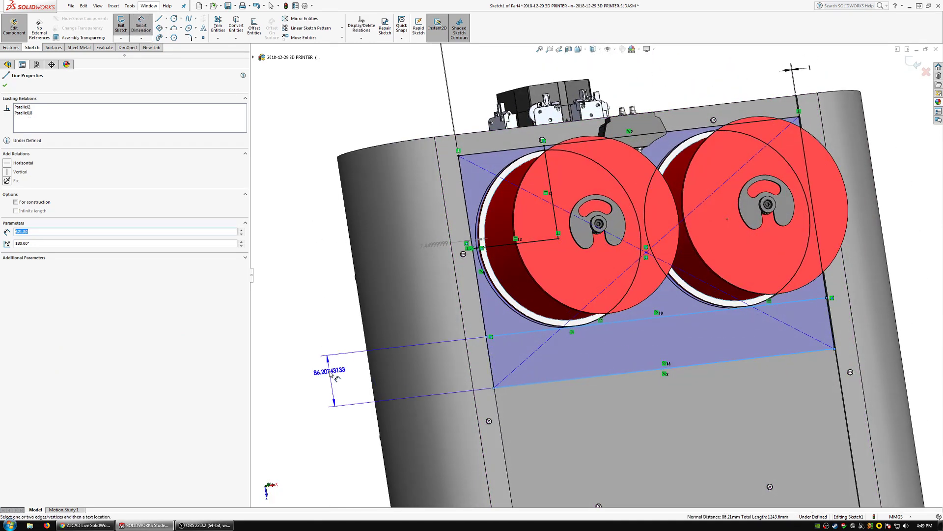
click(330, 377)
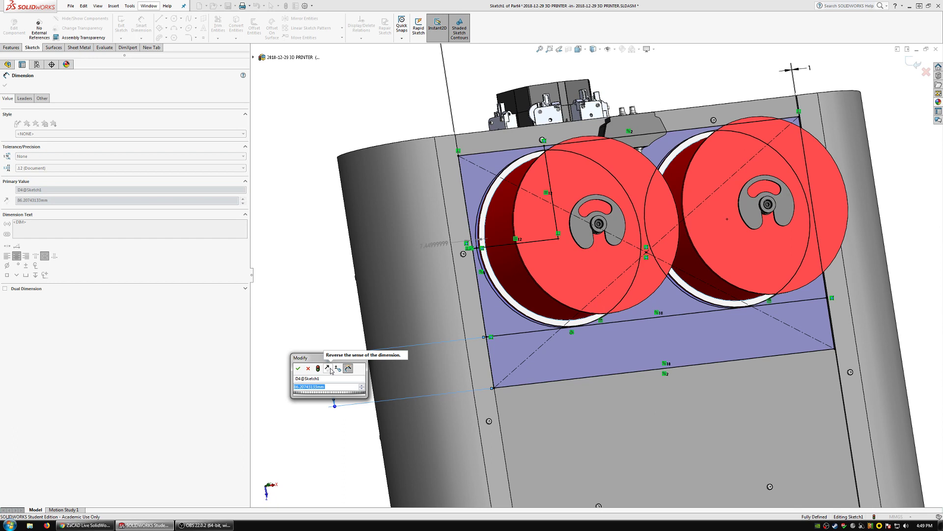
Step: Set the distance by equation to the driven gap dimension plus allowances: "D3@Sketch1"+20+20+10
text(=)
click(439, 244)
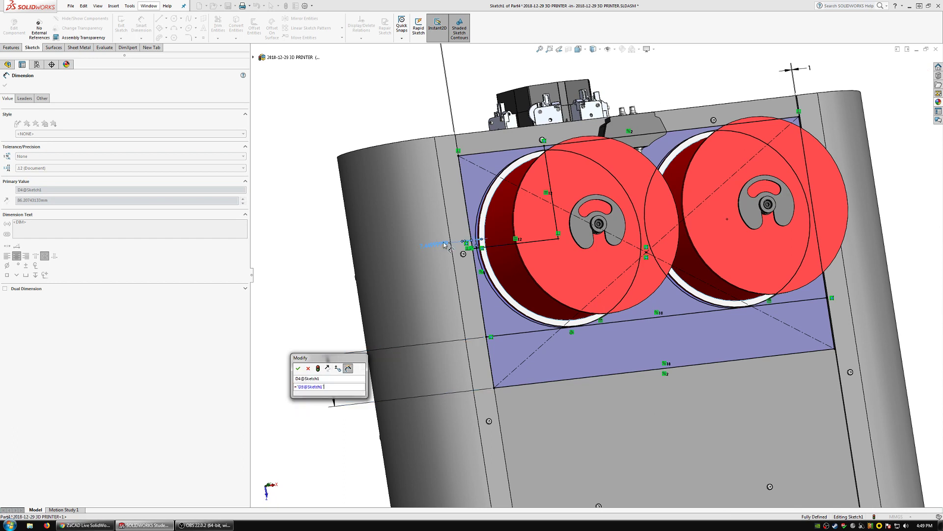
text(+)
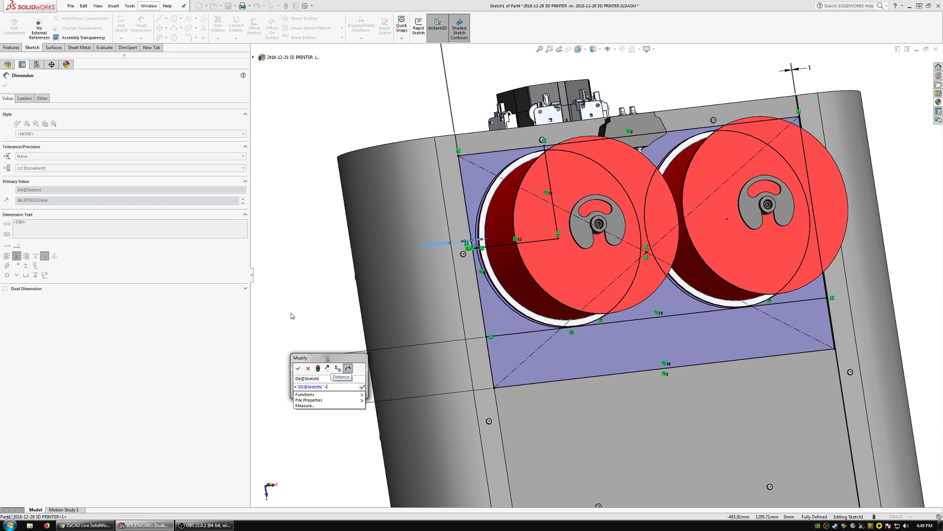
text(15)
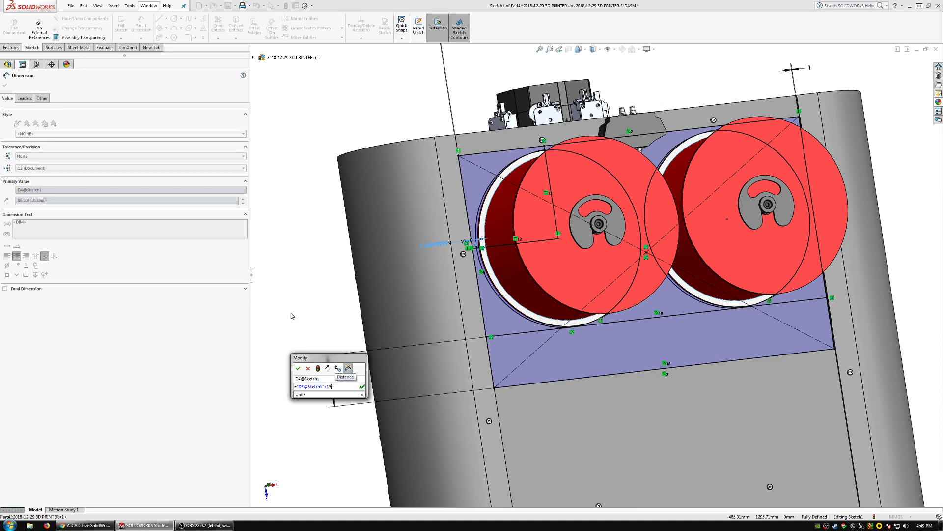
key(BackSpace)
key(BackSpace)
text(20+)
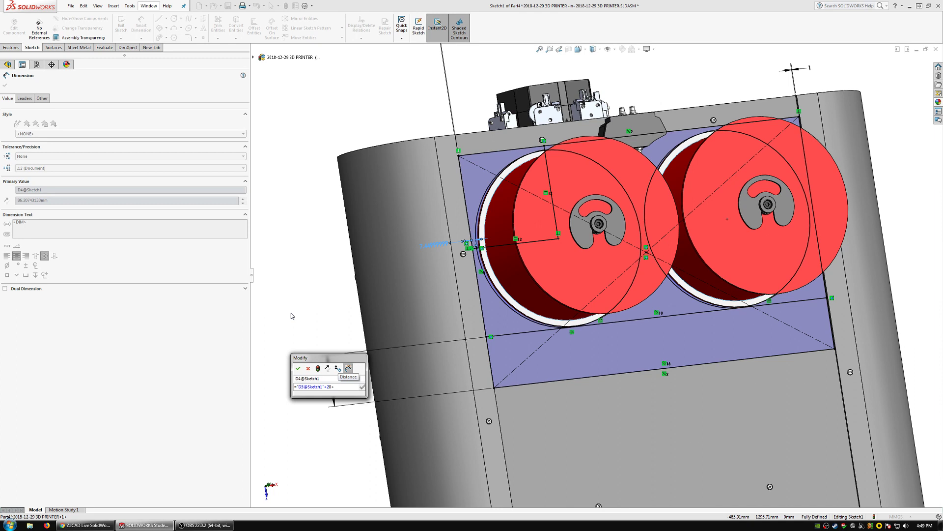
text(20)
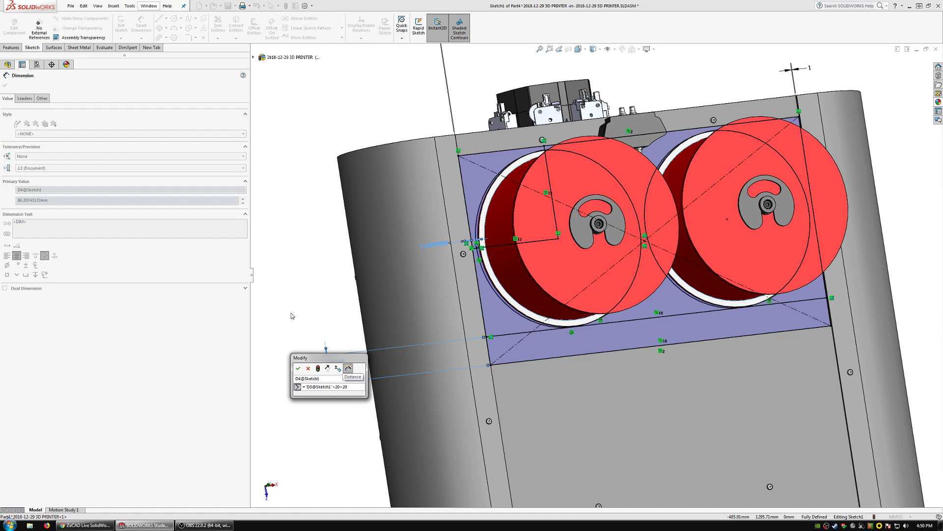
text(+10)
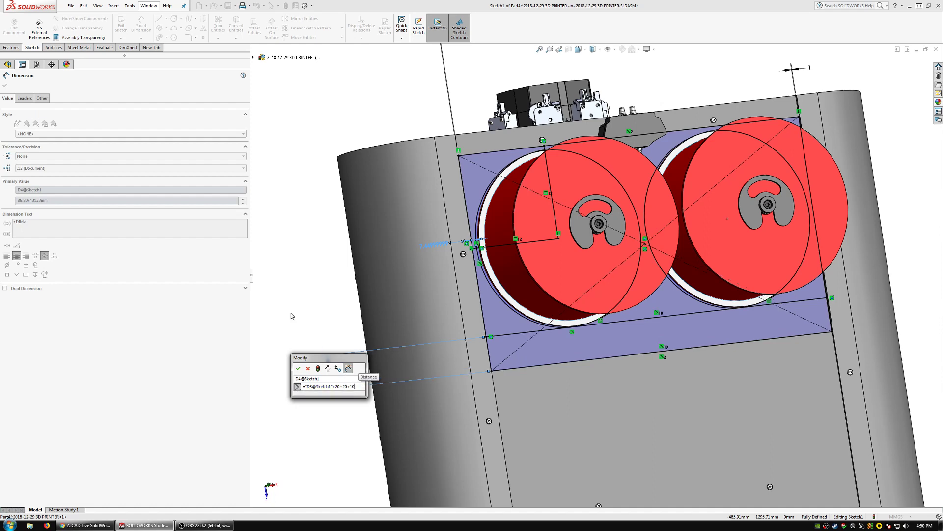
key(Return)
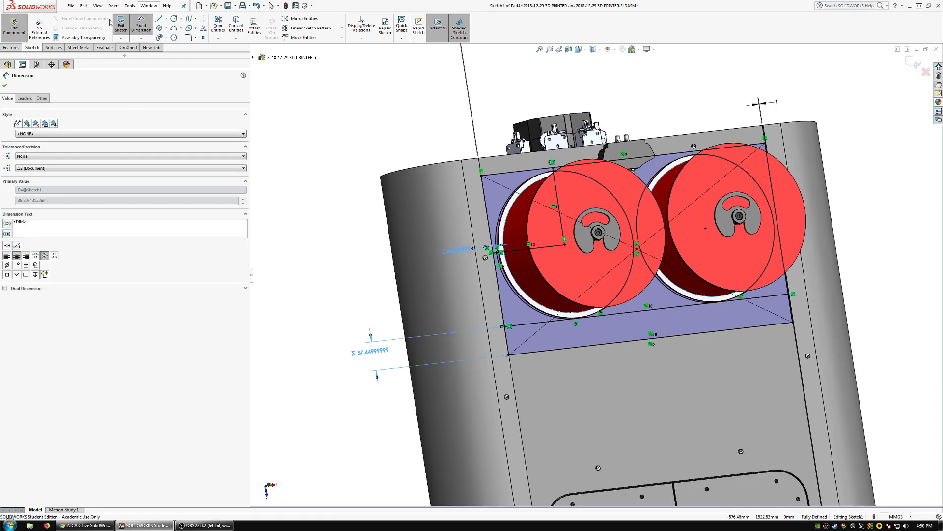
key(Escape)
scroll(596, 276, up, 2)
key(ctrl+8)
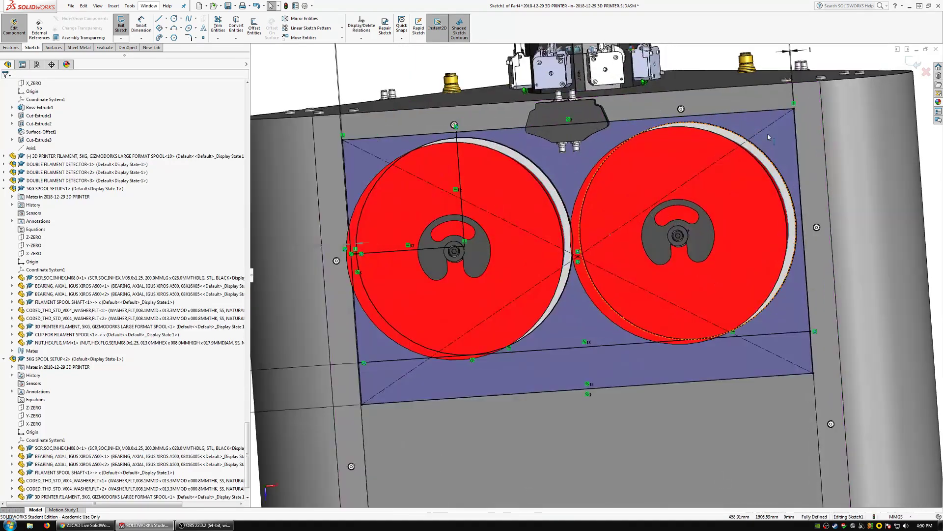
scroll(767, 135, down, 10)
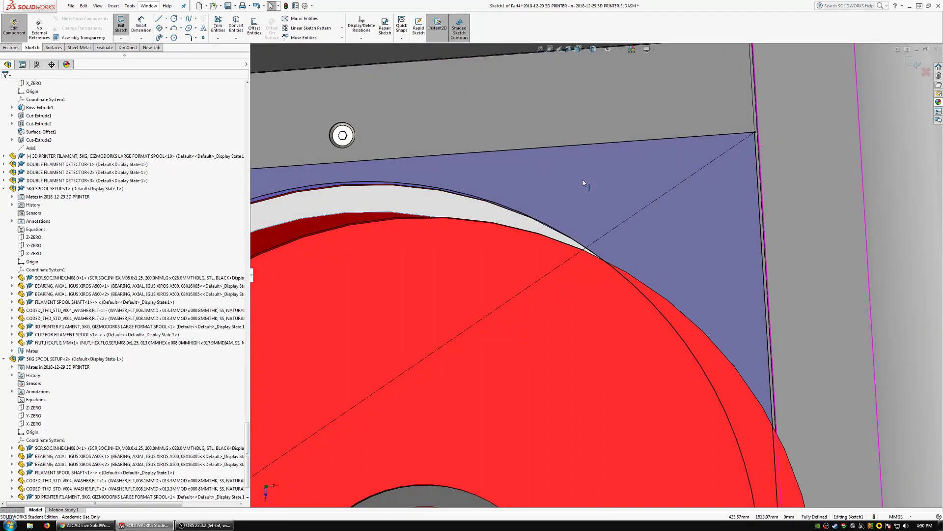
scroll(531, 189, up, 10)
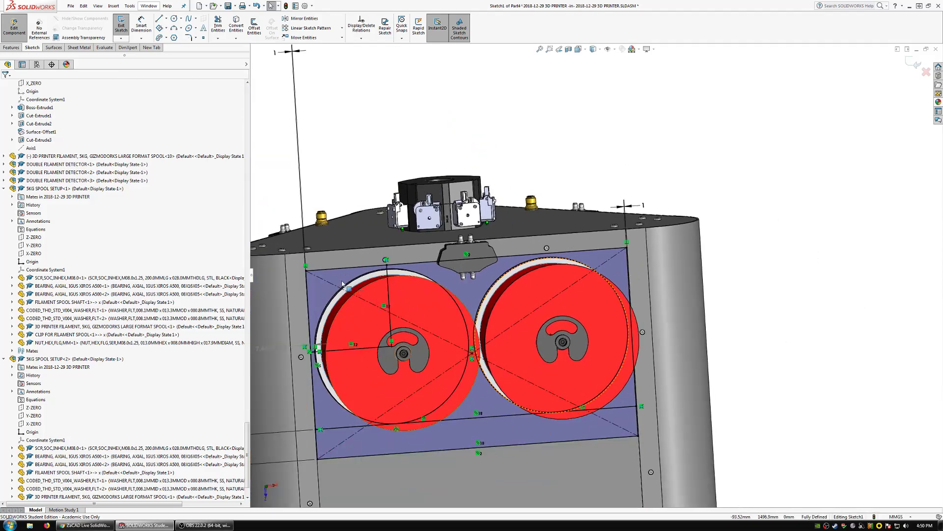
scroll(395, 259, down, 10)
scroll(380, 269, up, 10)
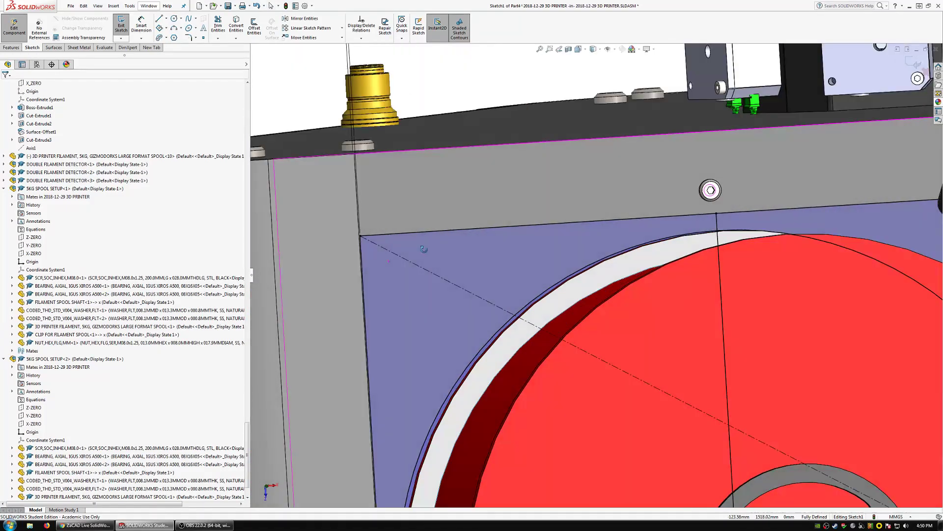
Step: Convert all entities of the rectangle sketch to construction geometry
scroll(677, 389, up, 5)
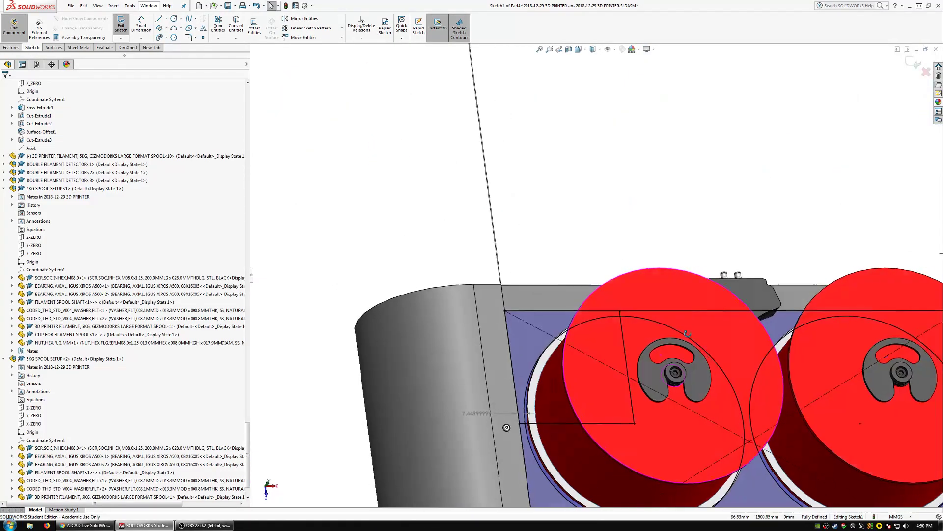
scroll(676, 400, down, 3)
key(ctrl+a)
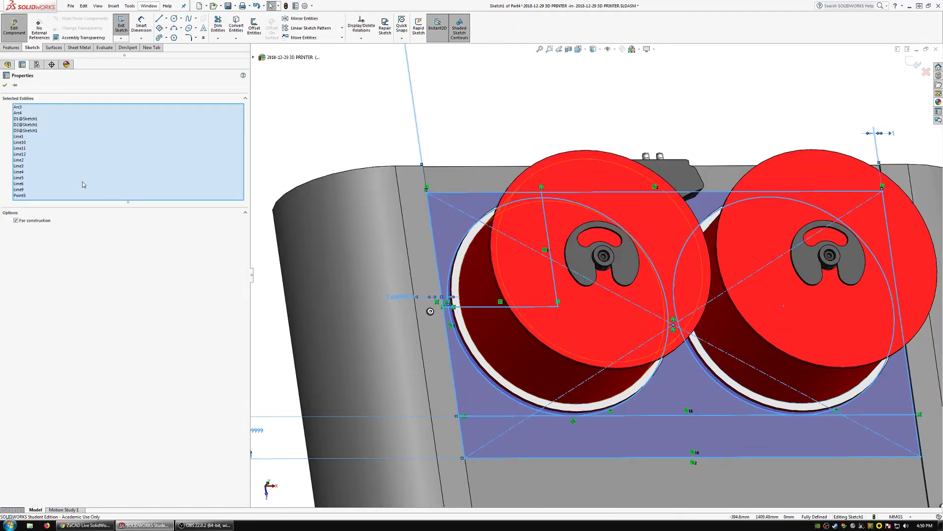
key(Escape)
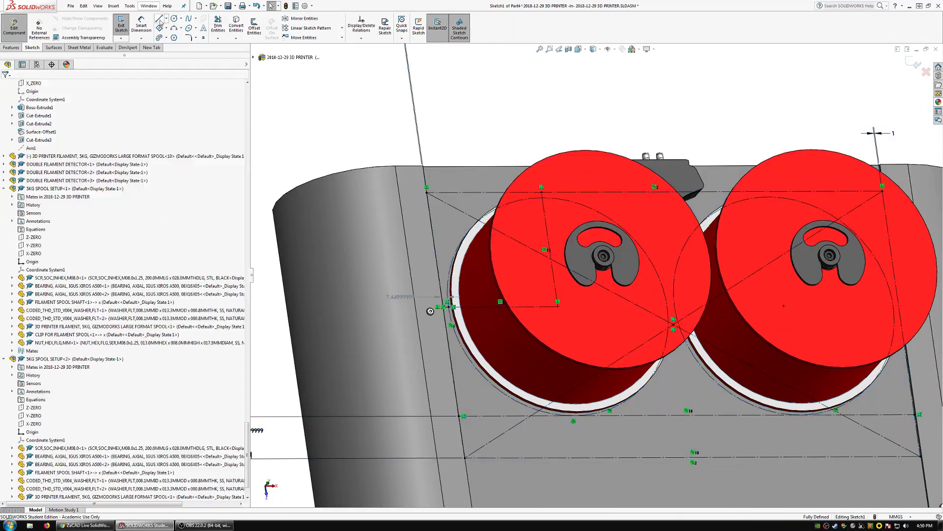
Step: Change the rectangle's four outer edges back to solid profile lines and exit the sketch
click(463, 448)
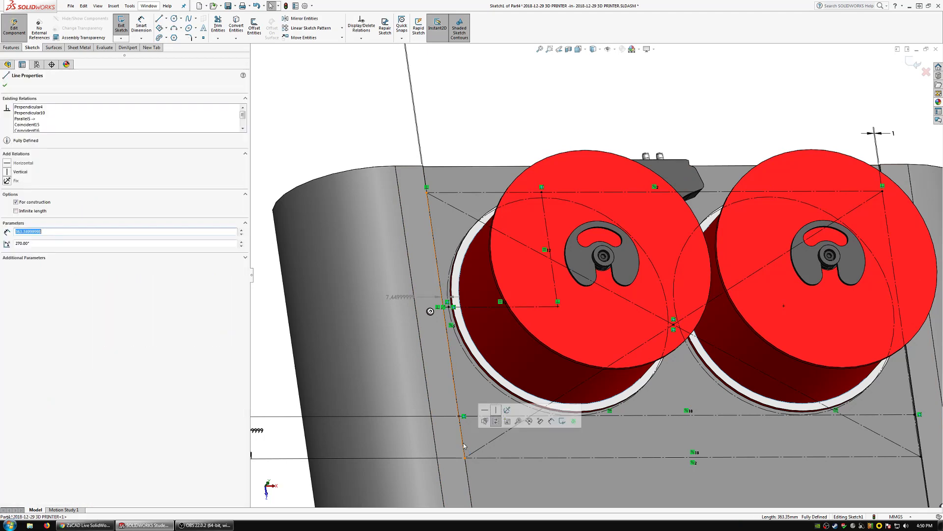
ctrl+click(513, 458)
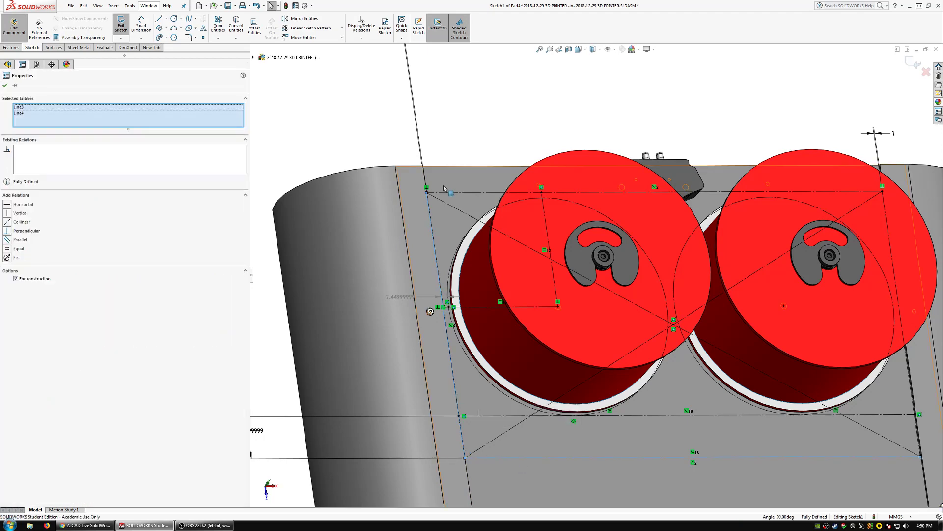
ctrl+click(801, 191)
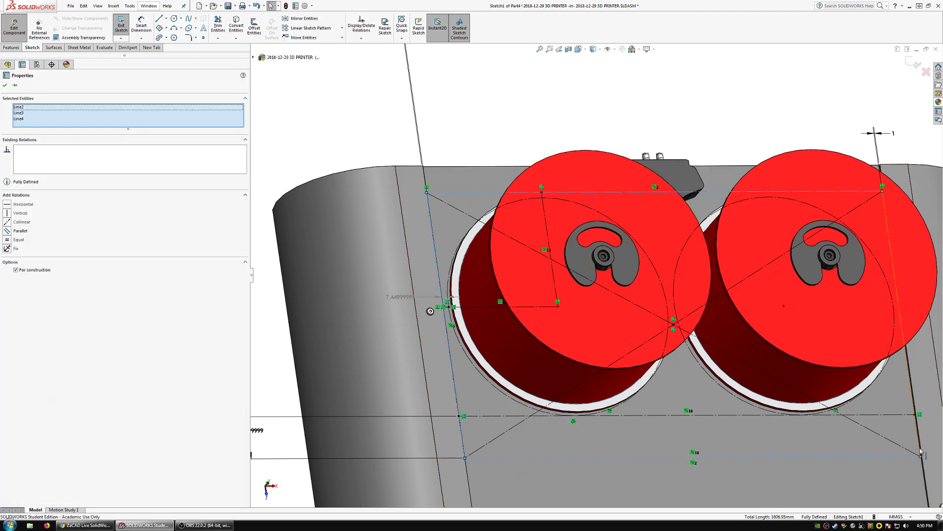
ctrl+click(908, 374)
click(15, 272)
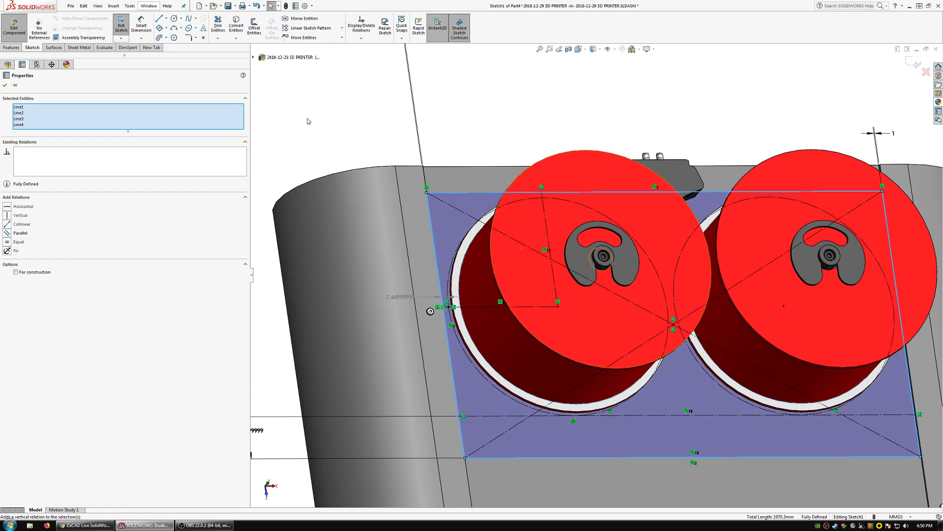
key(Escape)
scroll(649, 396, up, 2)
middle_drag(649, 396, 663, 324)
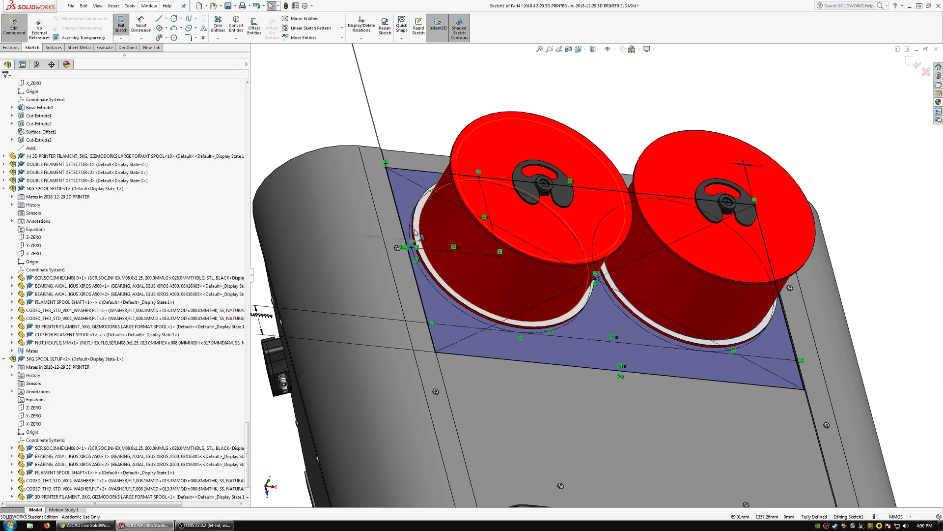
middle_drag(408, 260, 393, 237)
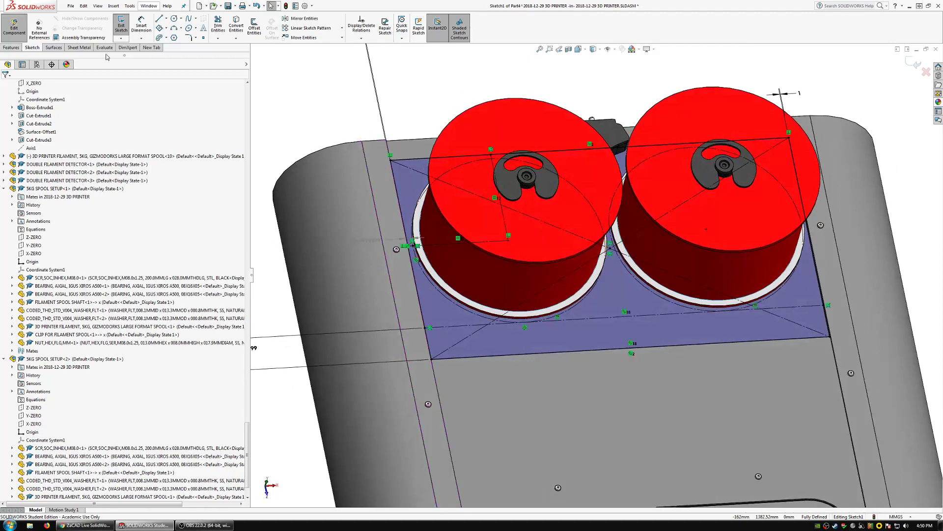
click(121, 31)
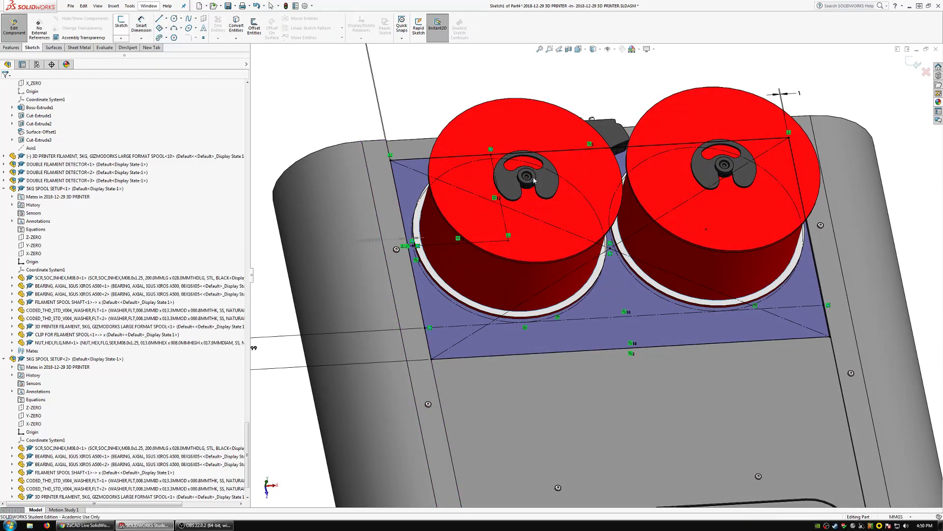
Step: Create a reference plane offset 10 mm outward from the end face of the first filament spool shaft
scroll(130, 98, up, 10)
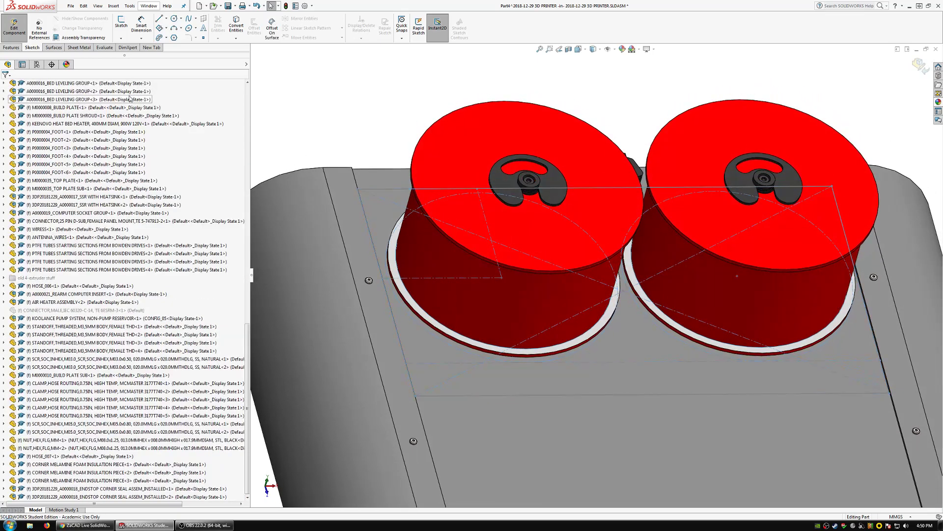
click(11, 47)
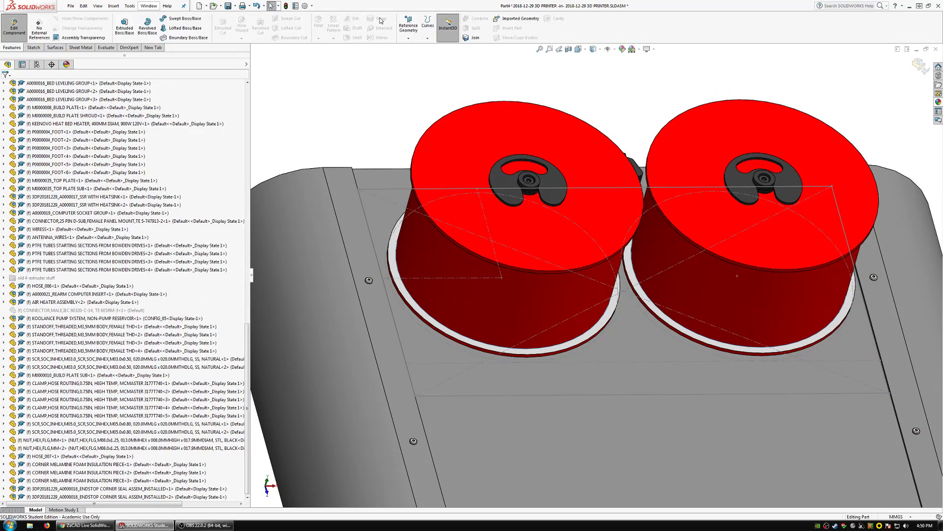
click(409, 25)
click(417, 49)
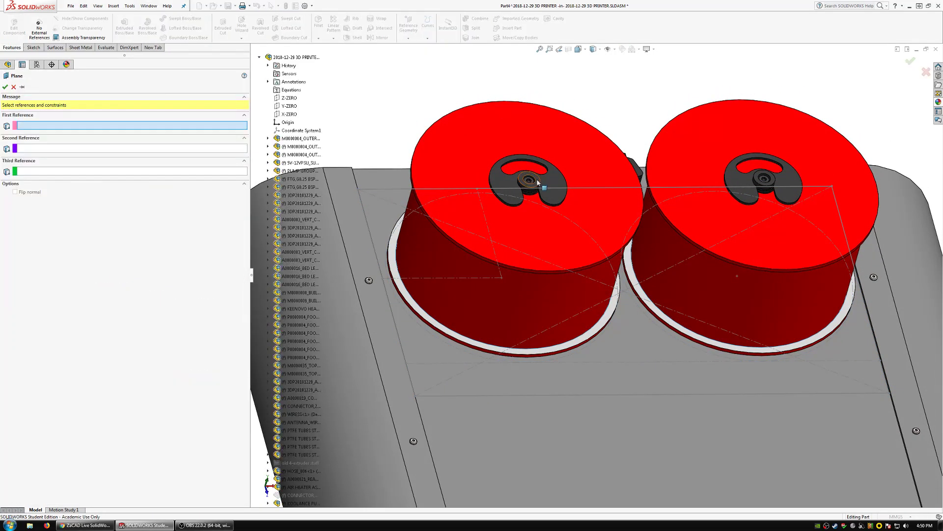
click(538, 183)
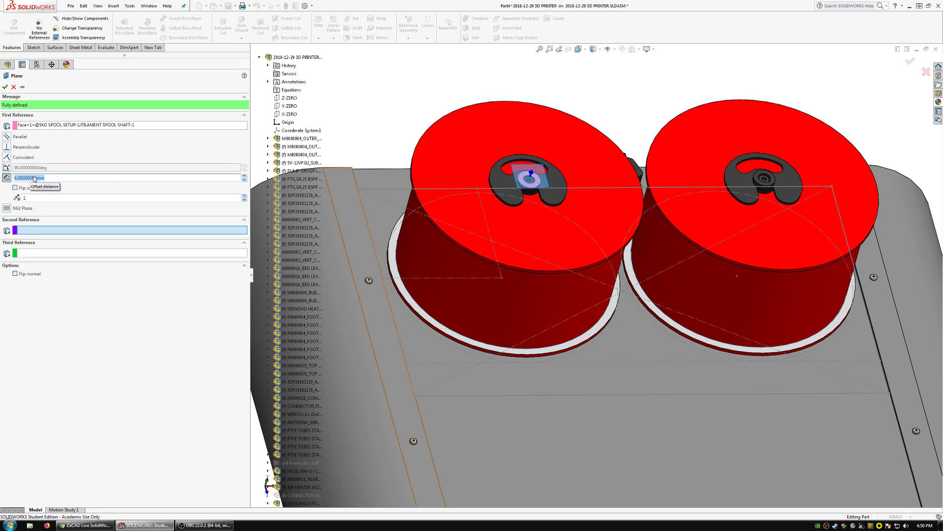
text(10)
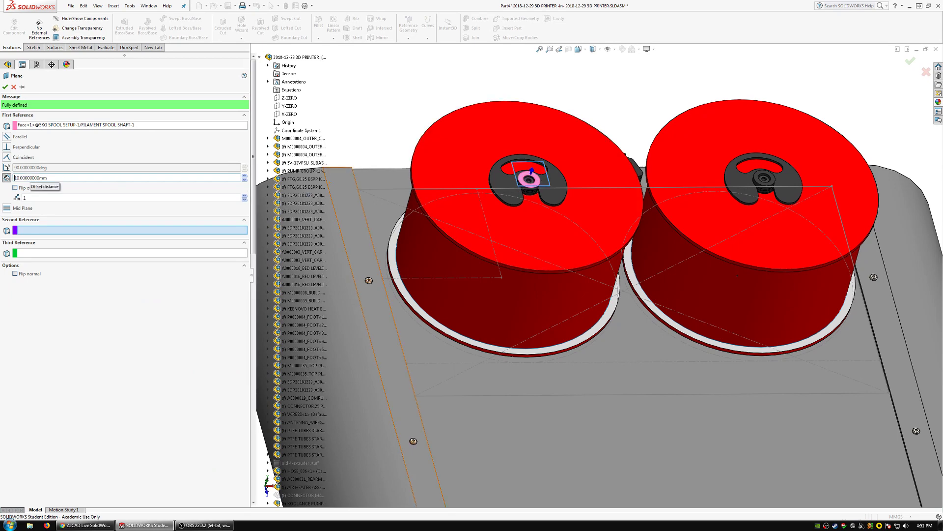
key(Return)
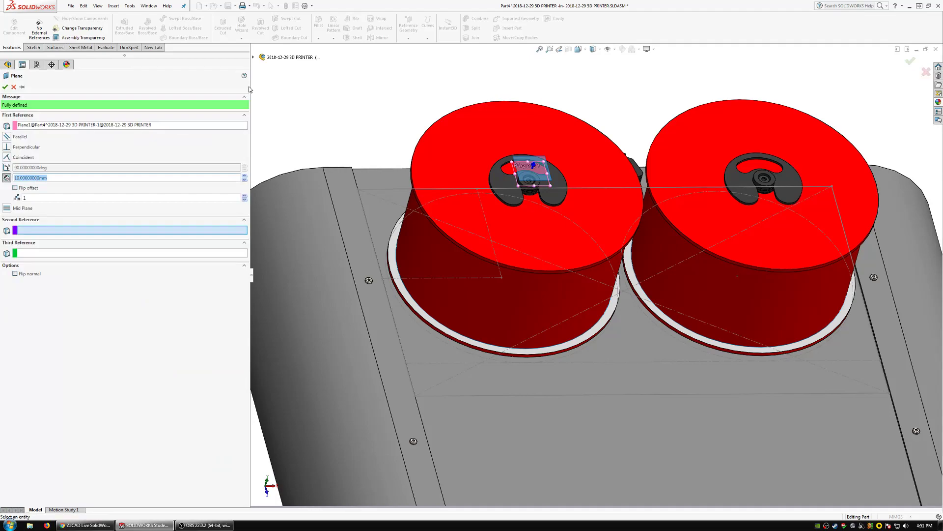
click(13, 87)
Step: Start a new sketch in the in-context part on the offset plane above the spool shaft
middle_drag(576, 182, 533, 185)
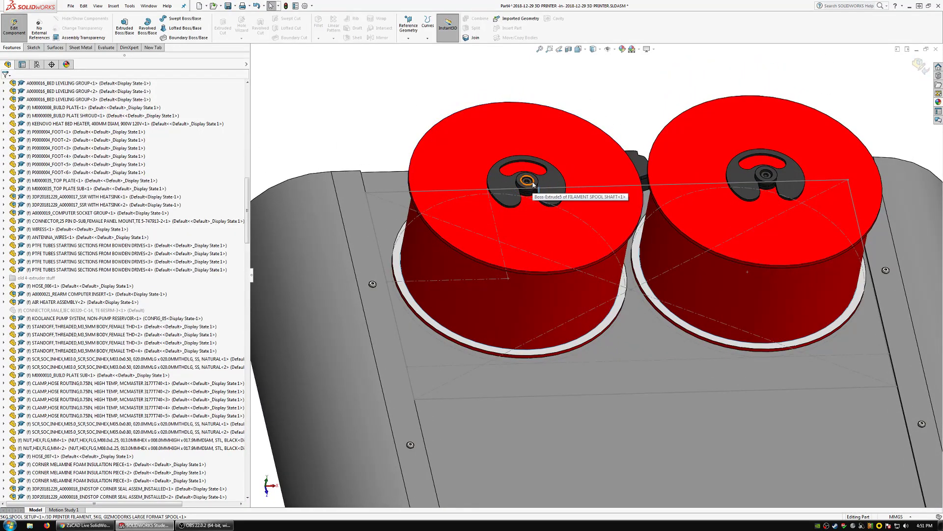
scroll(185, 406, down, 10)
scroll(184, 408, down, 15)
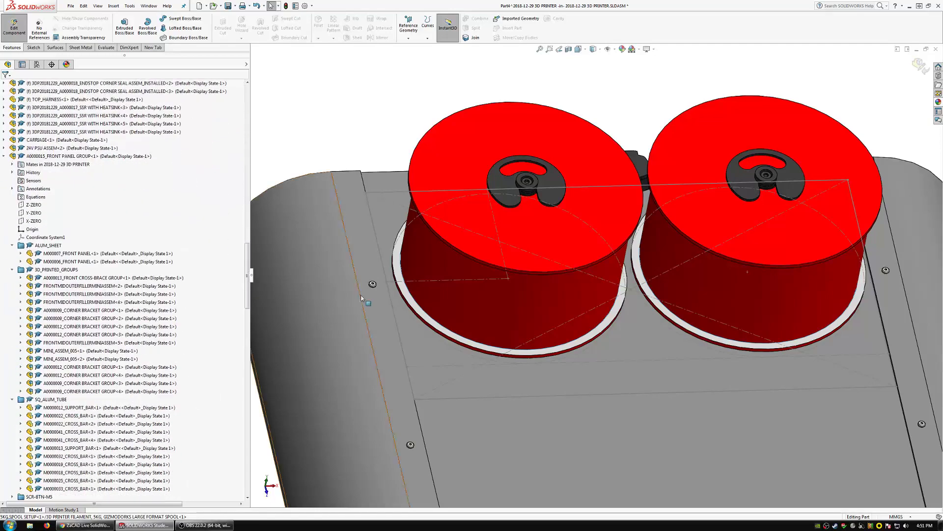
scroll(177, 432, down, 11)
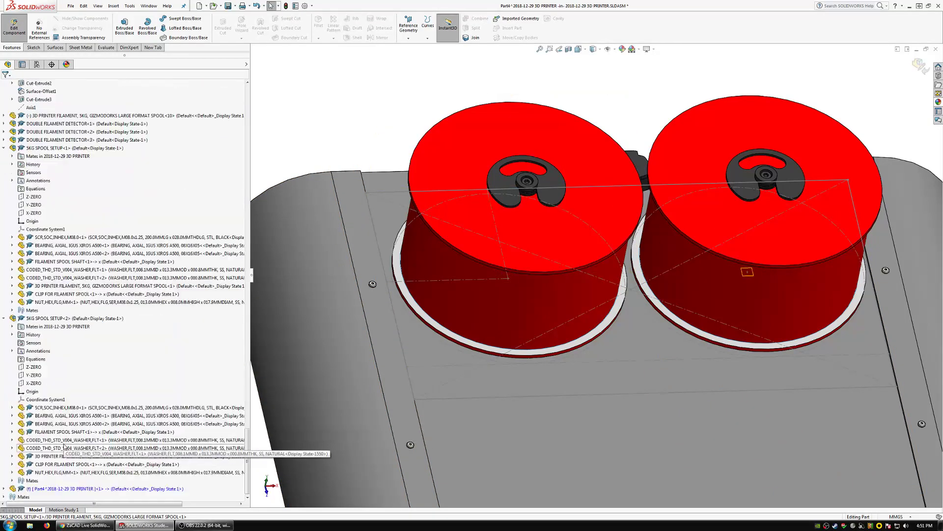
click(47, 488)
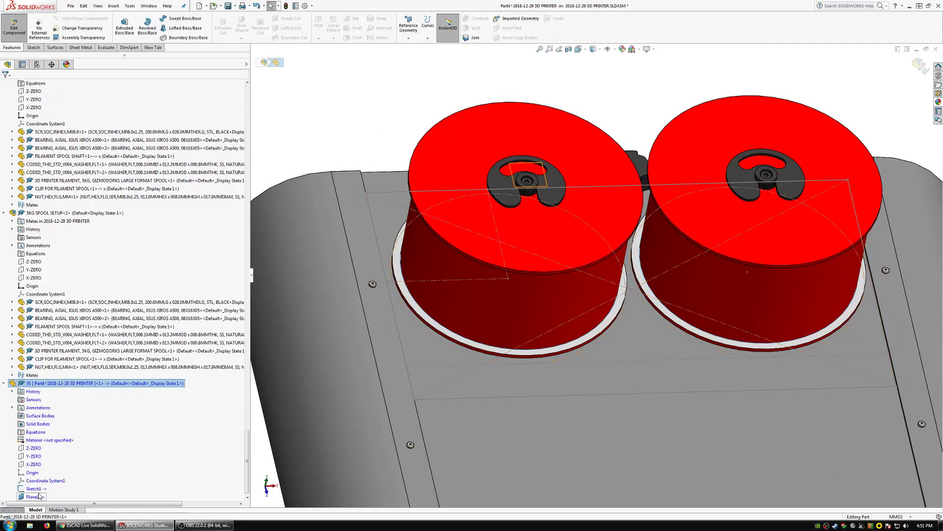
click(39, 496)
click(32, 48)
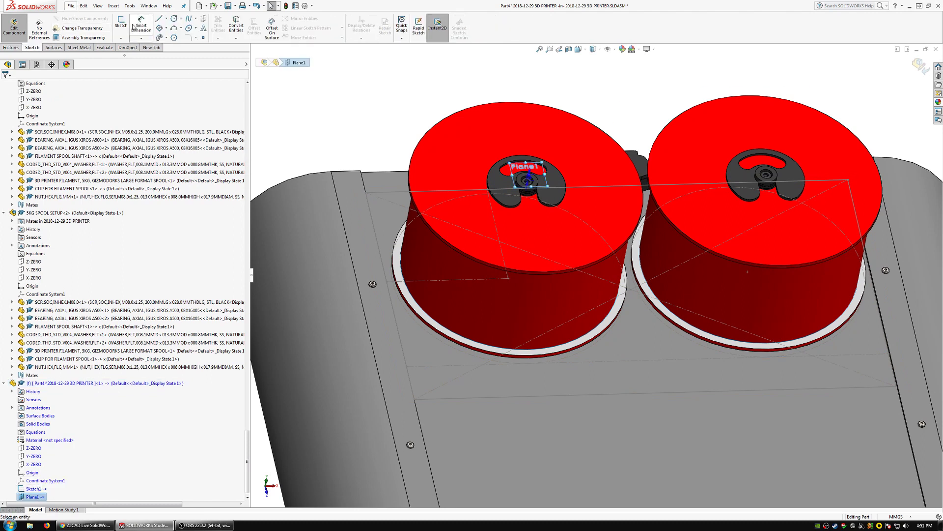
click(120, 24)
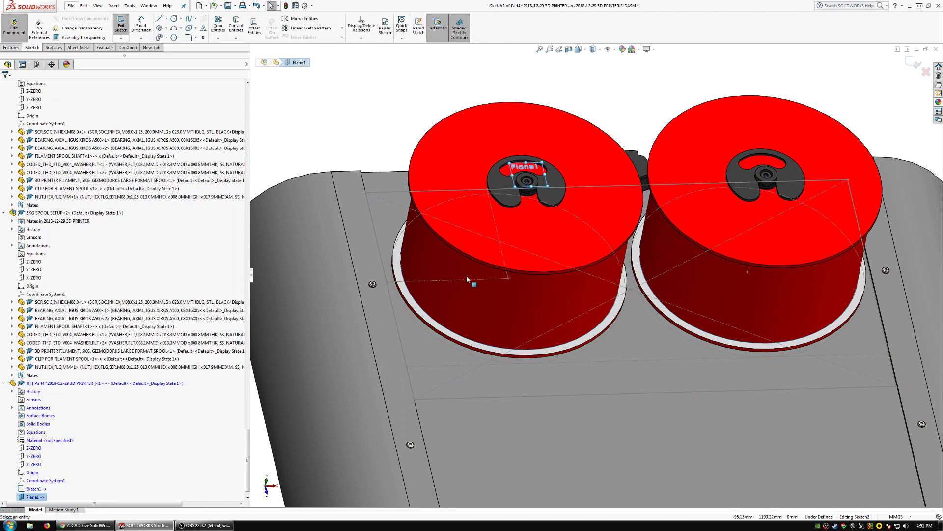
Step: Convert the rectangle outline of Sketch1 into the new sketch on the offset plane
click(452, 399)
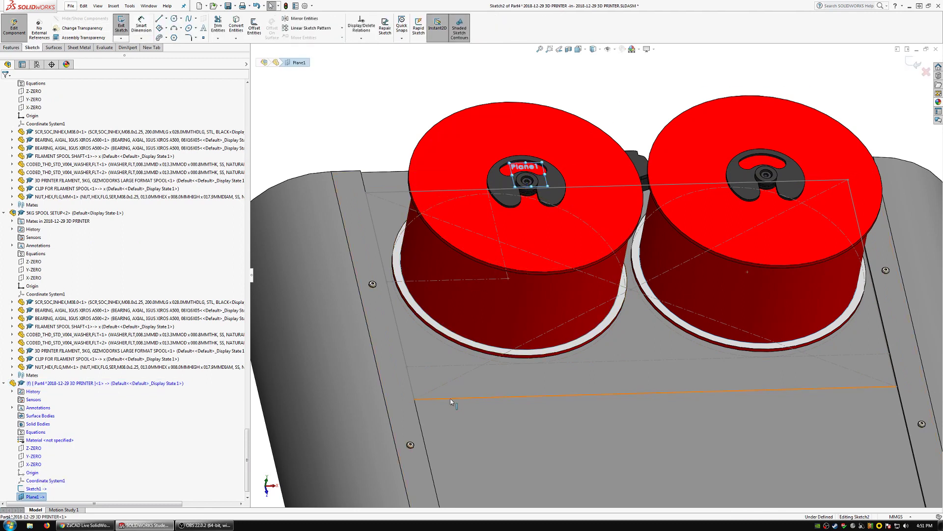
click(50, 488)
click(236, 27)
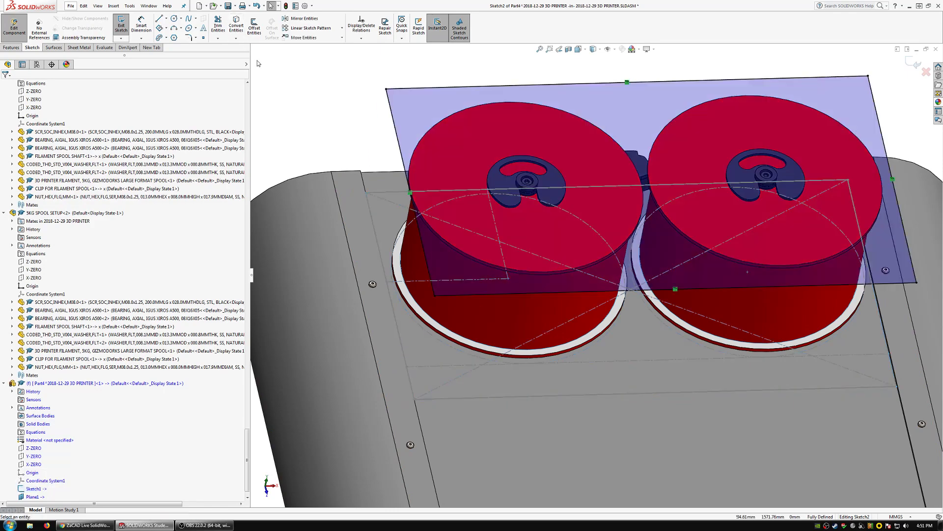
Step: Extrude the converted rectangle as a thin blind boss to form a plate in front of the two spools
mouse_move(639, 231)
middle_down()
mouse_move(693, 202)
mouse_move(683, 114)
mouse_move(688, 126)
mouse_move(331, 95)
middle_up()
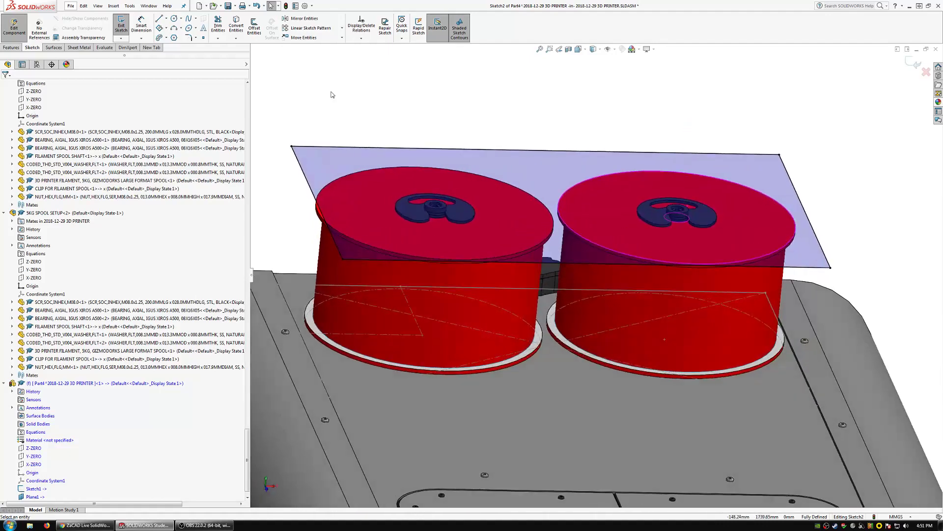
click(11, 47)
click(125, 26)
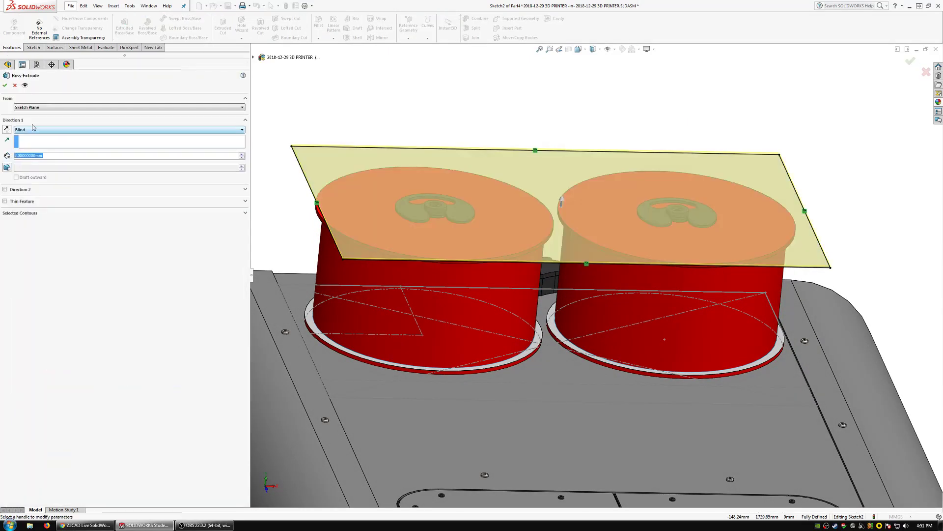
click(7, 131)
click(7, 130)
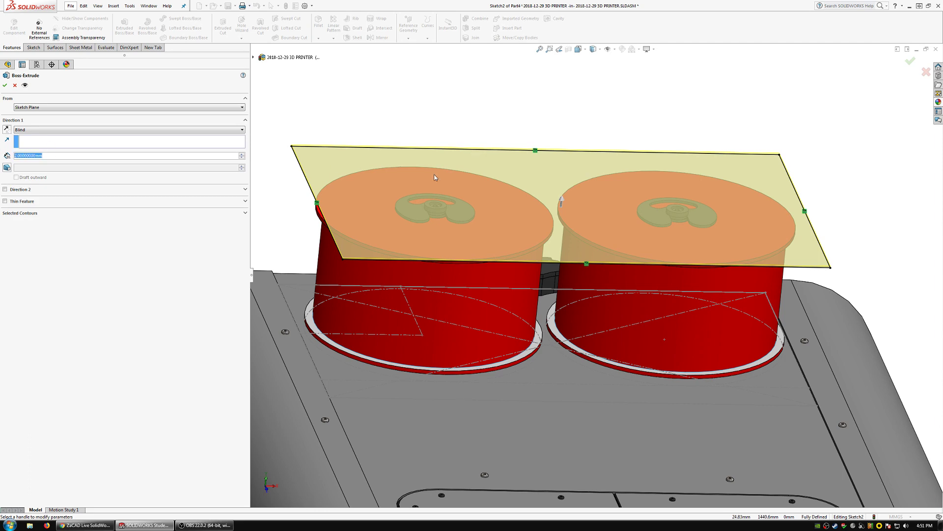
text(125)
key(Return)
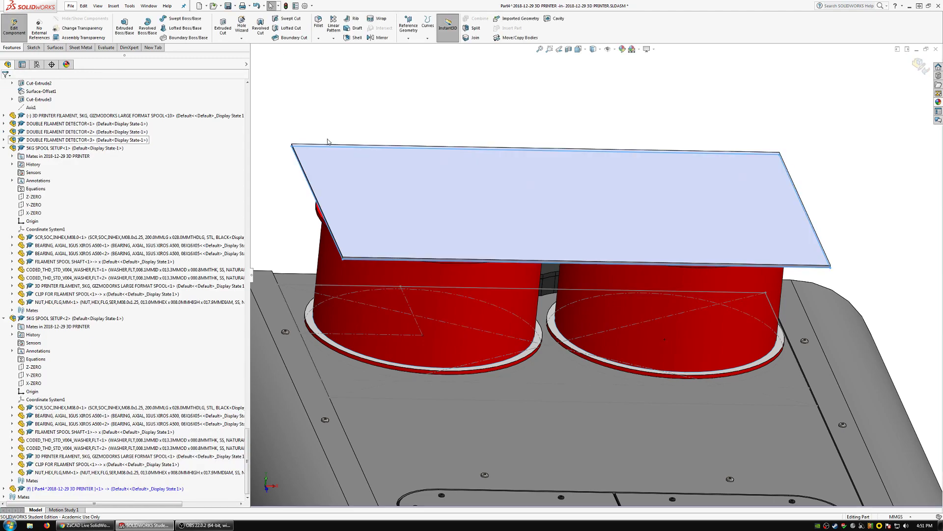
Step: Undo the boss extrusion of the plate, keeping its rectangle sketch
mouse_move(540, 191)
middle_down()
mouse_move(574, 260)
mouse_move(559, 232)
mouse_move(565, 212)
mouse_move(518, 275)
mouse_move(514, 313)
mouse_move(647, 301)
mouse_move(549, 321)
mouse_move(568, 338)
middle_up()
scroll(570, 344, down, 3)
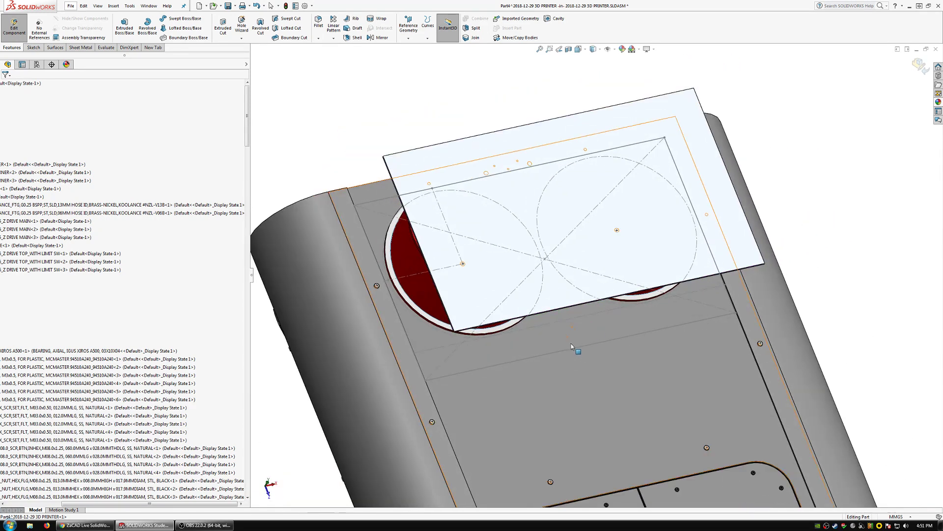
middle_drag(481, 326, 463, 218)
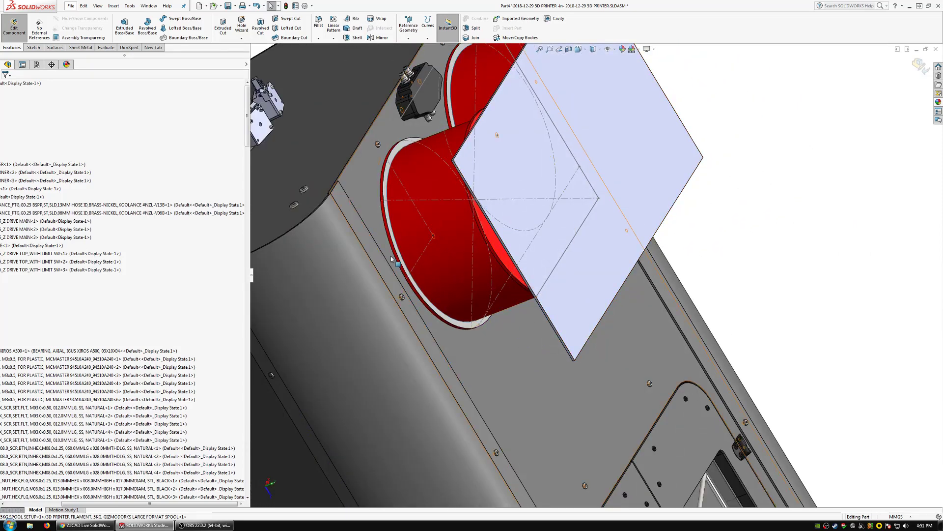
click(54, 47)
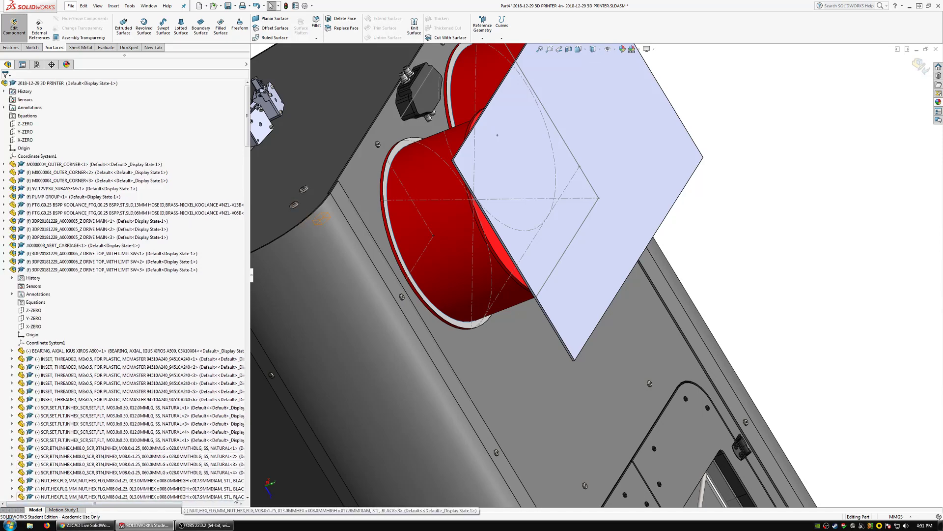
scroll(235, 493, down, 10)
scroll(247, 493, down, 10)
click(38, 496)
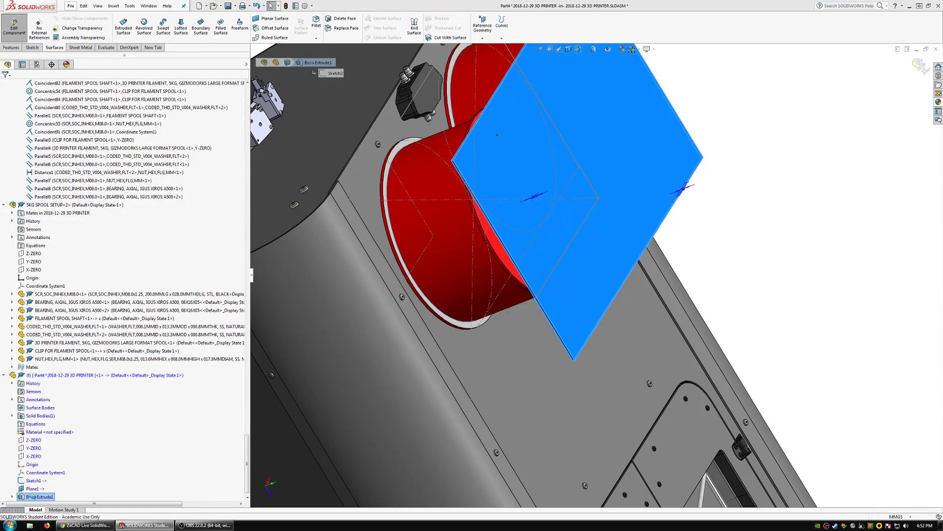
key(ctrl+z)
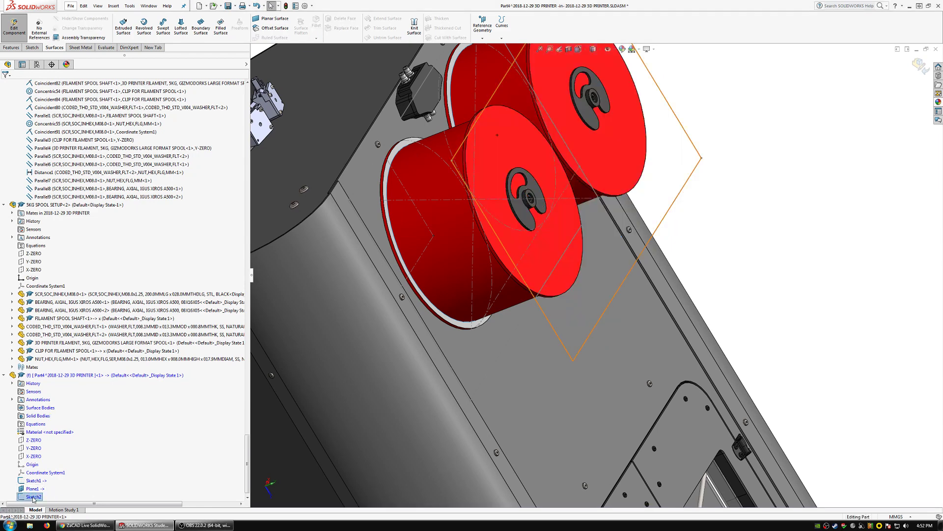
Step: Create a 3.175 mm thick sheet metal base flange from the rectangle sketch on the offset plane, with its thickness direction reversed
click(33, 496)
click(80, 47)
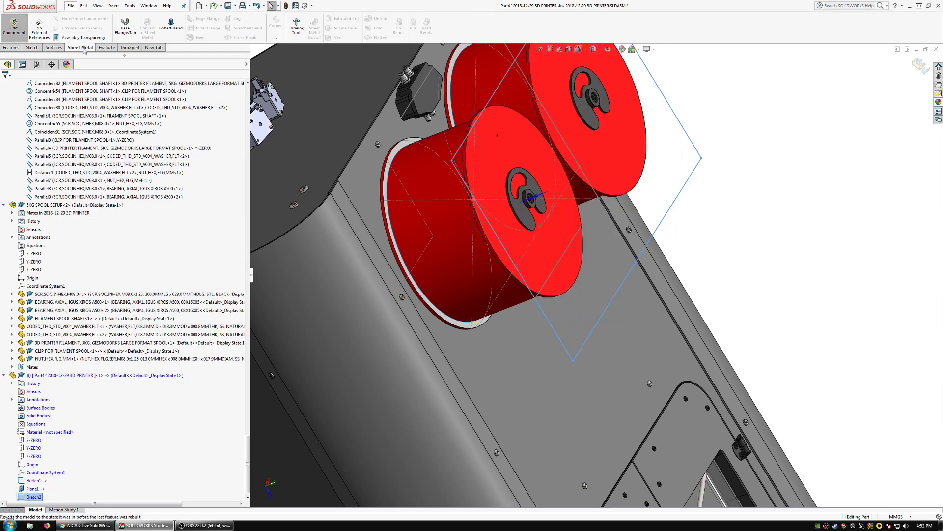
click(125, 29)
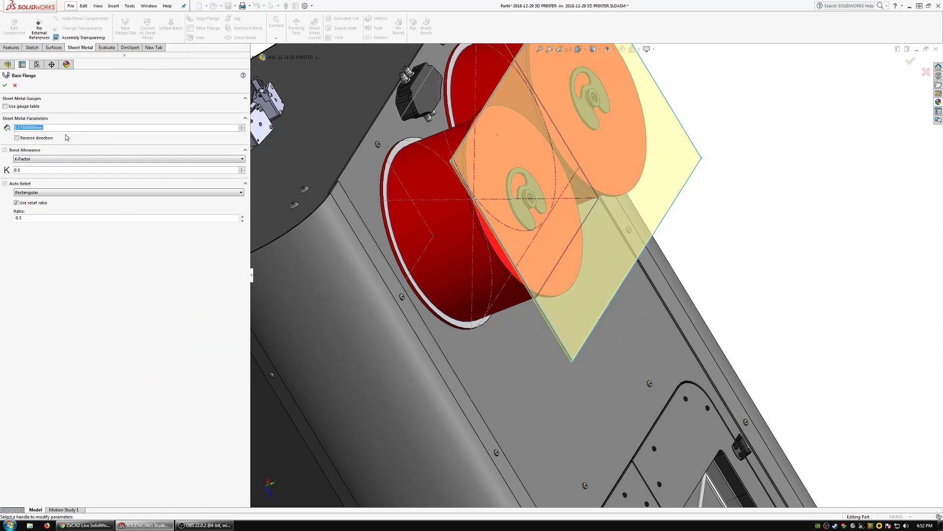
click(18, 138)
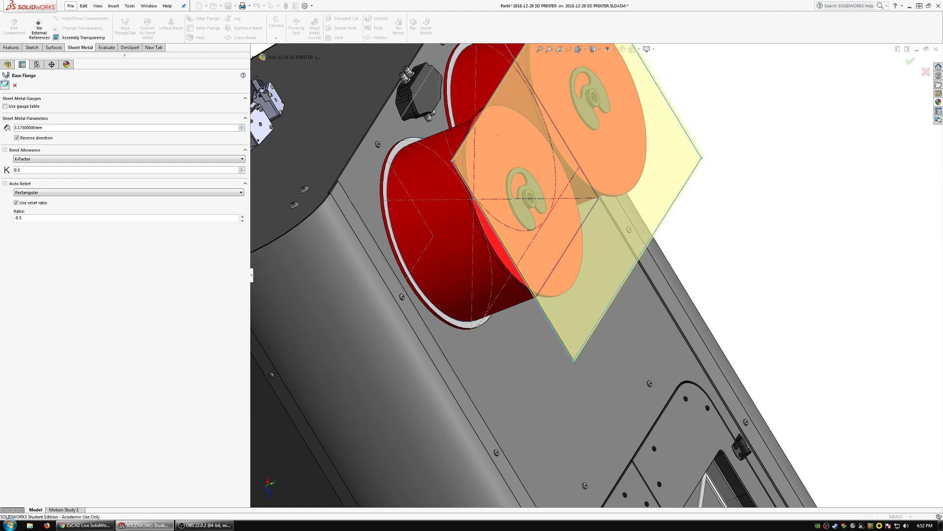
key(Return)
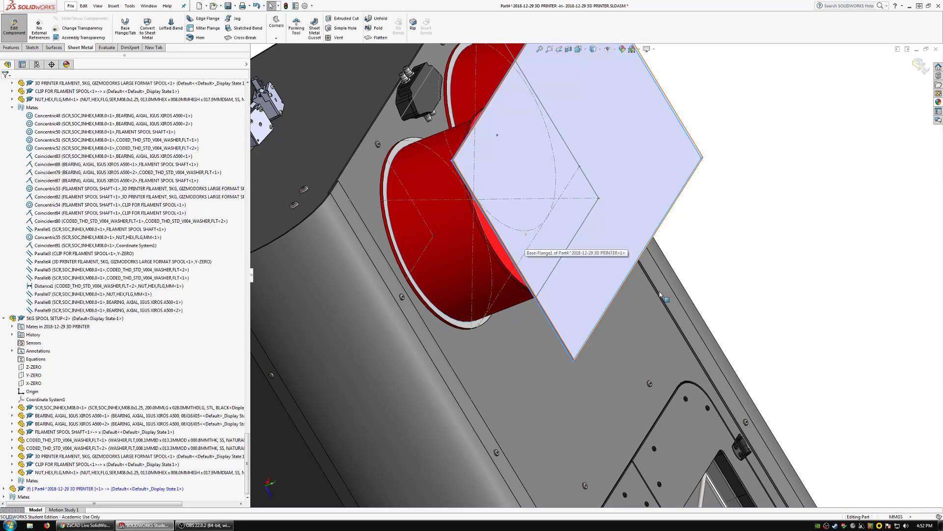
Step: Start an edge flange on the two opposite short edges of the base flange, pointing towards the printer's front panel
middle_drag(560, 348, 632, 257)
scroll(632, 257, down, 4)
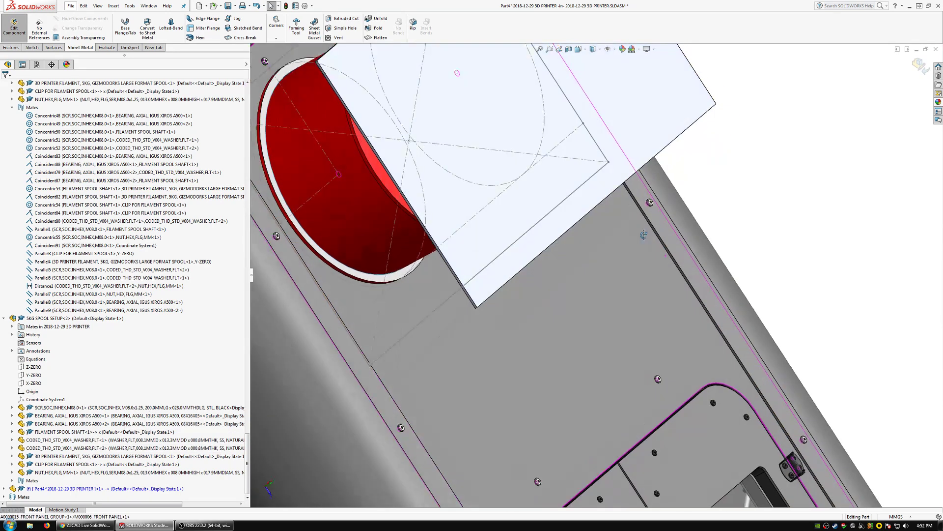
scroll(631, 257, up, 5)
scroll(417, 137, down, 3)
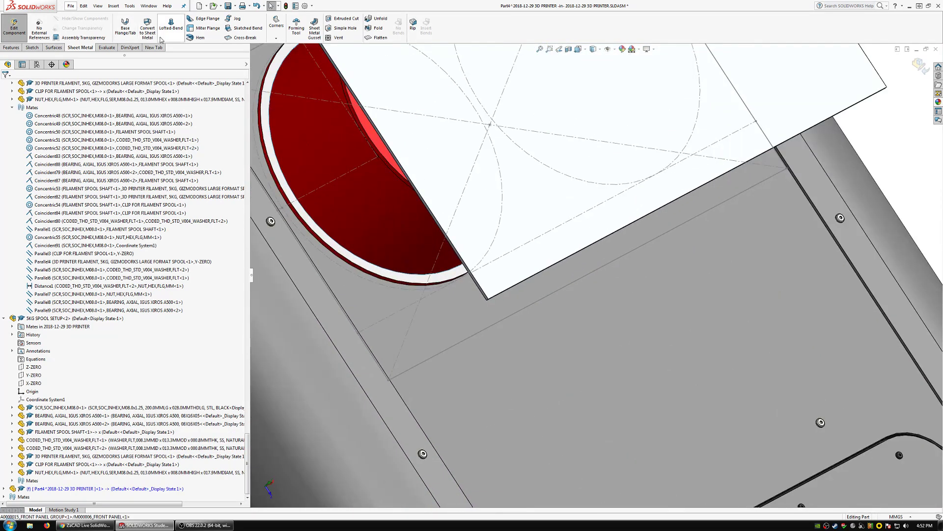
click(194, 19)
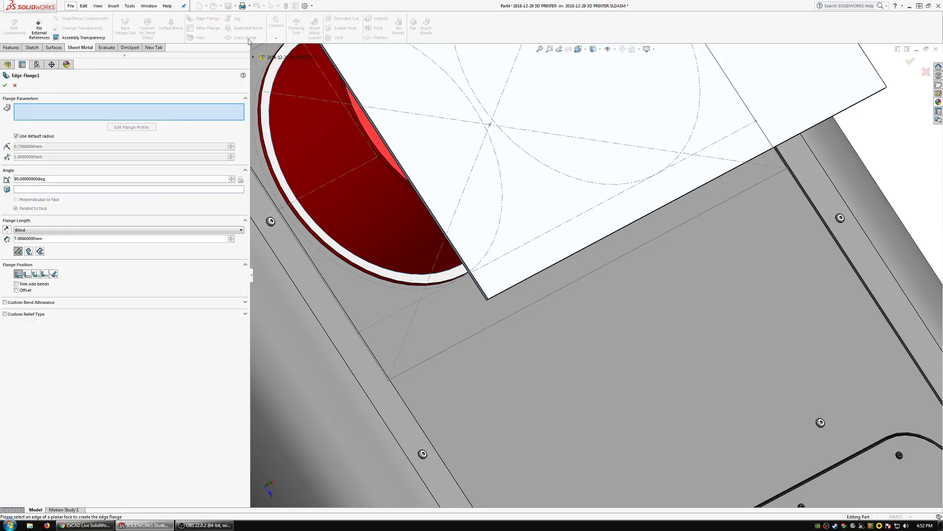
scroll(484, 300, down, 5)
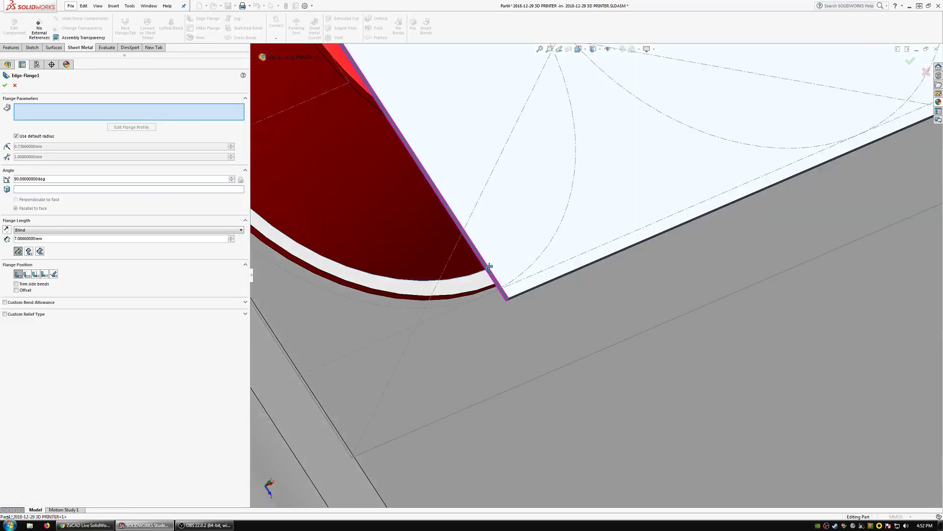
click(501, 294)
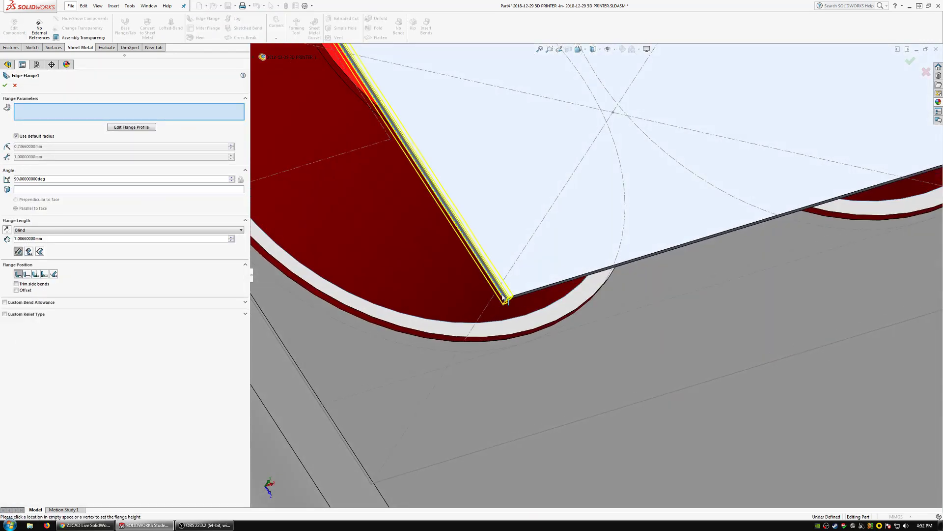
scroll(517, 323, up, 8)
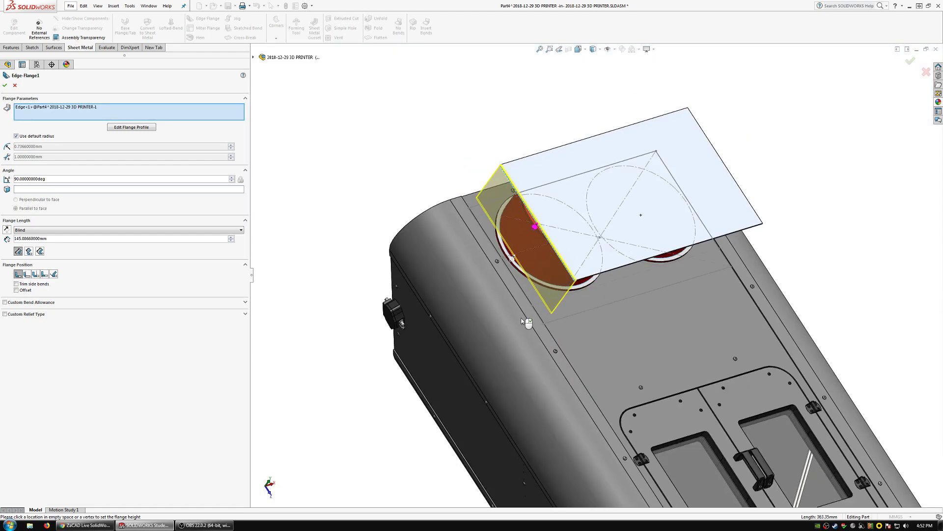
middle_drag(721, 225, 651, 240)
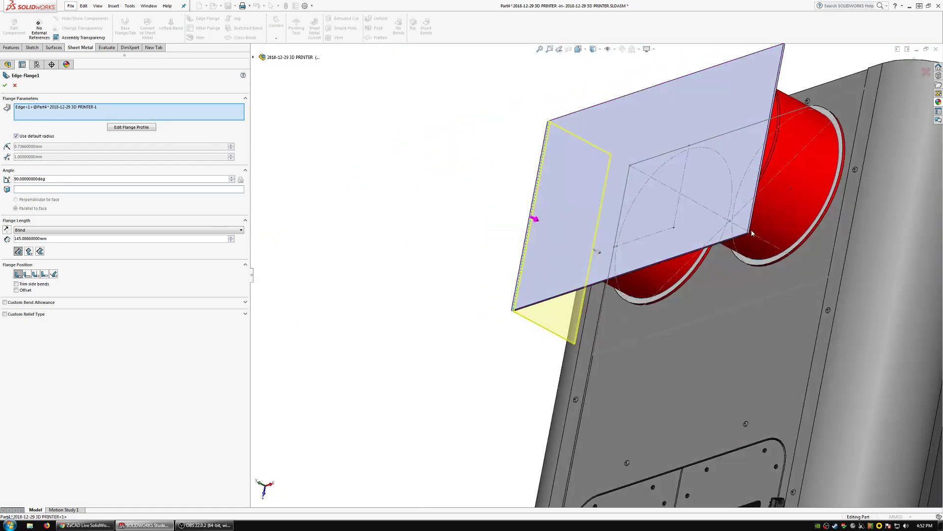
scroll(740, 231, down, 5)
scroll(741, 234, down, 2)
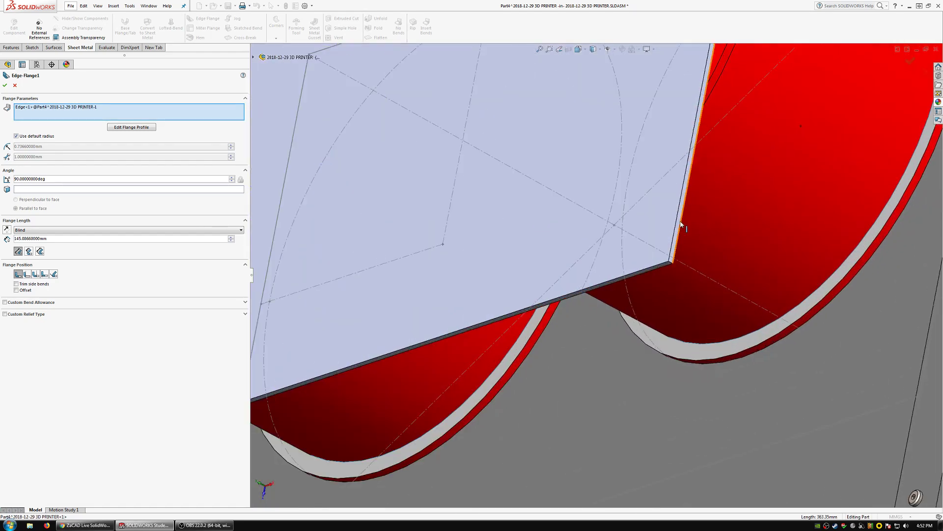
click(681, 225)
scroll(606, 247, up, 5)
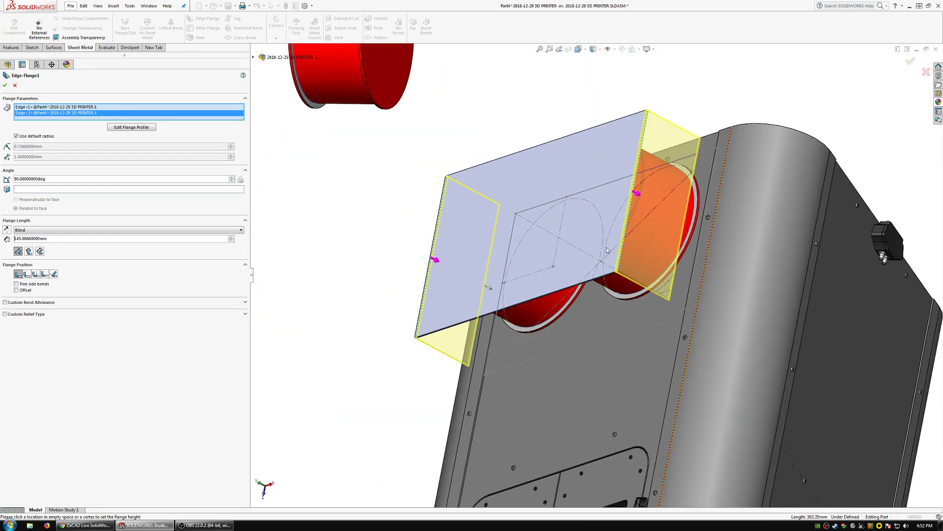
Step: Set the length of the two edge flanges to 300 mm and create them
middle_drag(607, 247, 686, 205)
scroll(687, 204, down, 1)
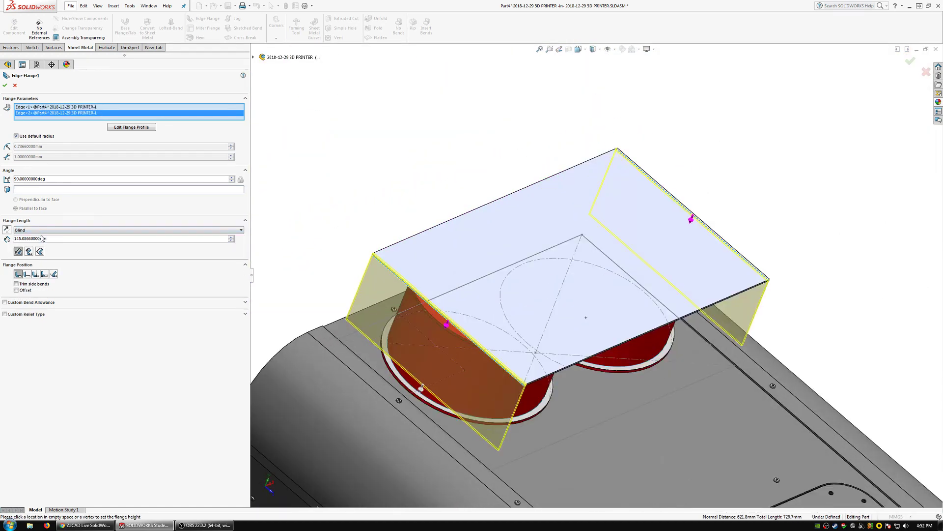
text(300)
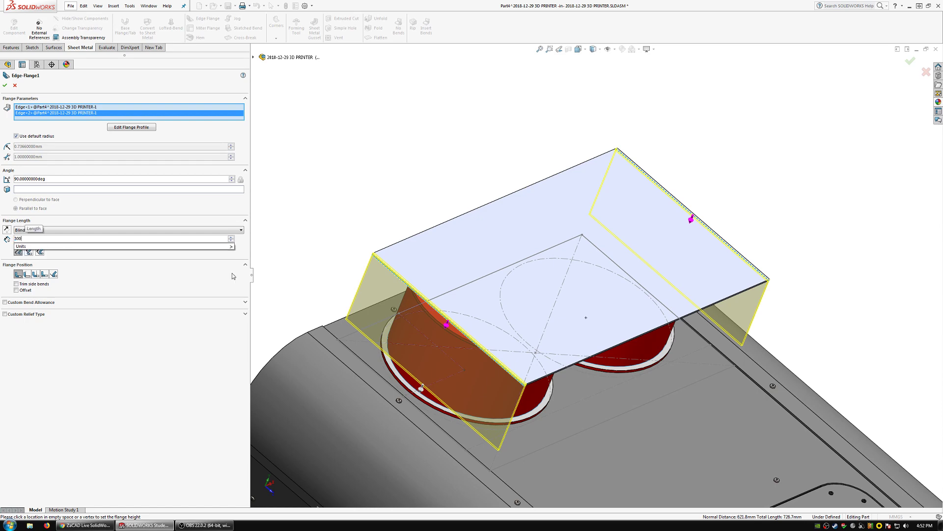
key(Return)
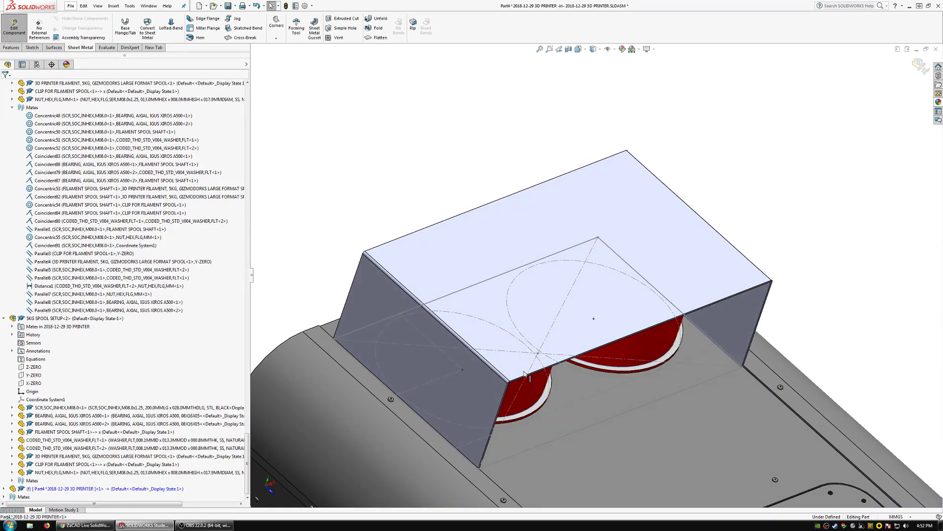
Step: Edit the edge flange feature and add the two long edges of the base flange so all four sides are flanged
click(85, 490)
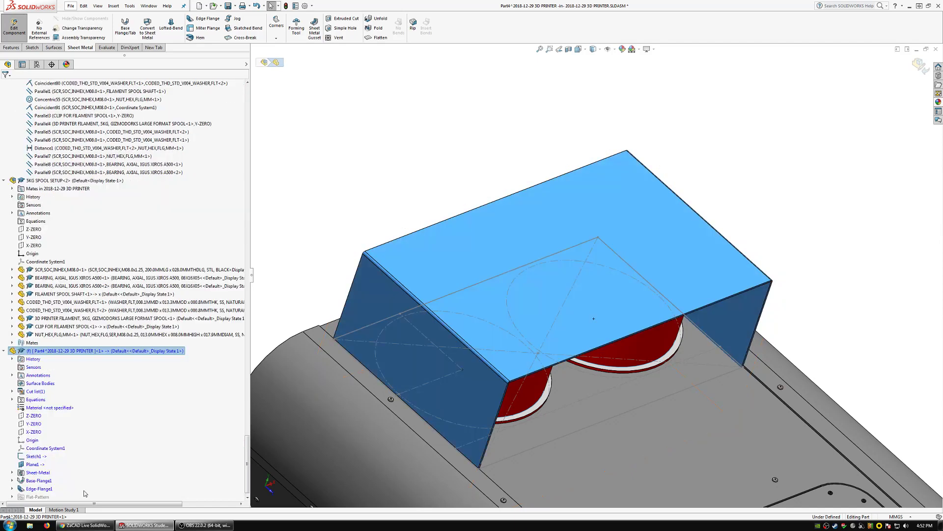
click(39, 488)
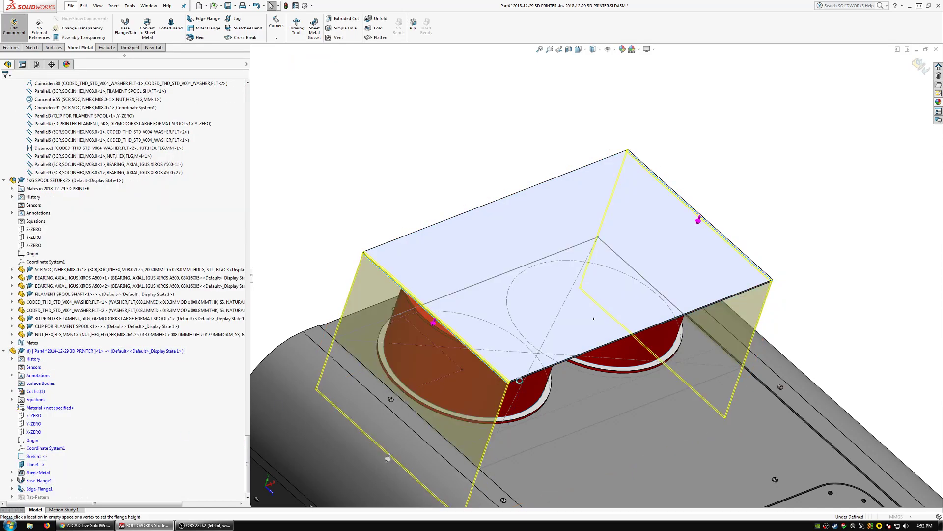
scroll(531, 376, down, 5)
scroll(512, 339, up, 3)
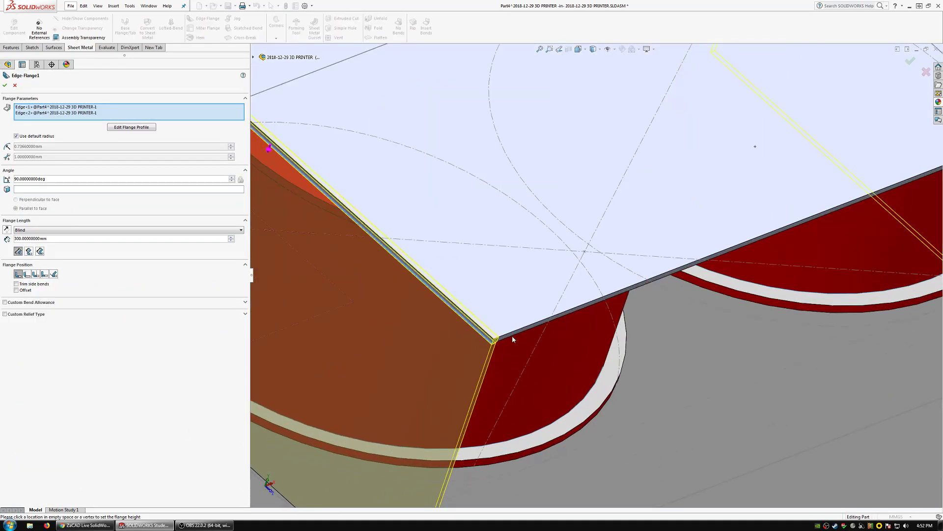
click(512, 337)
scroll(512, 341, up, 3)
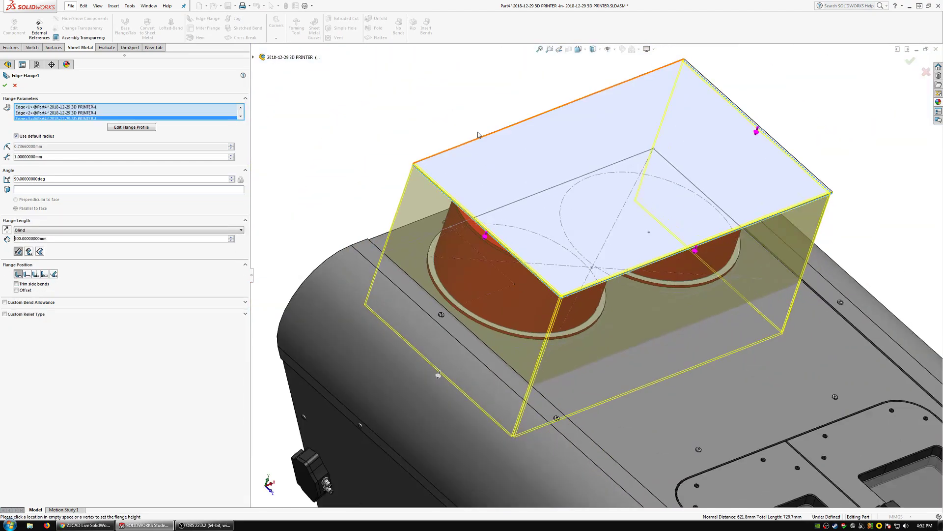
middle_drag(512, 341, 525, 246)
scroll(526, 241, down, 6)
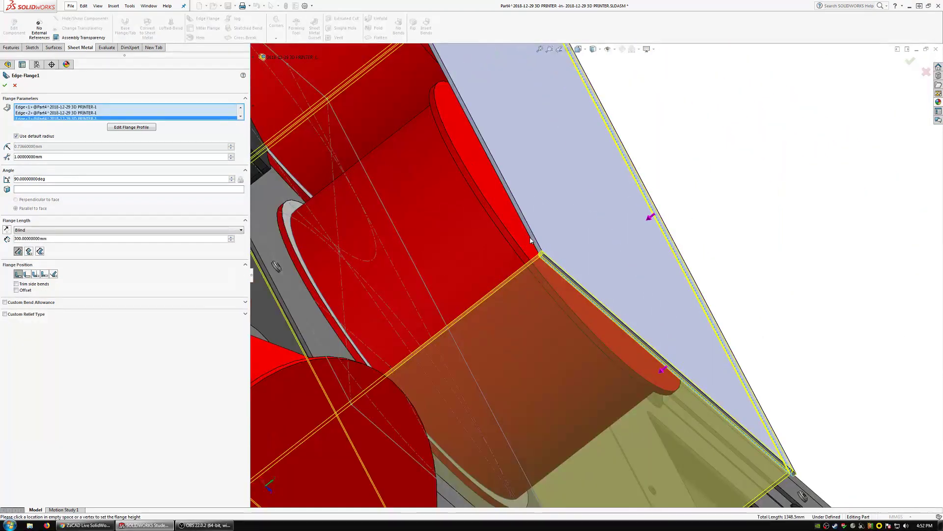
click(532, 239)
scroll(500, 303, up, 5)
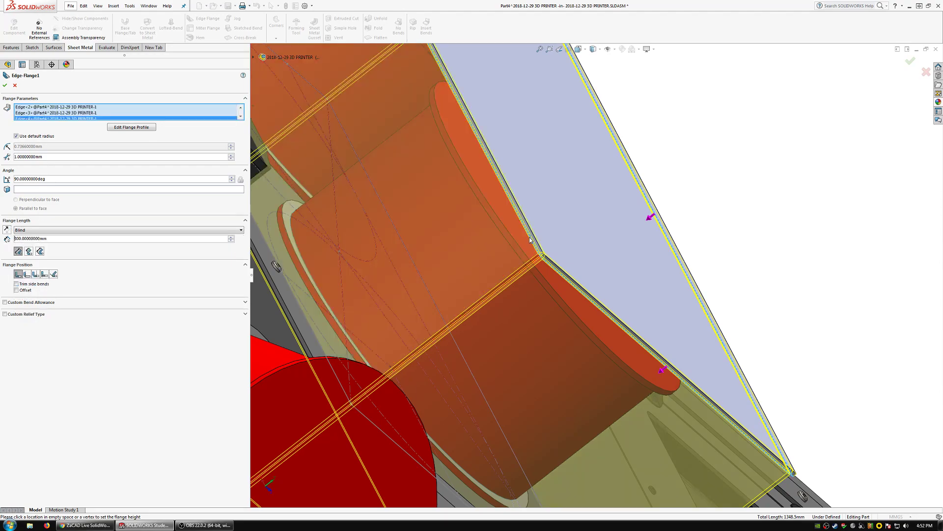
middle_drag(500, 303, 417, 378)
scroll(416, 380, down, 3)
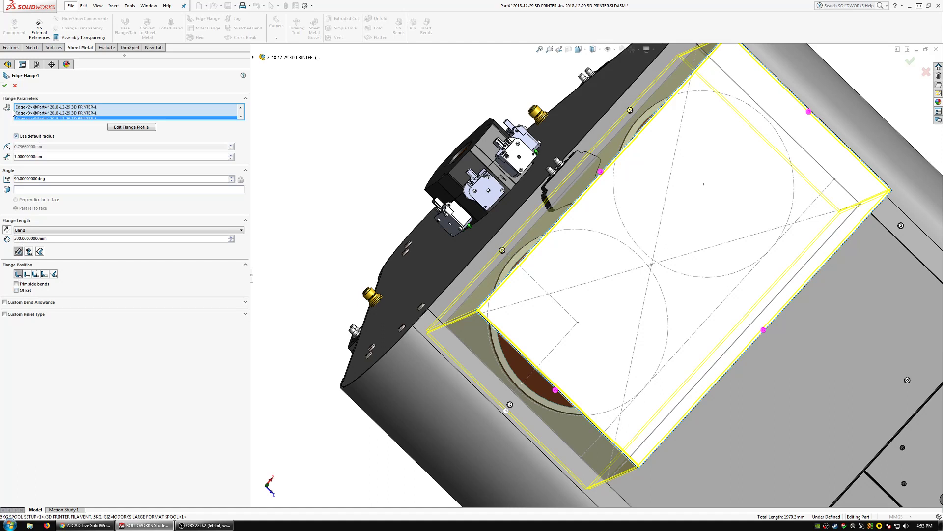
Step: Give the four edge flanges a custom obround relief and apply the edited feature
click(18, 314)
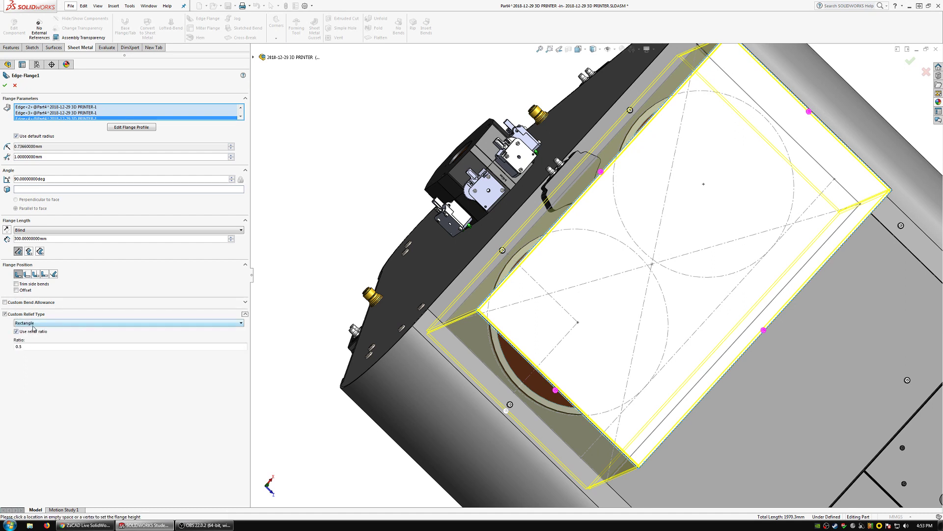
click(34, 324)
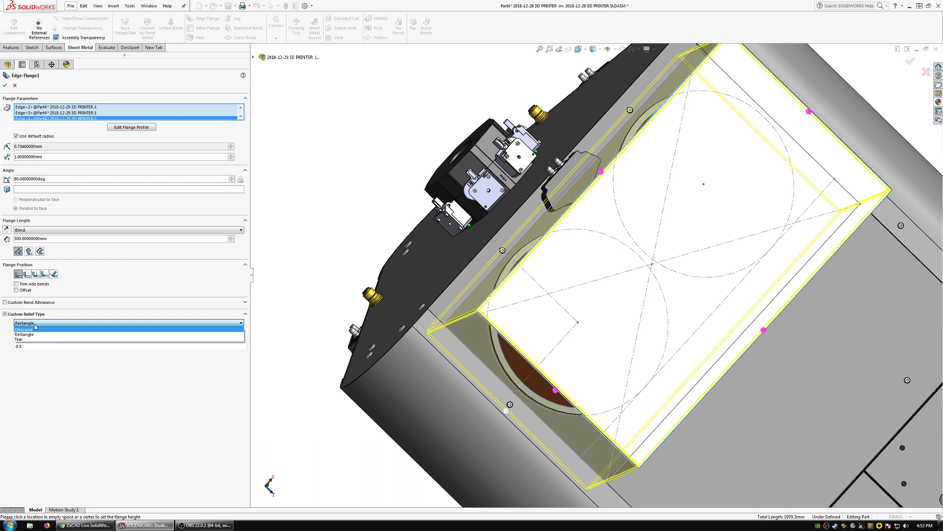
click(35, 324)
click(34, 324)
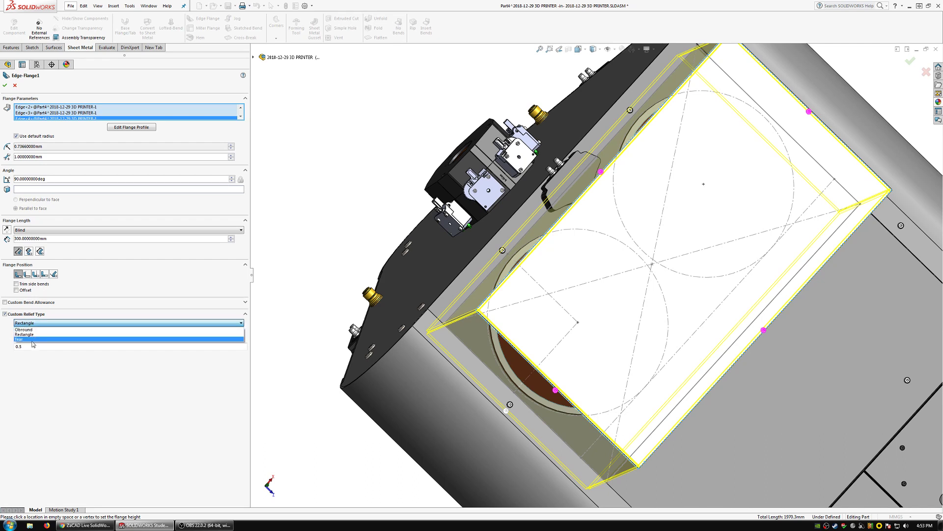
click(33, 329)
click(32, 323)
click(32, 330)
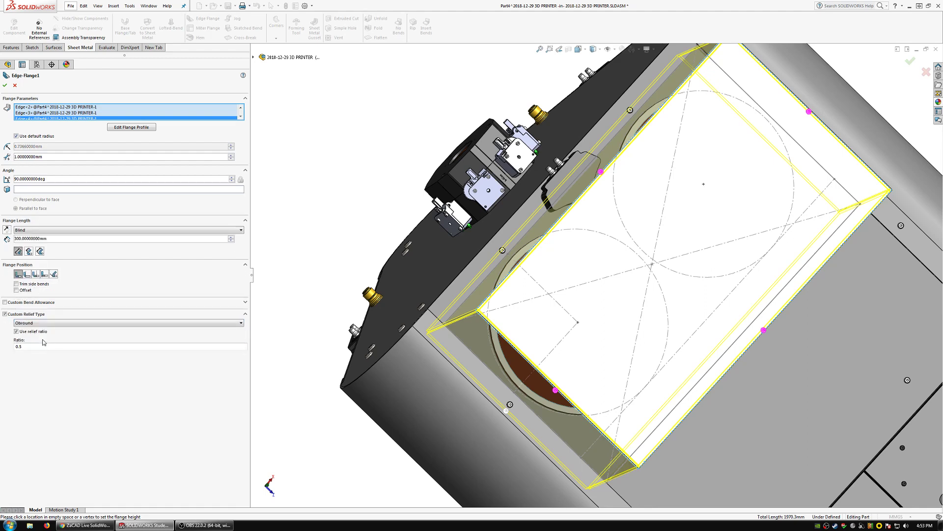
scroll(478, 317, down, 10)
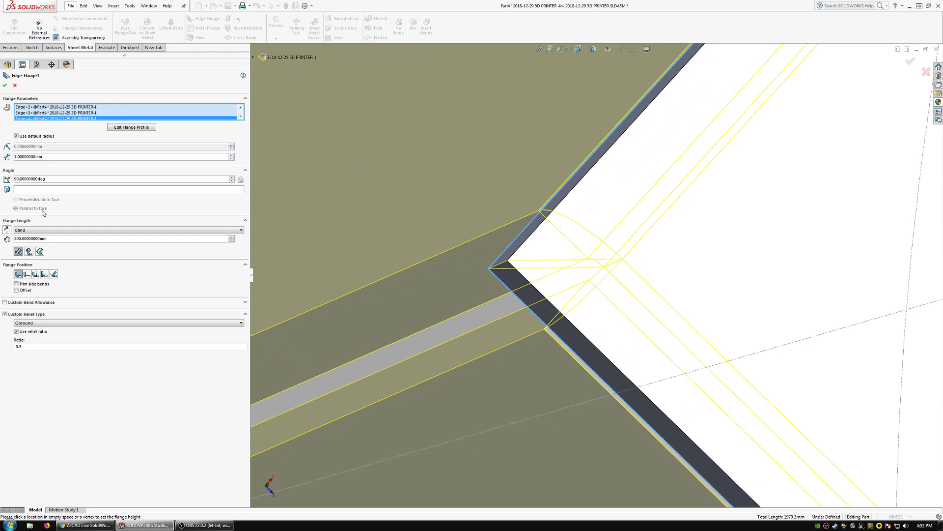
click(5, 86)
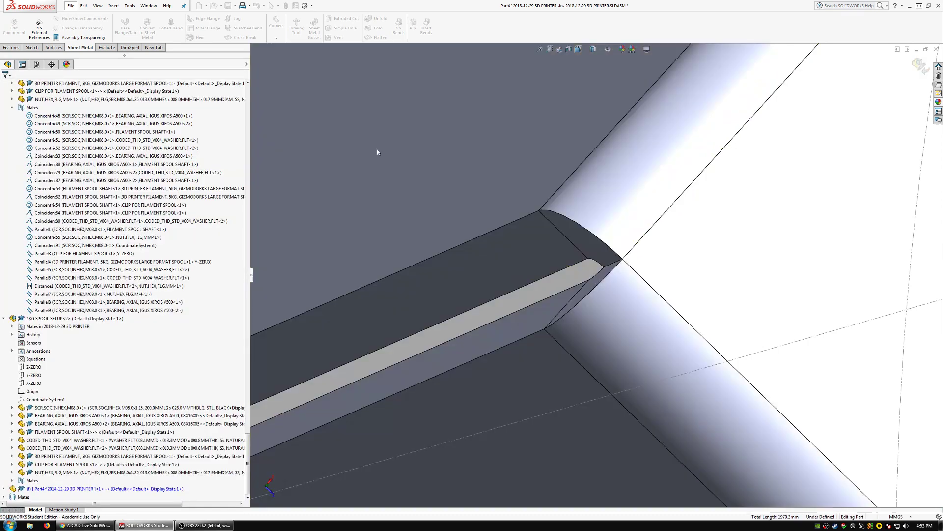
Step: Enable the Weldments toolset, look through its commands and return to the sheet metal tools
middle_drag(552, 260, 572, 314)
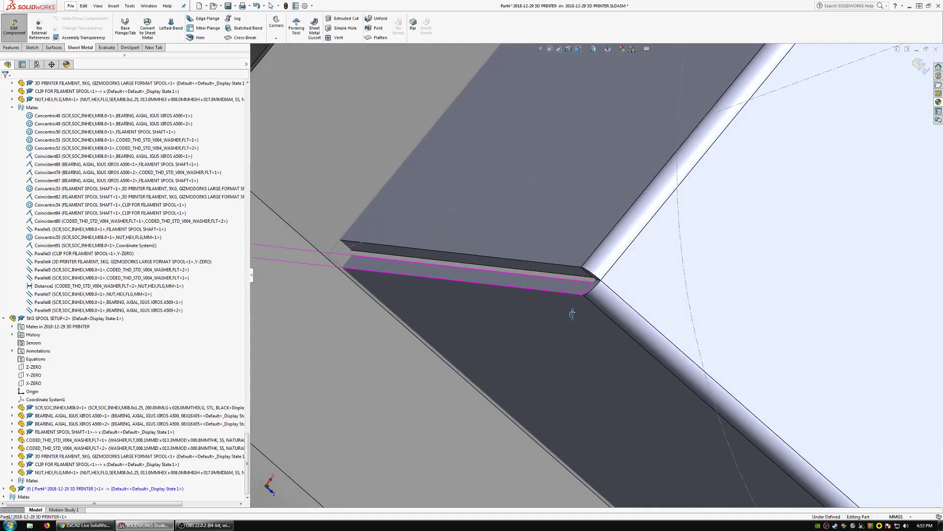
right_click(129, 49)
click(150, 87)
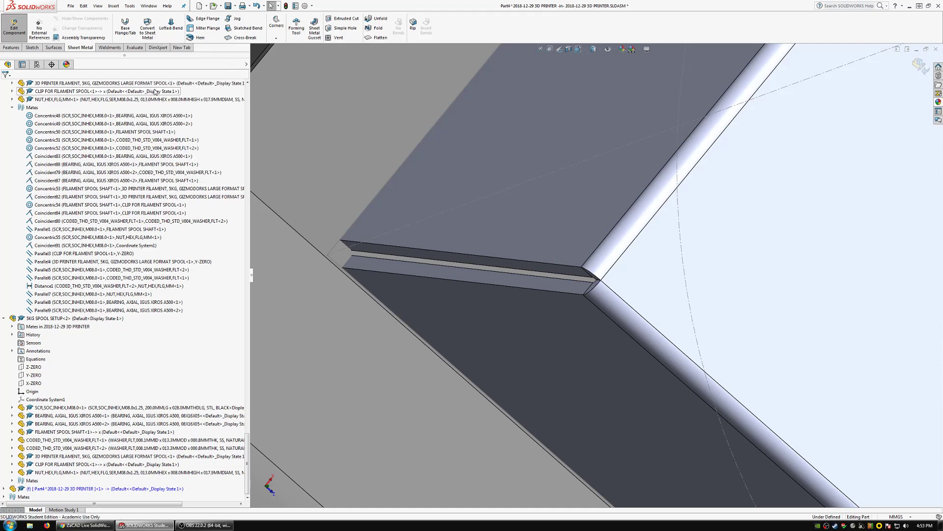
click(109, 48)
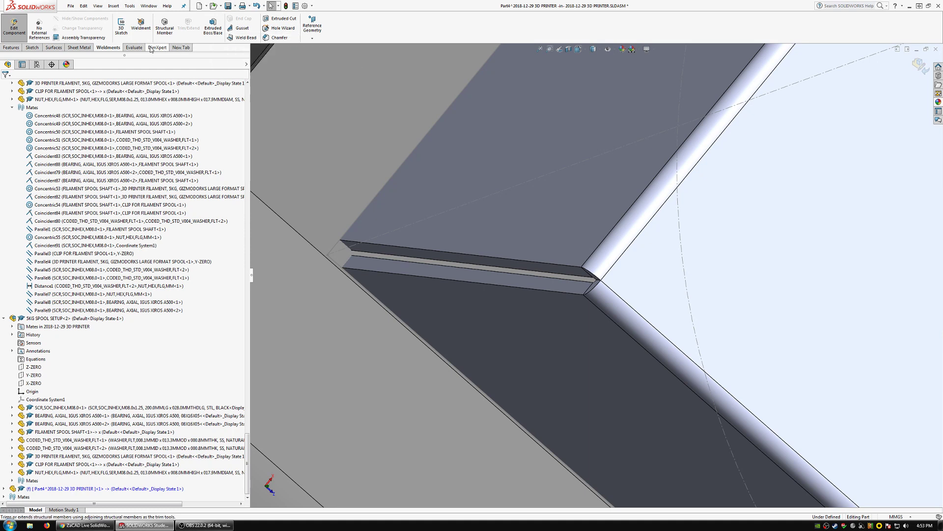
click(80, 48)
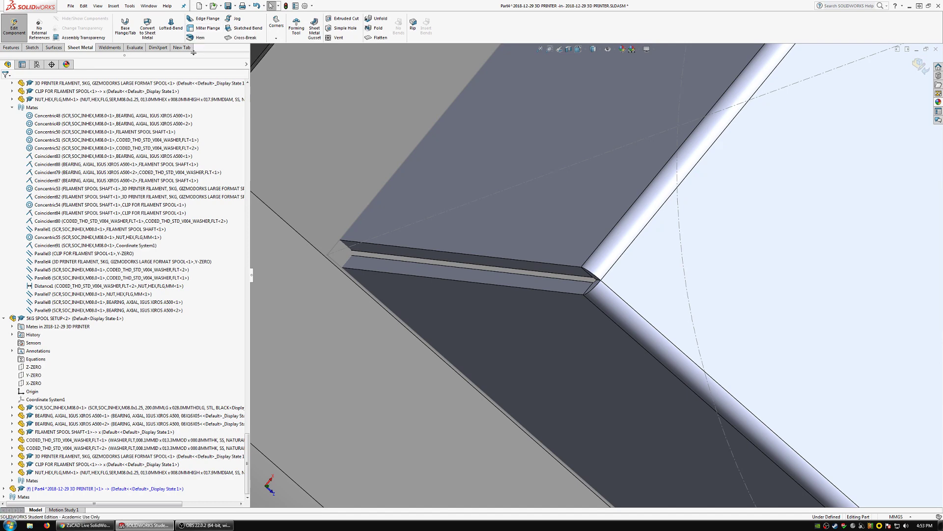
Step: Create a cavity in the cover part using the front panel, the filament detector body and the filament detector lid as design components
middle_drag(528, 235, 523, 291)
scroll(671, 261, up, 10)
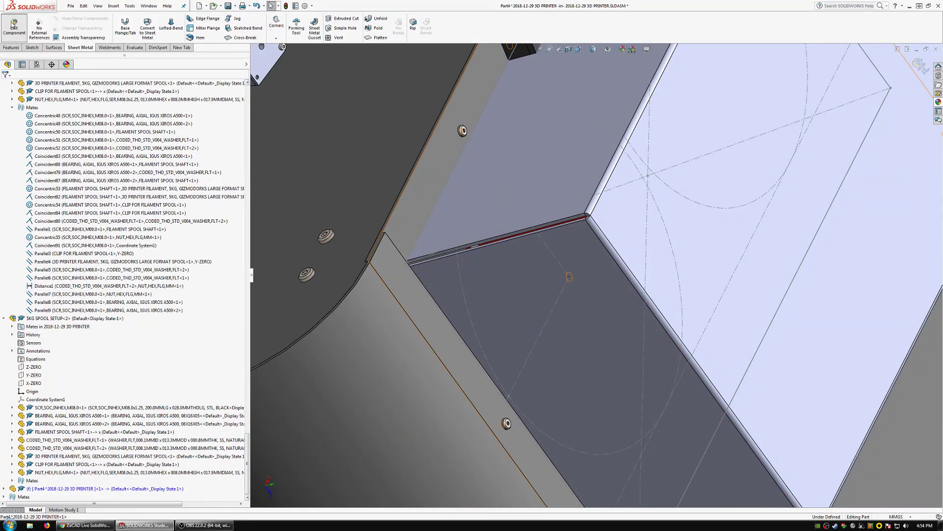
click(12, 48)
click(554, 19)
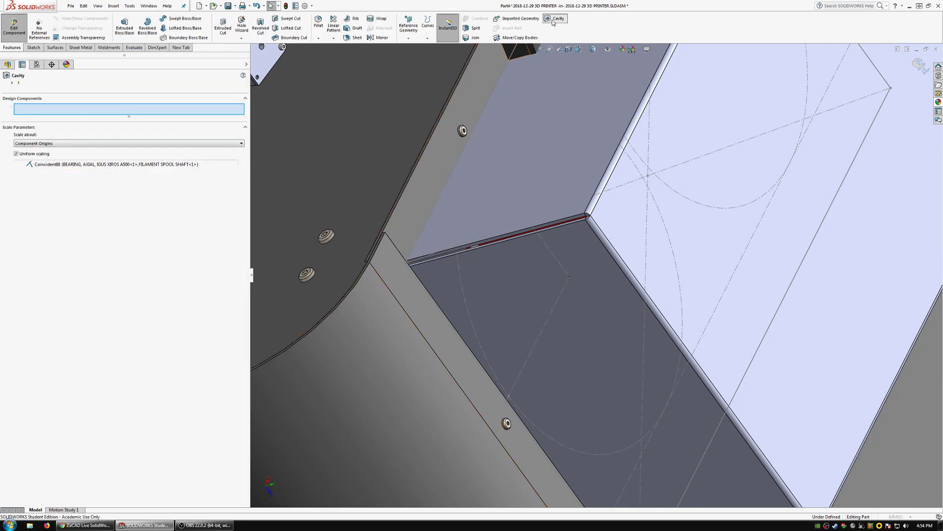
click(425, 171)
middle_drag(424, 171, 575, 172)
scroll(575, 176, down, 1)
click(605, 182)
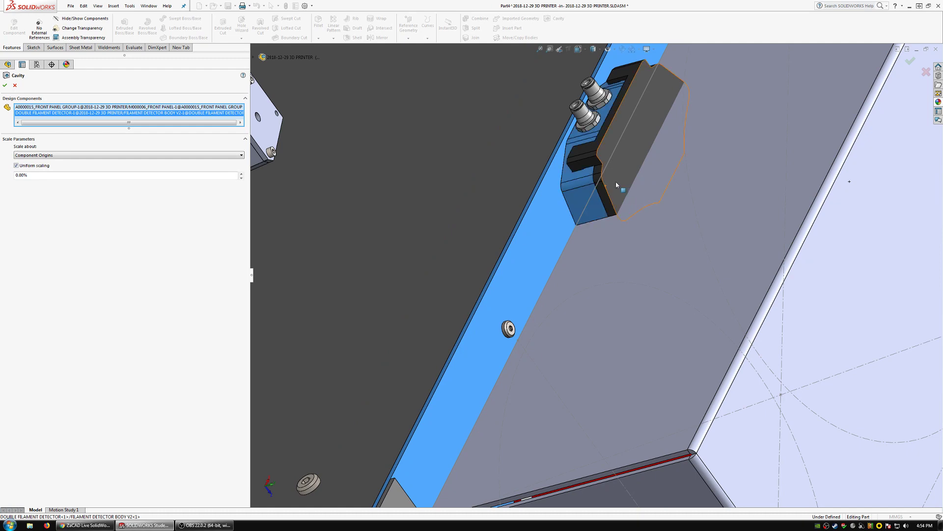
click(616, 185)
scroll(615, 208, up, 3)
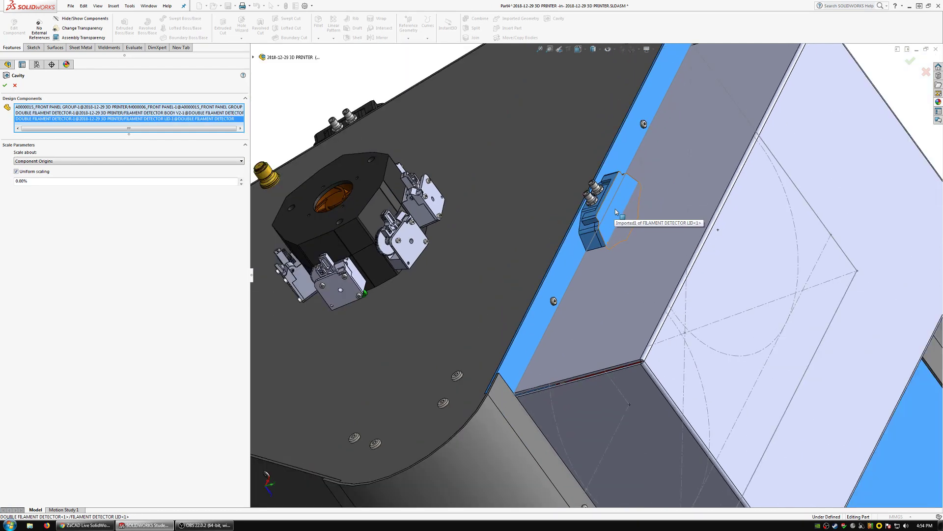
click(5, 86)
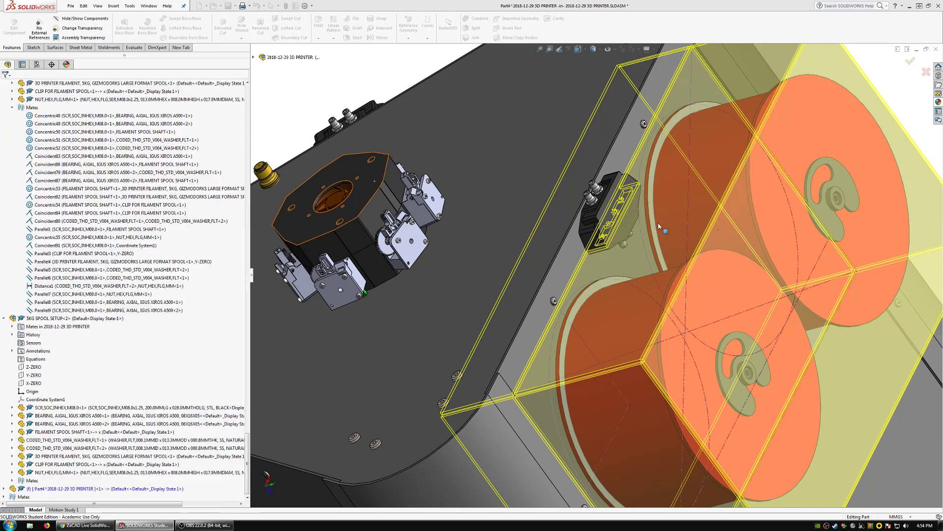
Step: Open the cover part in its own window and hide the main flanged body to isolate the leftover cavity bodies
click(640, 253)
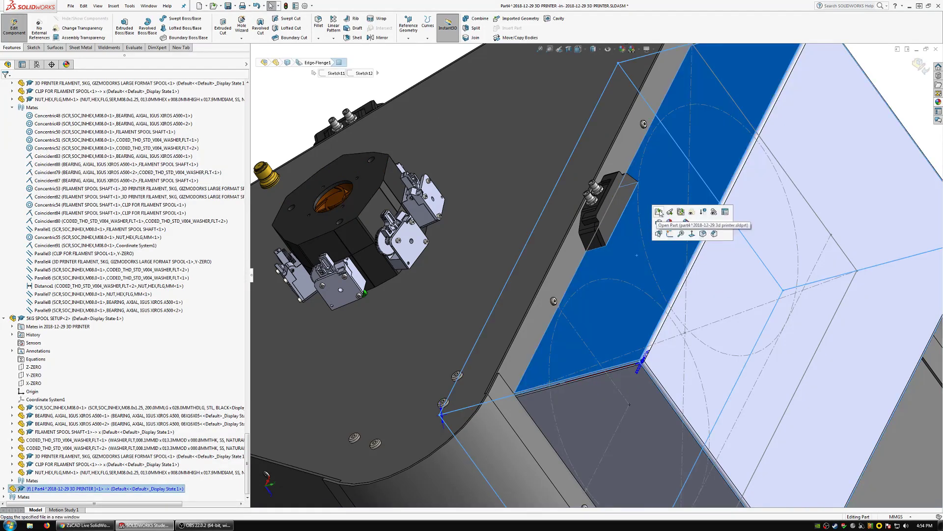
click(658, 211)
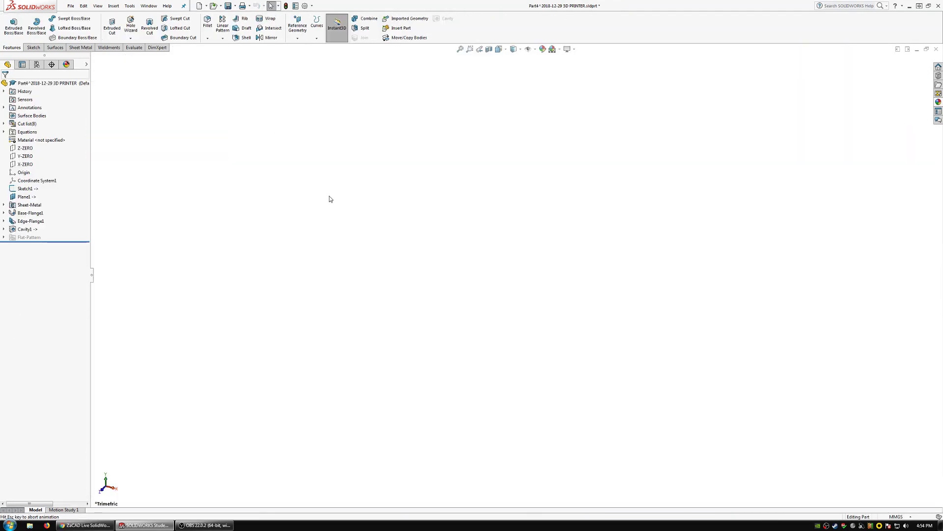
middle_drag(152, 193, 353, 230)
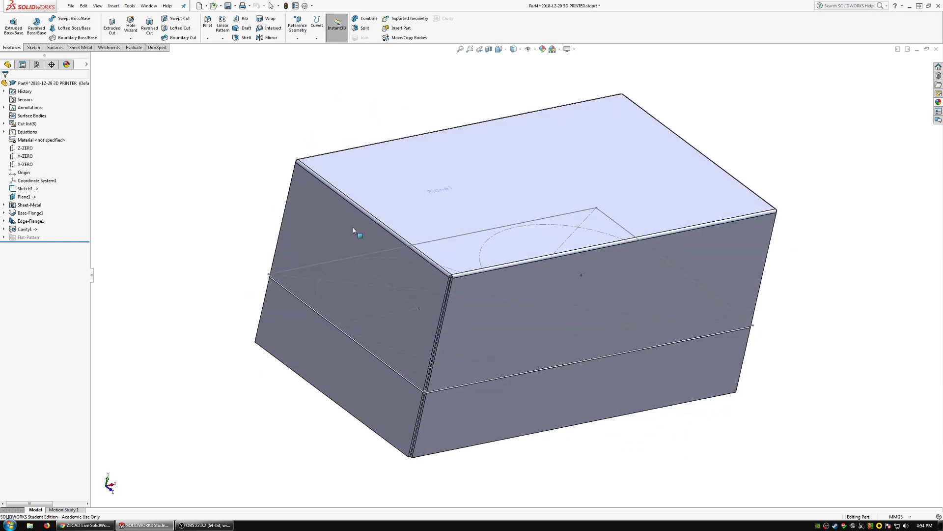
click(26, 125)
click(28, 133)
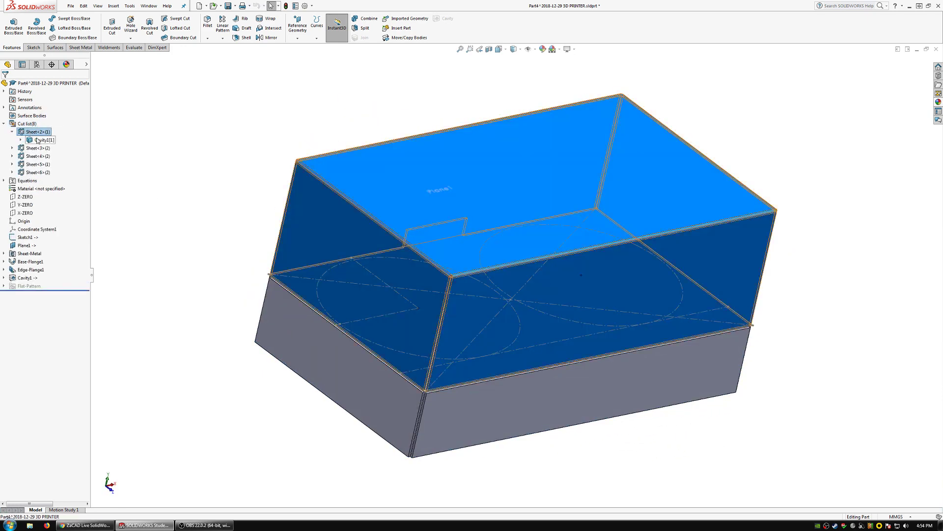
click(324, 211)
click(372, 190)
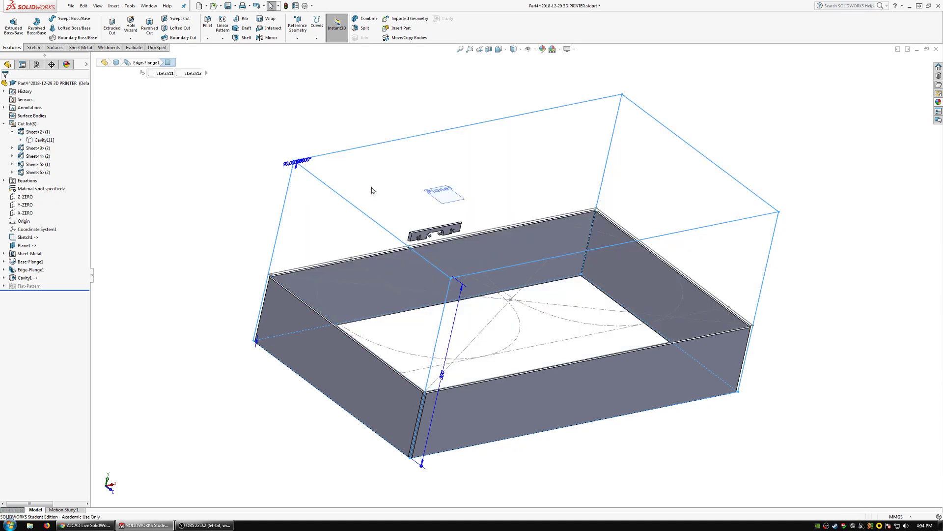
click(174, 184)
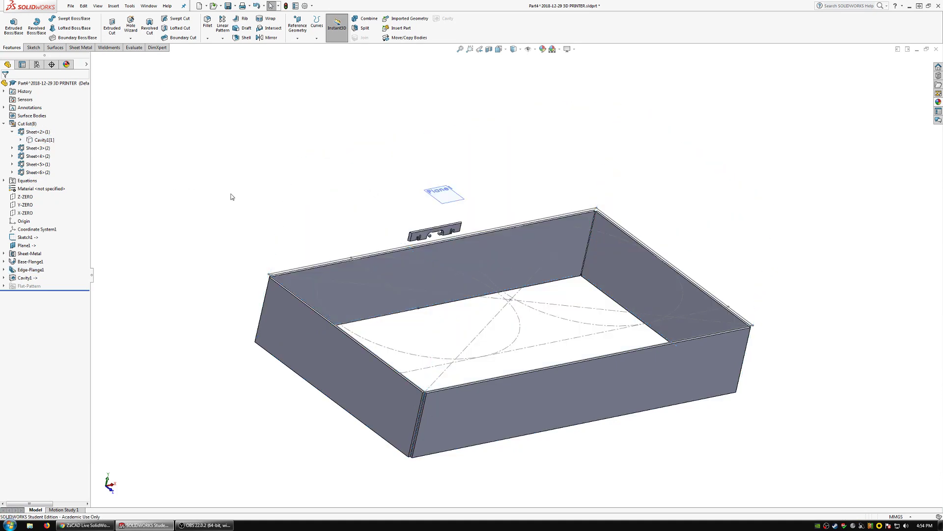
Step: Delete the leftover bodies in the Sheet<3>, Sheet<4>, Sheet<5> and Sheet<6> cut-list items, keeping only the main cover body
click(35, 148)
shift+click(36, 173)
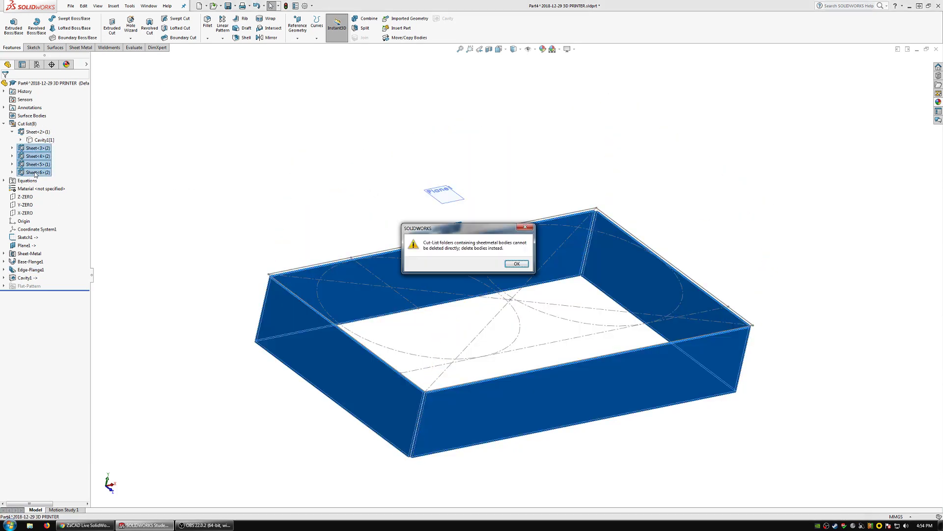
key(Return)
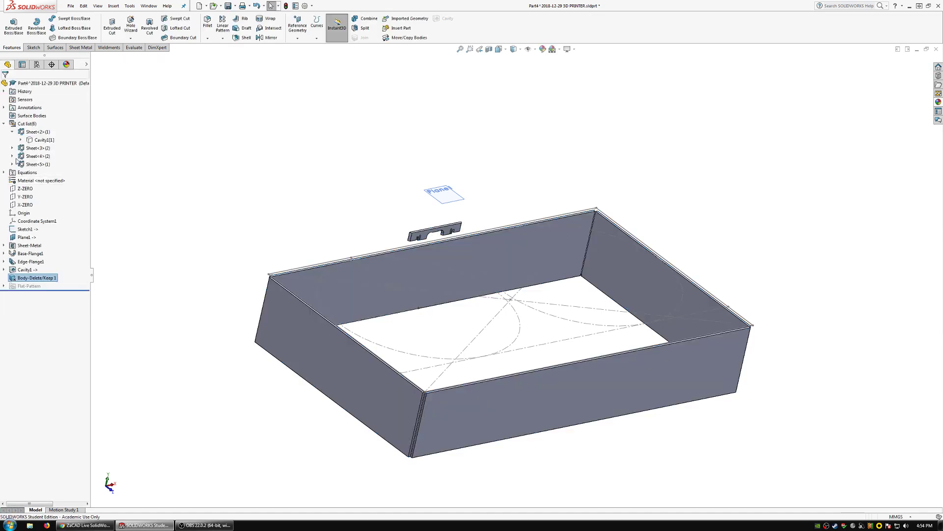
click(17, 163)
key(Delete)
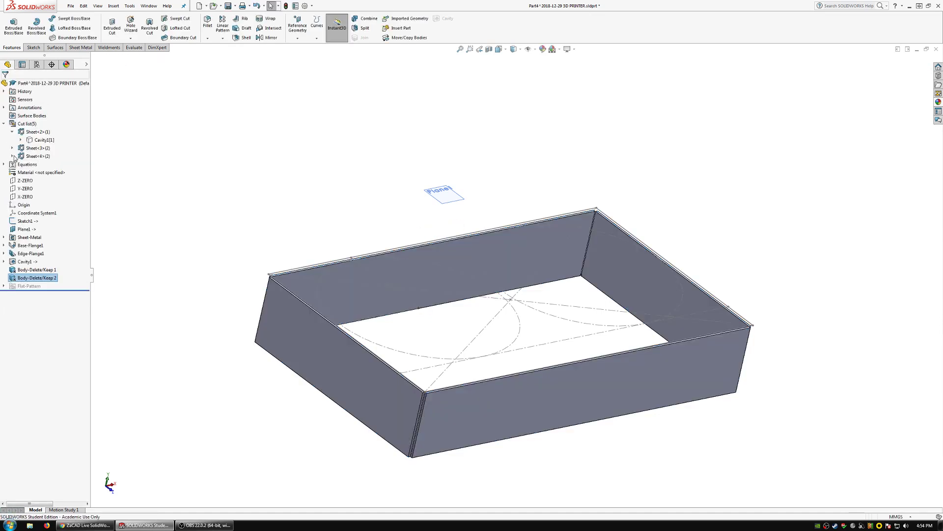
click(15, 156)
key(Delete)
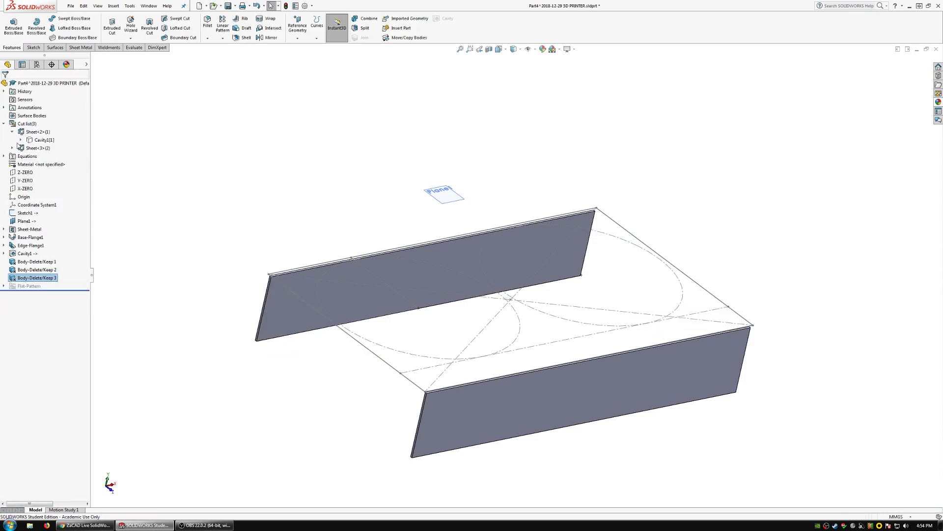
click(37, 148)
key(Delete)
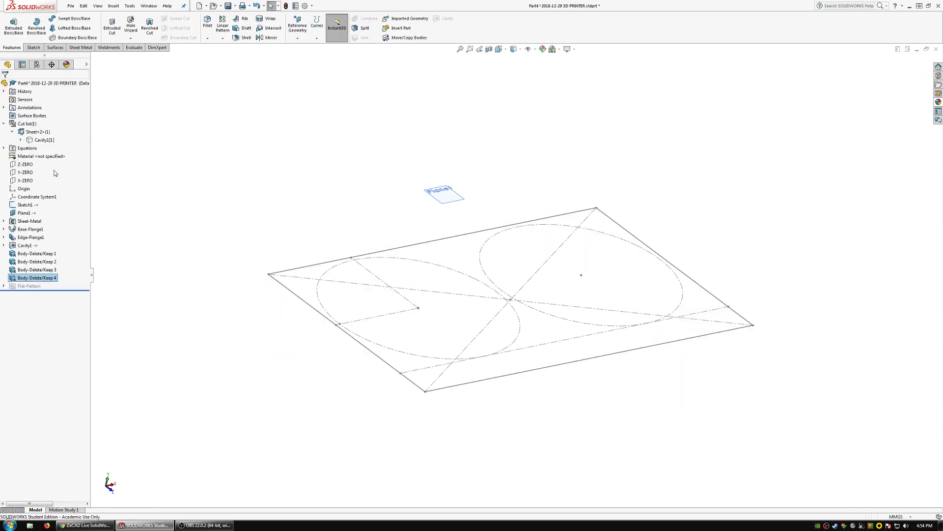
Step: Show the main cover body again and bring the detector notch in the long flange into view
click(43, 131)
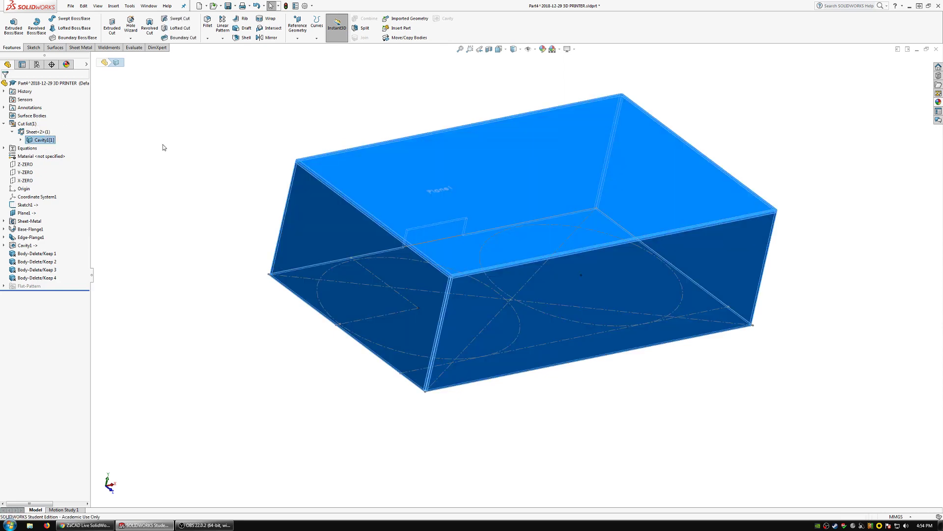
key(Escape)
mouse_move(499, 206)
middle_down()
mouse_move(491, 238)
mouse_move(565, 307)
mouse_move(491, 206)
middle_up()
scroll(464, 148, down, 5)
scroll(464, 149, up, 2)
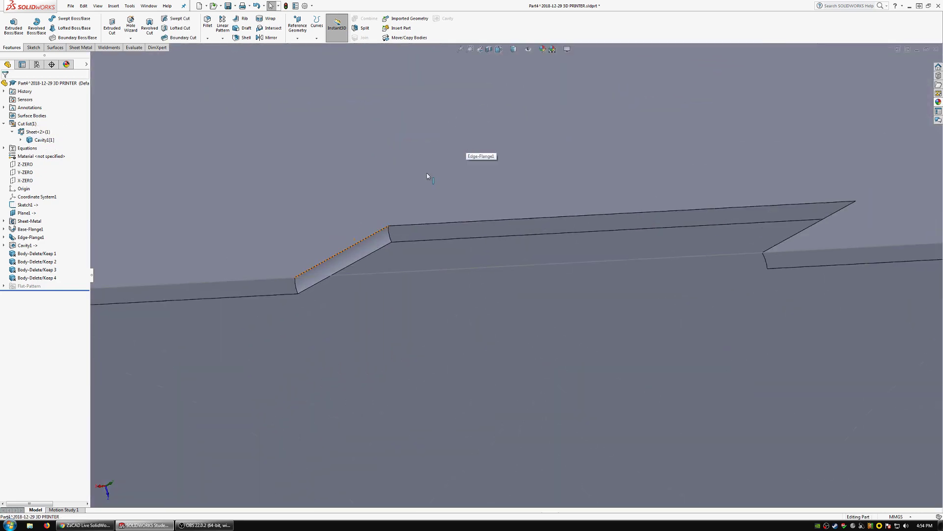
middle_drag(465, 148, 653, 188)
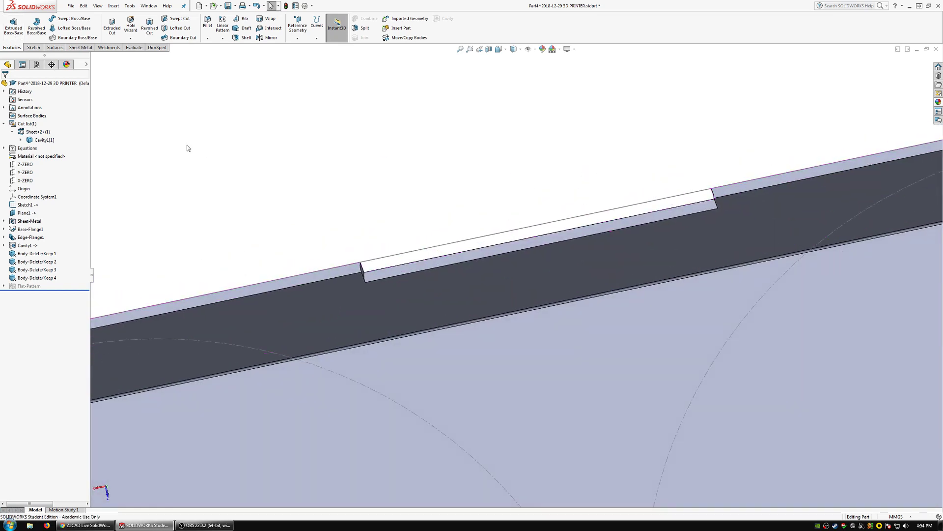
Step: Start a sketch on the long flange's narrow rim face and draw a three-point center rectangle beside the notch, parallel to the rim
click(33, 47)
click(10, 22)
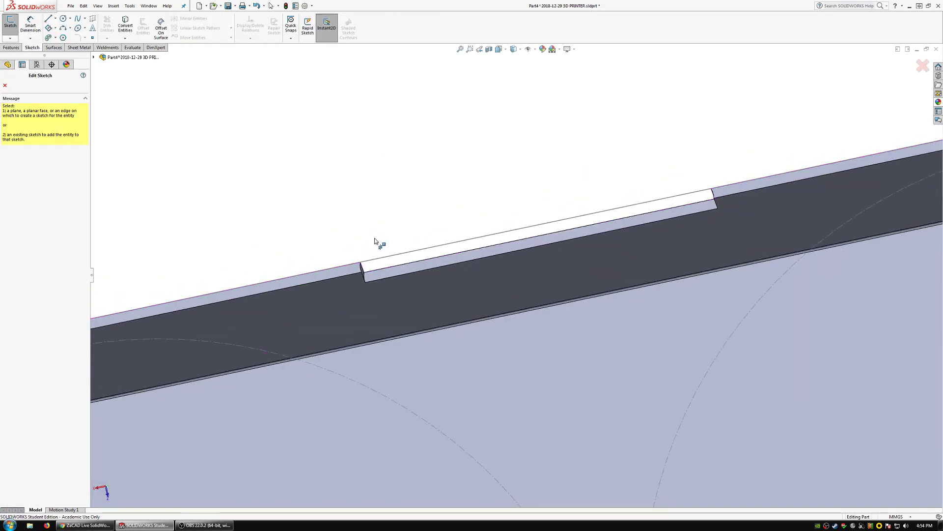
click(347, 269)
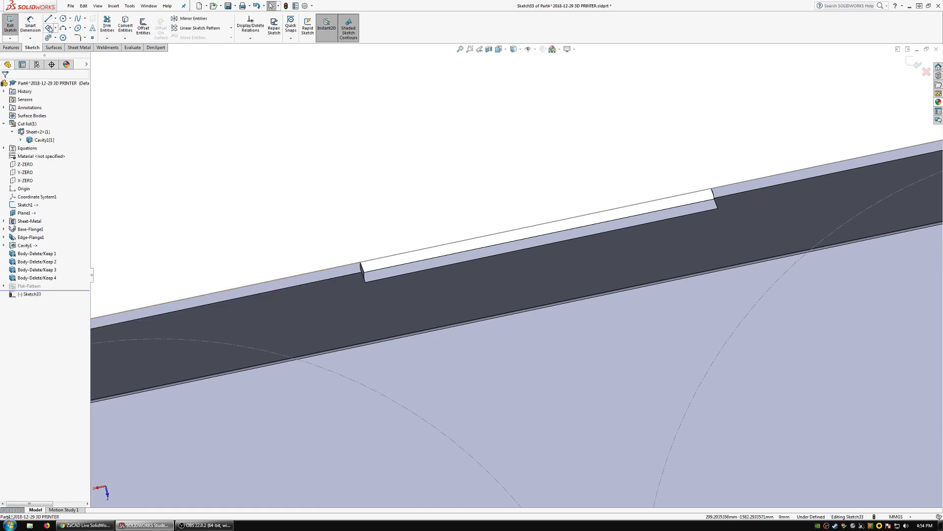
click(50, 28)
click(555, 193)
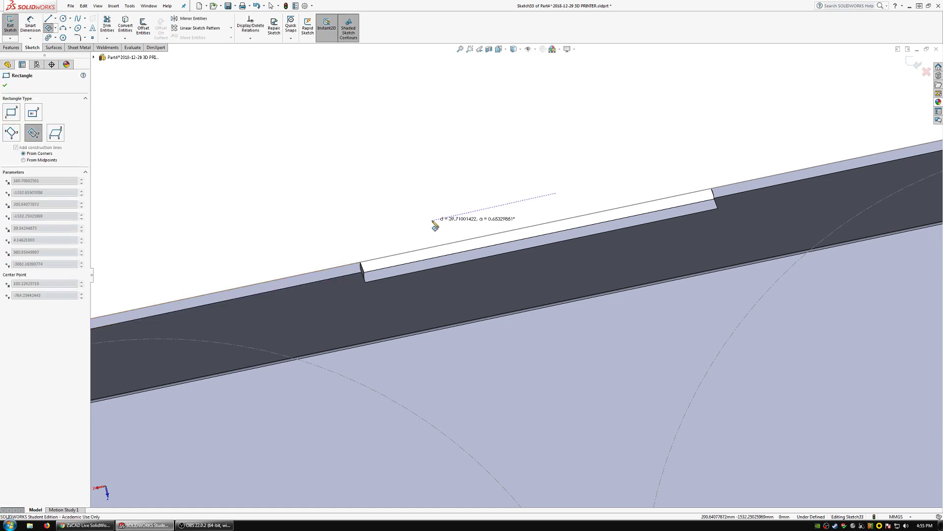
click(390, 227)
click(386, 205)
key(Escape)
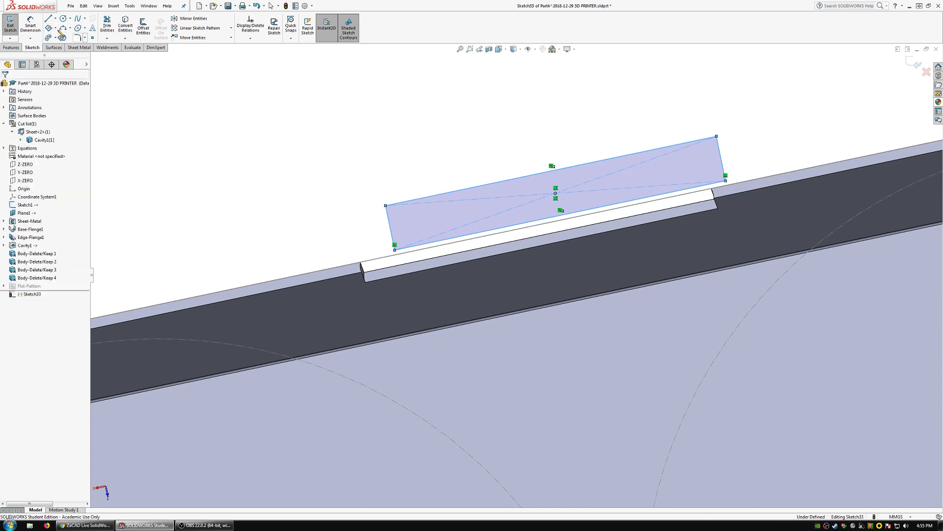
Step: Make the rectangle's lower corner coincident with the inner edge of the flange rim
click(346, 277)
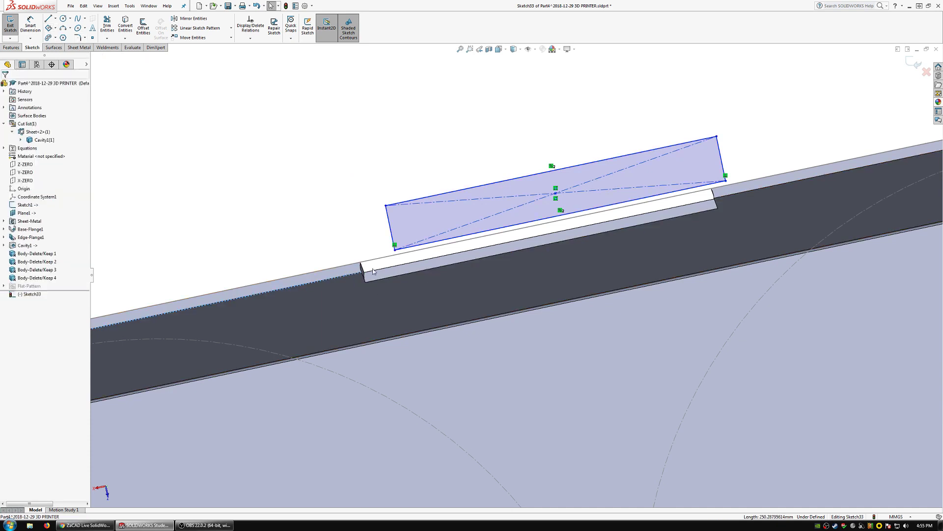
ctrl+click(395, 250)
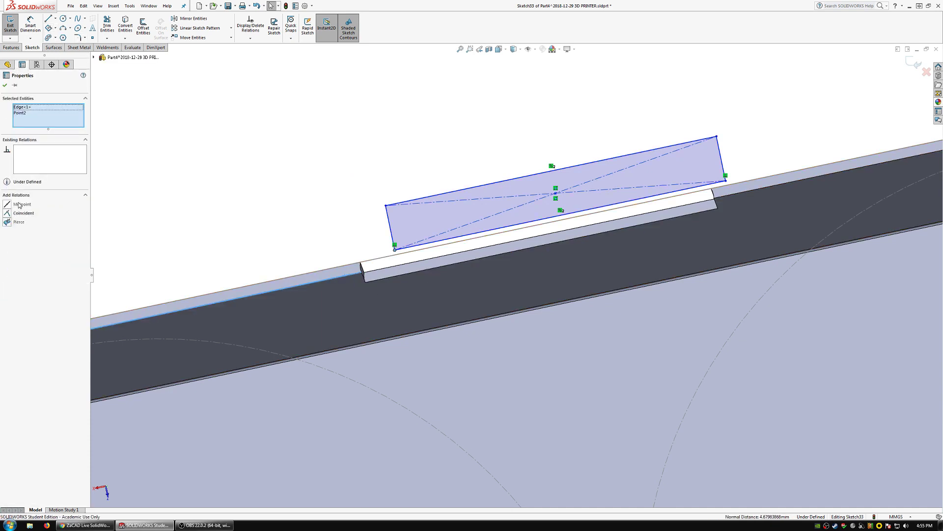
scroll(389, 253, up, 5)
scroll(420, 274, down, 6)
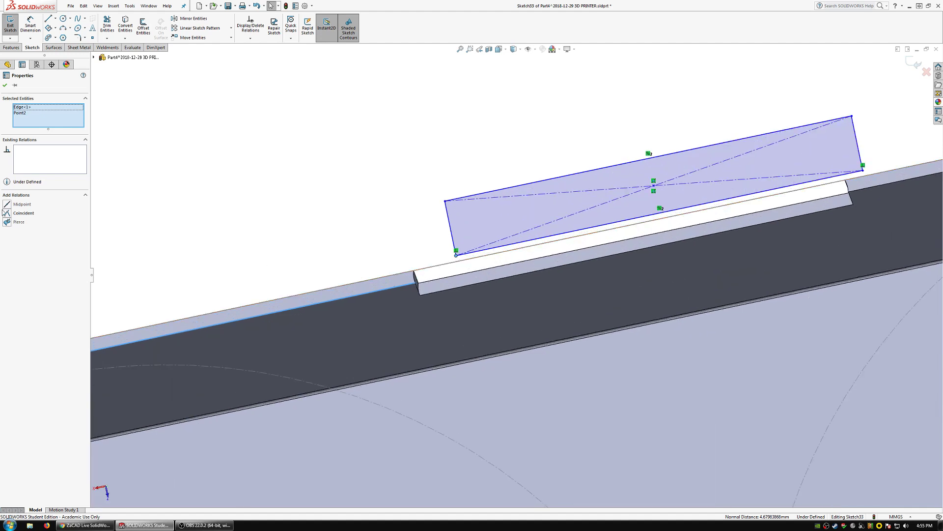
click(22, 214)
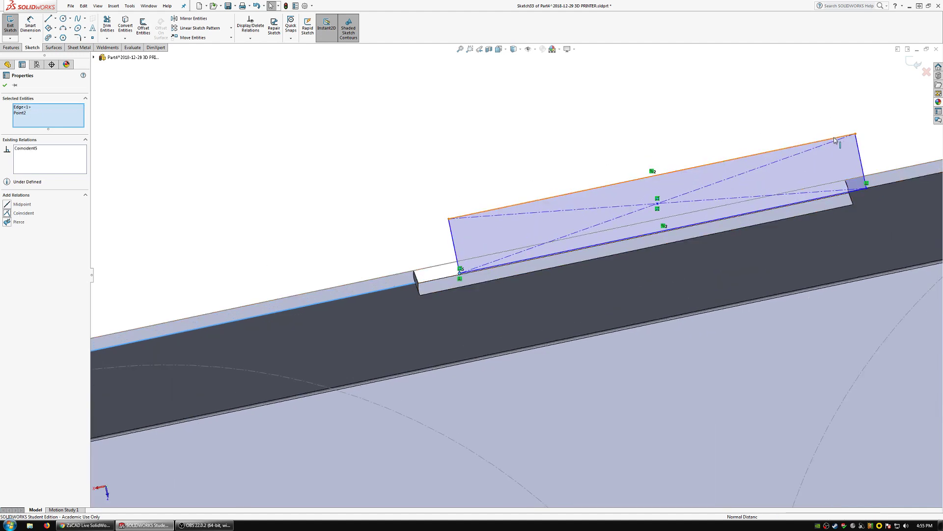
Step: Make the rectangle's outer long side collinear with the outer edge line of the flange
click(491, 210)
ctrl+click(391, 275)
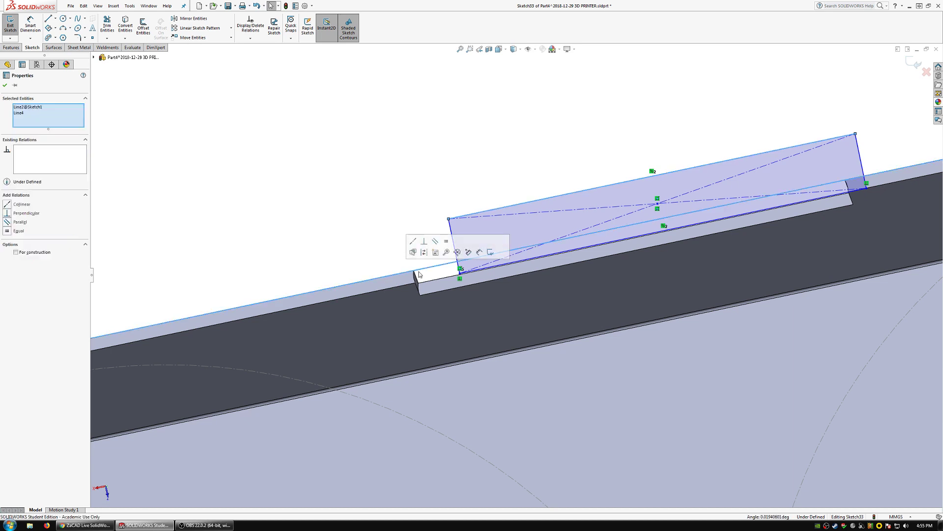
click(22, 205)
click(348, 178)
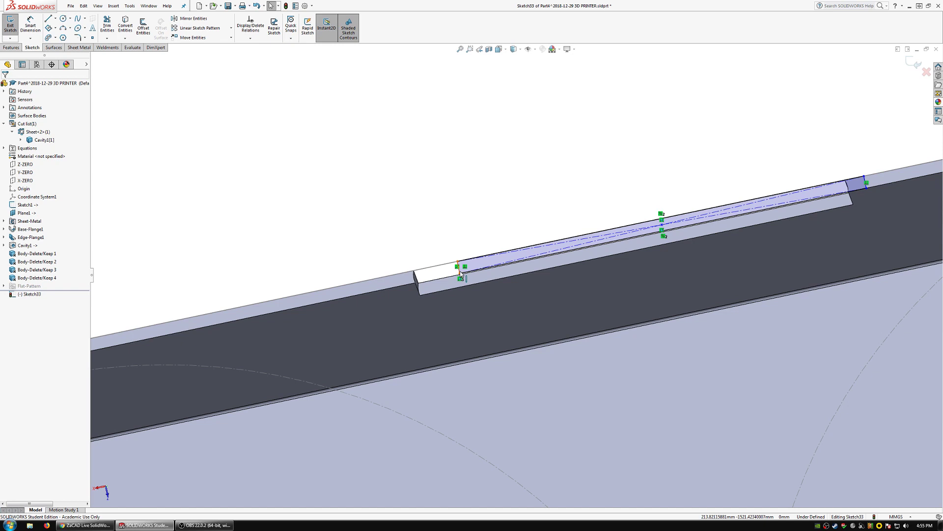
Step: Stretch the rectangle's short side past the near end of the notch and dimension its offset from the notch as 1 mm
drag(461, 274, 364, 289)
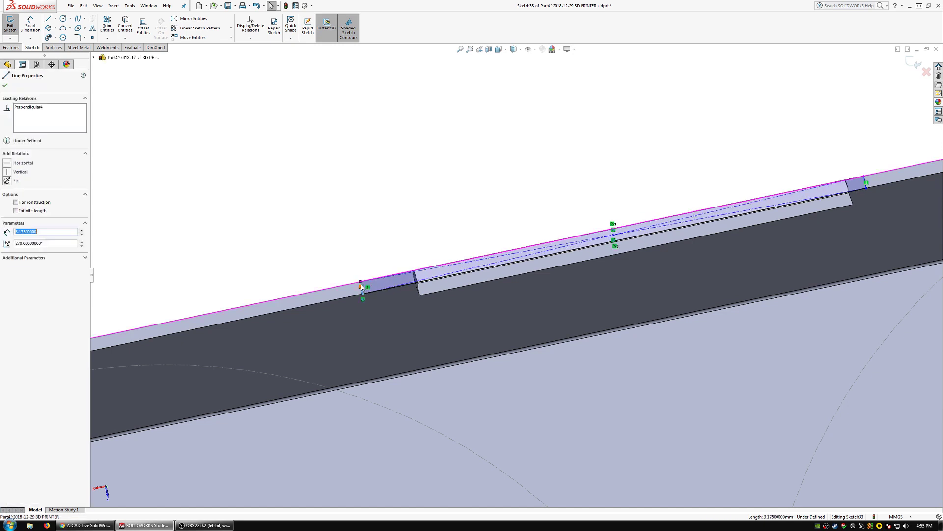
click(30, 22)
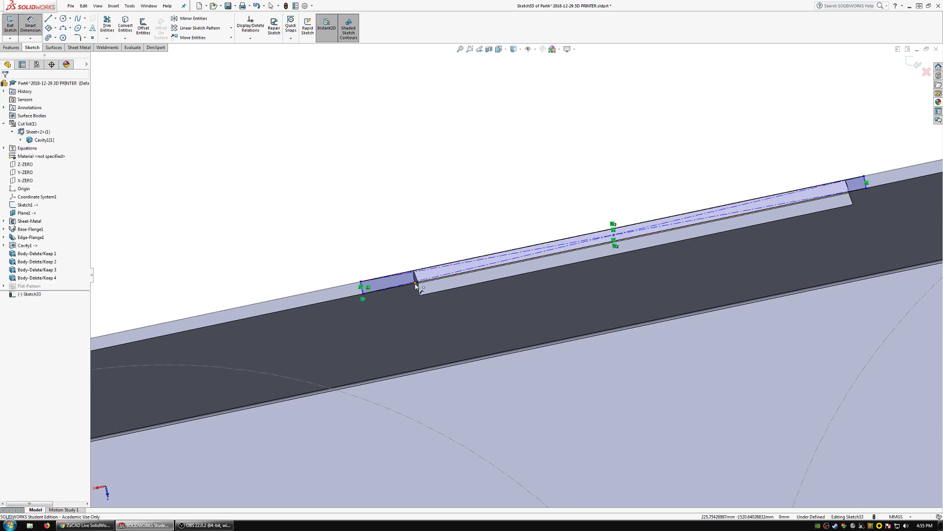
click(366, 290)
click(374, 216)
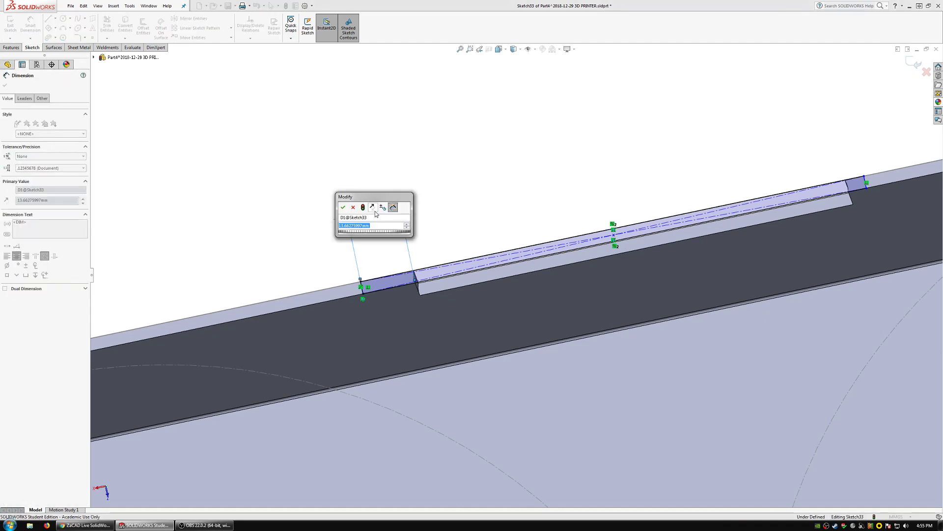
text(1)
key(Return)
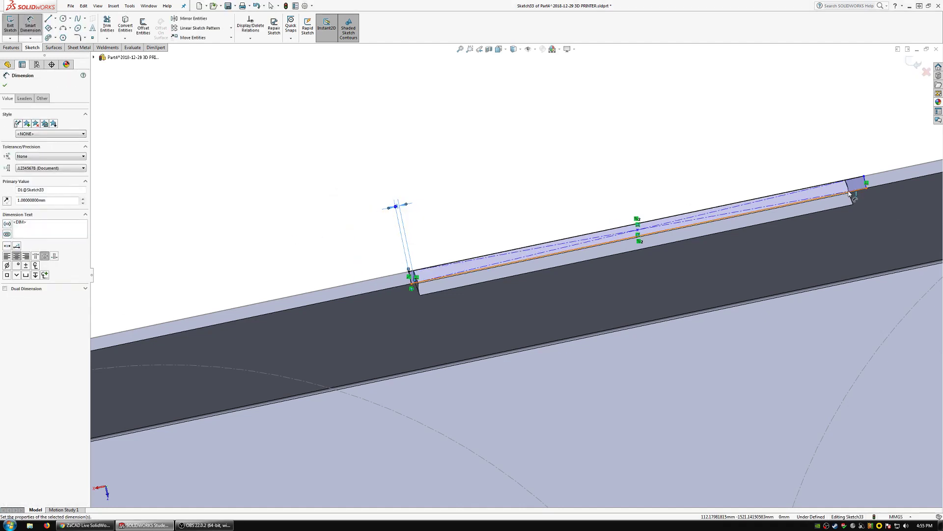
Step: Dimension the offset between the rectangle's far short side and the far end of the notch as 1 mm
click(850, 194)
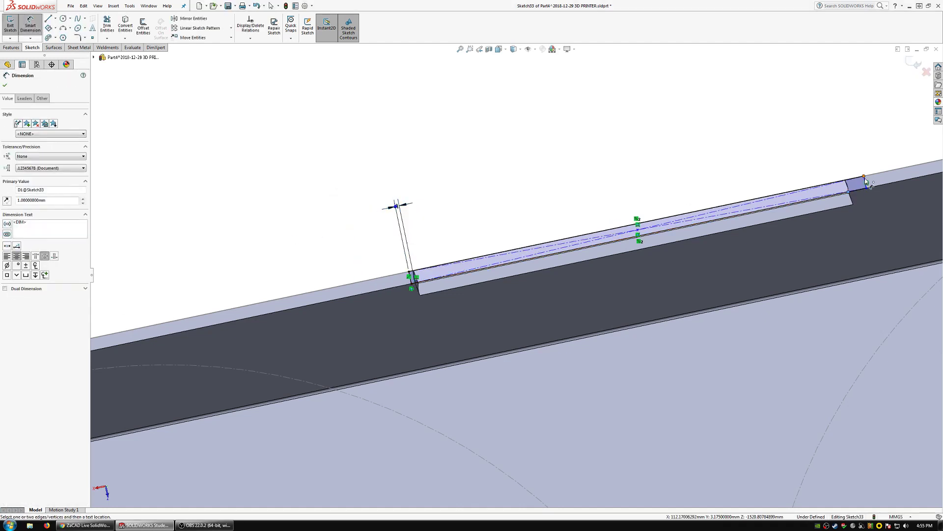
click(865, 180)
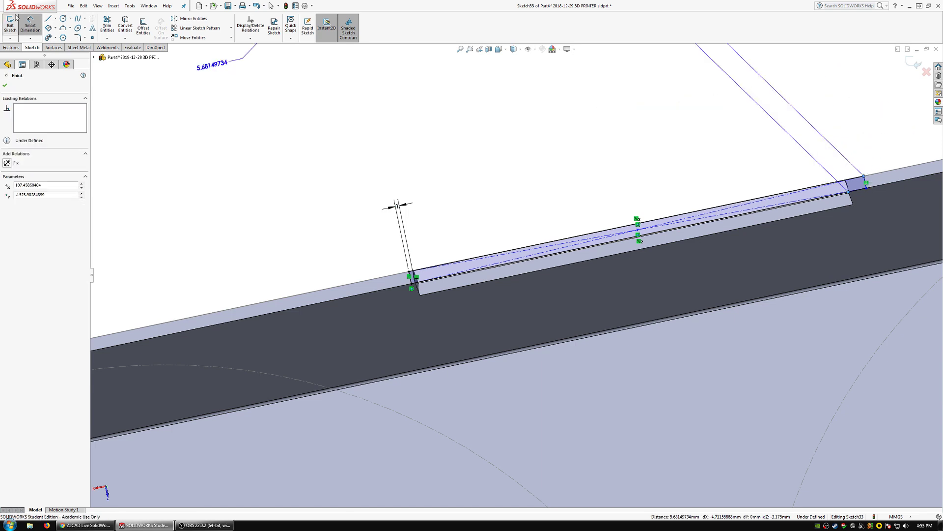
key(Escape)
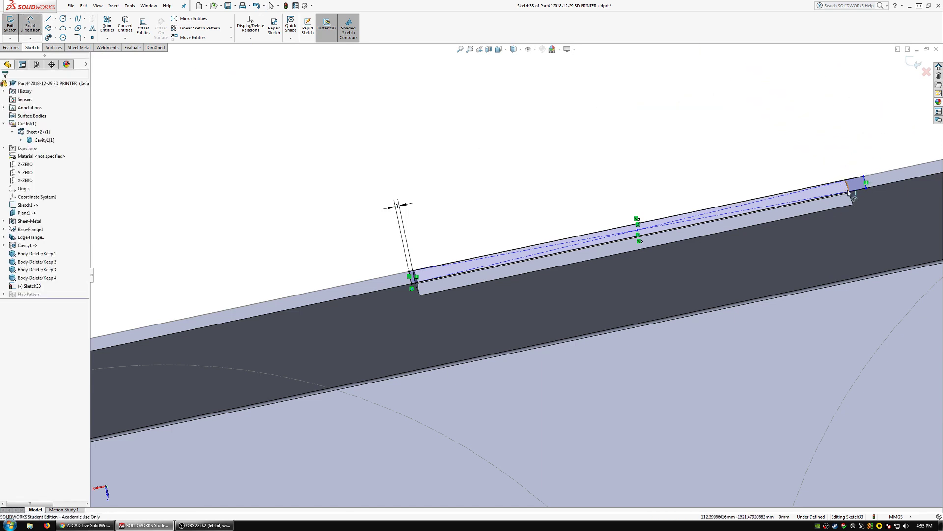
click(867, 187)
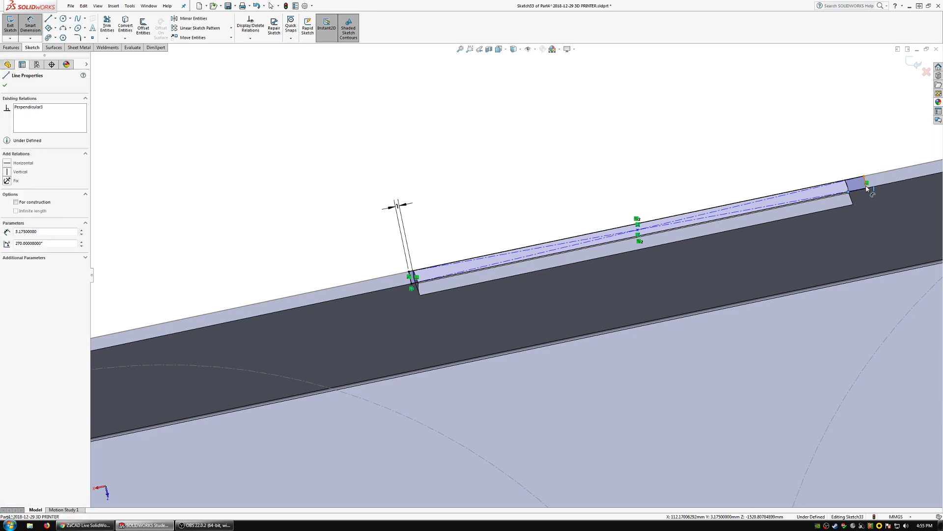
click(844, 145)
key(Return)
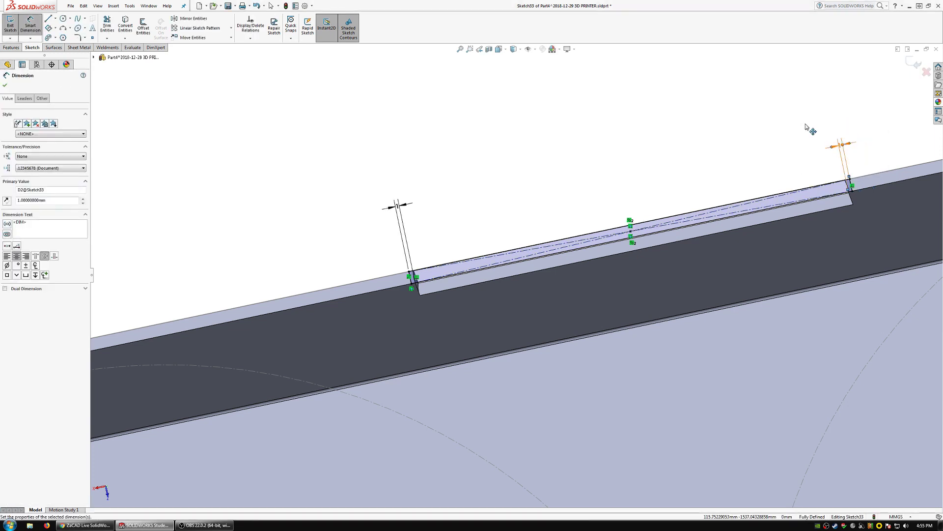
Step: Cut-extrude the rectangle from the sketch plane up to the vertex at the notch's inner corner, with Normal cut turned off
click(11, 47)
click(112, 27)
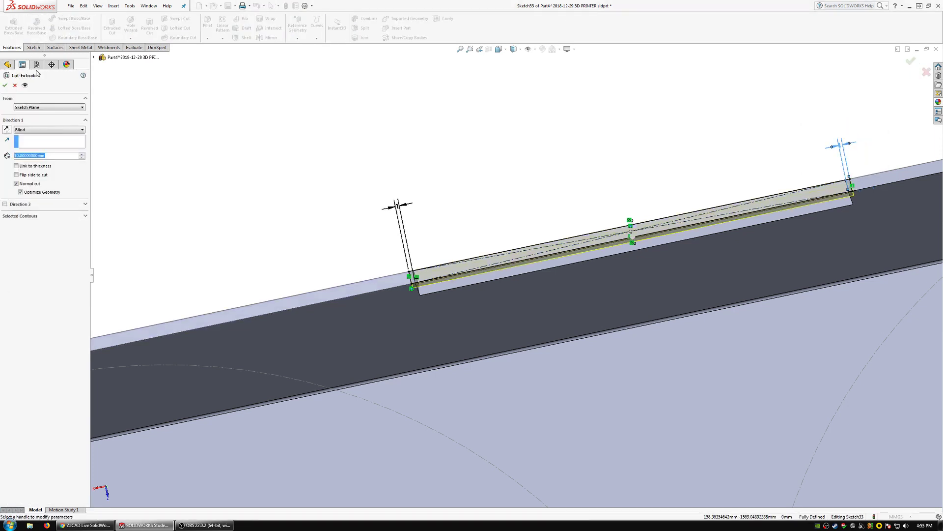
click(47, 130)
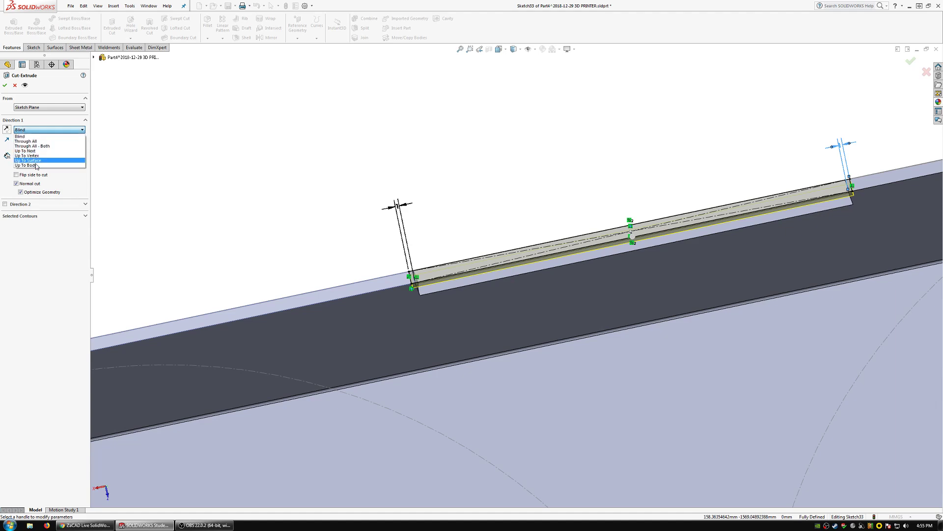
click(47, 133)
middle_drag(439, 252, 368, 308)
click(28, 131)
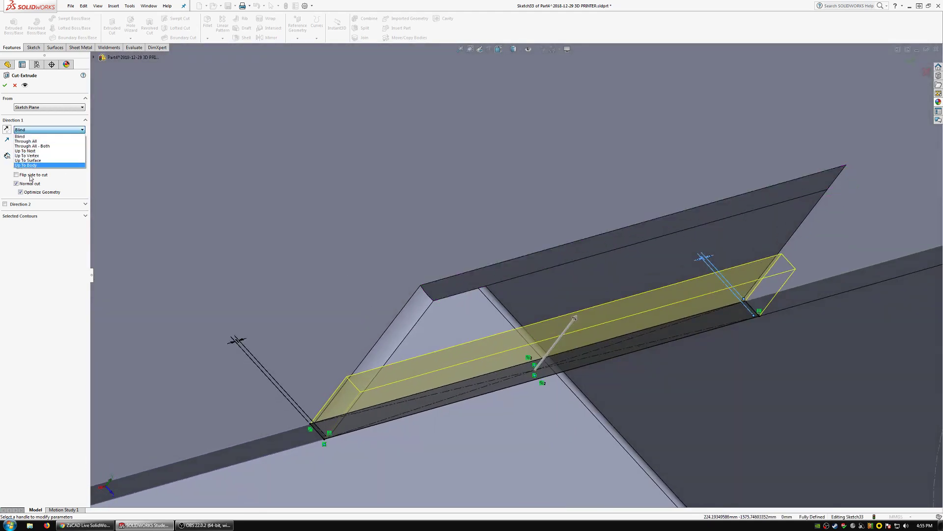
click(28, 155)
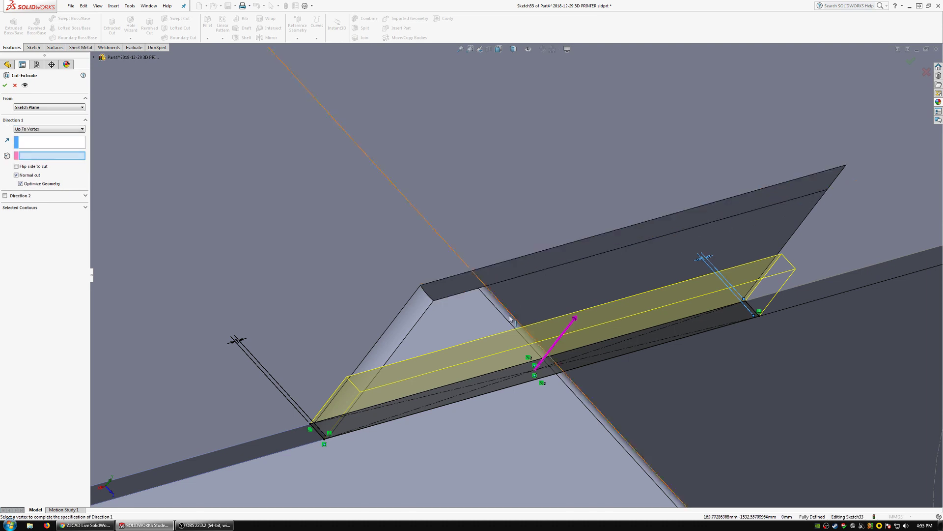
click(434, 301)
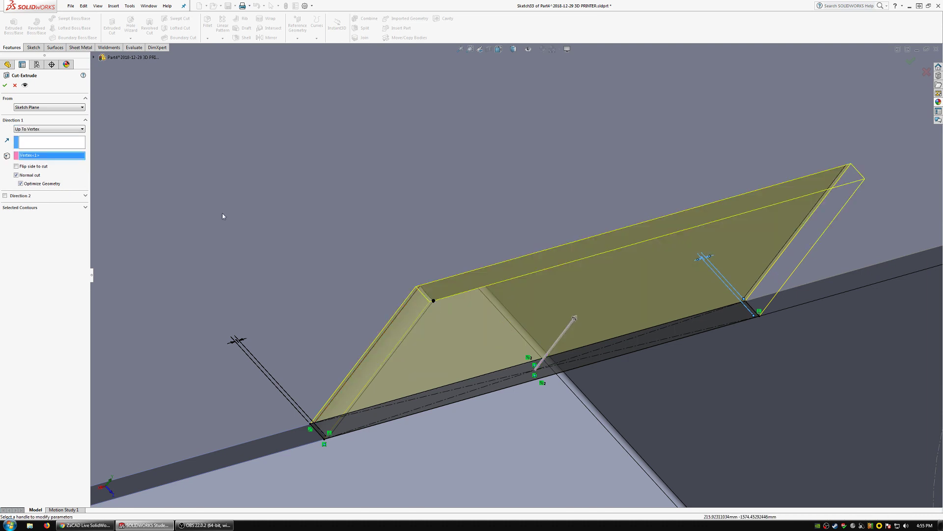
click(5, 85)
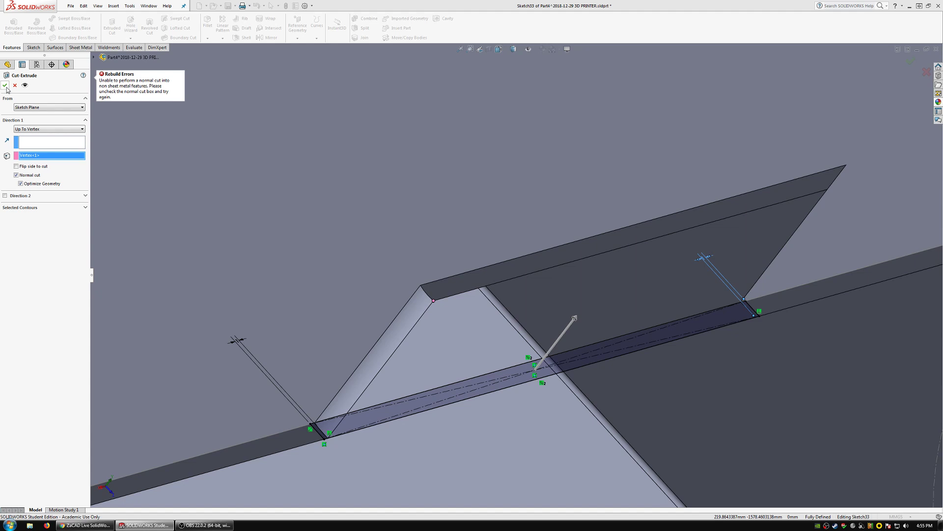
click(24, 175)
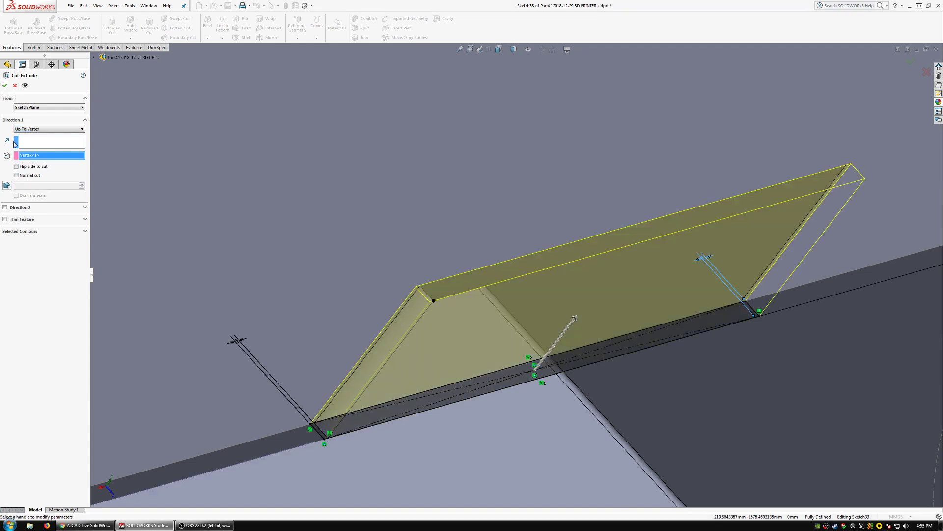
click(5, 85)
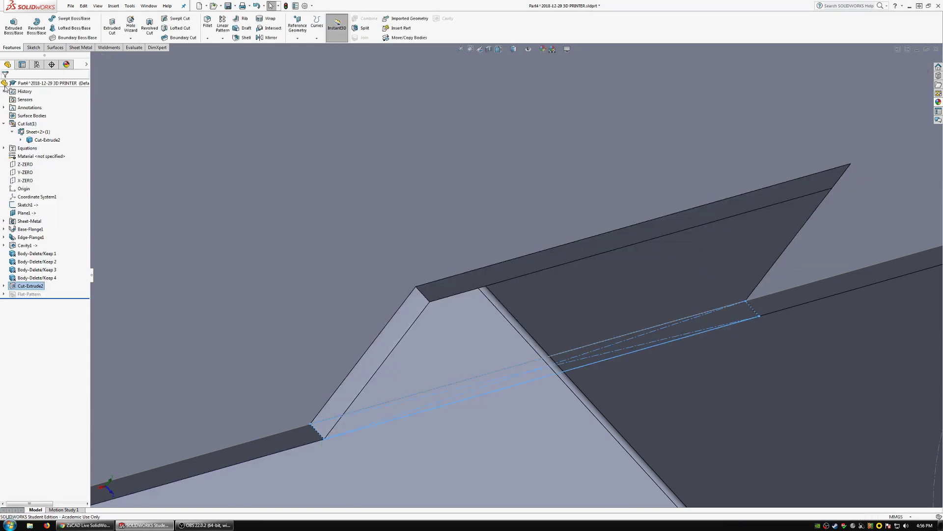
Step: Examine the widened notch and the whole cover from several sides
middle_drag(432, 327, 439, 266)
scroll(446, 208, down, 3)
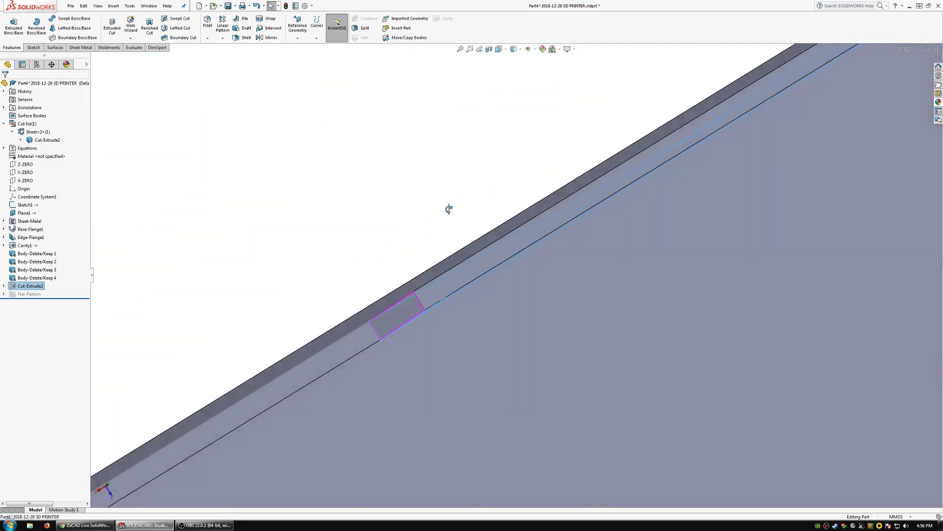
middle_drag(447, 208, 461, 195)
scroll(461, 195, up, 2)
click(373, 210)
scroll(375, 211, up, 3)
middle_drag(614, 292, 689, 358)
scroll(690, 358, up, 5)
mouse_move(536, 356)
middle_down()
mouse_move(683, 177)
mouse_move(684, 248)
mouse_move(567, 312)
mouse_move(596, 364)
mouse_move(619, 270)
mouse_move(638, 318)
mouse_move(617, 354)
middle_up()
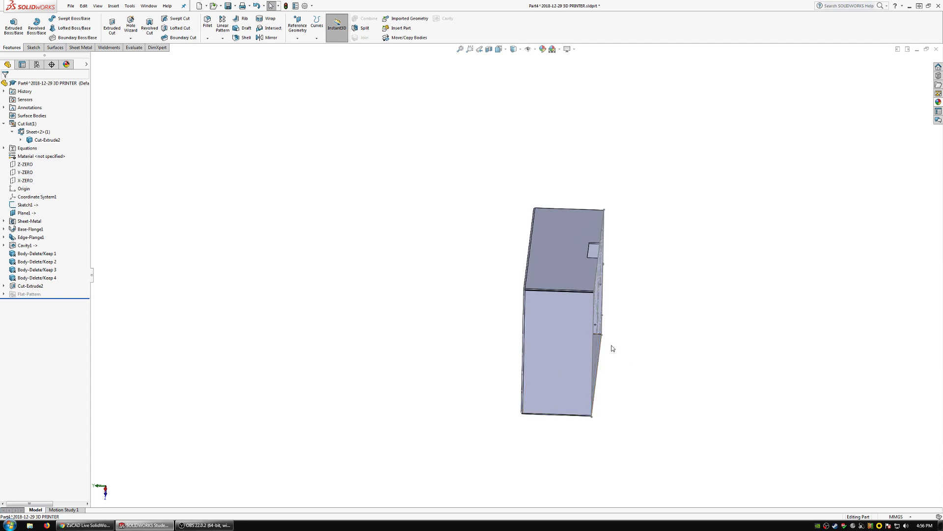
Step: Hide the first layout sketch and the reference plane Plane1
scroll(590, 317, down, 5)
click(21, 205)
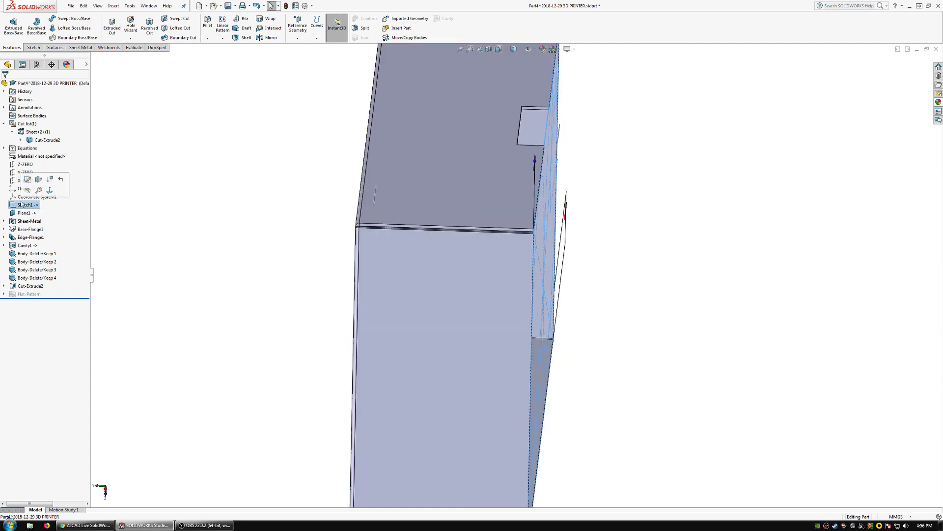
click(24, 212)
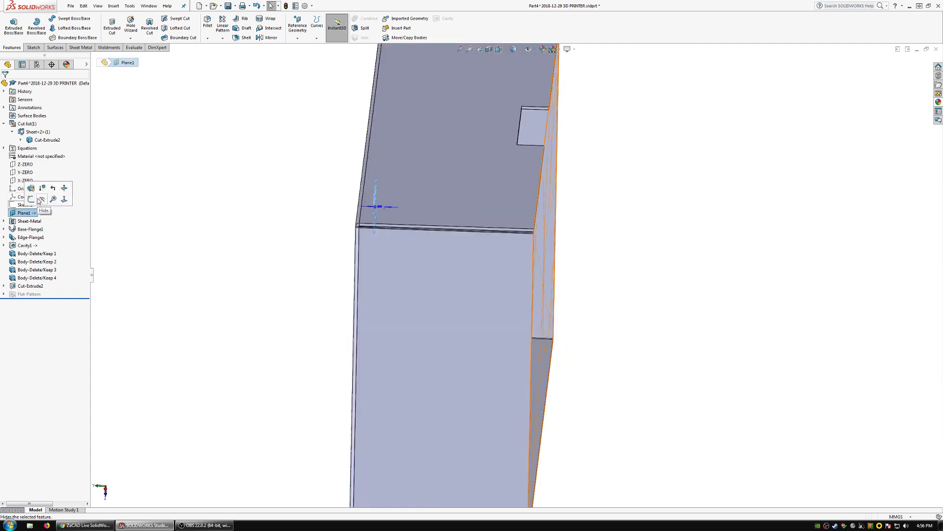
click(42, 200)
Step: Start a sketch on the large outer face of the edge flange and view it square-on with its long side upright
scroll(516, 309, up, 5)
middle_drag(516, 310, 498, 301)
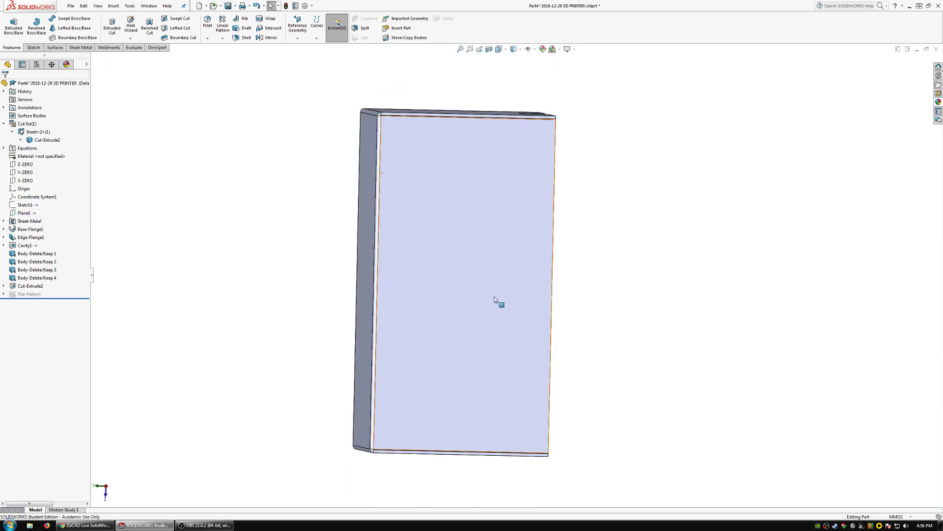
click(499, 287)
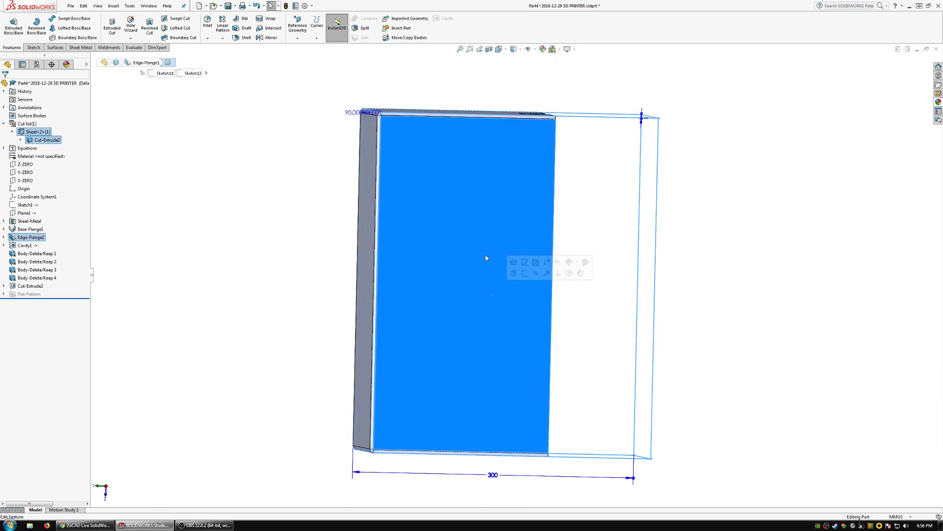
click(27, 49)
click(9, 25)
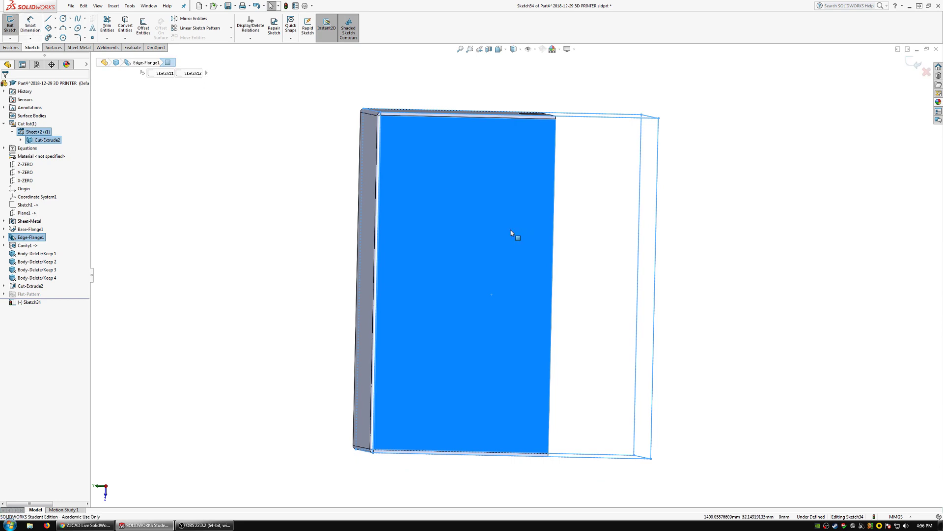
click(28, 301)
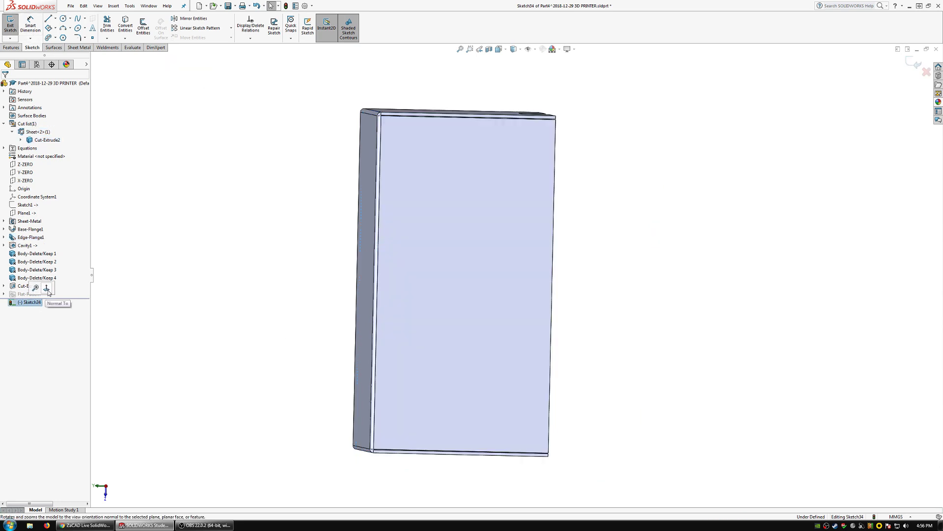
click(66, 298)
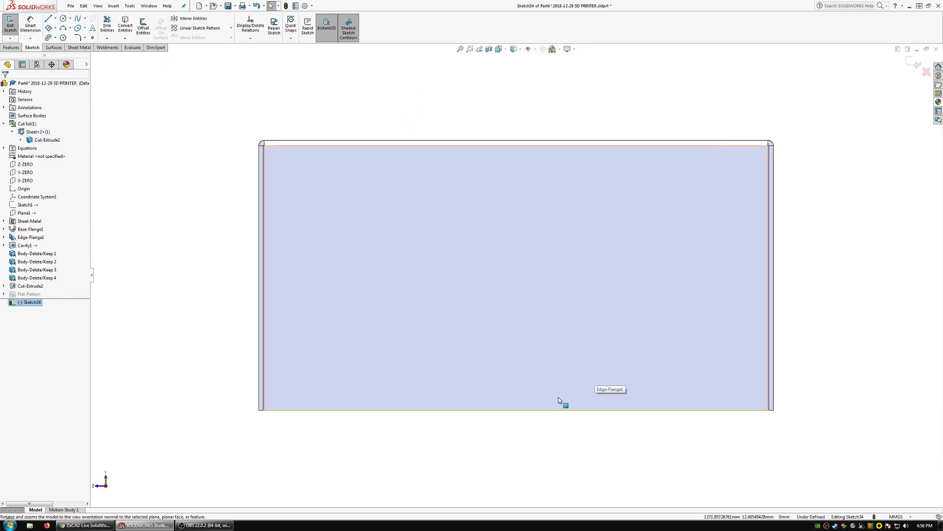
key(ctrl+8)
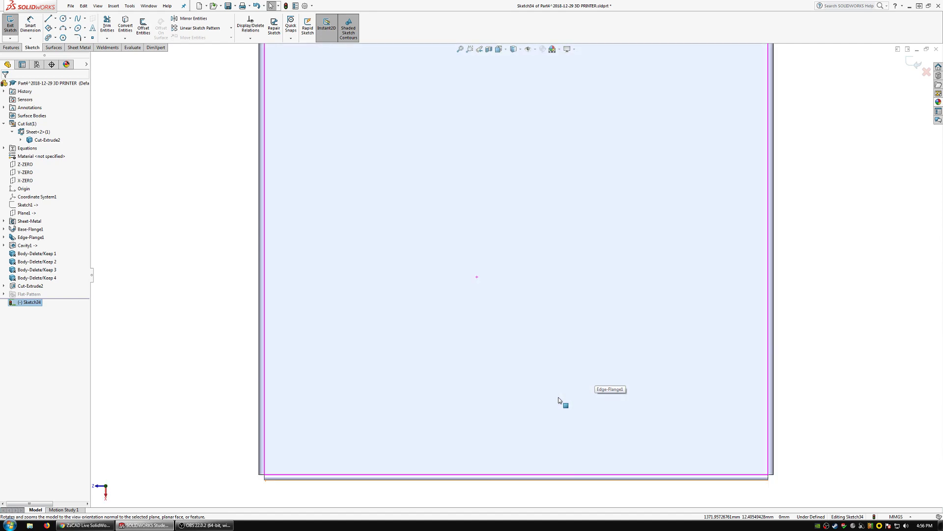
key(ctrl+8)
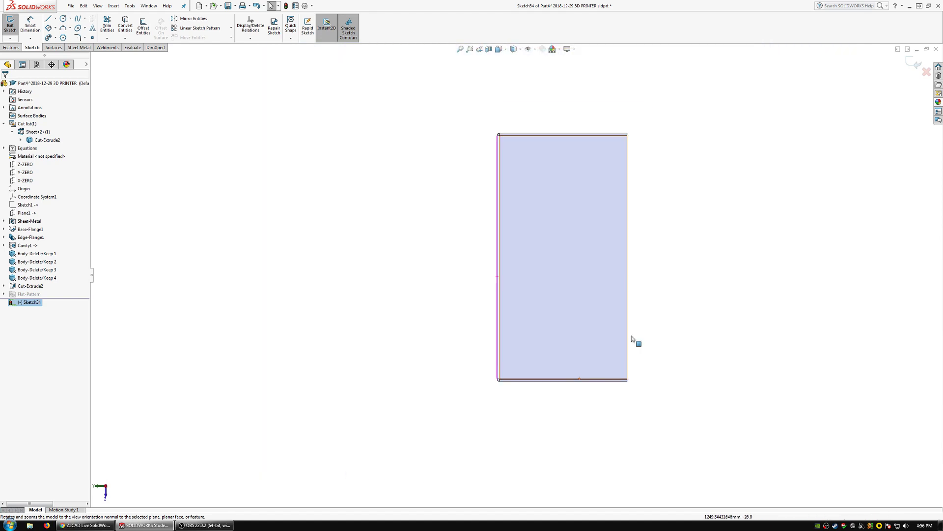
scroll(659, 221, down, 2)
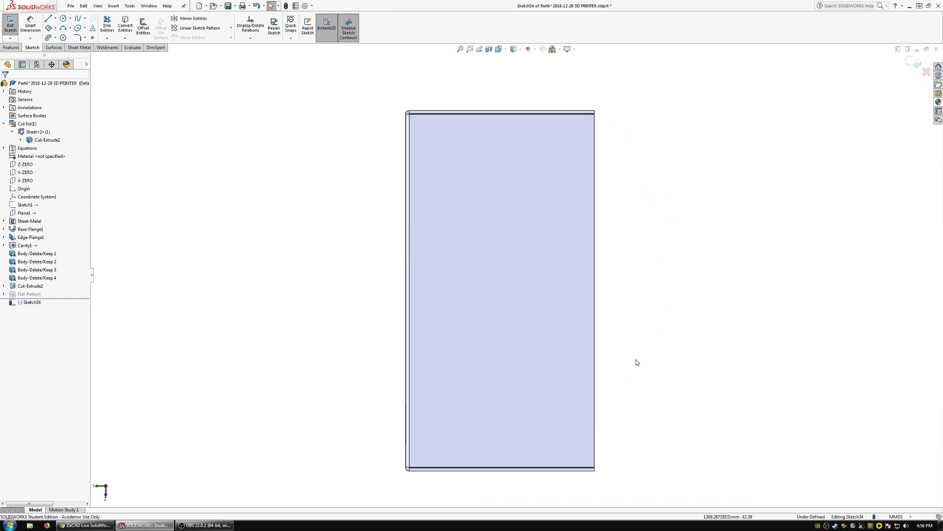
Step: Sketch a closed hook-shaped tab outline with lines, projecting outward from the upper part of the flange's open edge and bending downward
click(47, 19)
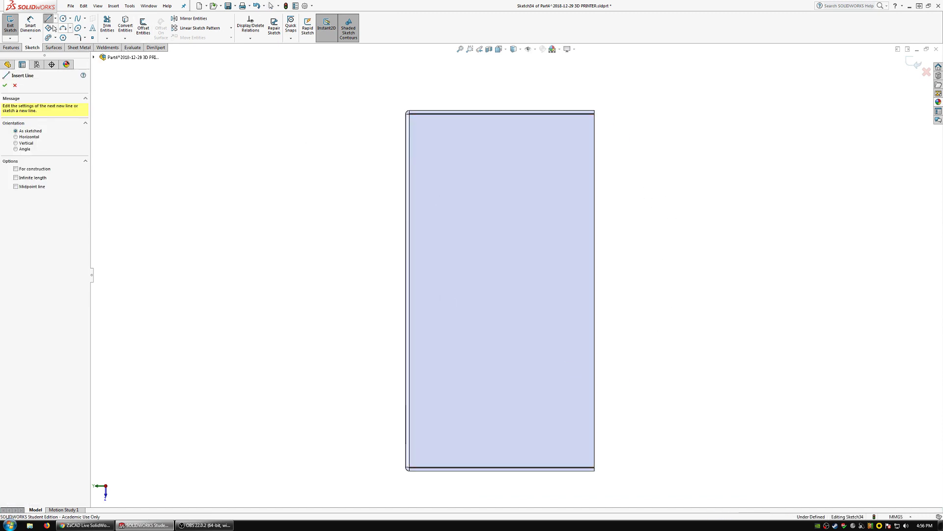
click(595, 141)
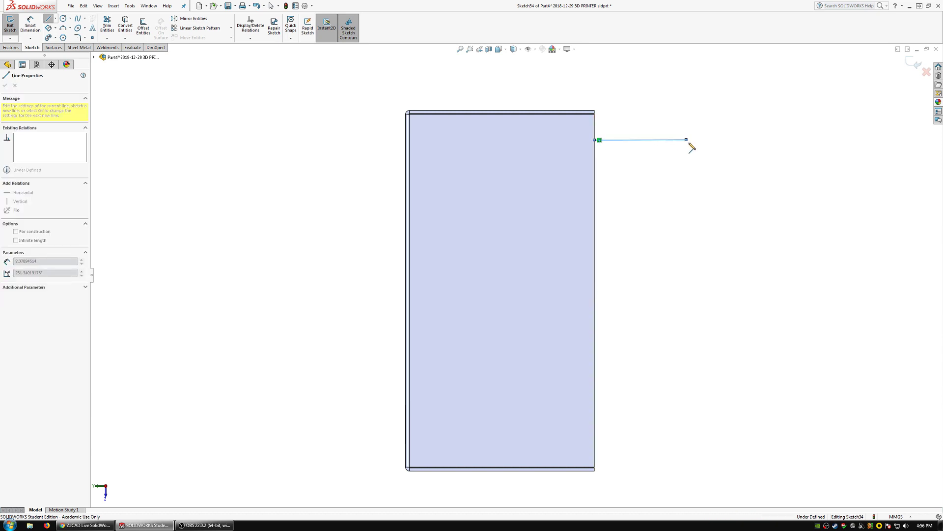
click(661, 226)
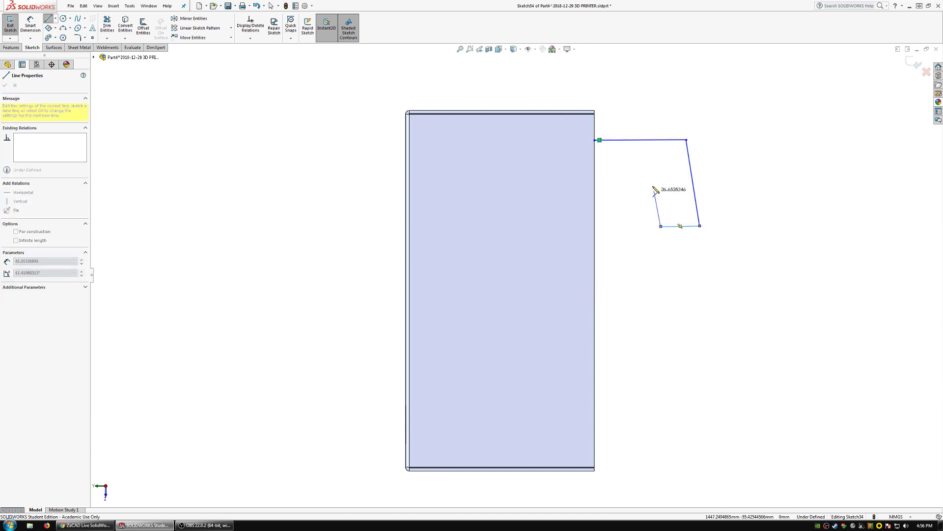
click(595, 179)
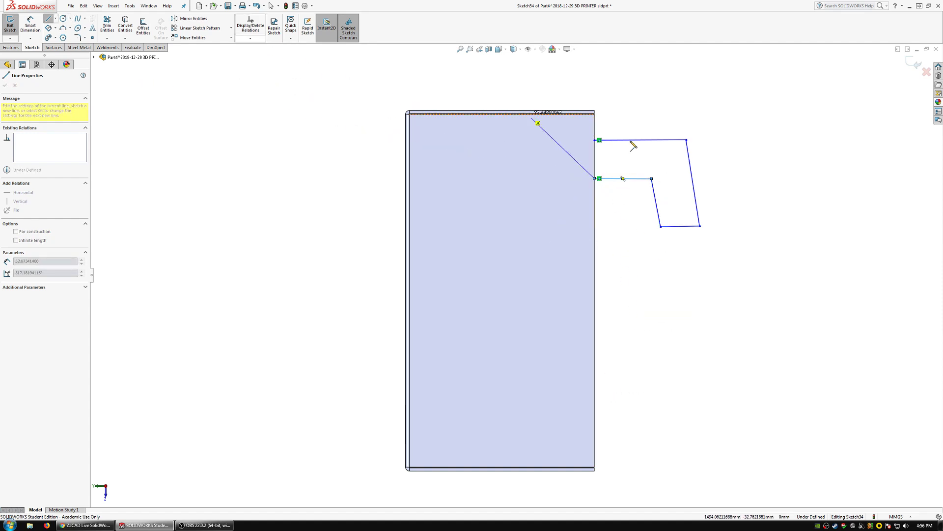
click(596, 140)
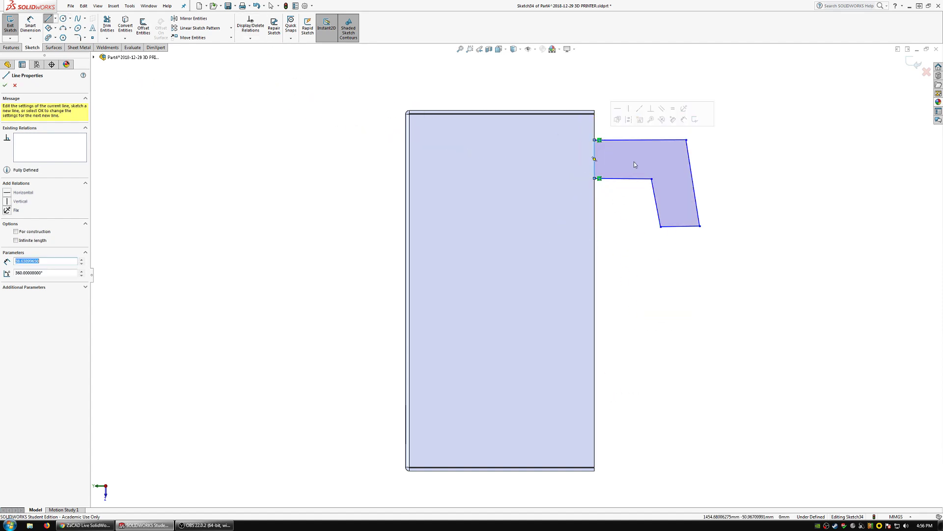
Step: Sketch a second closed hook-shaped outline pointing downward, attached near the lower end of the flange's open edge
click(599, 383)
click(720, 383)
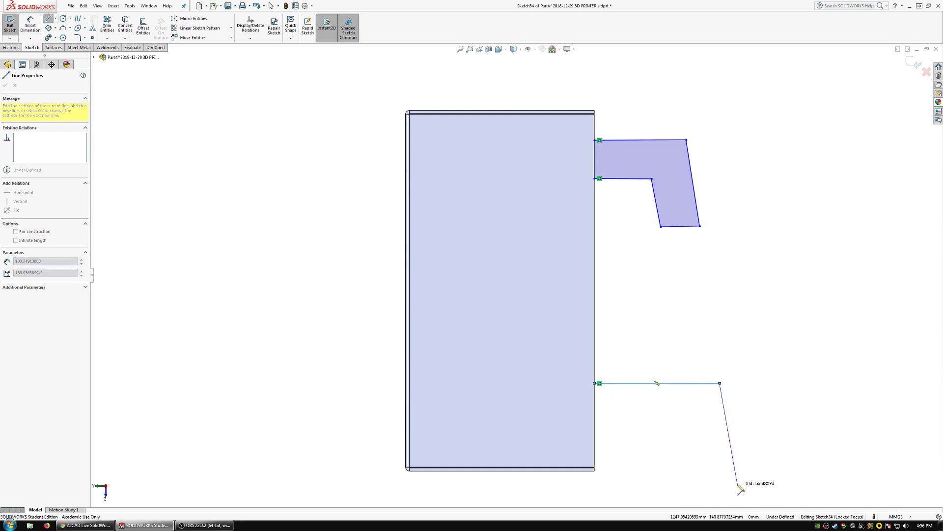
click(698, 476)
click(686, 411)
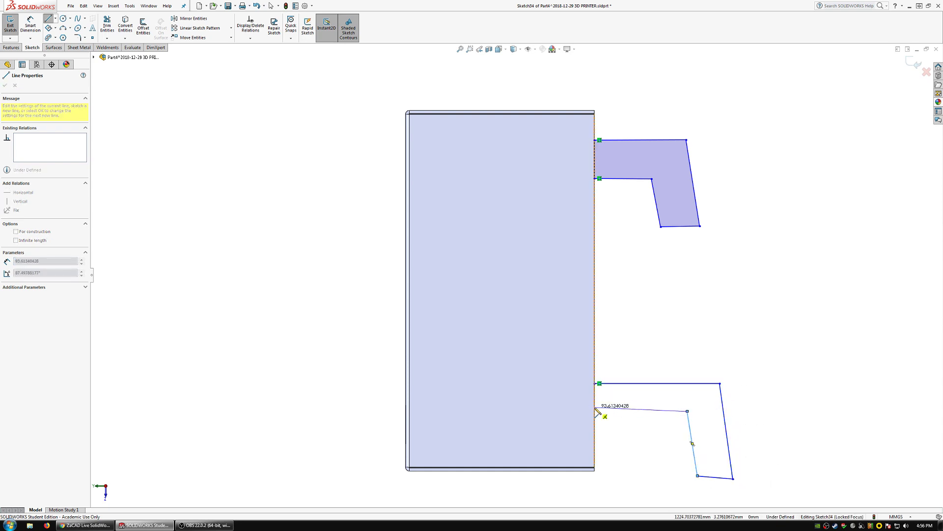
click(595, 407)
click(595, 383)
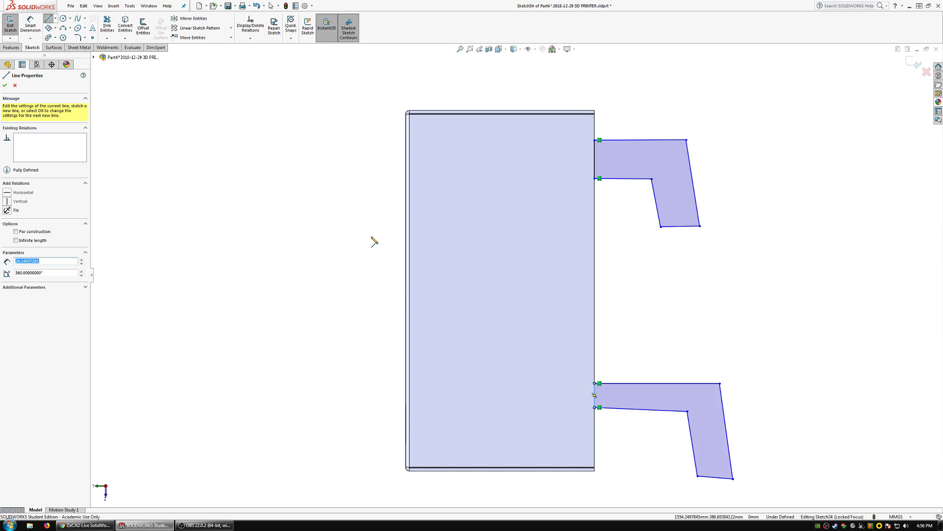
key(Escape)
click(30, 24)
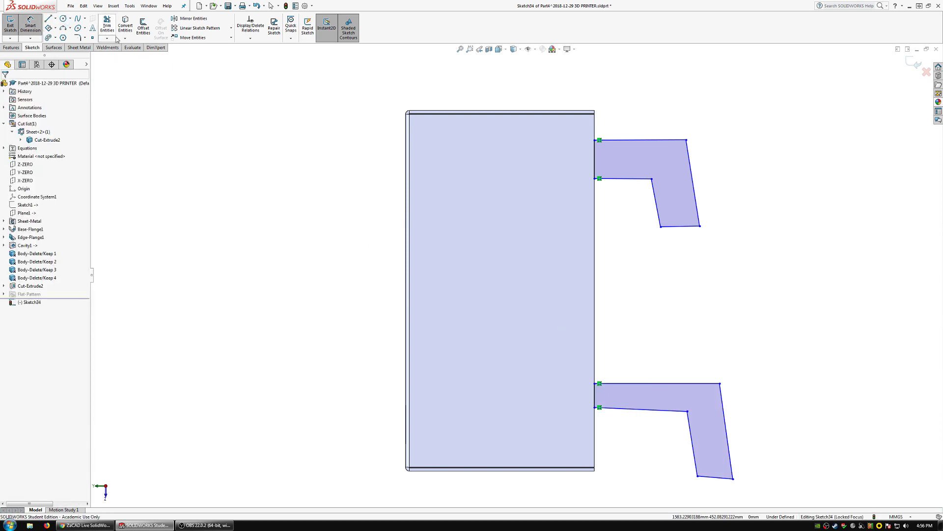
key(Escape)
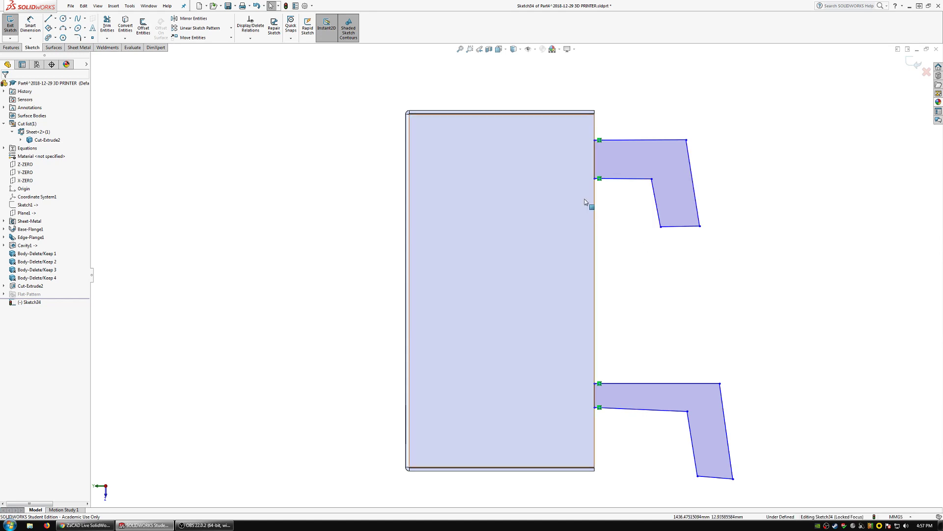
Step: Make the undersides of the two tabs' horizontal arms parallel and equal in length
click(619, 179)
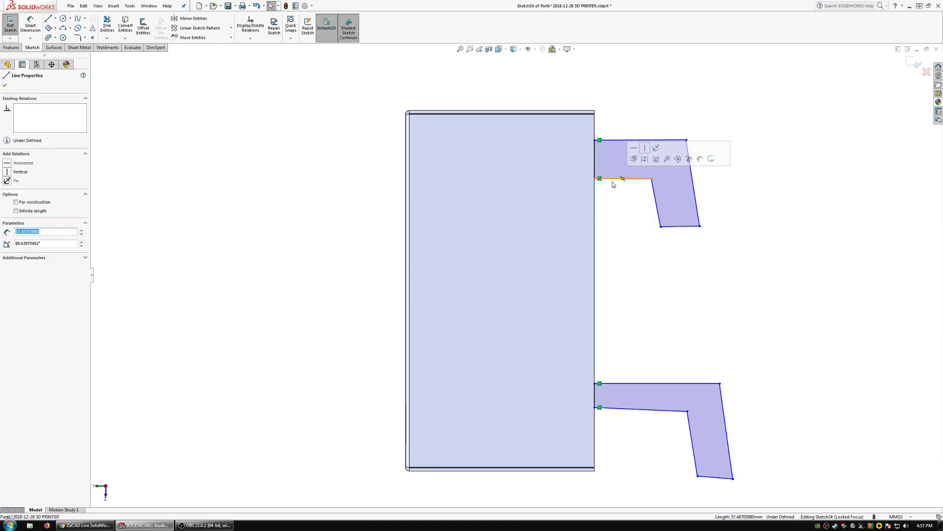
ctrl+click(599, 407)
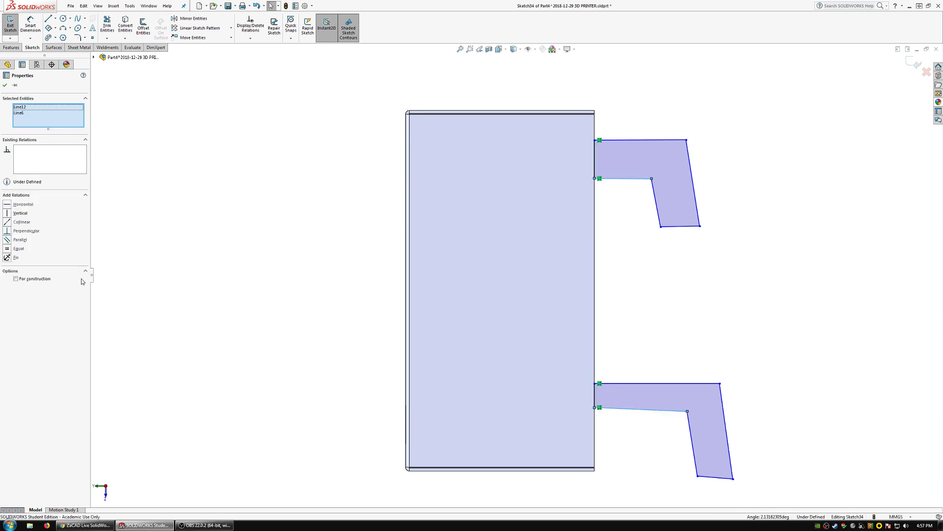
click(23, 239)
click(18, 248)
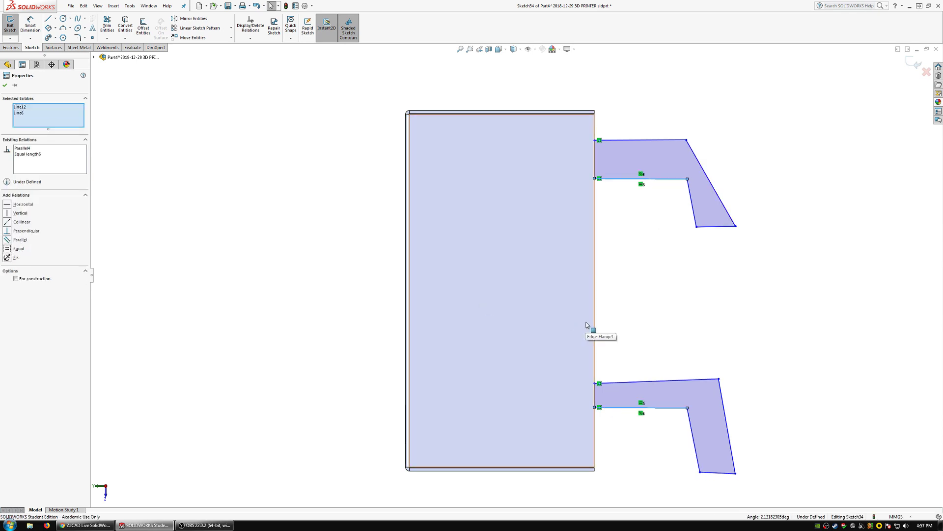
key(Escape)
Step: Make the lower tab's arm underside perpendicular to the flange's open edge and move its upper attachment point up along that edge
click(608, 407)
ctrl+click(595, 400)
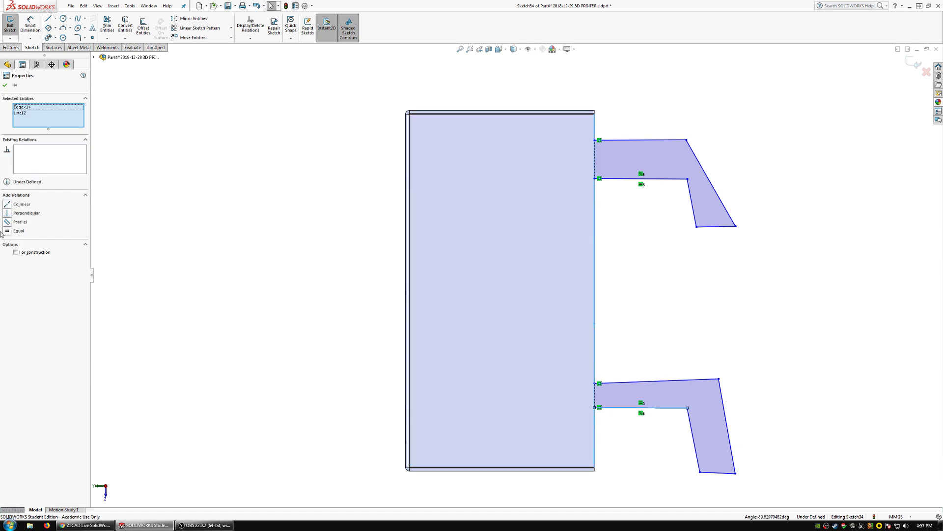
click(21, 214)
key(Escape)
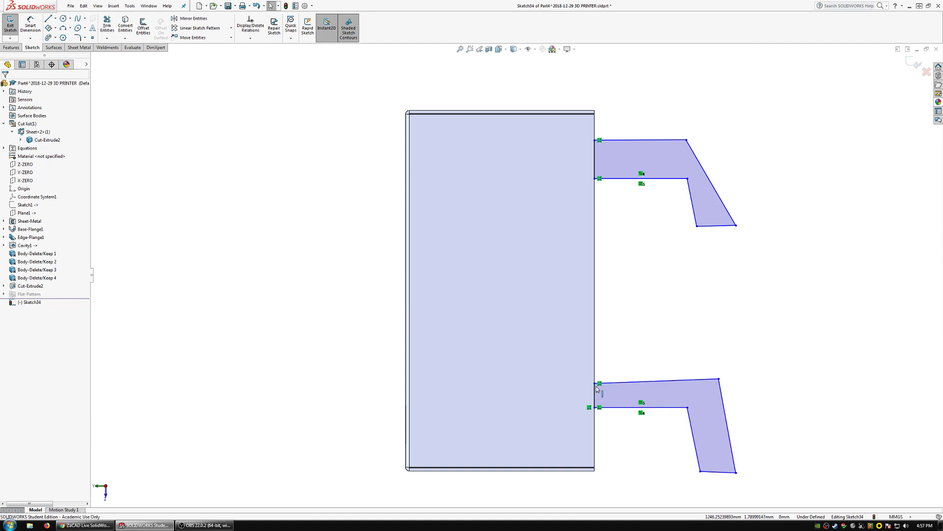
drag(596, 384, 614, 354)
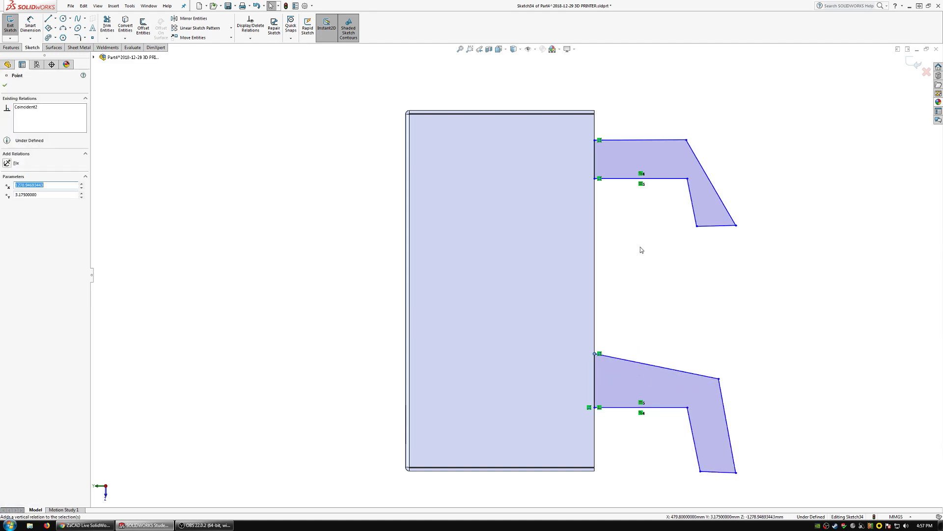
click(698, 340)
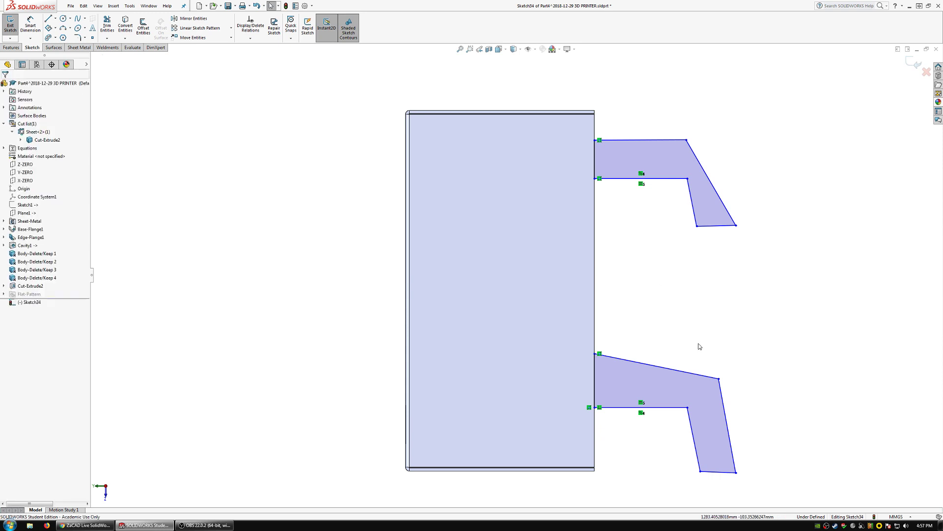
Step: Make the inner sides of the two tabs' downward legs parallel and equal in length
click(700, 465)
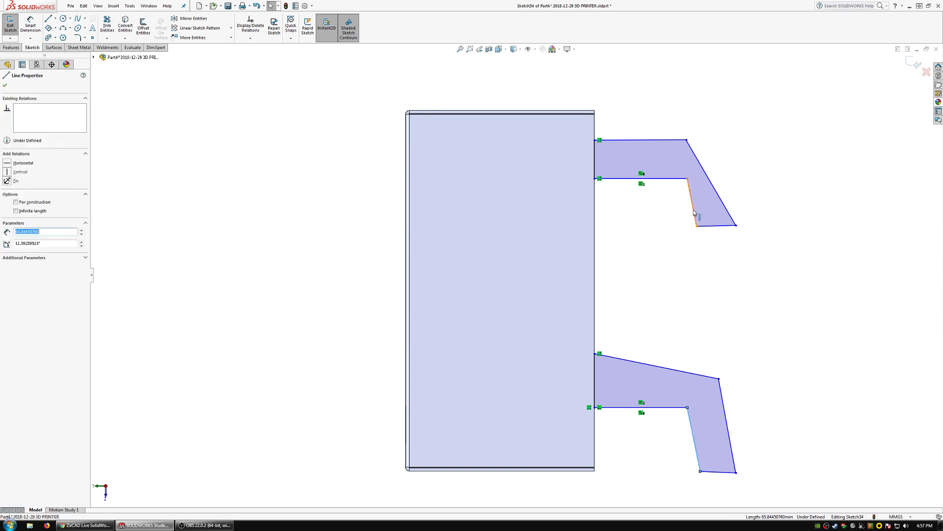
ctrl+click(694, 213)
click(21, 239)
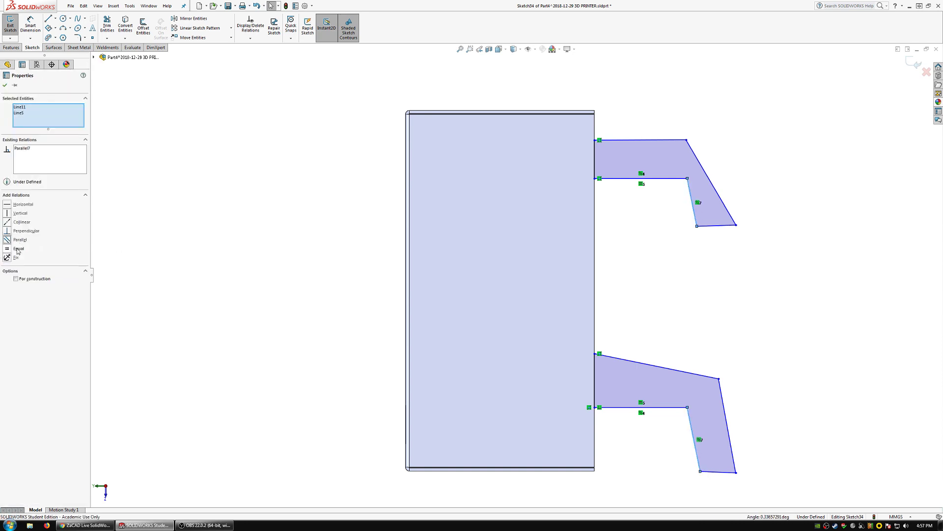
click(288, 268)
Step: Dimension the angle between the upper tab's inner leg side and the flange's open edge as 1°
click(30, 23)
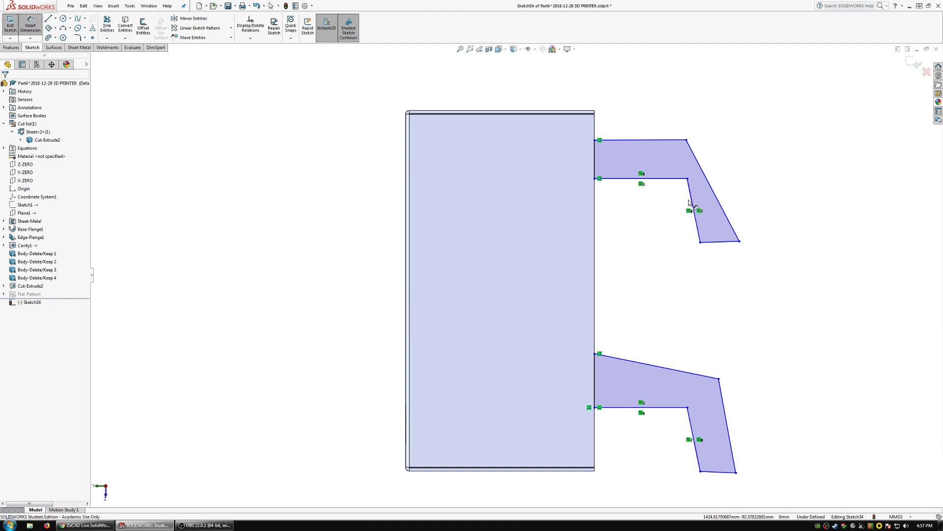
click(692, 204)
click(596, 211)
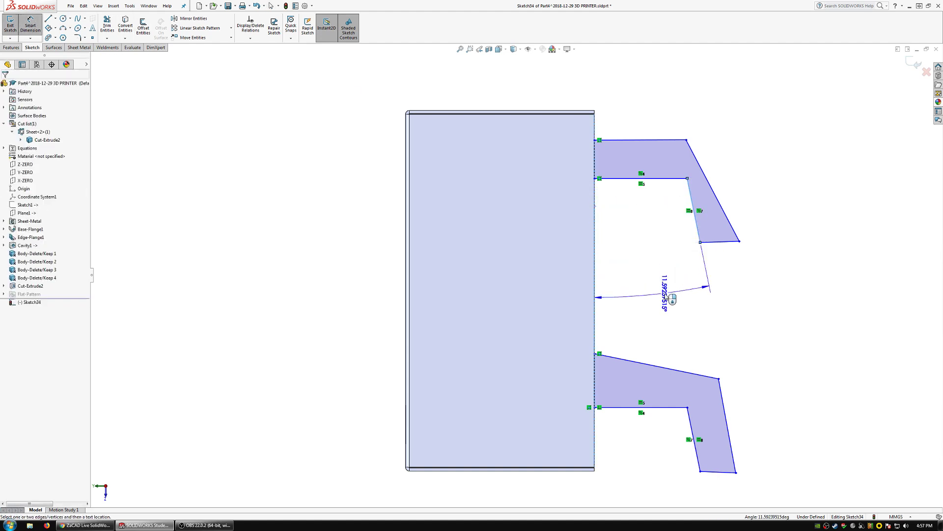
click(663, 297)
text(1)
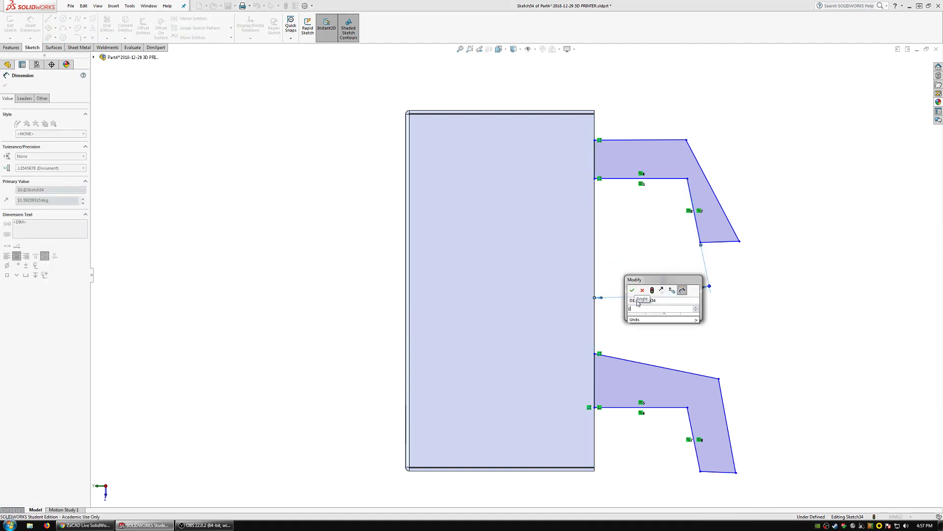
key(Return)
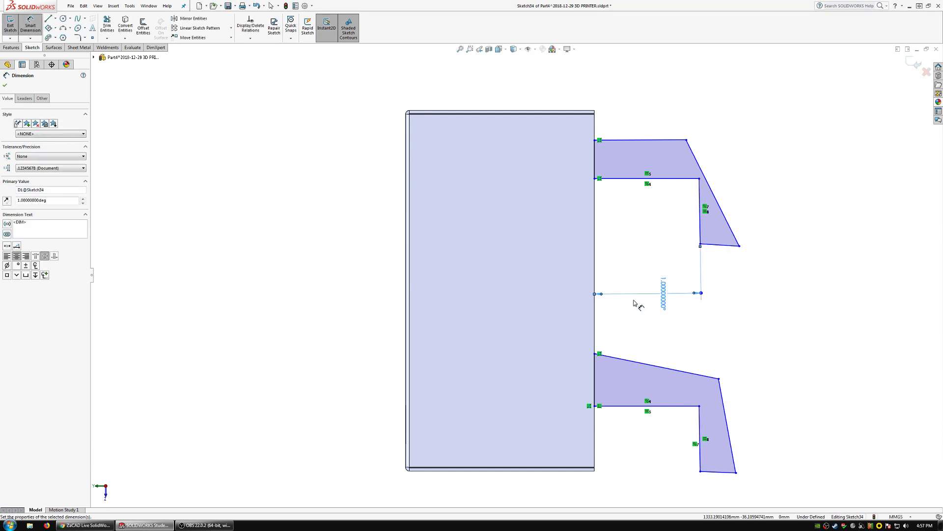
key(Escape)
Step: Move the upper tab's outer top corner outward until its outer leg side stands nearly upright
scroll(726, 228, down, 2)
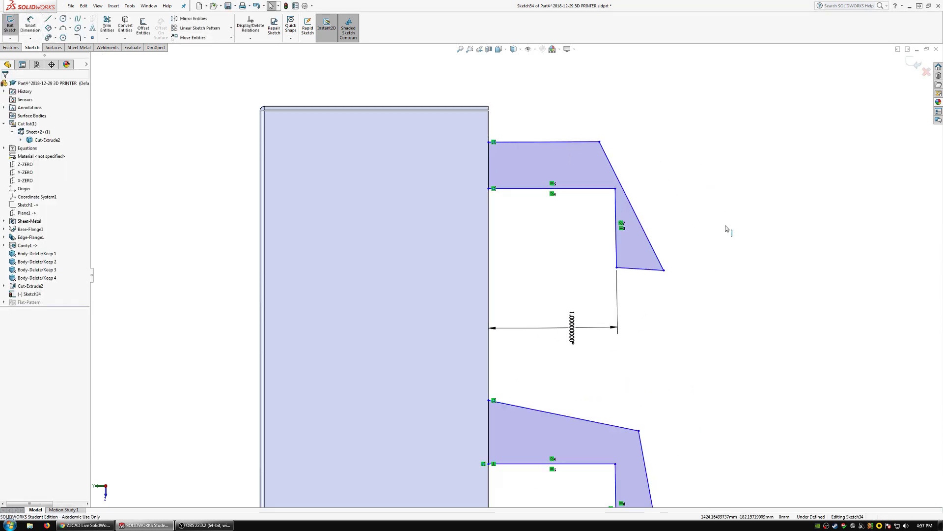
drag(599, 142, 665, 148)
scroll(606, 275, up, 1)
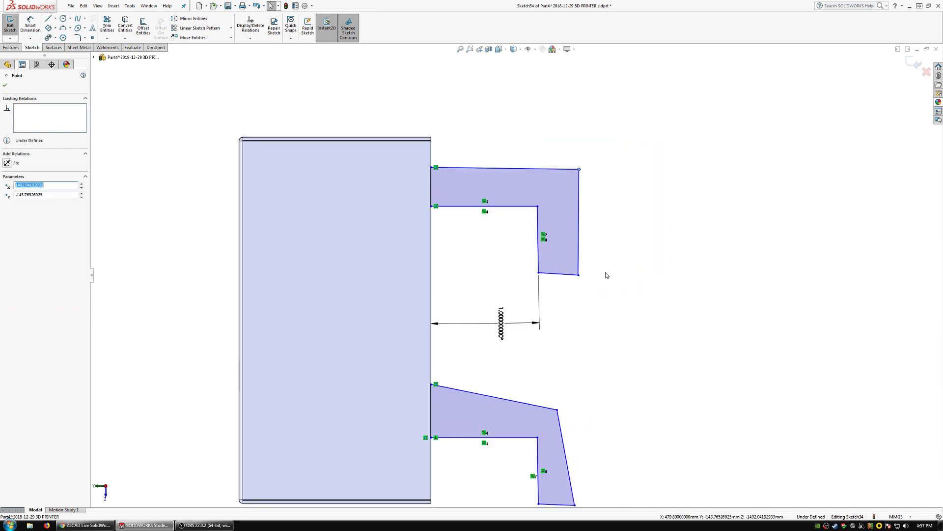
Step: Make the outer leg sides of the two tabs collinear and equal in length
click(578, 265)
scroll(580, 267, up, 1)
scroll(581, 339, down, 1)
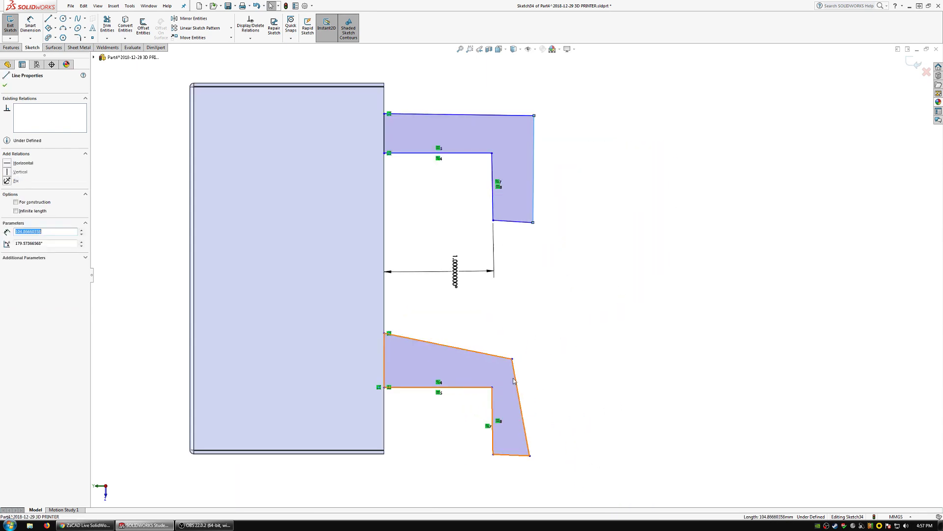
click(514, 381)
click(517, 378)
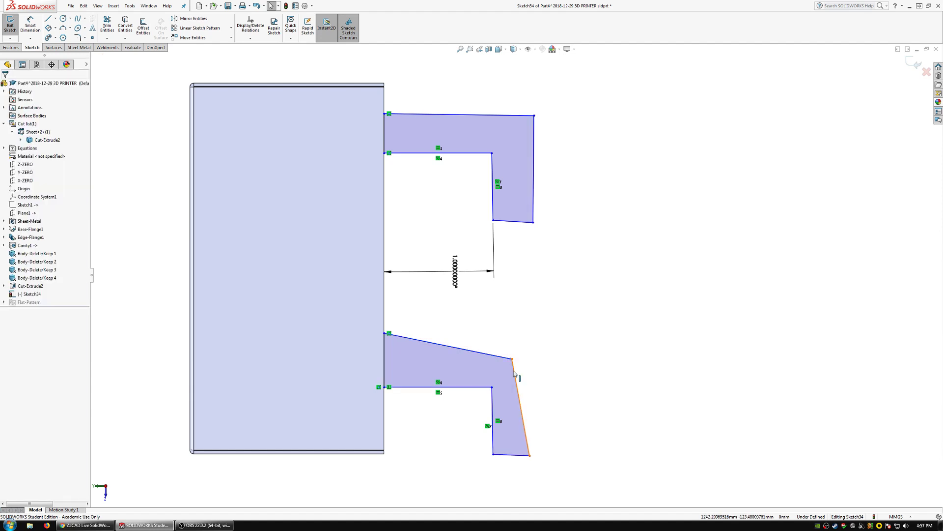
click(514, 374)
ctrl+click(534, 167)
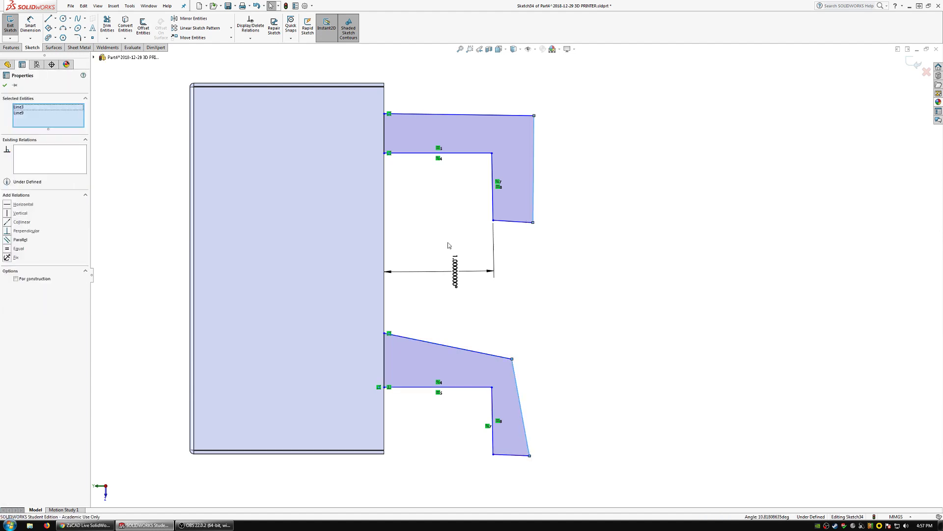
click(22, 222)
click(17, 249)
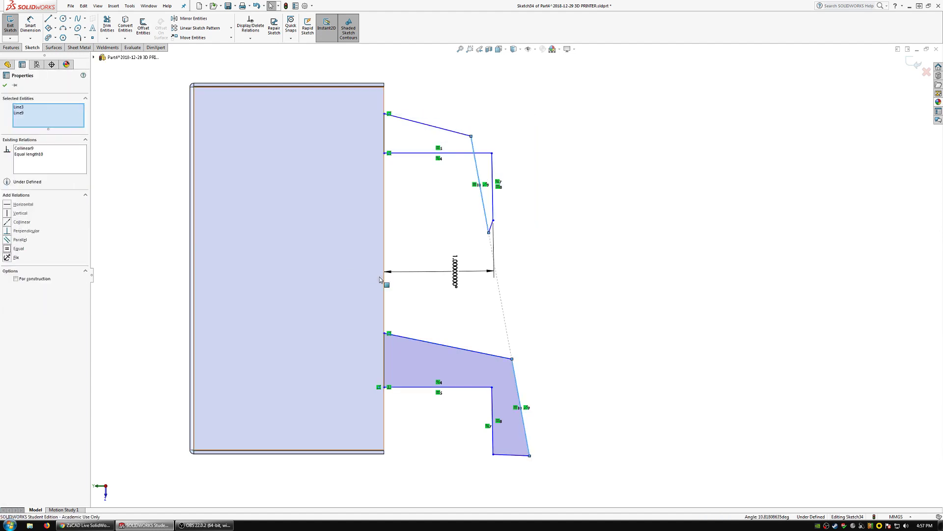
Step: Make the upper tab's outer leg side parallel to the flange's open edge
click(472, 162)
click(473, 150)
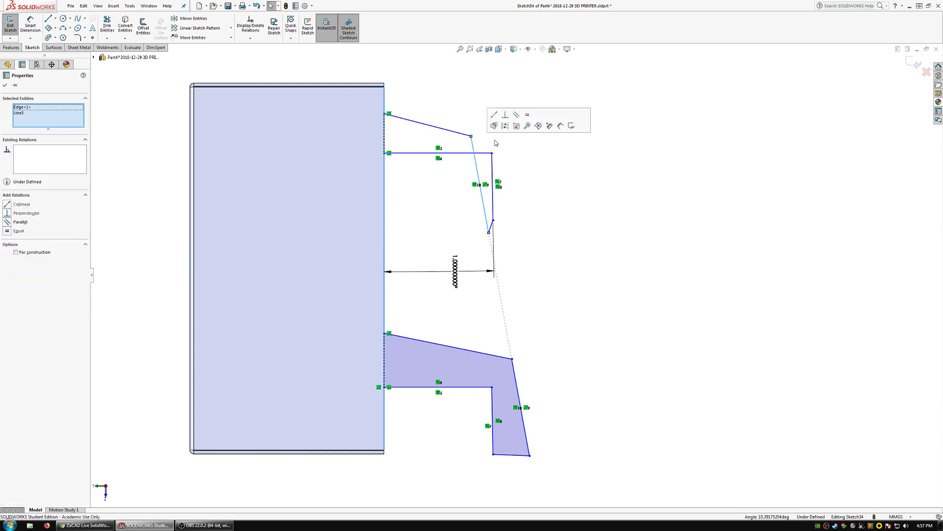
click(519, 128)
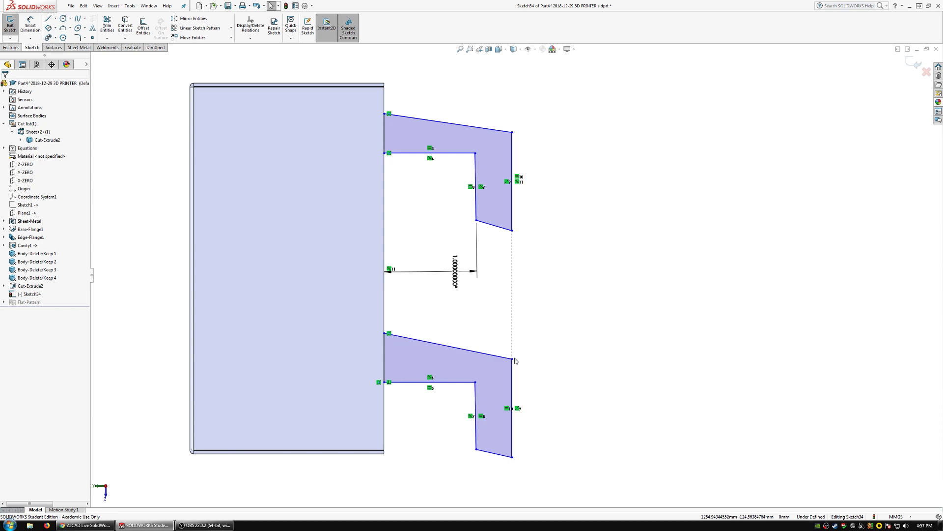
Step: Raise the lower tab's outer top corner slightly and make the top lines of the two tabs parallel and equal in length
mouse_move(514, 361)
mouse_down()
mouse_move(514, 328)
mouse_move(512, 350)
mouse_up()
click(491, 347)
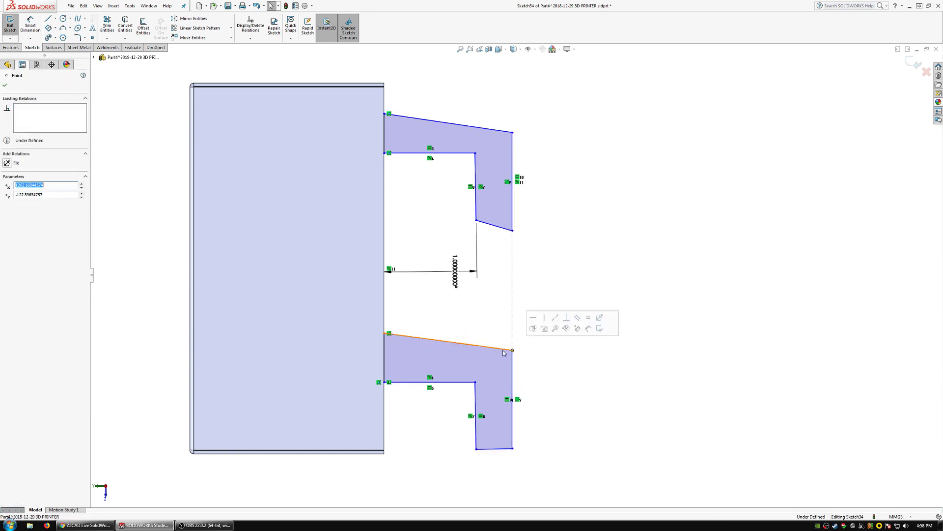
ctrl+click(491, 131)
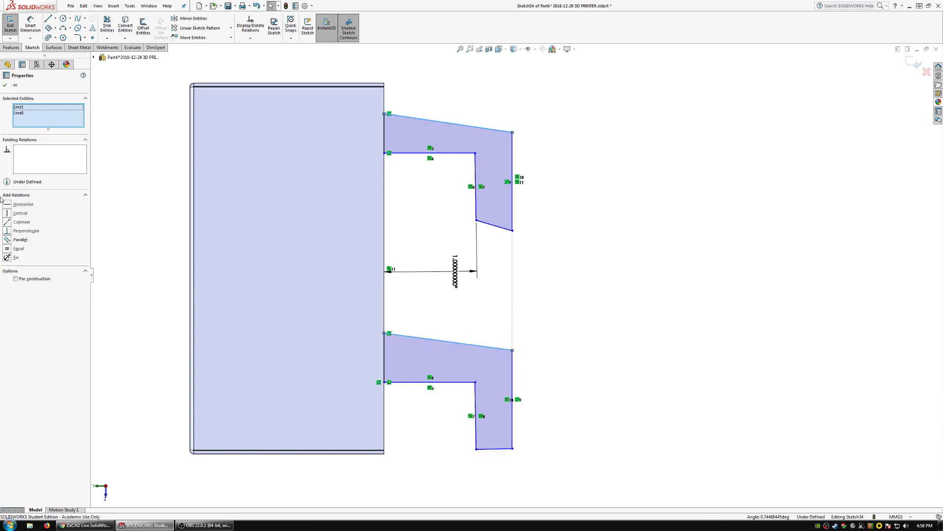
click(21, 240)
click(579, 402)
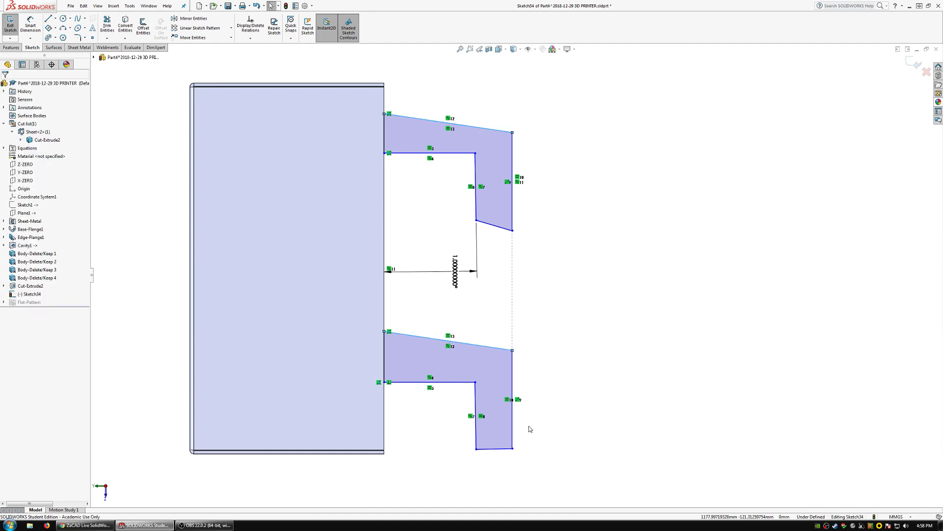
Step: Make the bottom end lines of the two tabs' legs parallel and equal in length
click(506, 448)
ctrl+click(476, 222)
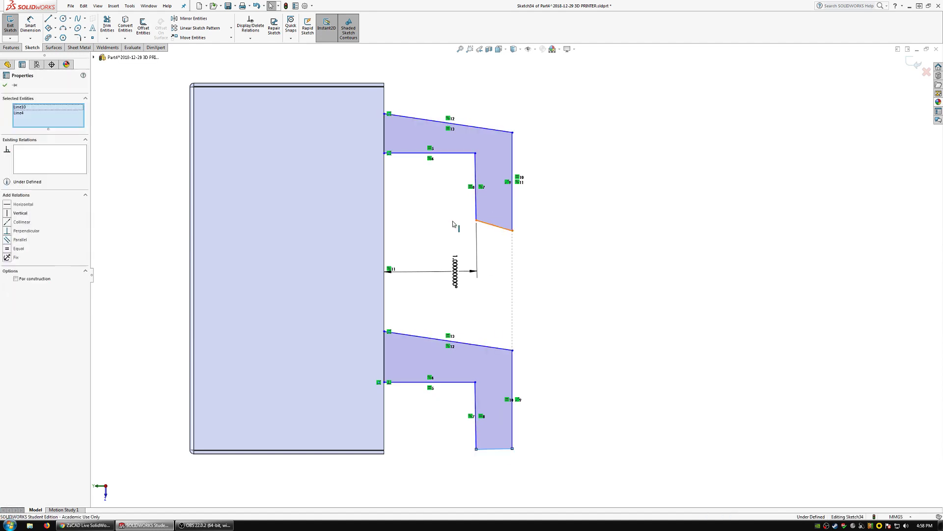
click(20, 239)
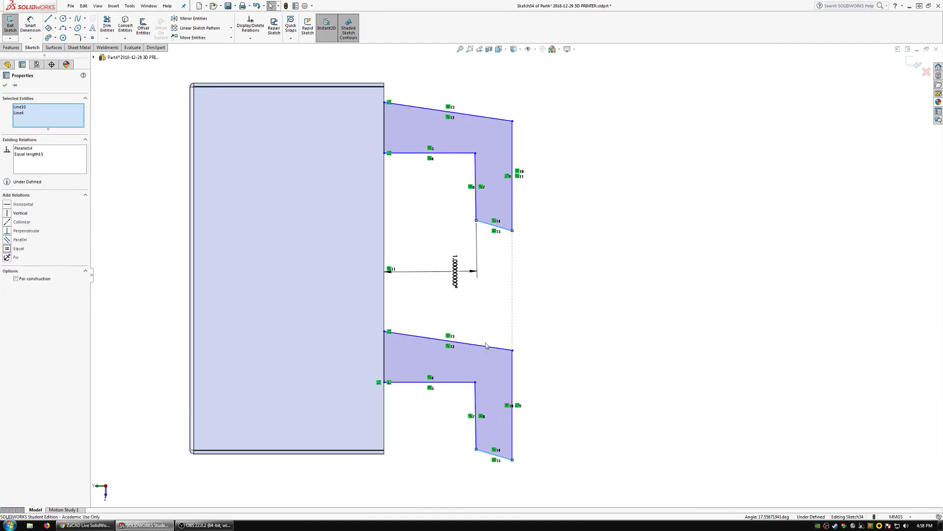
click(559, 366)
Step: Make the lower tab's bottom end line parallel to the underside of its arm
key(d)
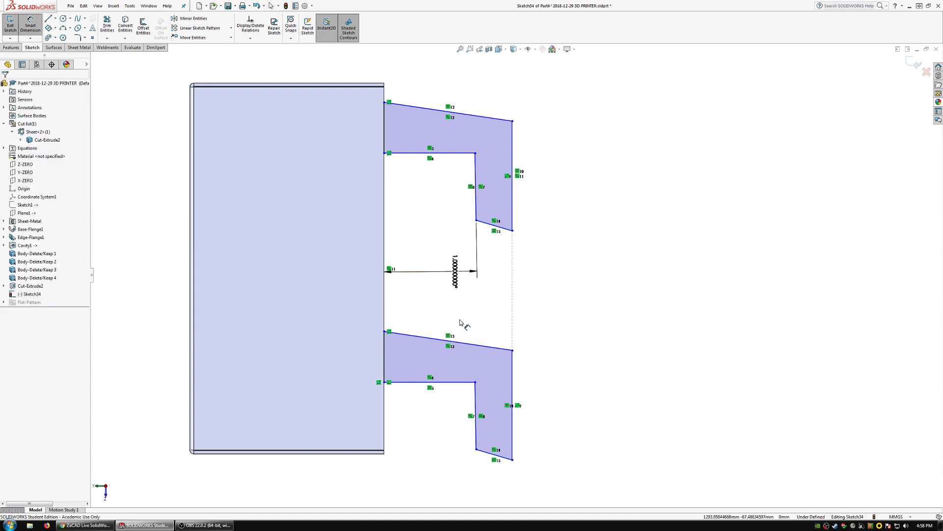
key(Escape)
click(492, 453)
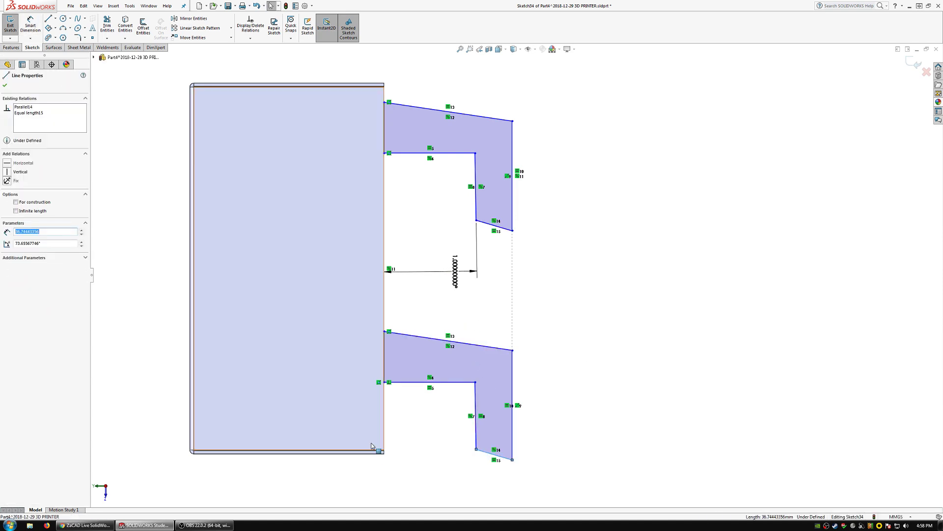
ctrl+click(407, 387)
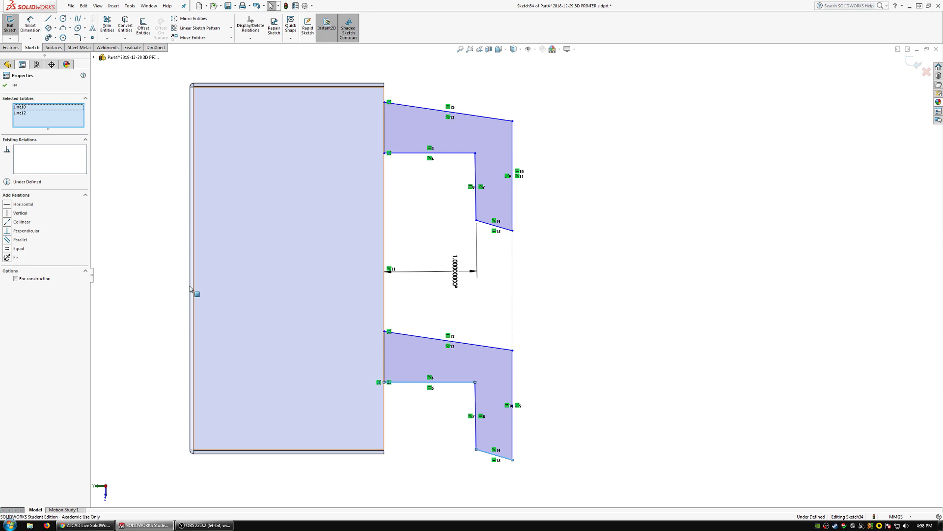
click(20, 240)
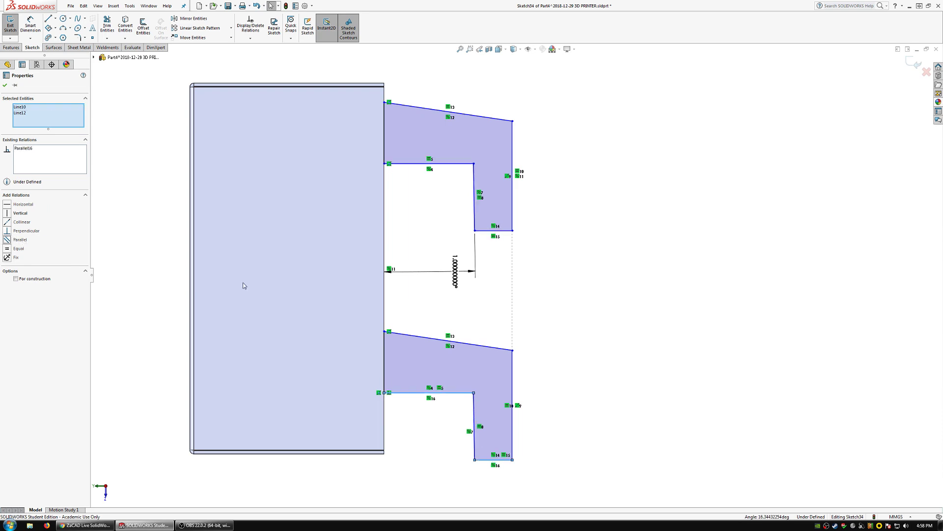
click(564, 365)
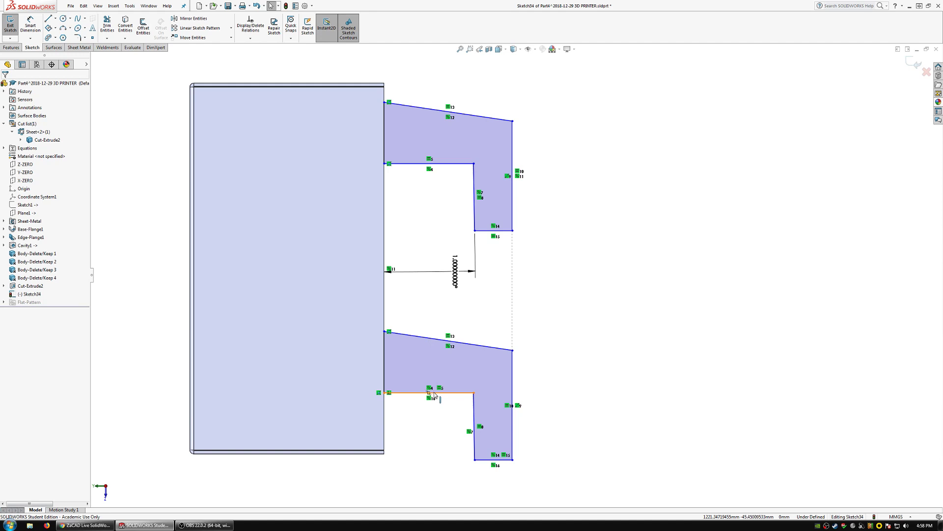
Step: Dimension the distance from the lower tab's inner corner to its sloping top line as 10 mm
click(30, 26)
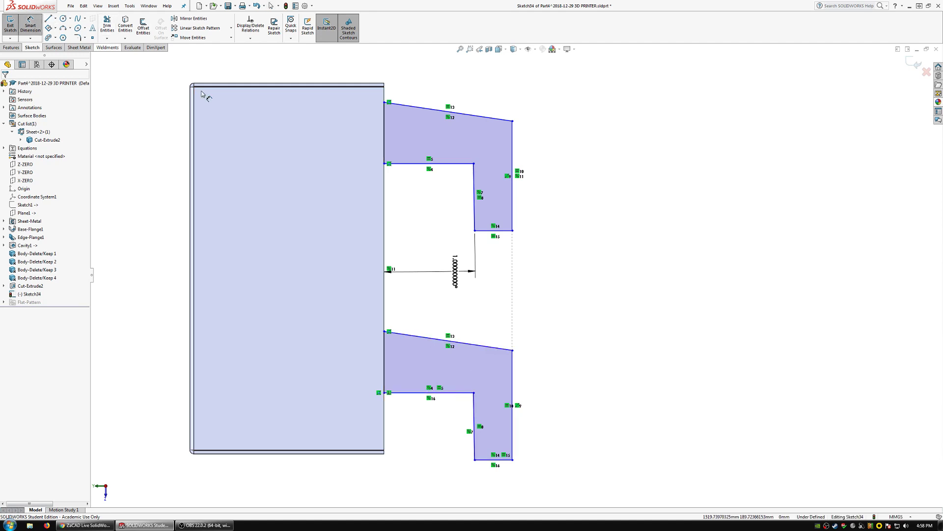
click(474, 393)
click(487, 345)
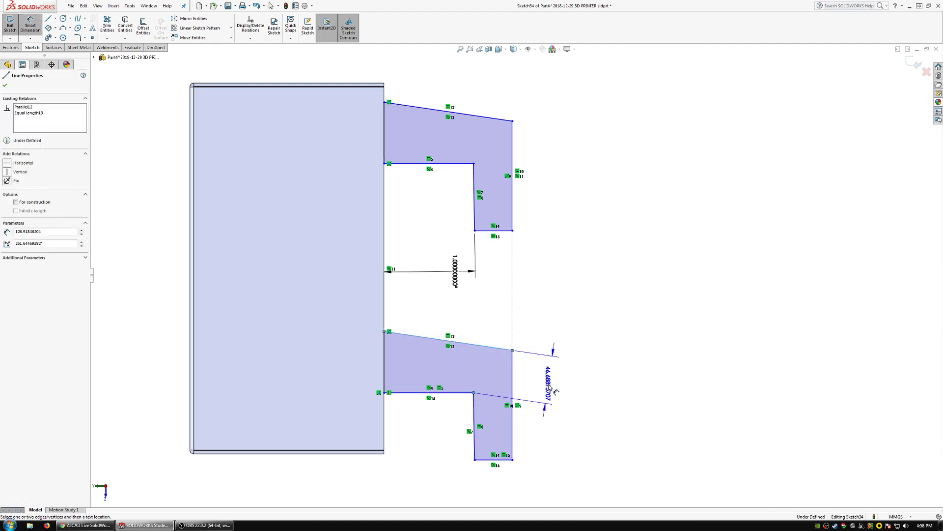
click(551, 390)
text(10)
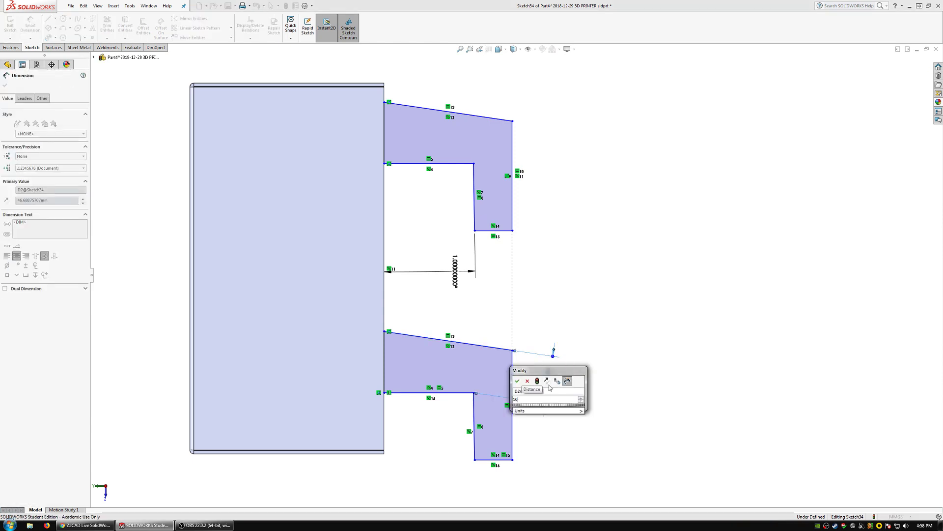
key(Return)
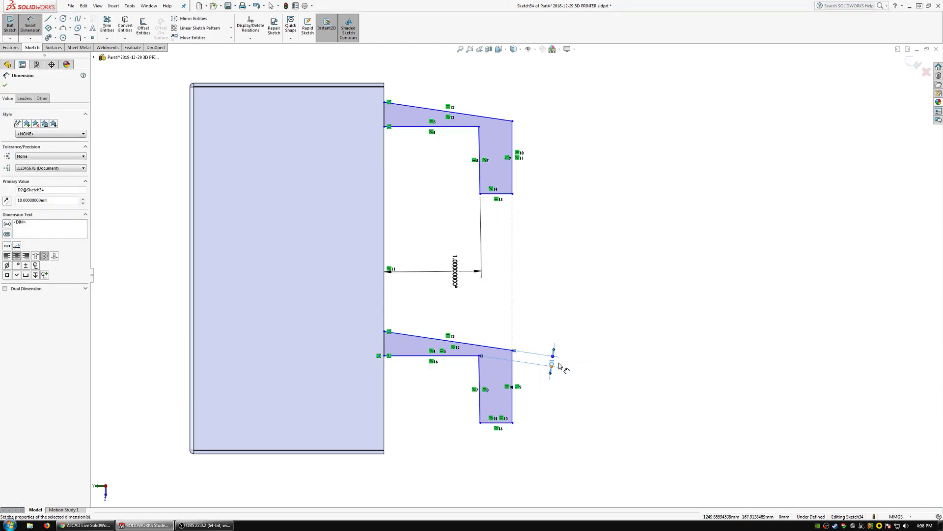
Step: Set the distance from the lower tab's inner corner to its sloping top line to 15 mm
double_click(551, 364)
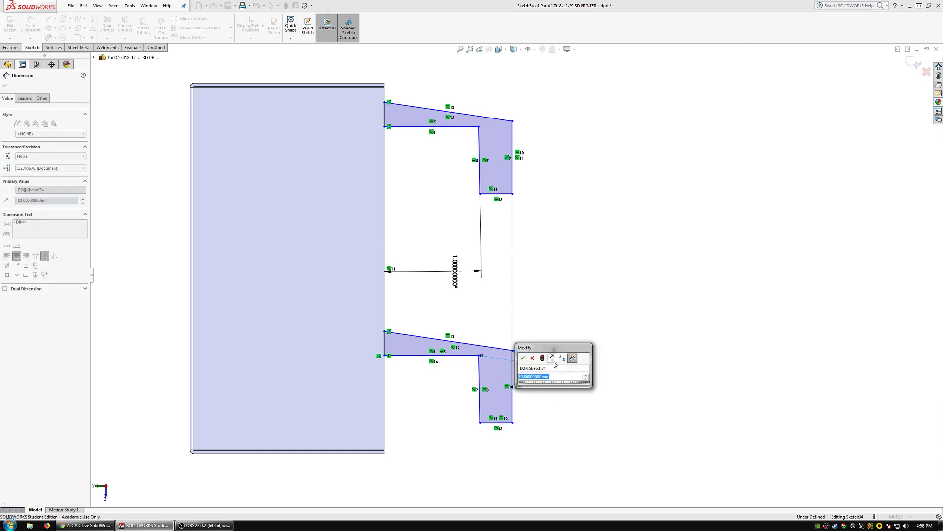
text(15)
key(Return)
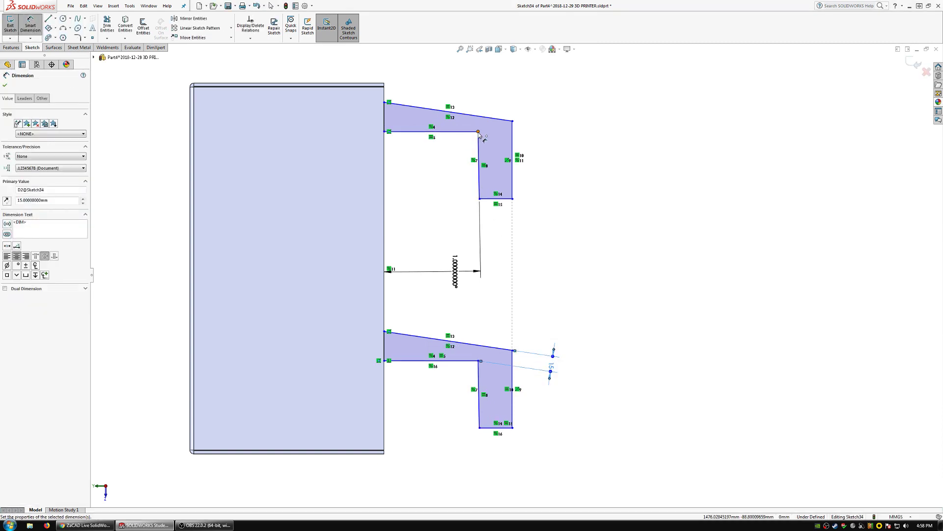
key(Escape)
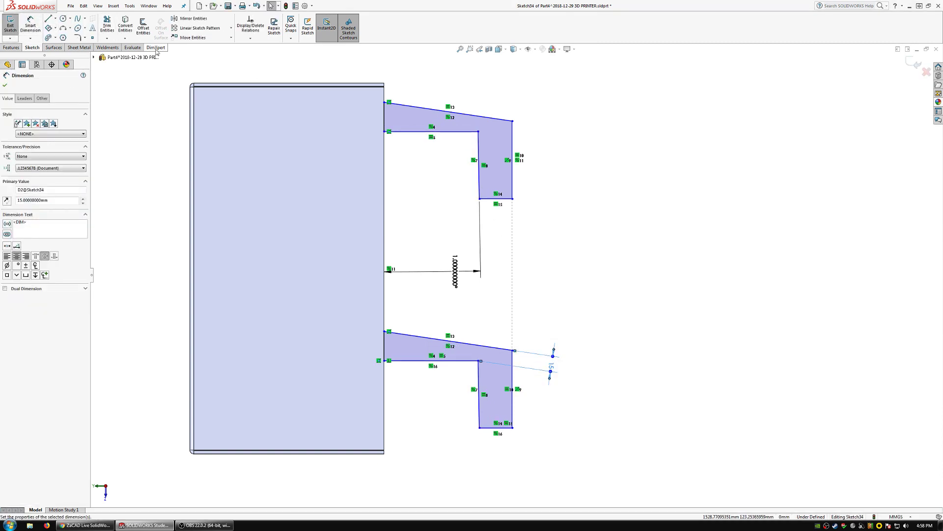
click(594, 330)
Step: Dimension the angle between the lower tab's sloping top line and the underside of its arm as 5°
click(30, 24)
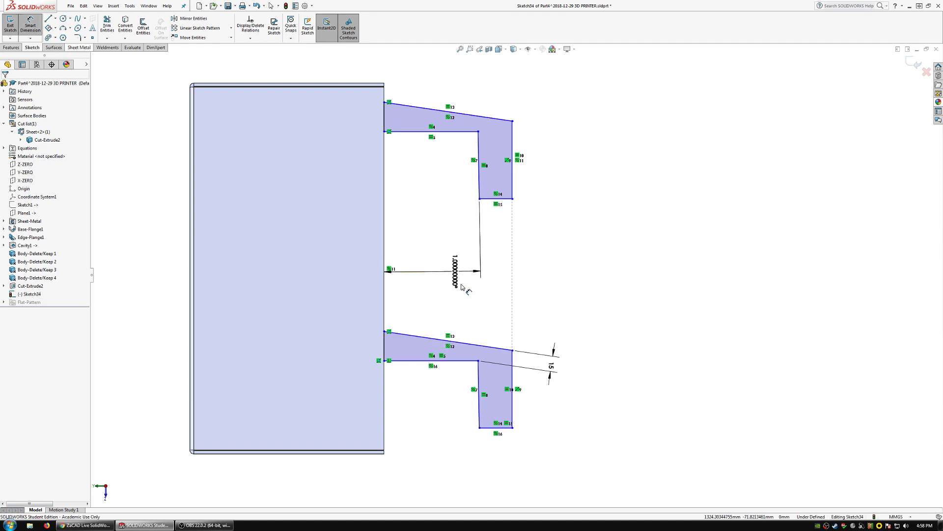
click(418, 337)
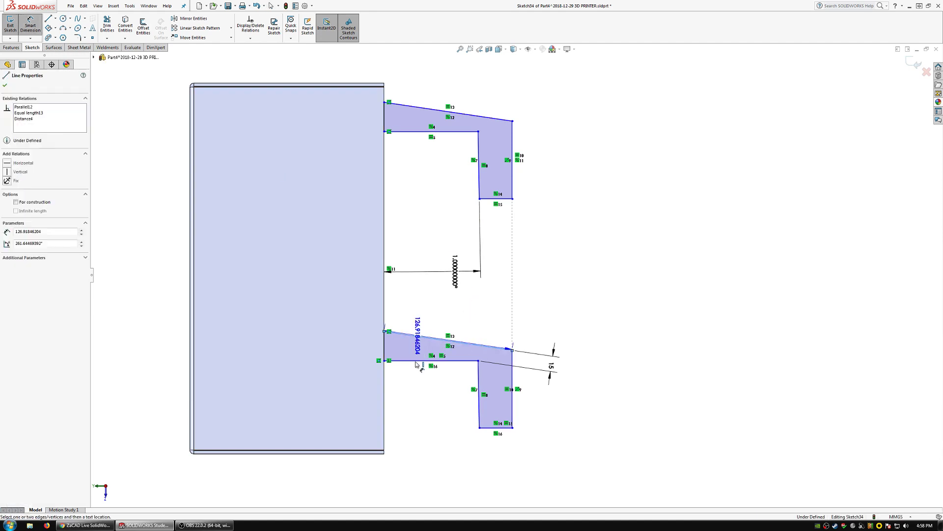
click(432, 360)
click(157, 340)
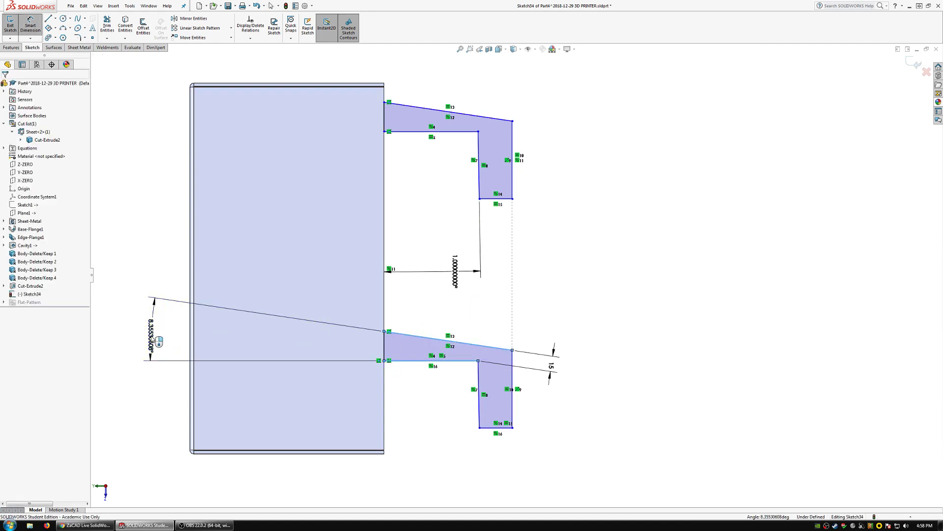
text(5)
key(Return)
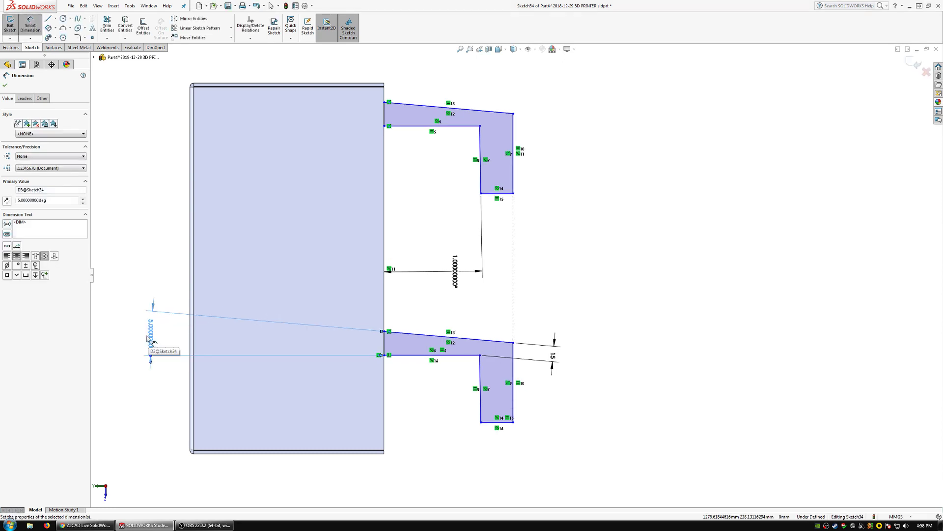
Step: Dimension the distance from the lower tab's inner corner to the cover's open edge
click(30, 23)
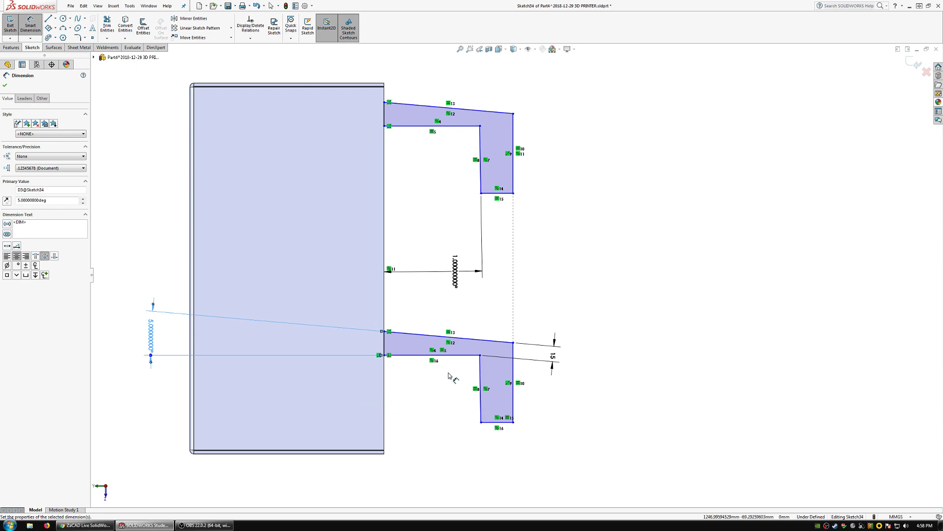
click(480, 355)
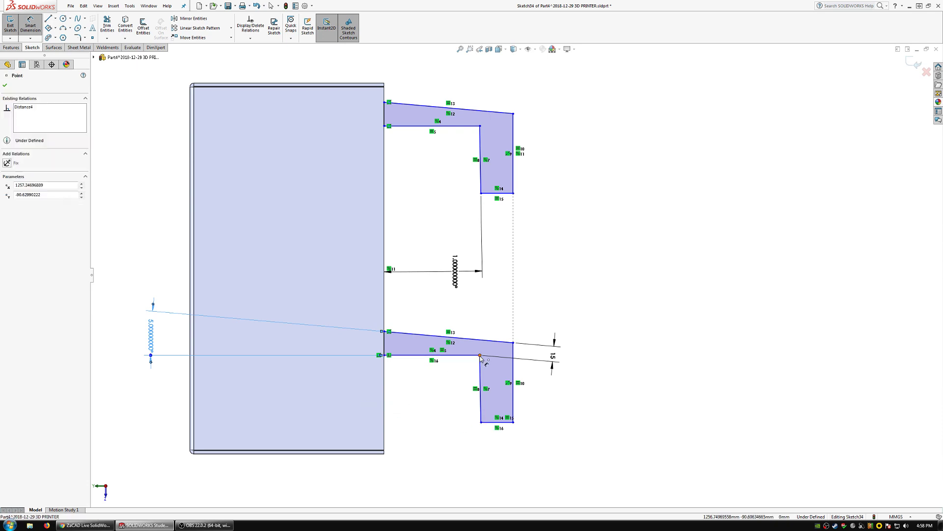
click(385, 384)
click(423, 460)
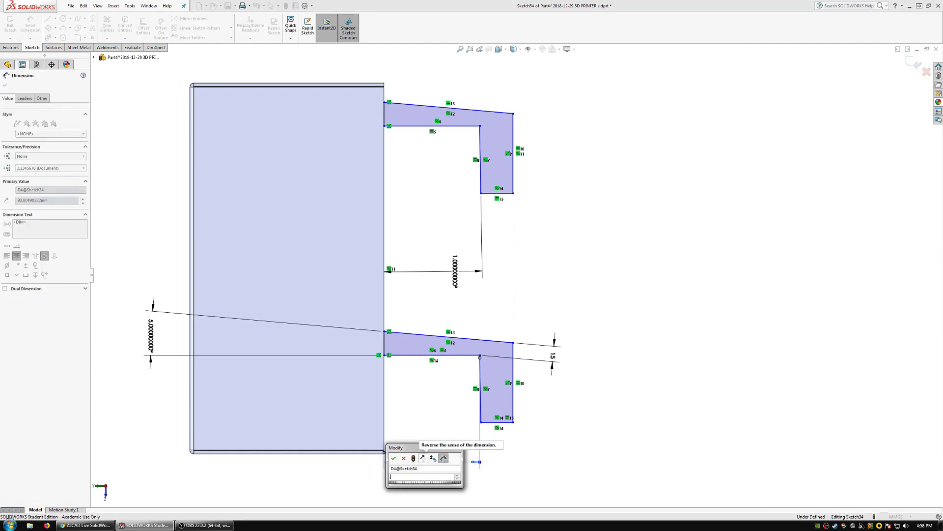
Step: Set the horizontal gap between the panel edge and the lower hook's inner corner to 0.125 in
text(125in)
key(Return)
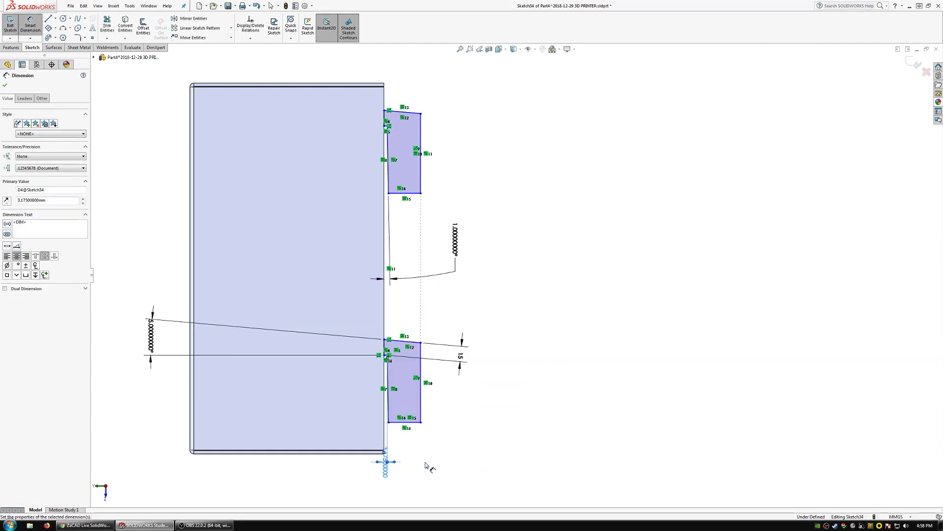
key(Escape)
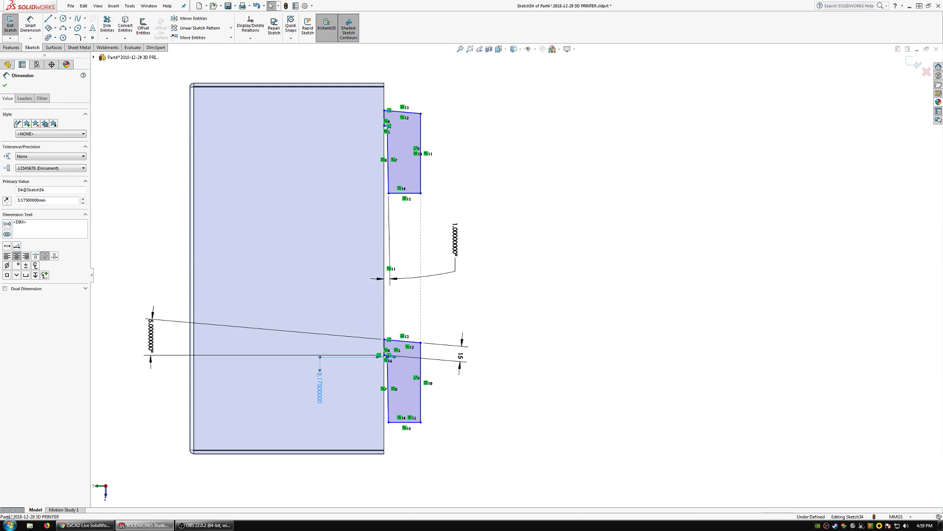
click(125, 122)
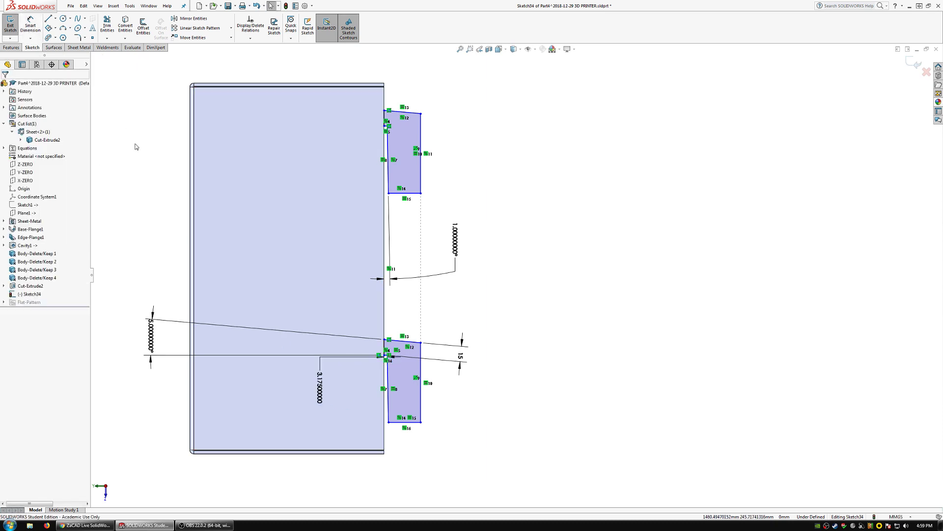
Step: Dimension the vertical distance from the lower hook's bottom edge to the panel's lower inner edge as 5 mm
click(30, 26)
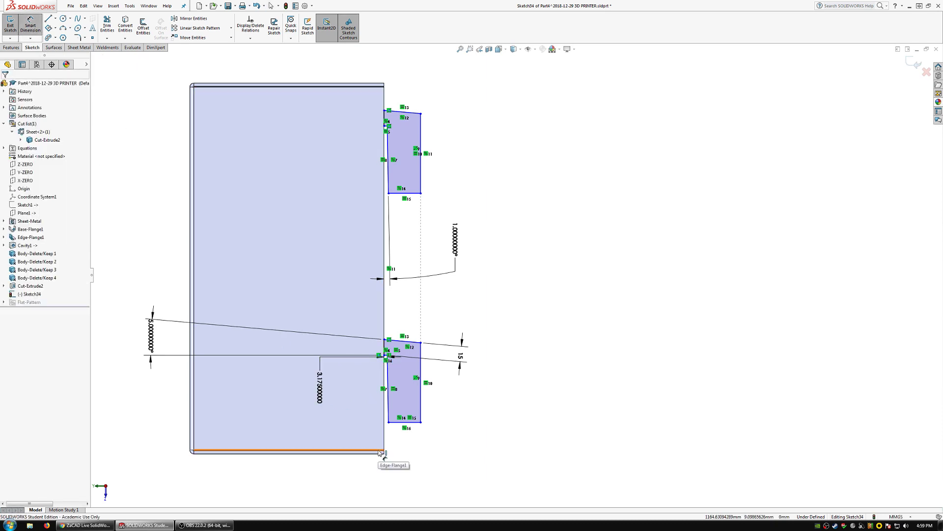
scroll(382, 455, down, 8)
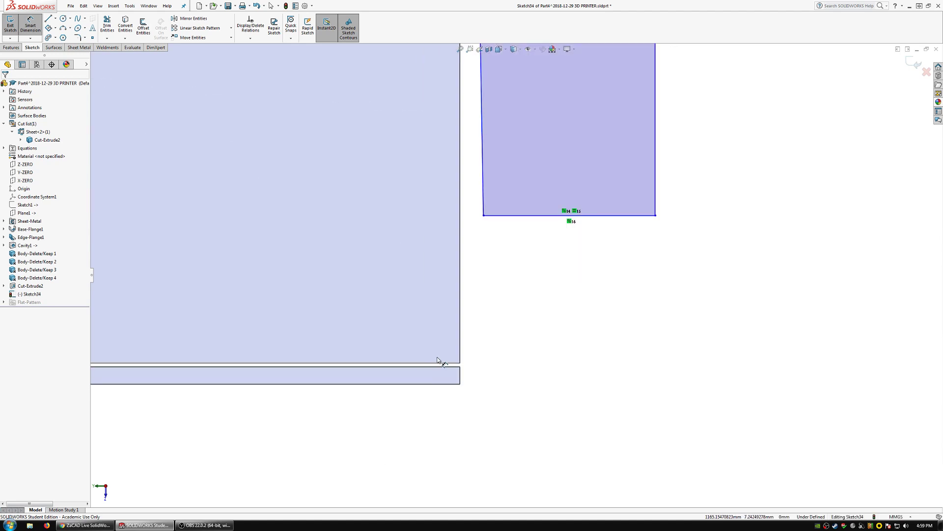
click(440, 364)
click(518, 215)
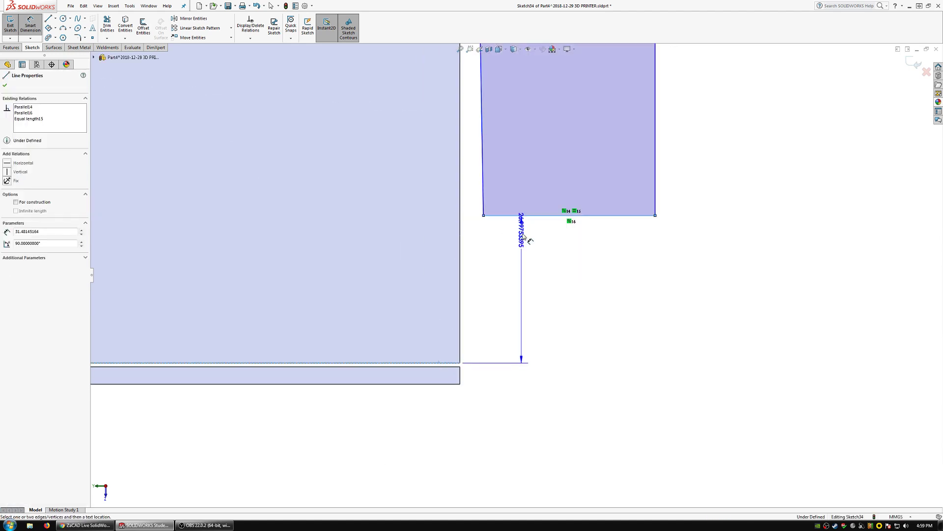
click(675, 311)
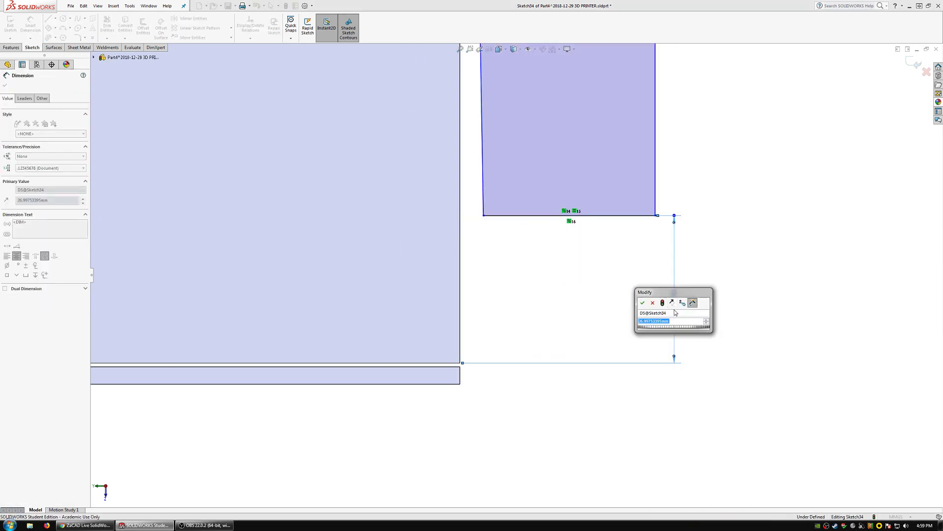
text(5)
key(Return)
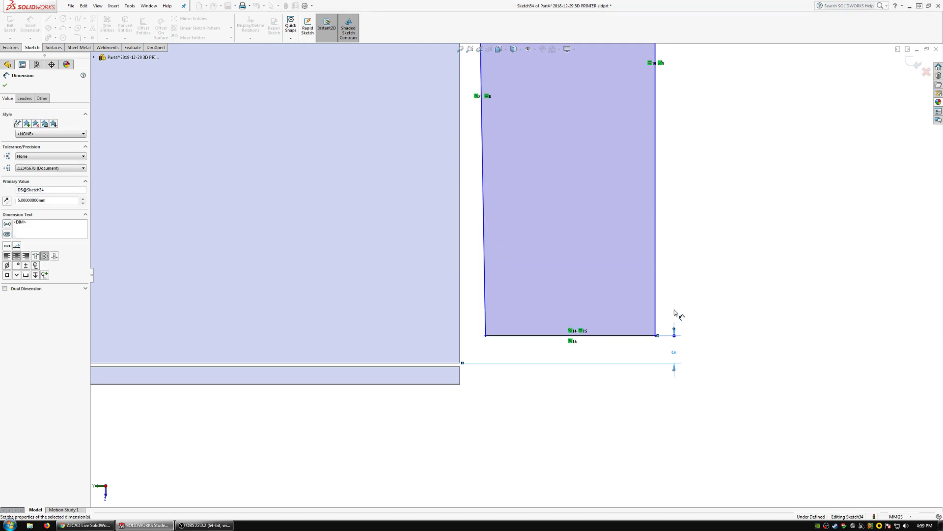
scroll(660, 299, up, 7)
scroll(581, 242, up, 3)
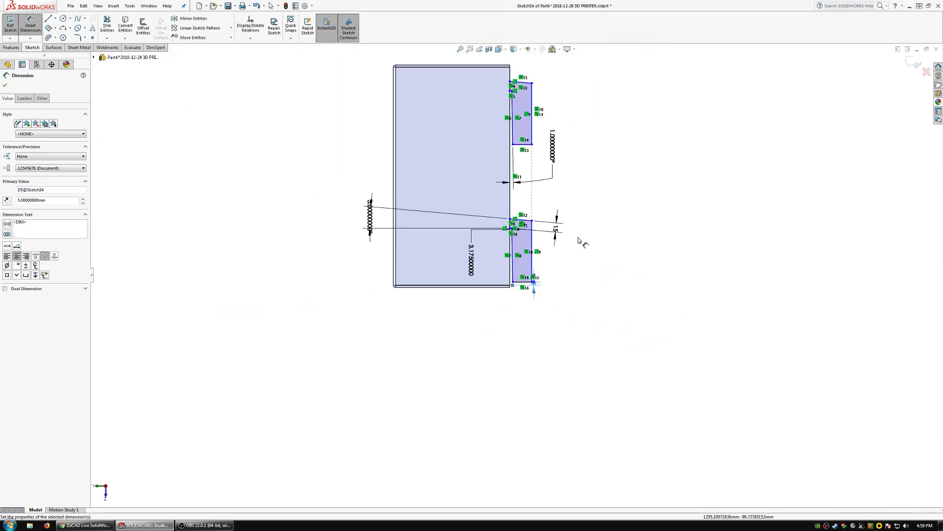
Step: Dimension the vertical distance from the upper hook's top corner on the panel to the panel's upper inner edge as 5 mm
scroll(541, 74, down, 5)
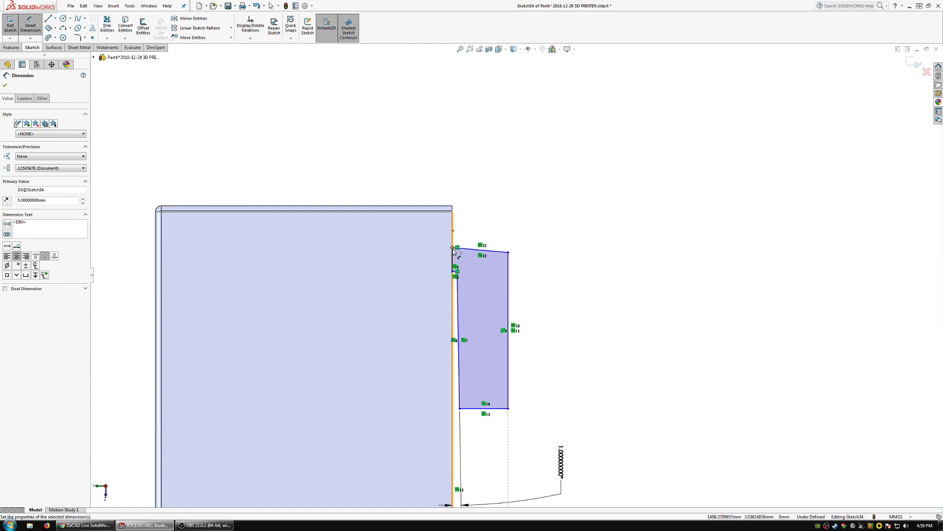
click(453, 247)
scroll(453, 221, down, 2)
click(451, 217)
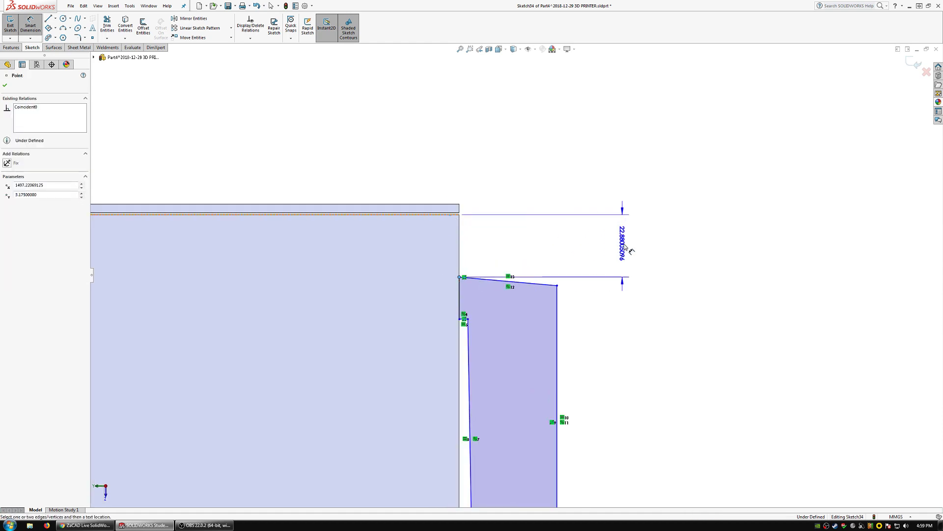
click(624, 242)
text(5)
key(Return)
scroll(629, 247, up, 5)
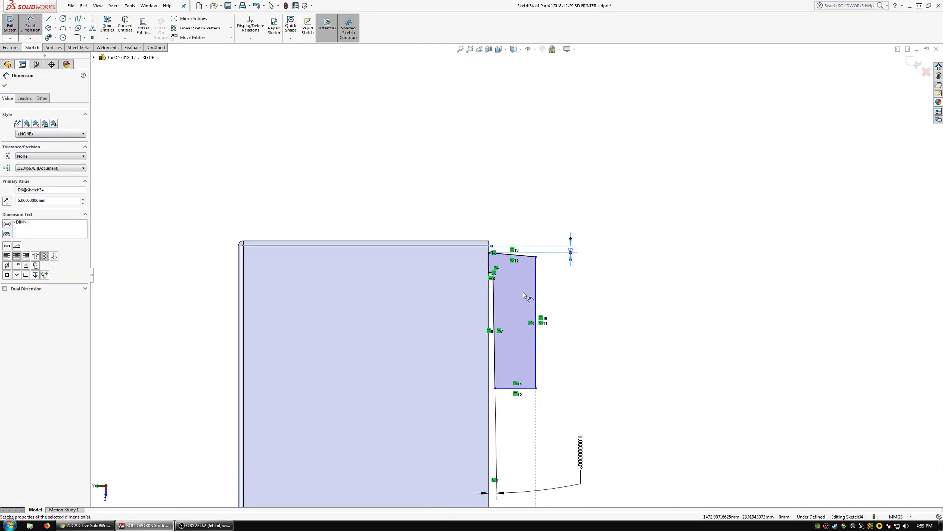
click(30, 22)
scroll(500, 234, up, 1)
scroll(500, 235, down, 6)
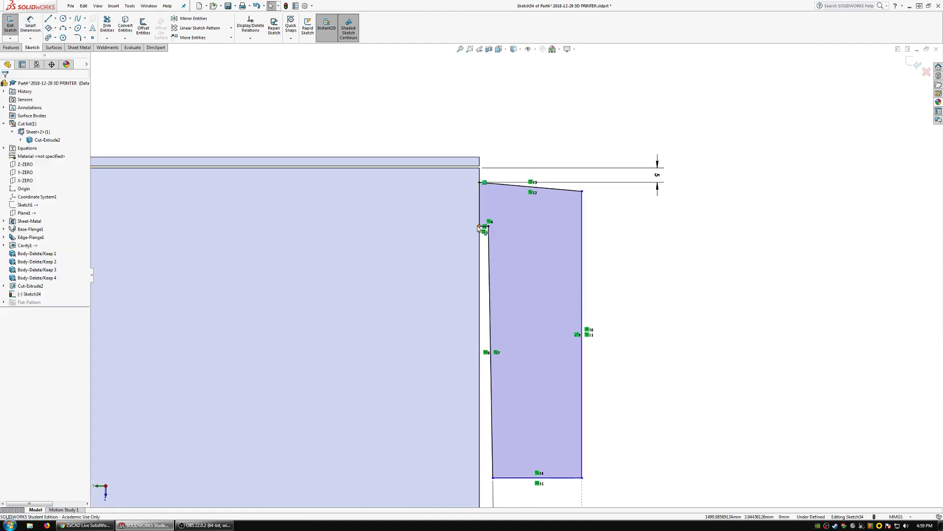
click(479, 226)
key(Escape)
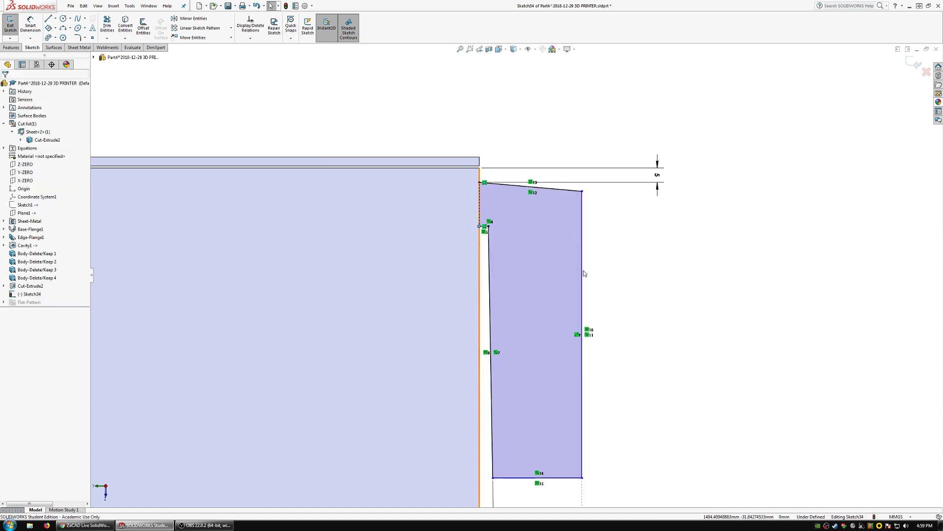
scroll(516, 273, up, 1)
scroll(540, 270, up, 4)
scroll(452, 211, down, 2)
key(d)
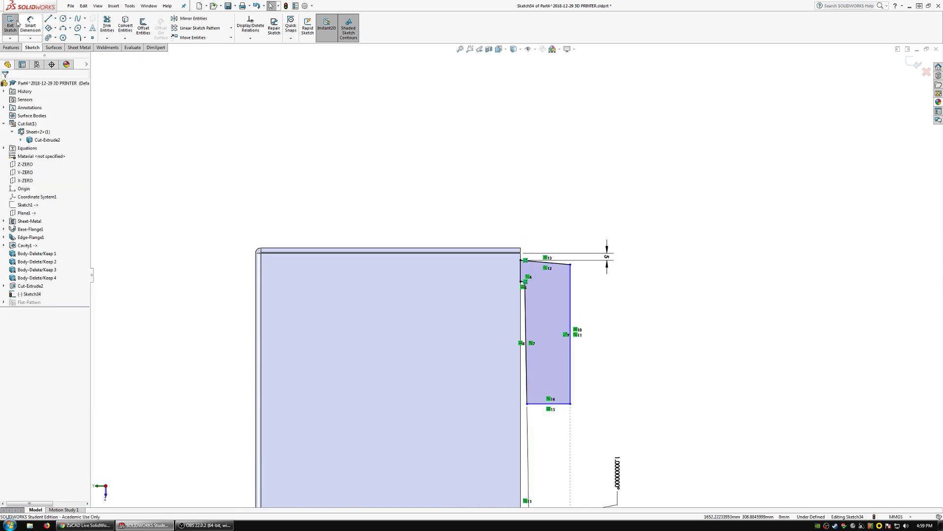
scroll(475, 236, down, 5)
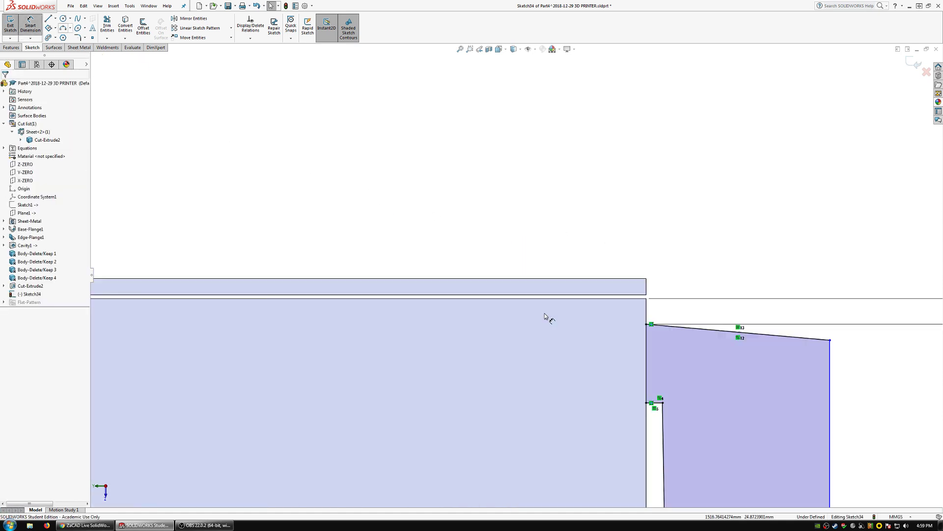
click(647, 403)
click(647, 325)
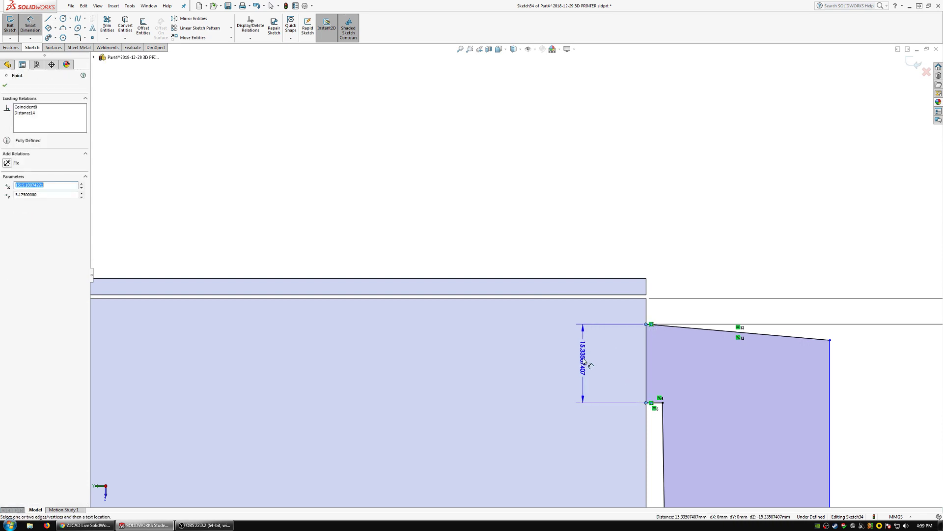
scroll(516, 275, up, 5)
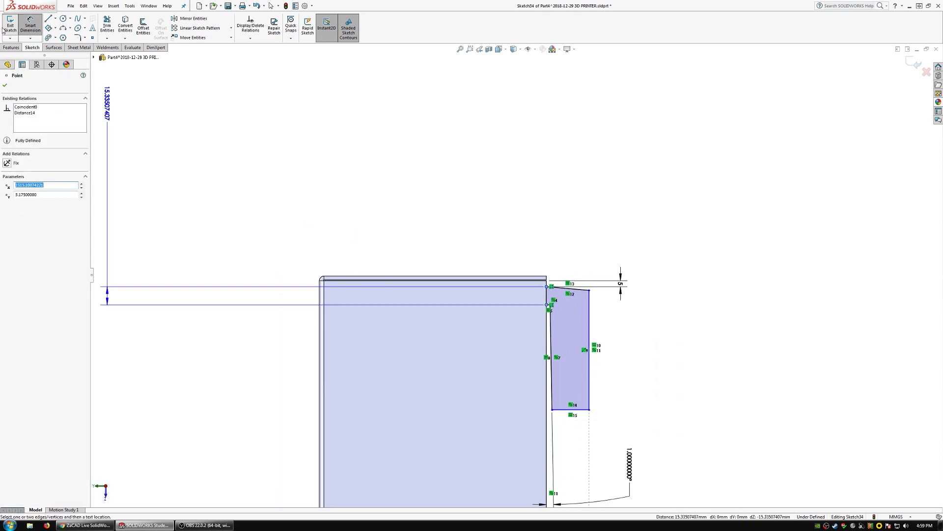
click(30, 23)
Step: Move the lower hook's upper outer corner slightly to test which way the profile can still move
key(ctrl+8)
scroll(526, 361, down, 6)
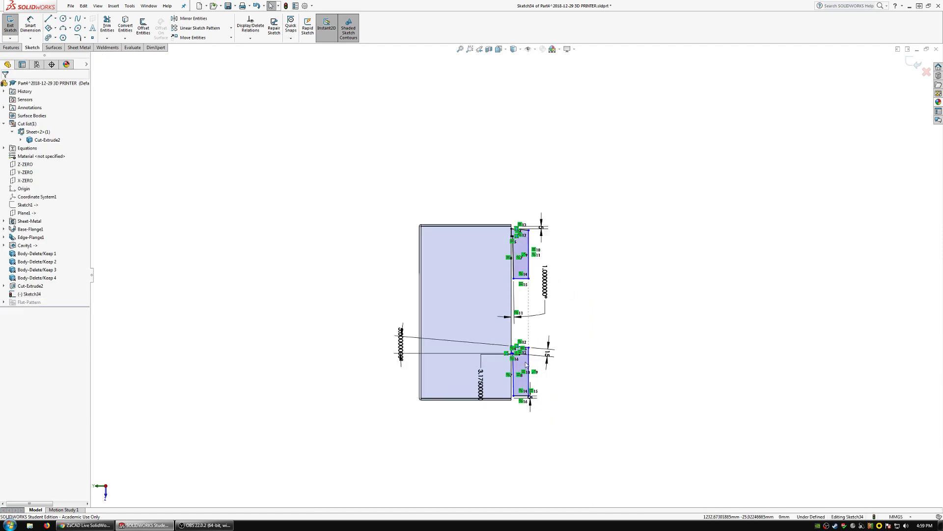
scroll(520, 310, down, 3)
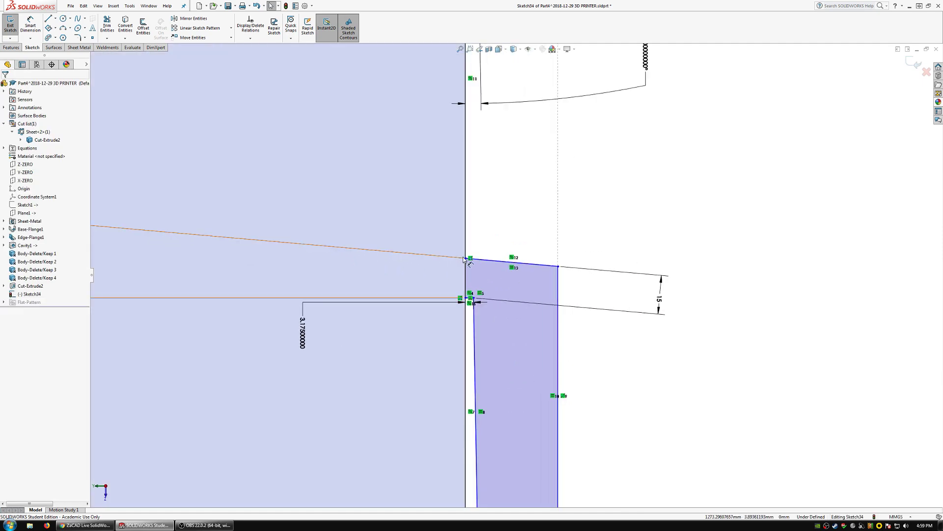
click(465, 257)
scroll(541, 266, up, 4)
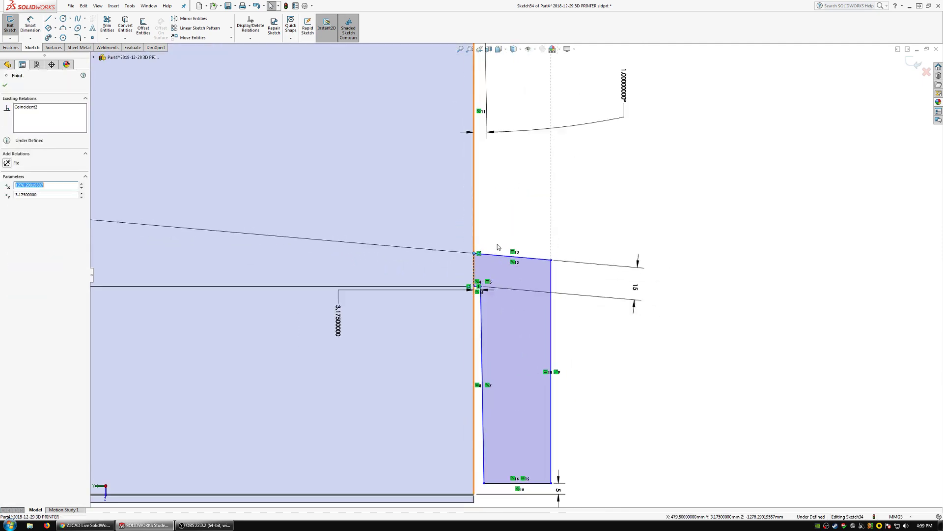
mouse_move(534, 270)
mouse_down()
mouse_move(544, 205)
mouse_move(540, 270)
mouse_move(530, 265)
mouse_up()
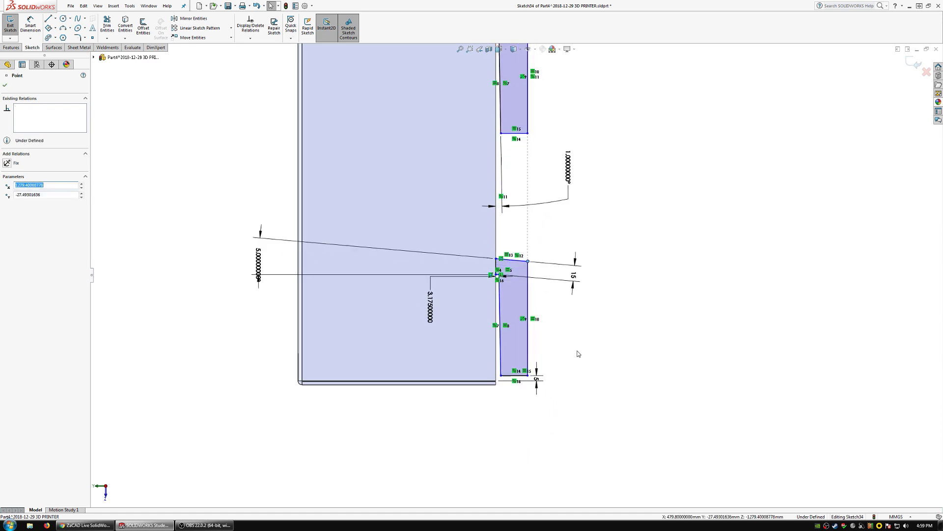
key(Escape)
click(30, 25)
scroll(520, 287, down, 8)
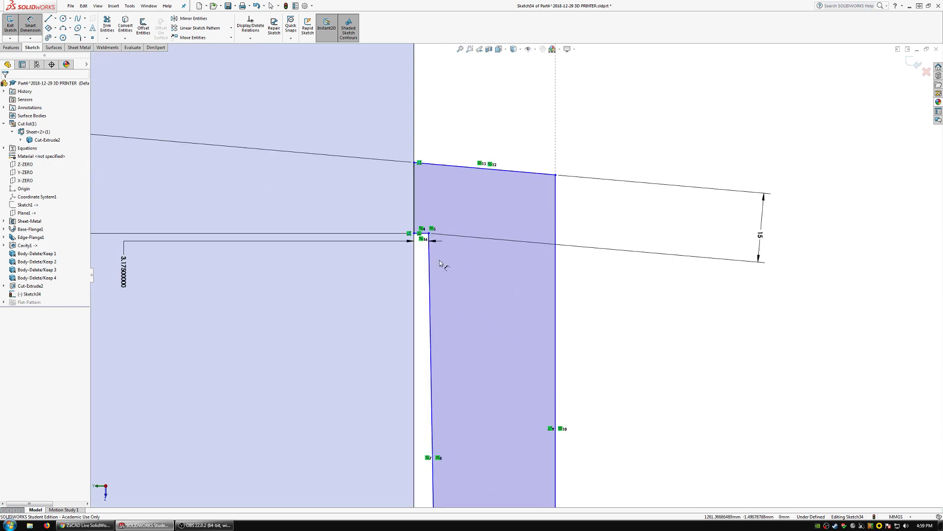
click(431, 260)
click(565, 244)
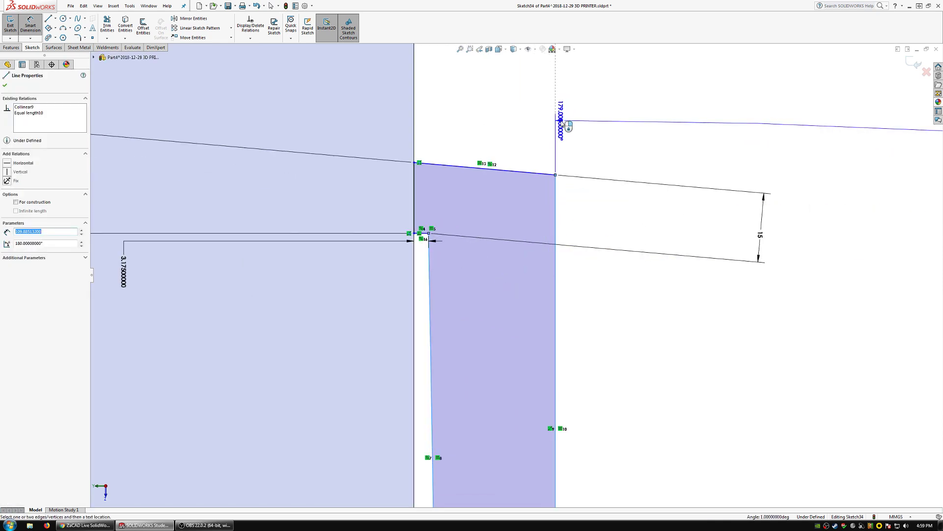
scroll(590, 263, up, 3)
scroll(591, 263, up, 2)
key(Escape)
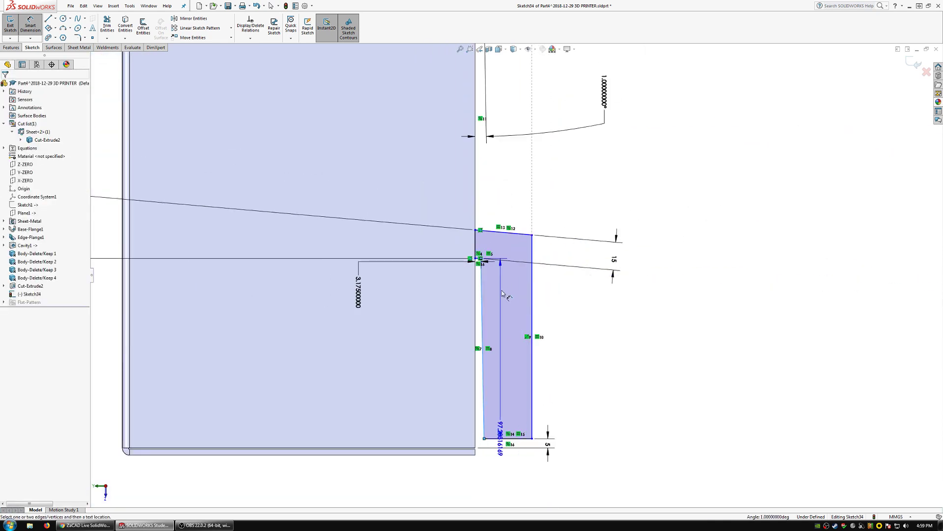
Step: Dimension the lower hook's horizontal width from its inner corner to its outer vertical edge as 15 mm
click(30, 27)
scroll(506, 268, down, 3)
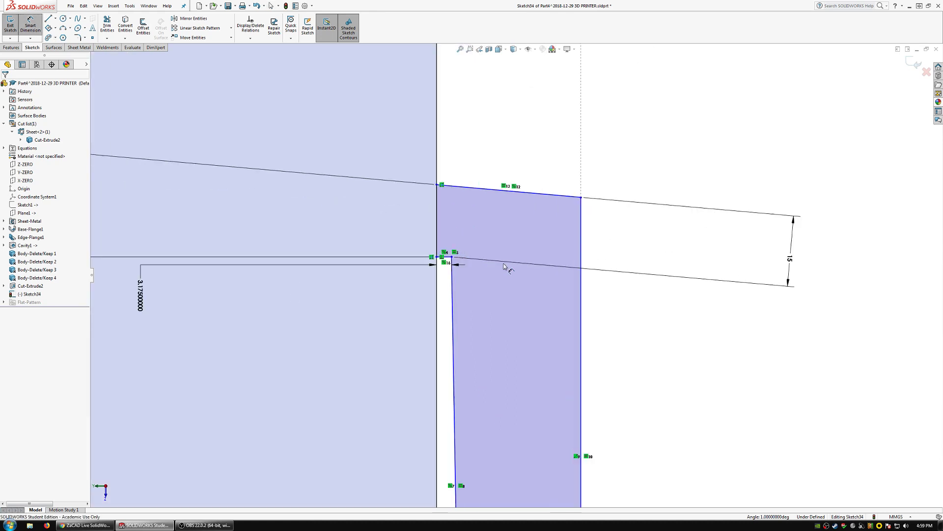
click(455, 263)
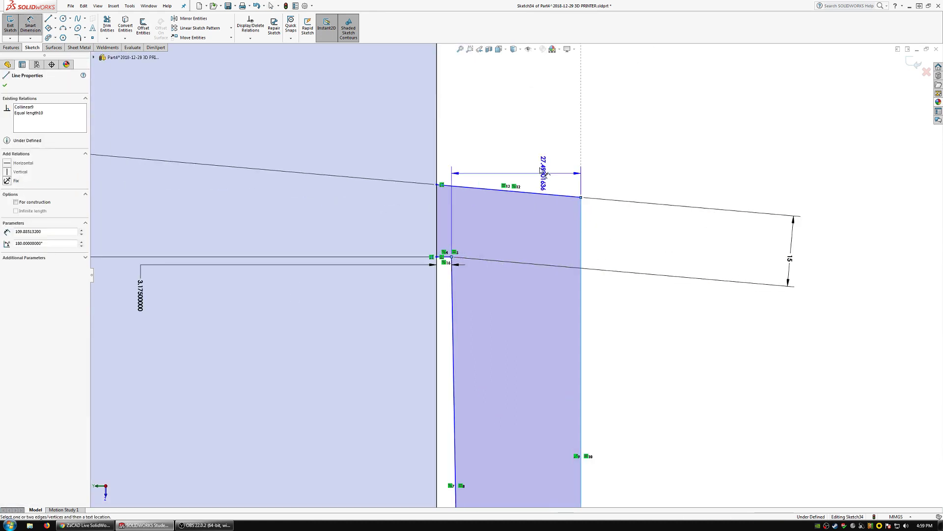
scroll(516, 148, up, 1)
click(519, 141)
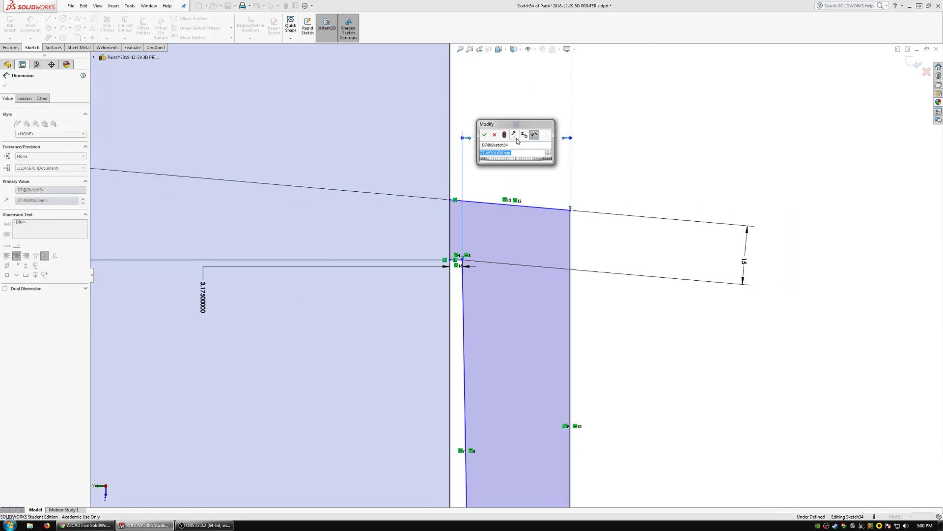
text(15)
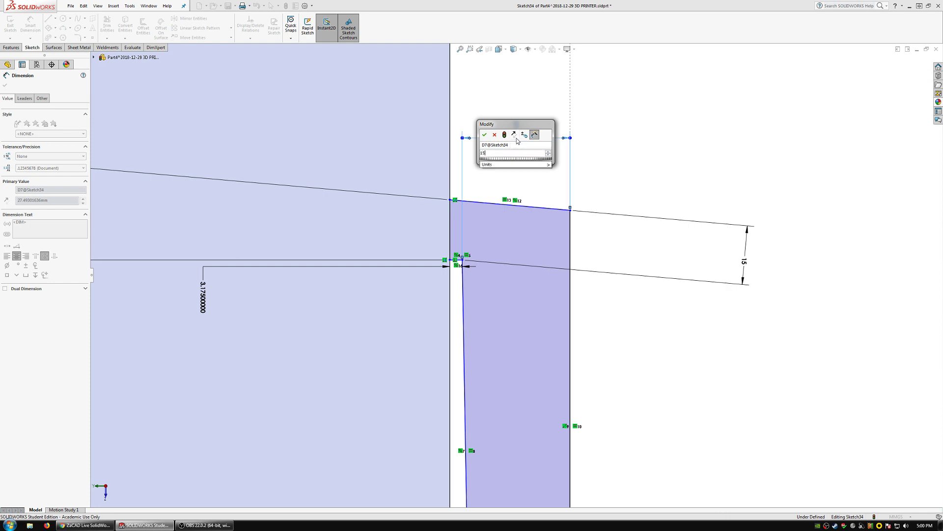
key(Return)
Step: Dimension the lower hook's vertical drop from its short inner ledge to its bottom edge as 15 mm
scroll(516, 280, down, 4)
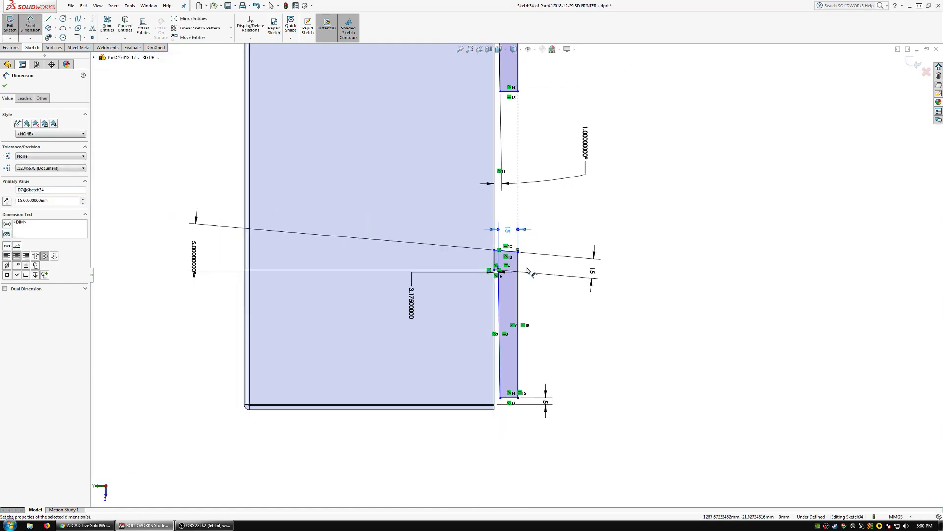
scroll(503, 333, down, 2)
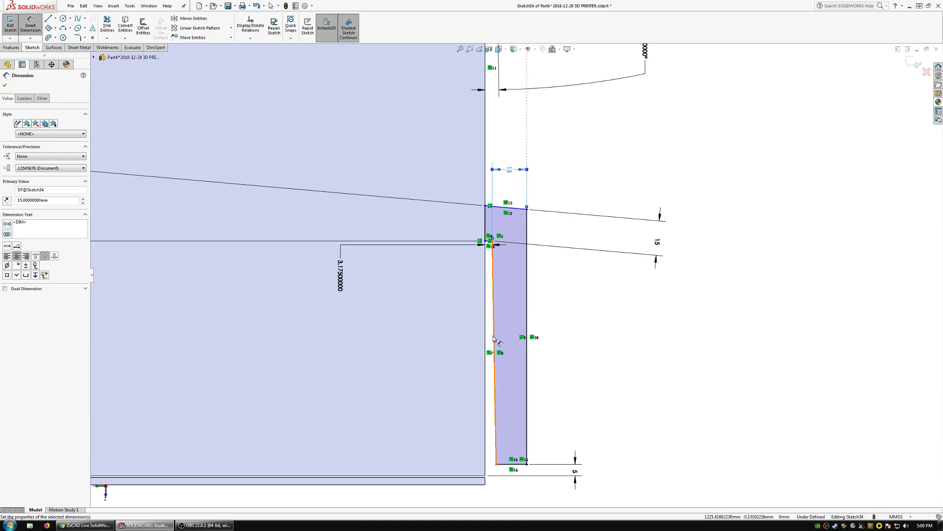
click(490, 246)
click(501, 465)
click(589, 396)
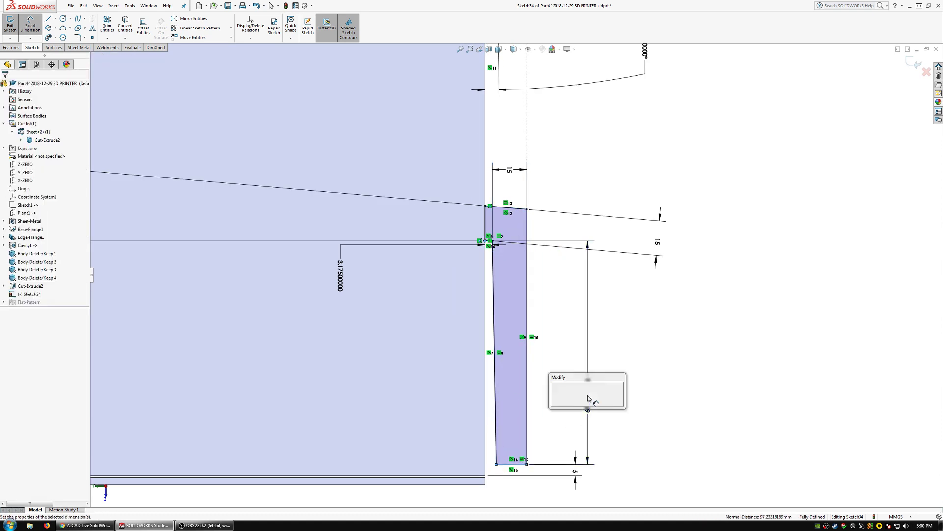
text(15)
key(Return)
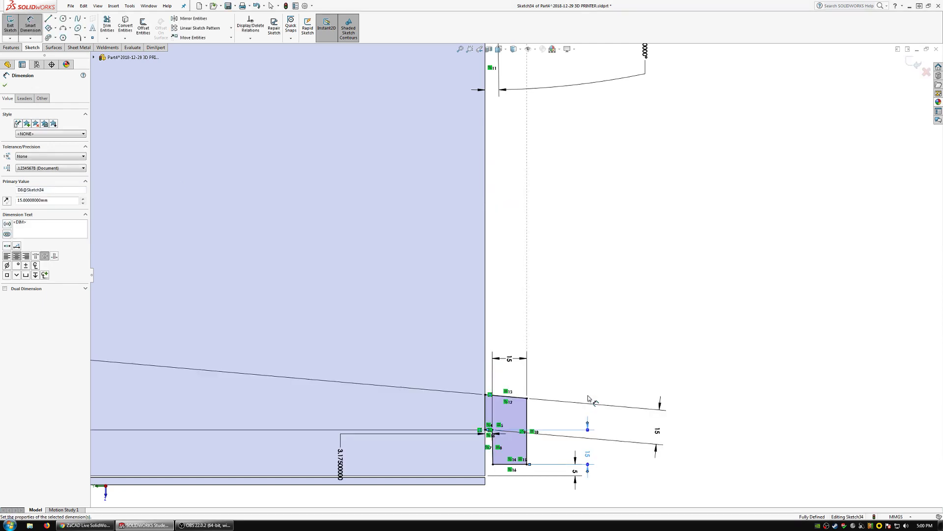
scroll(565, 251, up, 3)
key(Escape)
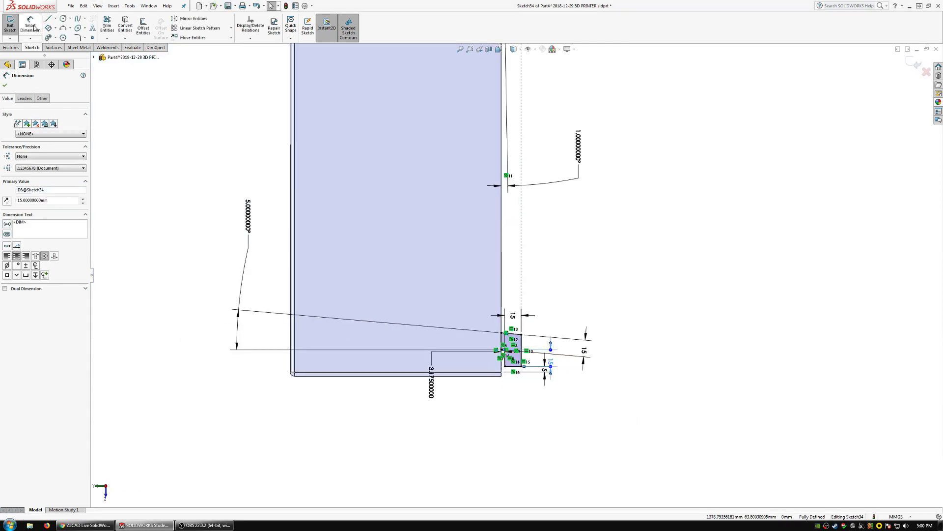
scroll(457, 223, up, 3)
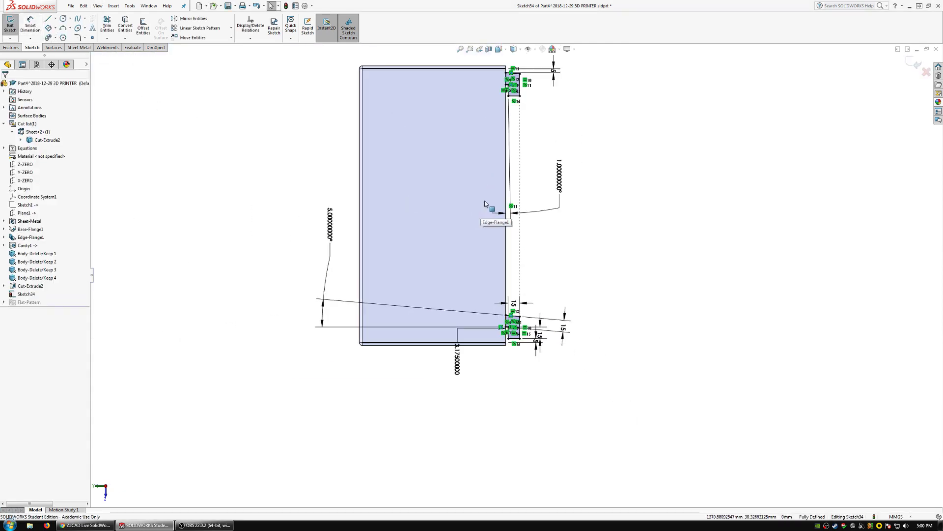
Step: Extrude both hook profiles up to the inner face of the adjoining end panel, merging them with the sheet-metal body
scroll(511, 99, down, 4)
scroll(530, 141, up, 3)
middle_drag(503, 147, 123, 93)
click(9, 48)
click(13, 24)
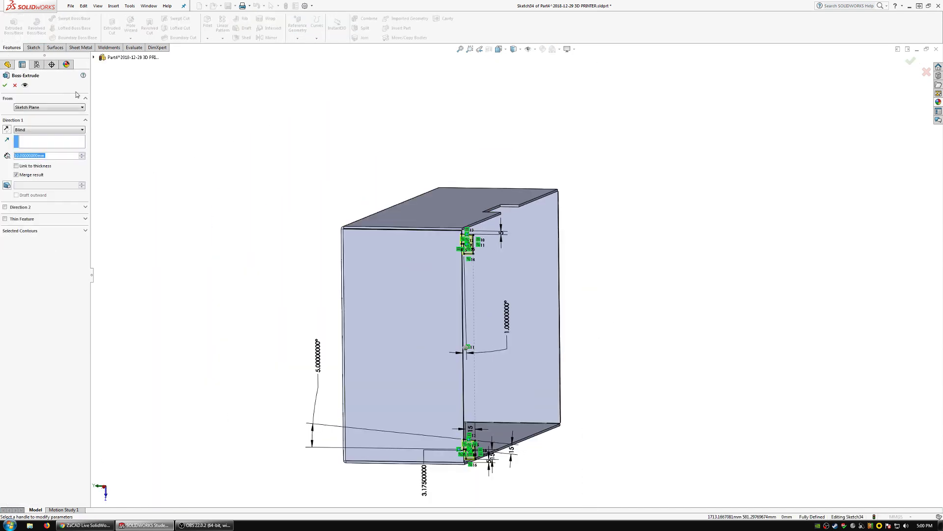
click(49, 129)
click(35, 149)
middle_drag(265, 314, 280, 326)
click(280, 327)
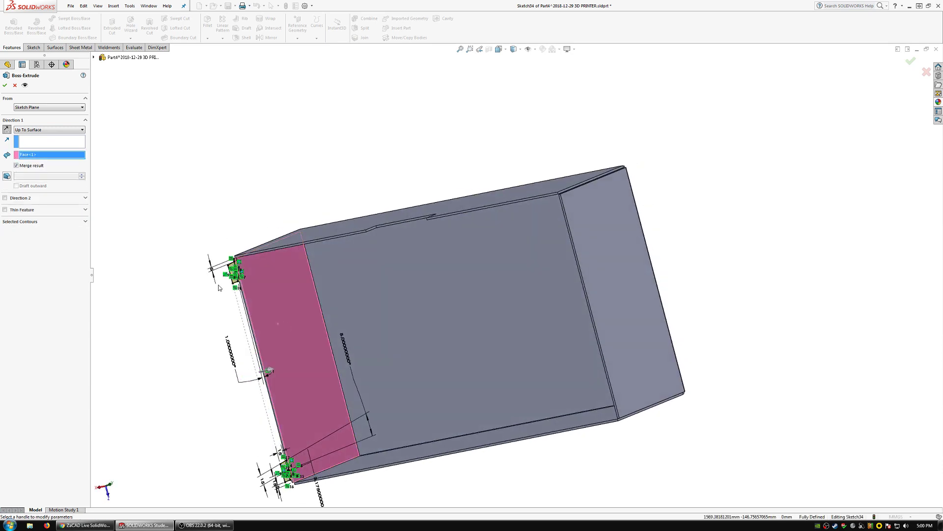
click(5, 86)
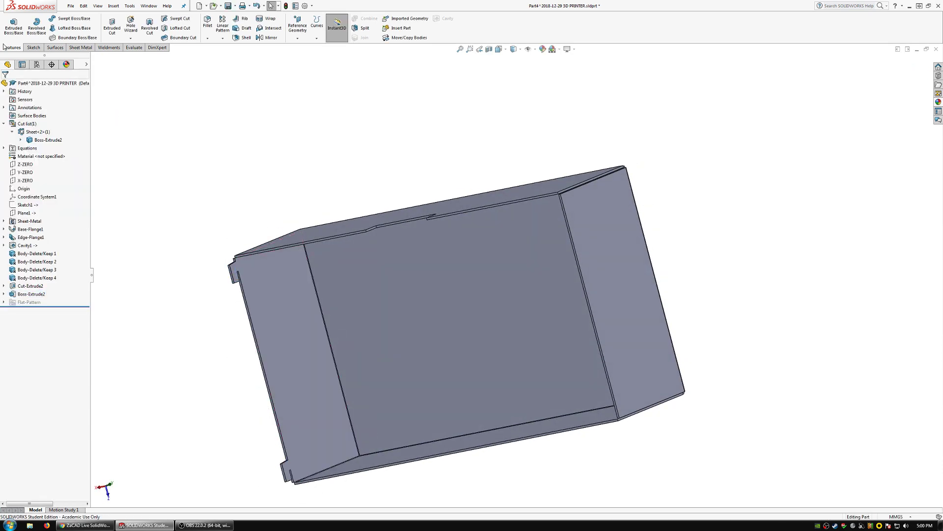
Step: Start a sketch on the opposite end panel's outer face and convert the first hook sketch's profiles into it
click(34, 48)
click(10, 24)
click(612, 228)
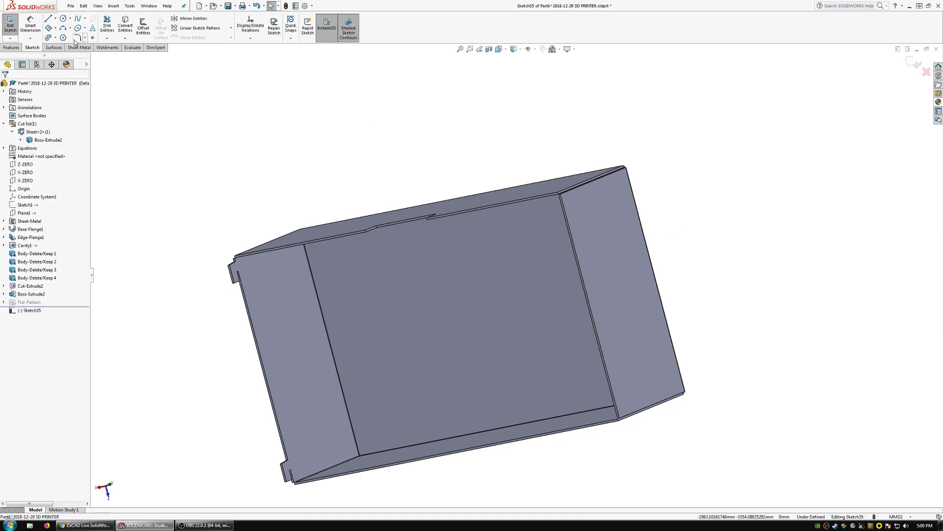
double_click(33, 295)
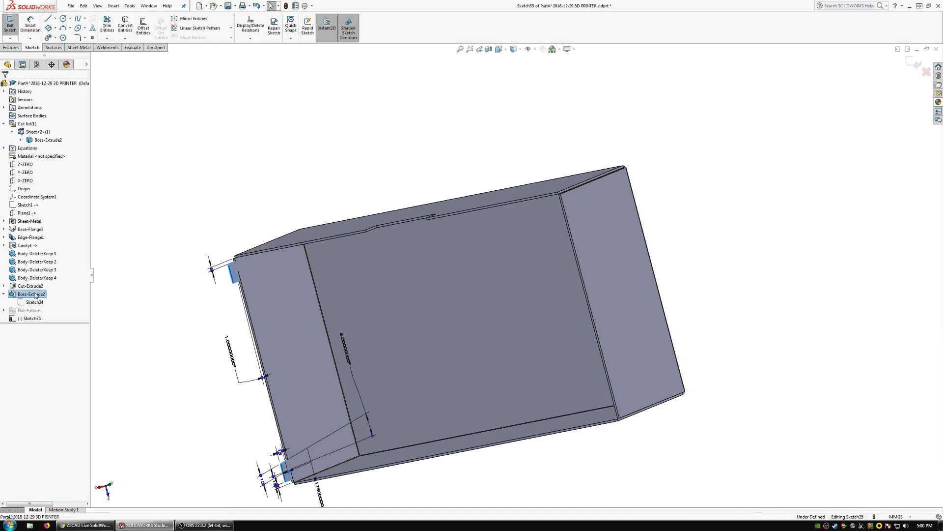
click(34, 303)
click(125, 25)
Step: Extrude the converted hook profiles up to the inner face of the opposite end panel
click(10, 48)
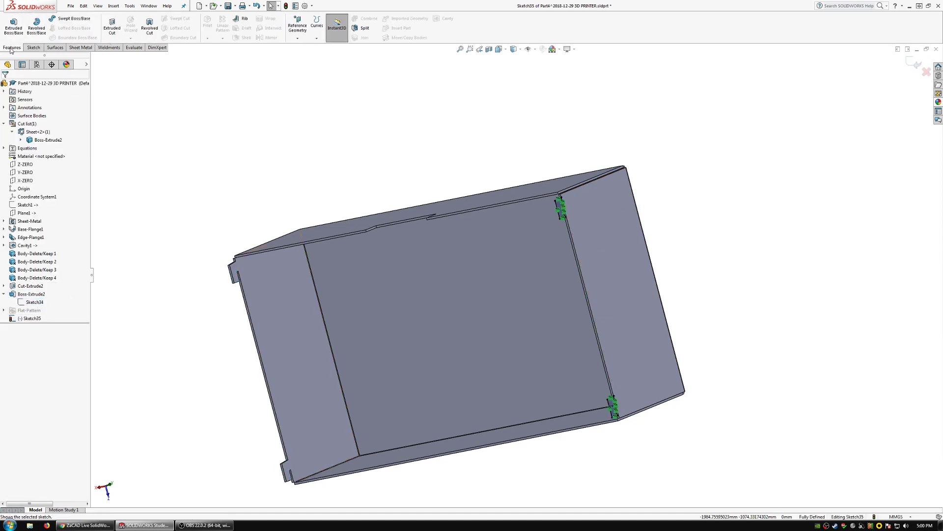
click(14, 26)
click(49, 129)
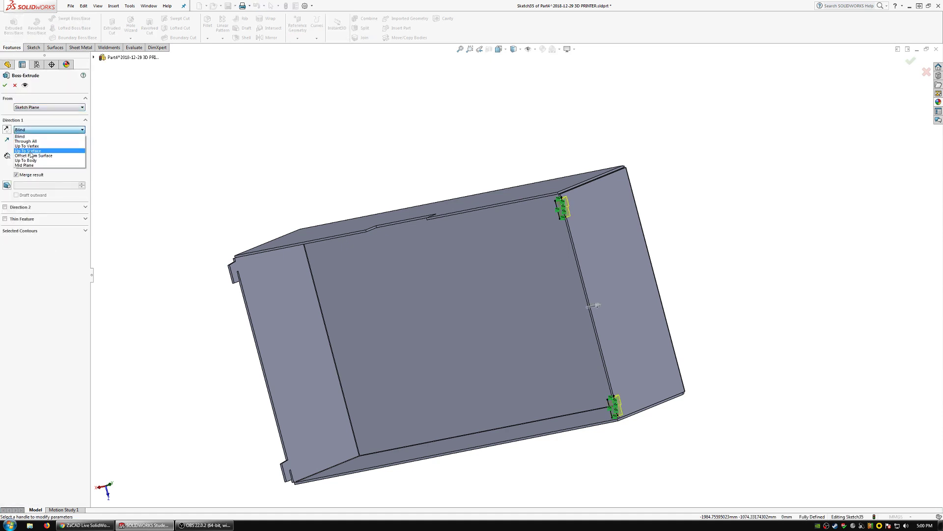
click(31, 151)
middle_drag(442, 319, 541, 319)
click(641, 231)
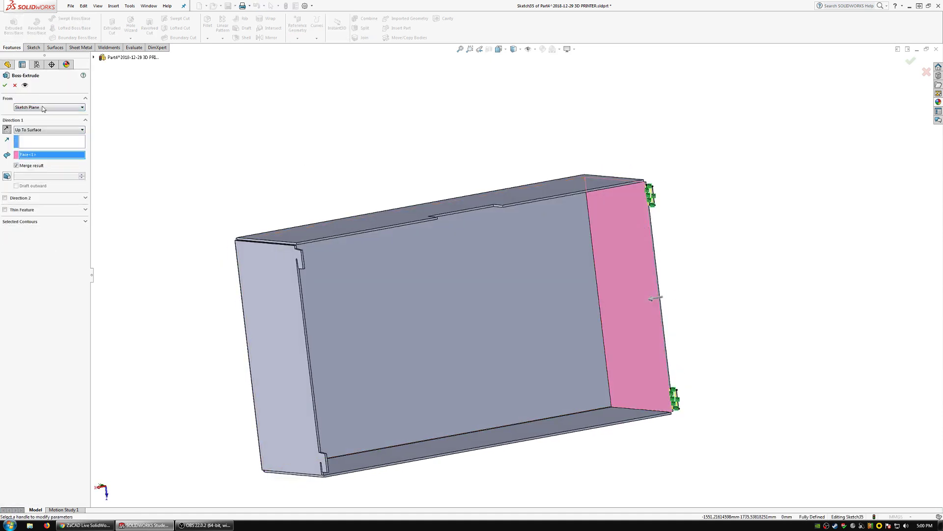
click(5, 86)
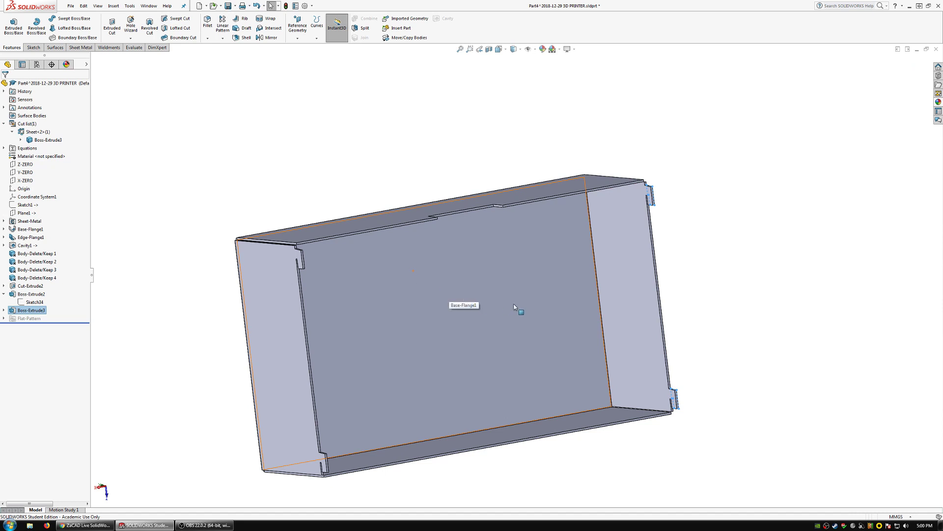
Step: Examine the hooks, panel edges and corner seams of the box from several sides
middle_drag(514, 307, 404, 242)
scroll(373, 352, down, 10)
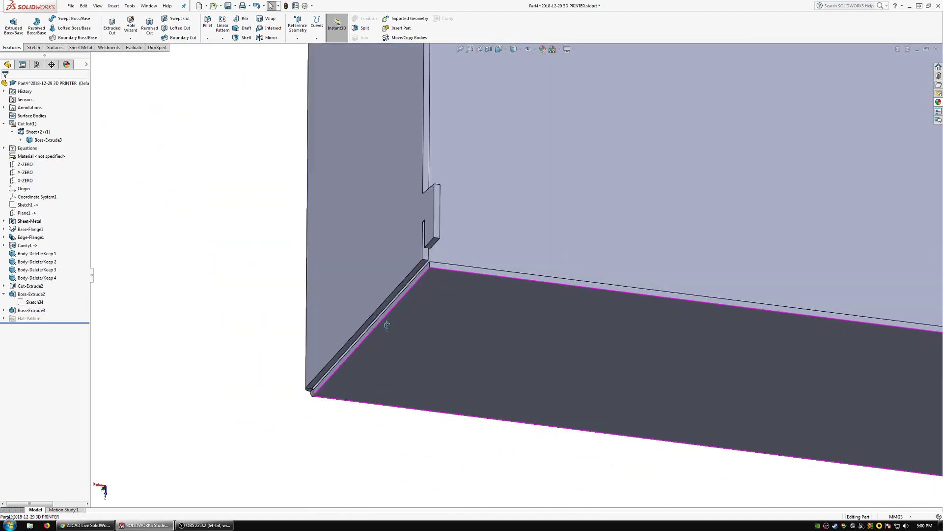
middle_drag(386, 324, 434, 278)
scroll(558, 218, up, 5)
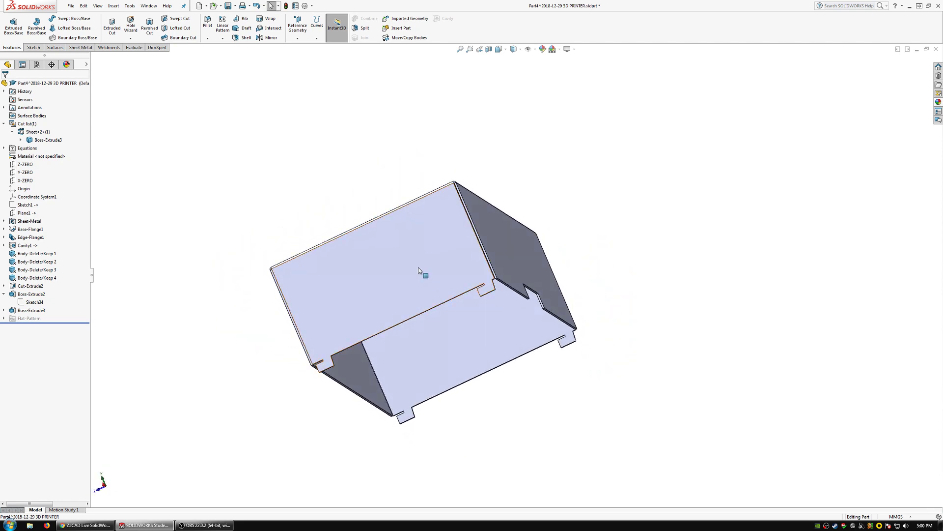
middle_drag(423, 269, 520, 398)
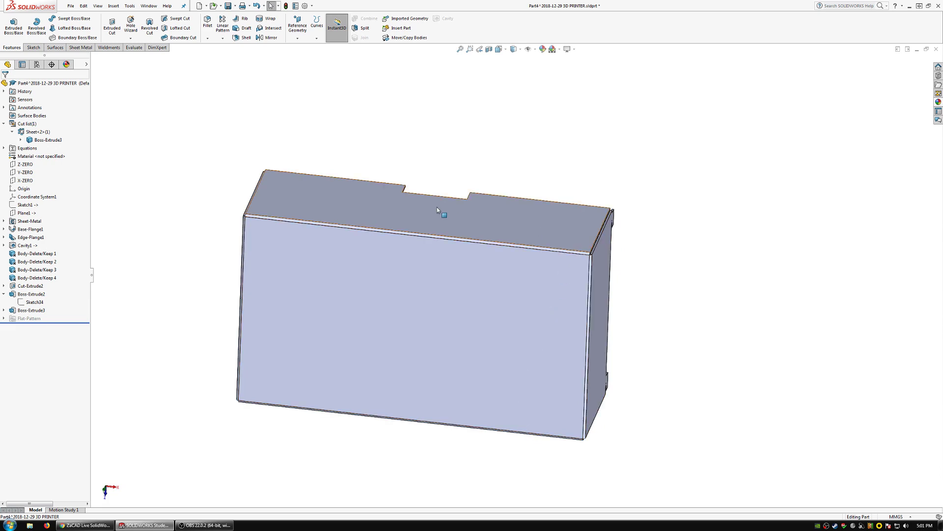
middle_drag(488, 264, 489, 312)
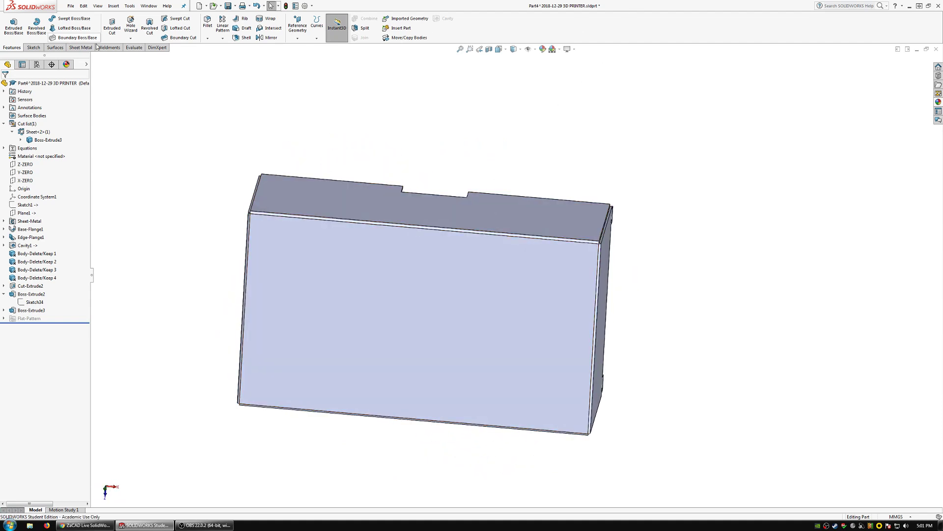
Step: Save the part as FILAMENT SPOOL PROTECTOR in the 2019-01-26 3D PRINTER folder
click(69, 8)
click(91, 93)
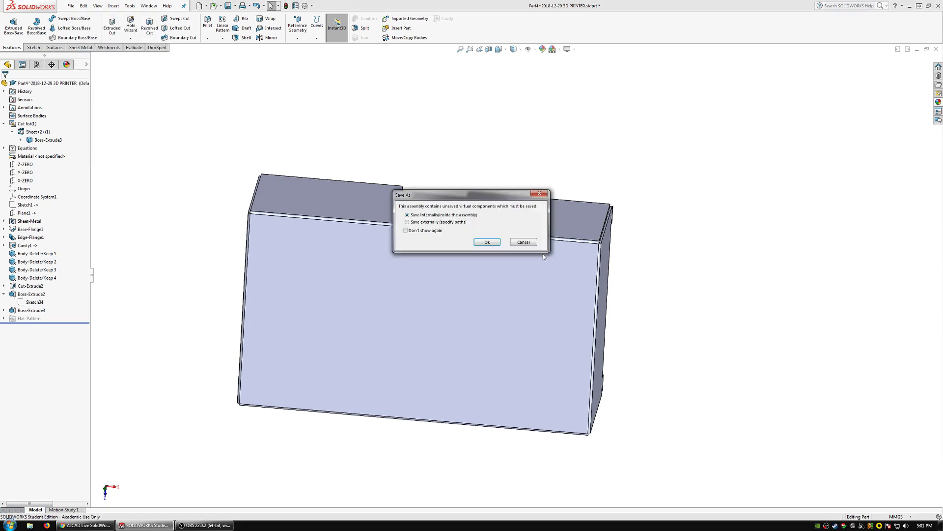
click(487, 242)
click(71, 6)
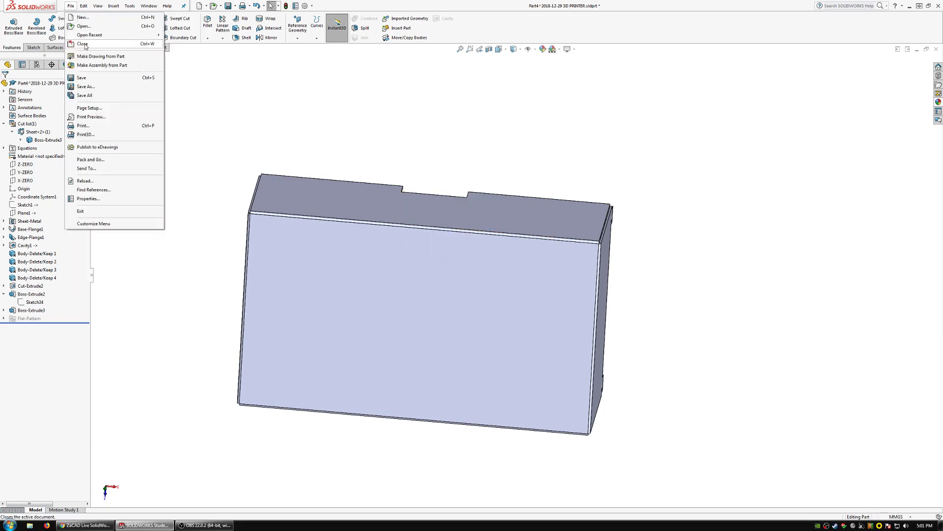
click(90, 89)
click(275, 158)
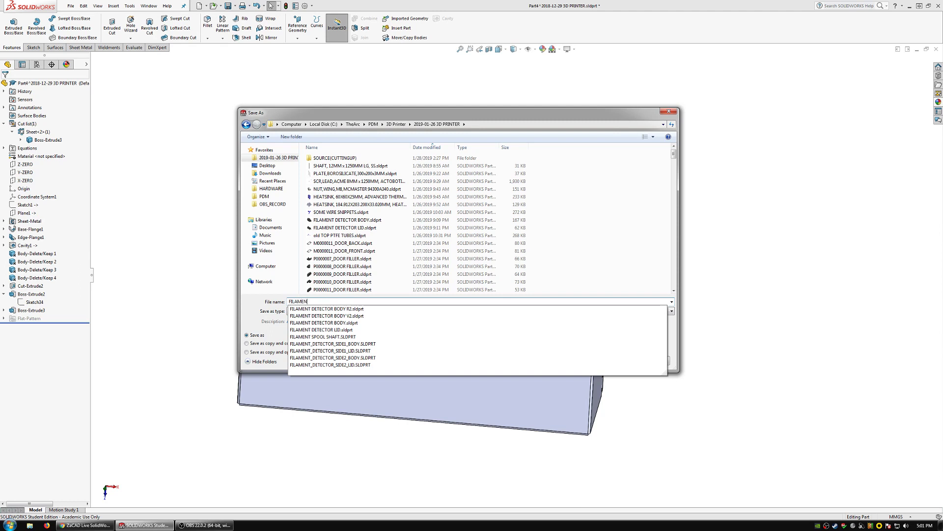
text(T SPOOL PROTECTOR)
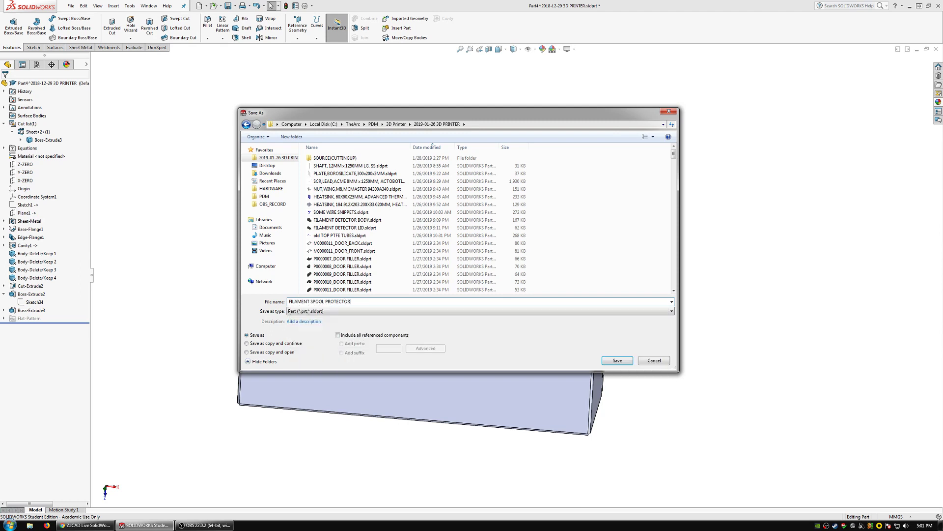
key(Return)
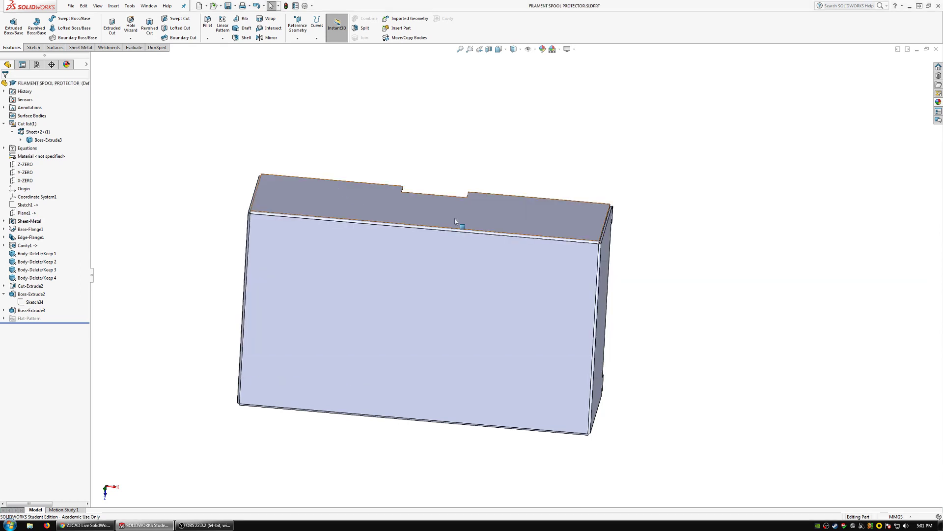
Step: Inspect the open corner seams and measure the distance between the two hooked end panels' faces
middle_drag(340, 190, 493, 240)
scroll(494, 241, down, 4)
scroll(494, 240, down, 3)
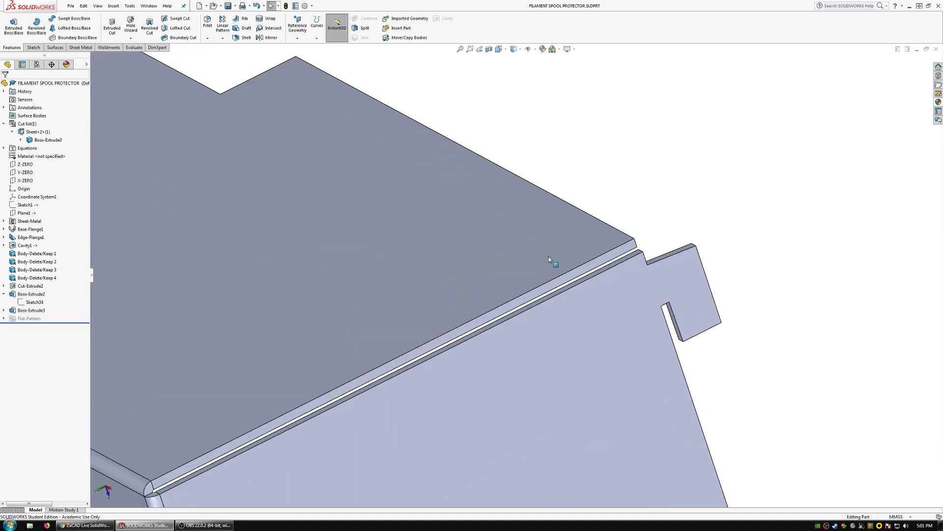
middle_drag(551, 261, 510, 181)
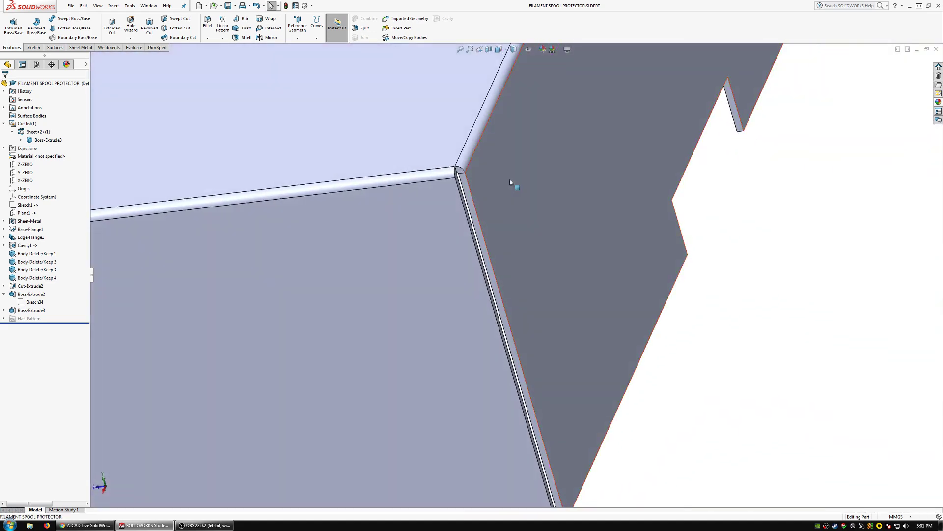
key(f)
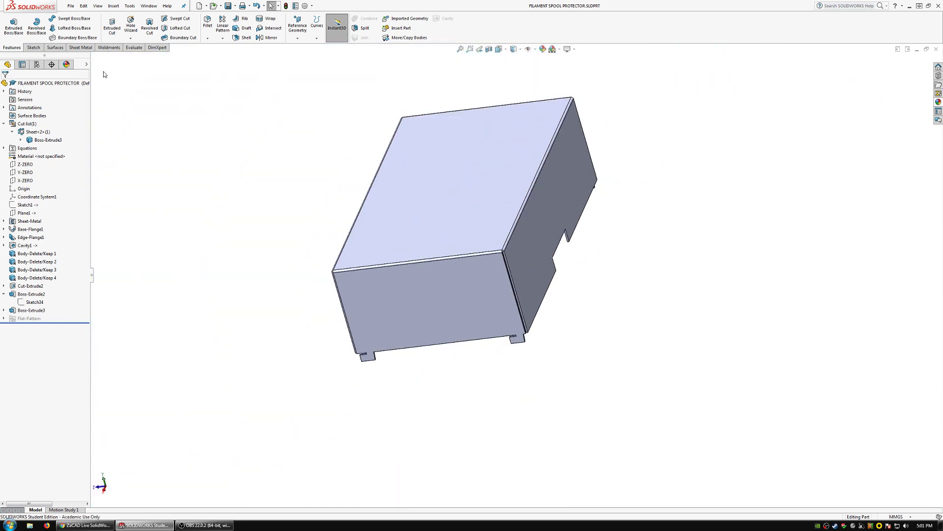
click(134, 47)
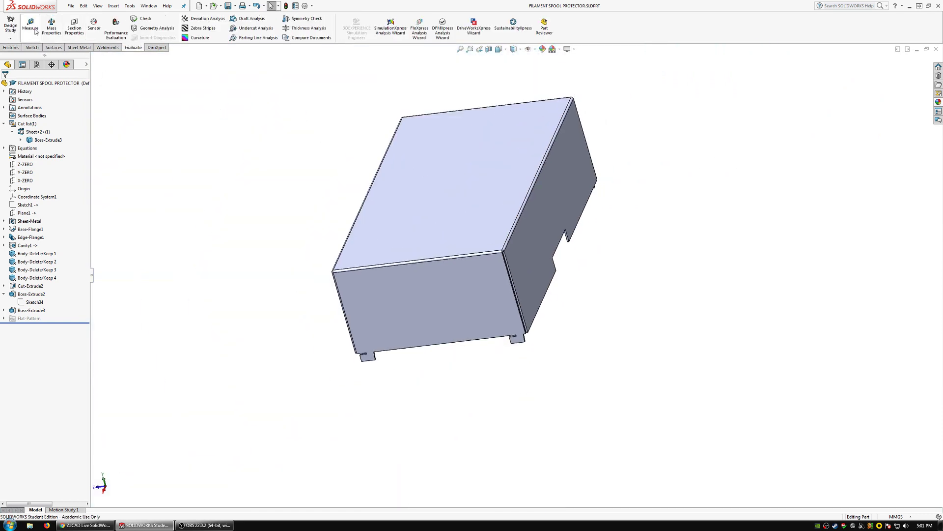
click(30, 25)
click(467, 286)
middle_drag(466, 286, 348, 371)
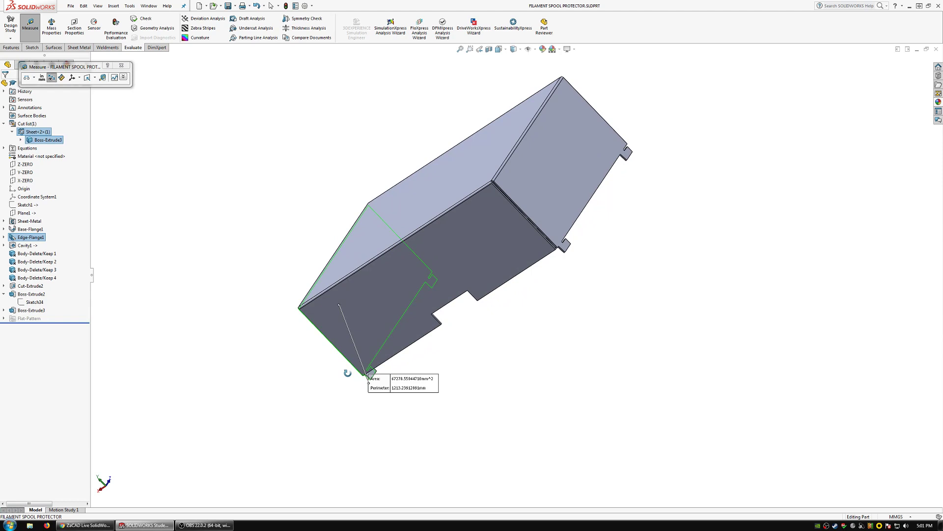
click(560, 209)
middle_drag(499, 204, 693, 216)
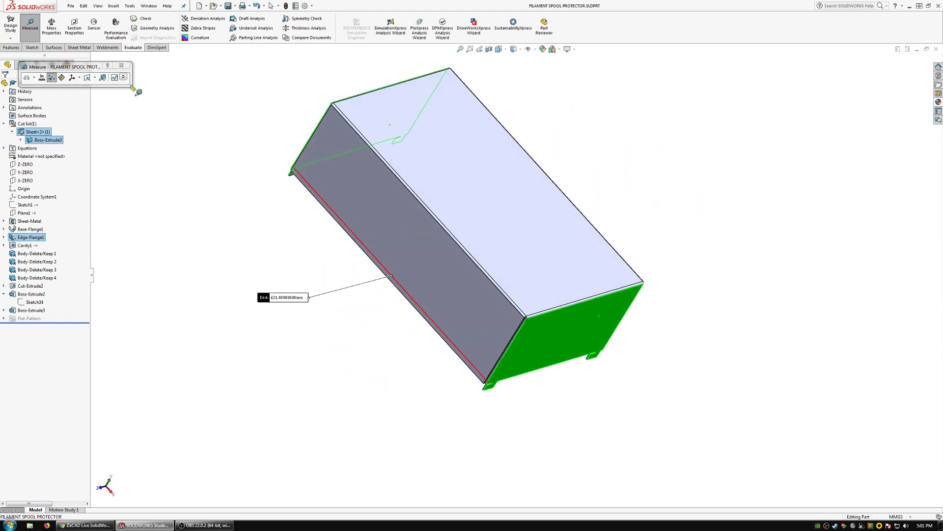
click(30, 24)
Step: Search the commands for WELDE and start the Welded Corner command
scroll(499, 280, down, 2)
middle_drag(498, 280, 545, 256)
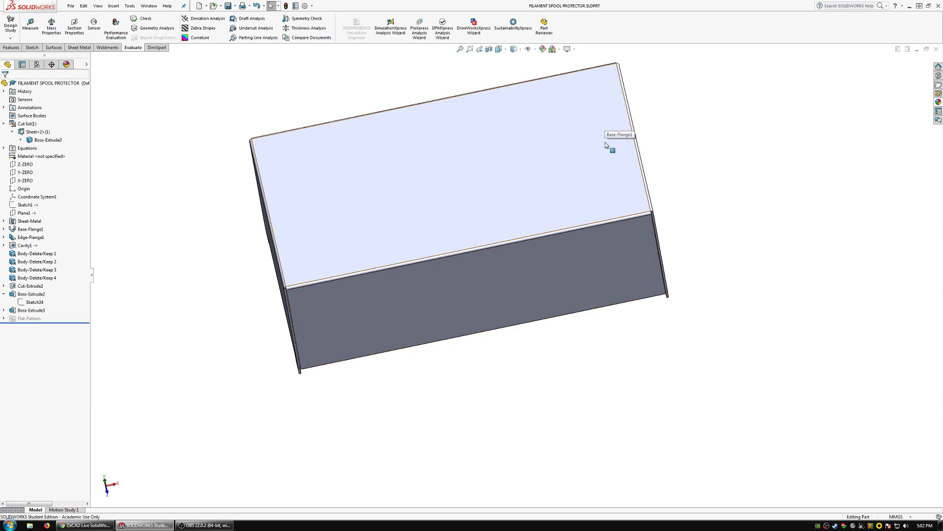
middle_drag(608, 139, 344, 239)
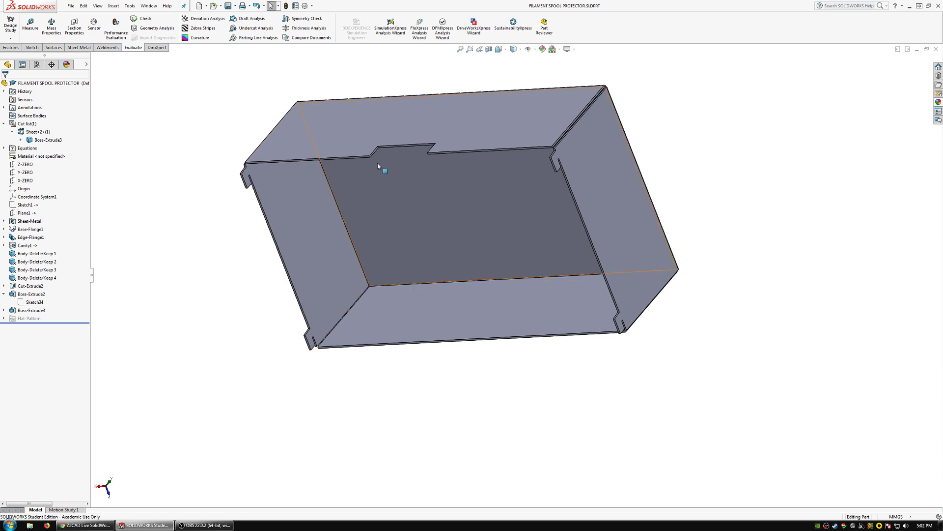
middle_drag(411, 192, 522, 202)
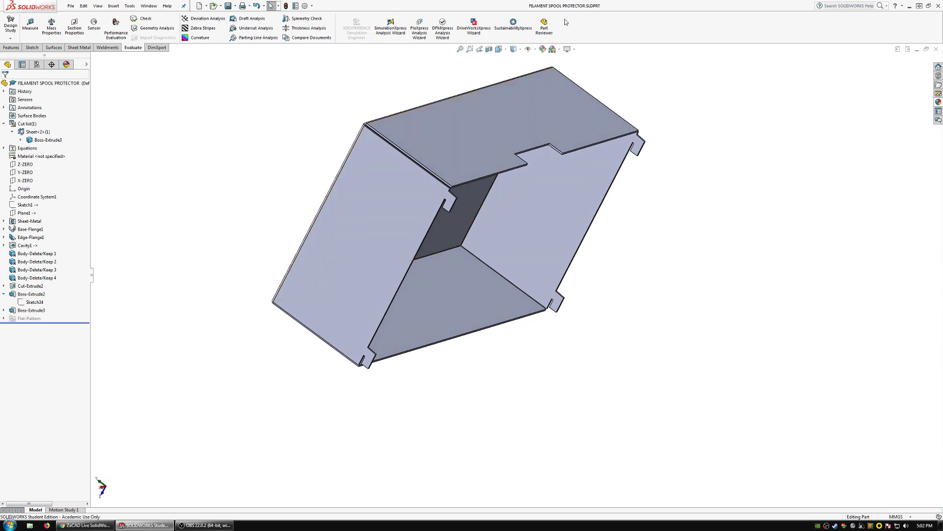
click(883, 6)
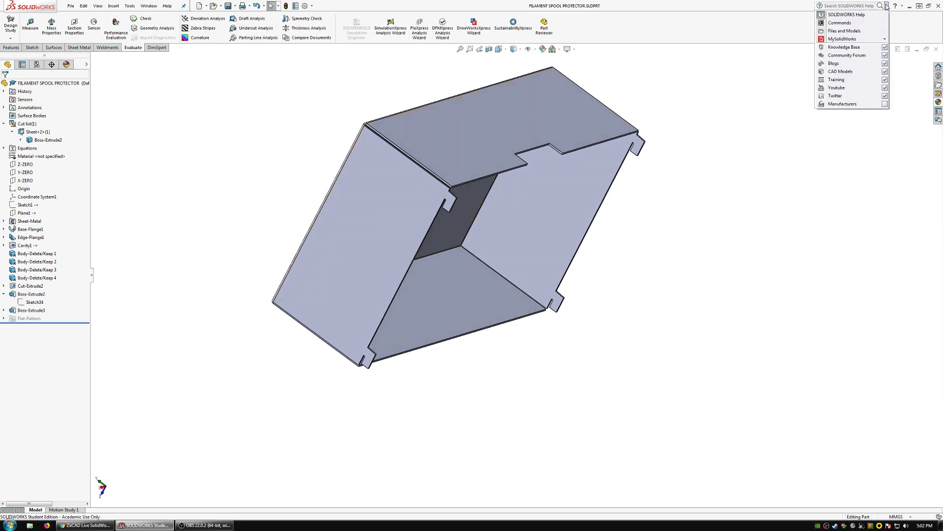
click(848, 20)
text(WELDE)
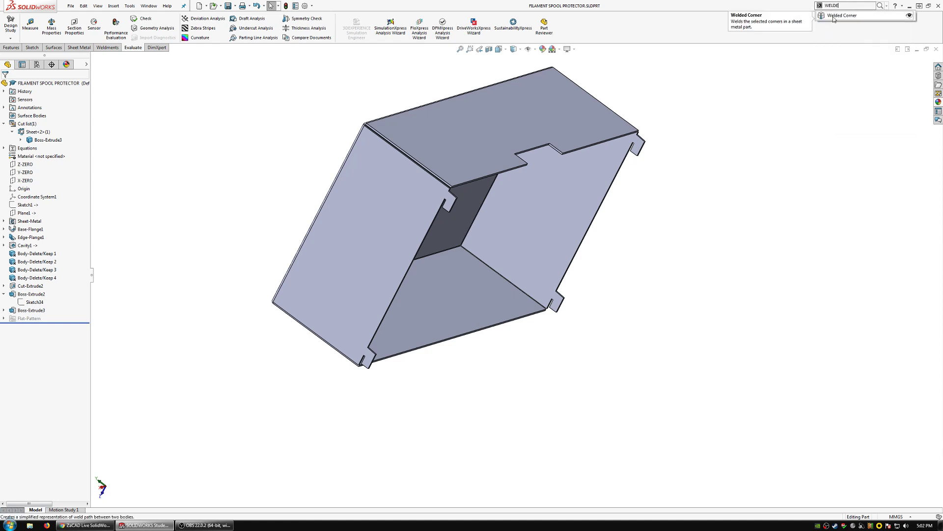
click(841, 16)
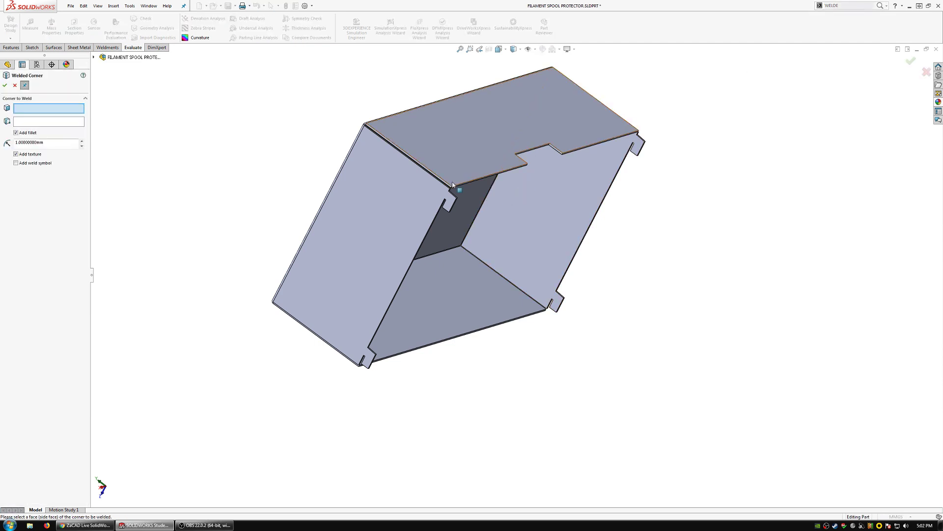
Step: Weld the corner between the notched flange and an end panel with a 1 mm fillet and weld texture
scroll(453, 185, down, 5)
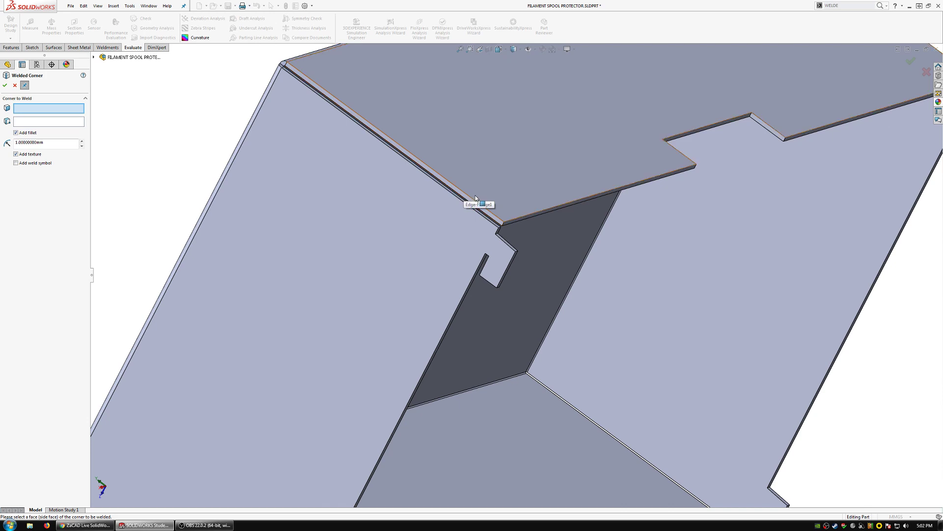
scroll(470, 196, down, 3)
click(470, 240)
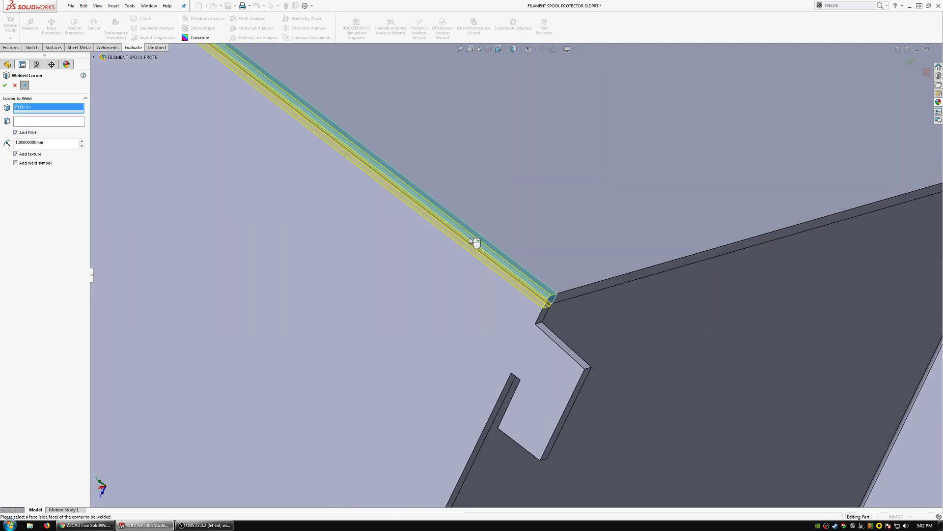
scroll(485, 261, up, 6)
middle_drag(560, 231, 576, 246)
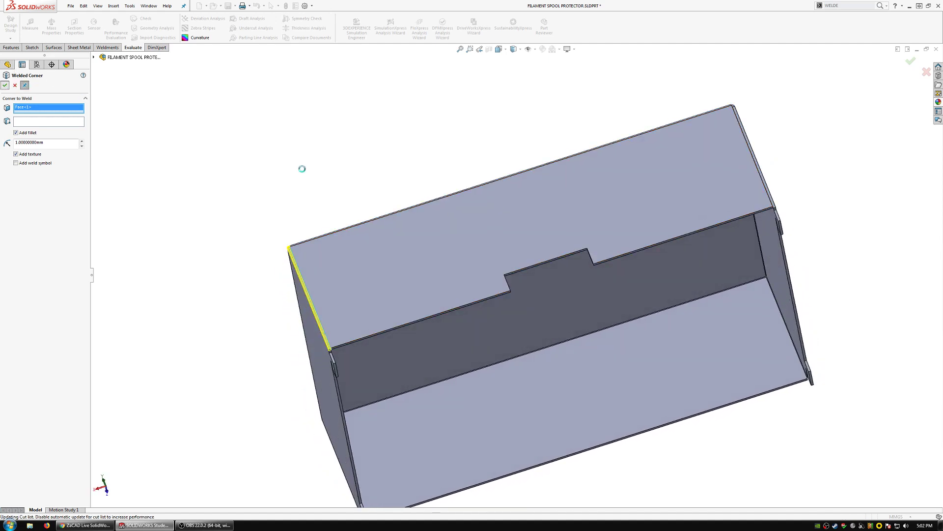
click(314, 174)
scroll(358, 326, down, 3)
middle_drag(358, 326, 387, 278)
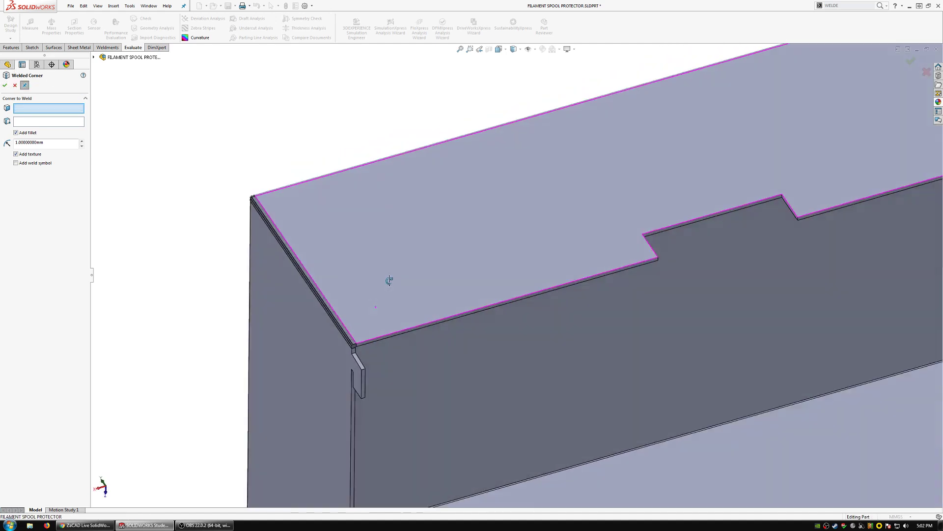
scroll(376, 326, down, 5)
scroll(422, 341, up, 5)
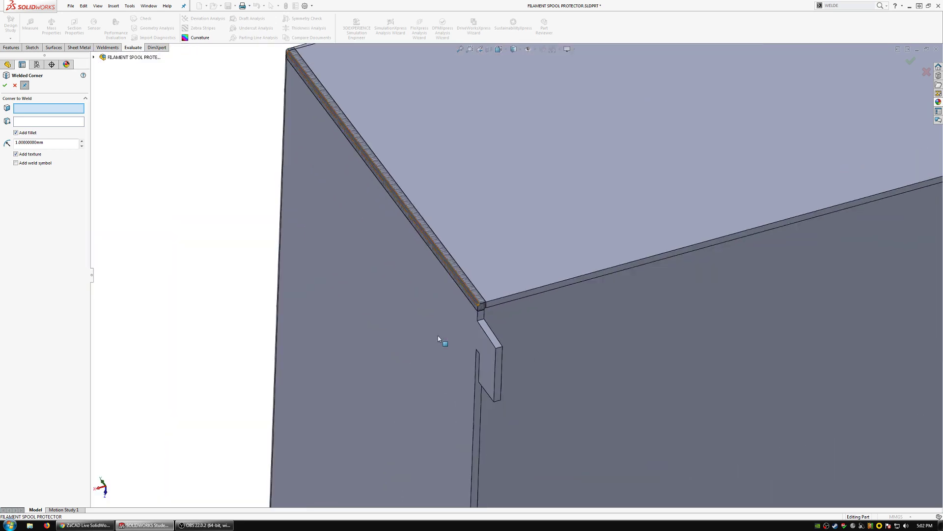
Step: Weld the corner at the notched flange's other end with a 1 mm fillet and weld texture
scroll(704, 246, down, 5)
middle_drag(704, 246, 759, 258)
click(742, 249)
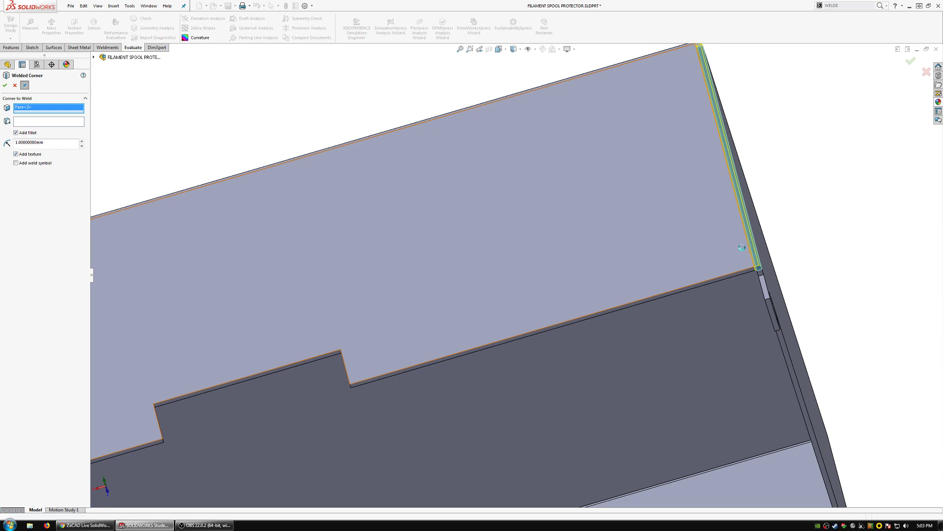
click(740, 260)
Step: Weld the corner between the plain flange and an end panel with a 1 mm fillet and weld texture
scroll(717, 295, up, 5)
scroll(524, 343, down, 4)
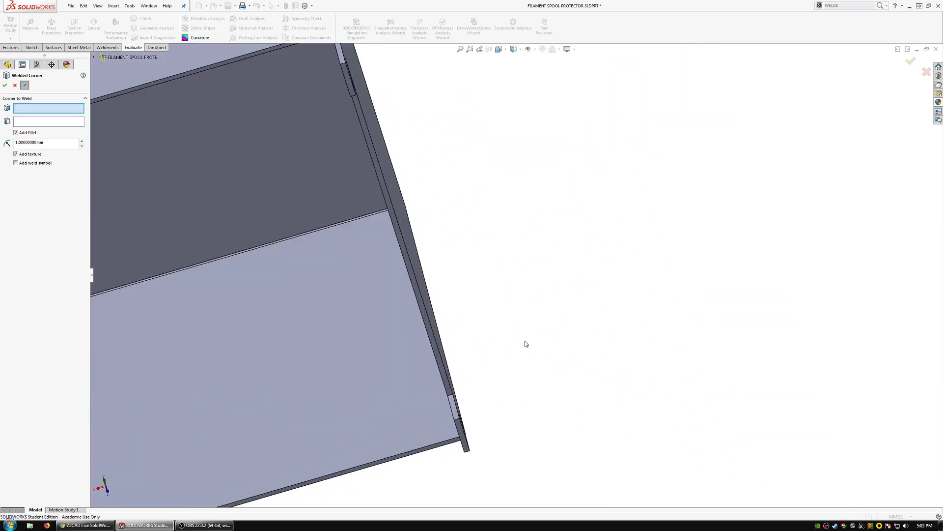
middle_drag(525, 342, 419, 400)
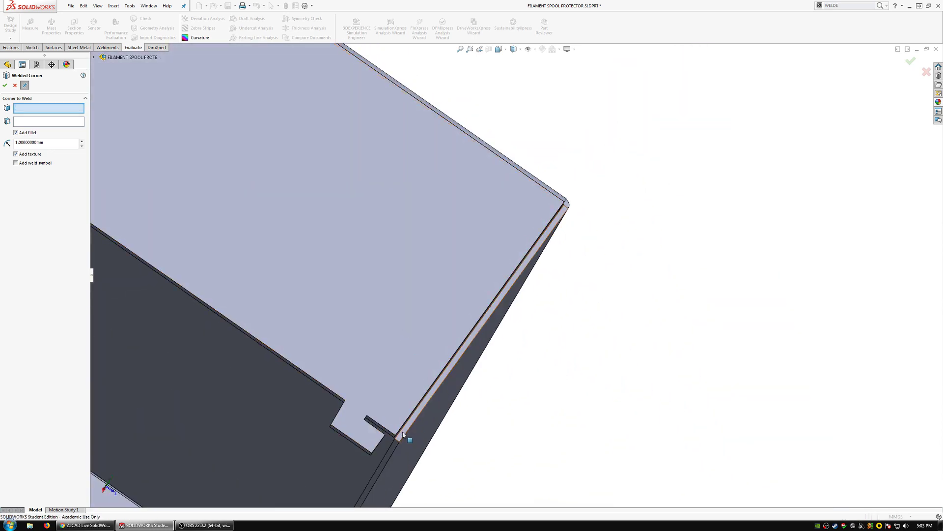
click(428, 427)
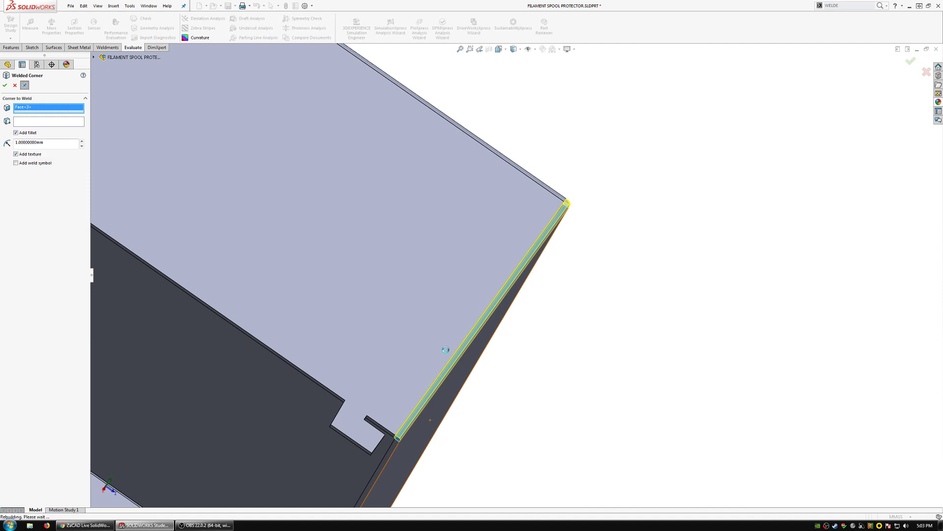
click(446, 346)
Step: Weld the remaining open corner beside the plain flange with a 1 mm fillet and weld texture, and finish the Welded Corner command
middle_drag(446, 346, 321, 390)
scroll(400, 381, up, 5)
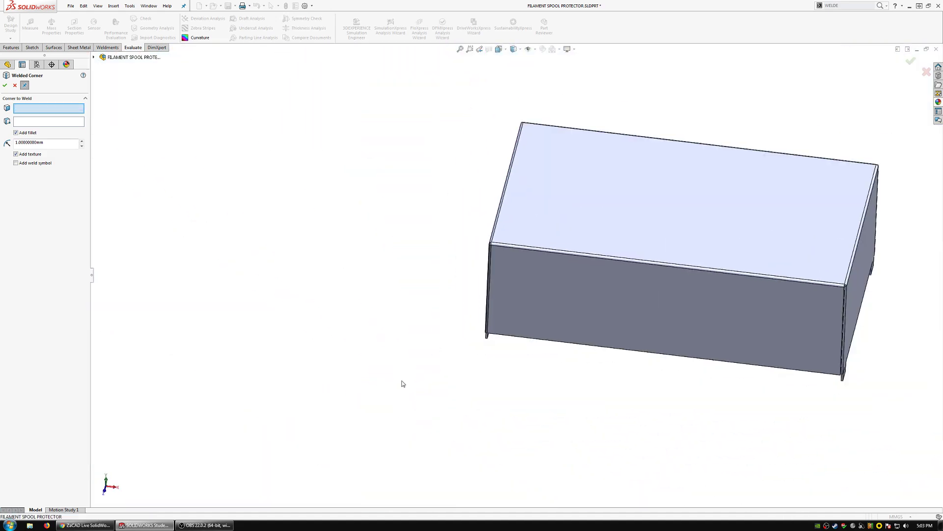
middle_drag(400, 381, 796, 322)
scroll(636, 331, down, 5)
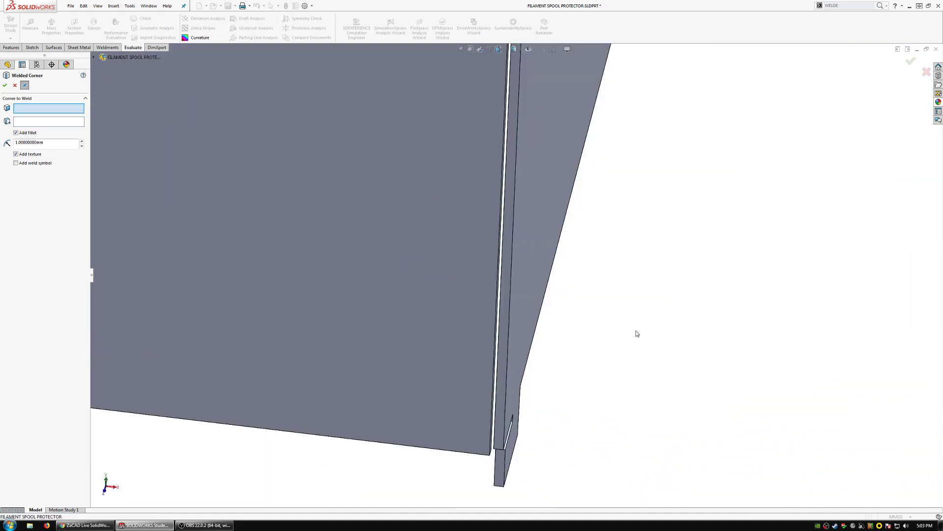
click(502, 340)
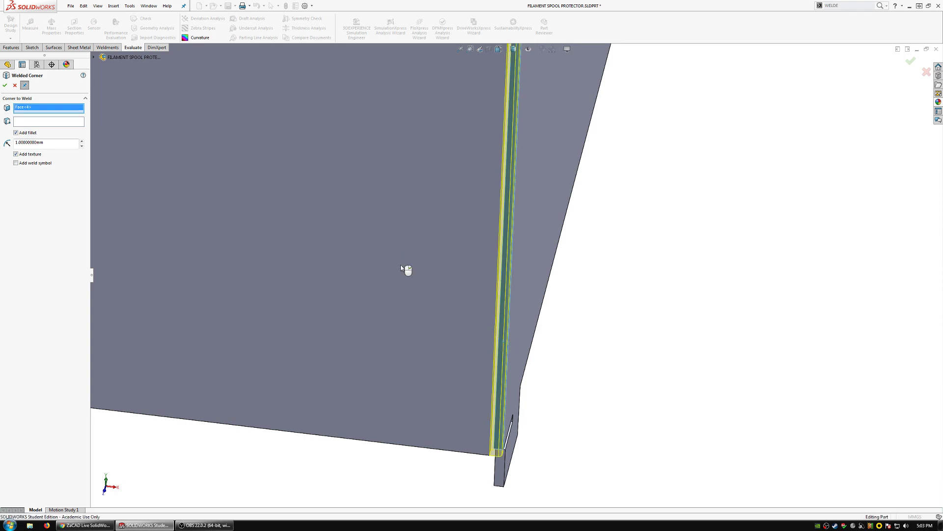
scroll(394, 273, up, 6)
middle_drag(388, 233, 614, 218)
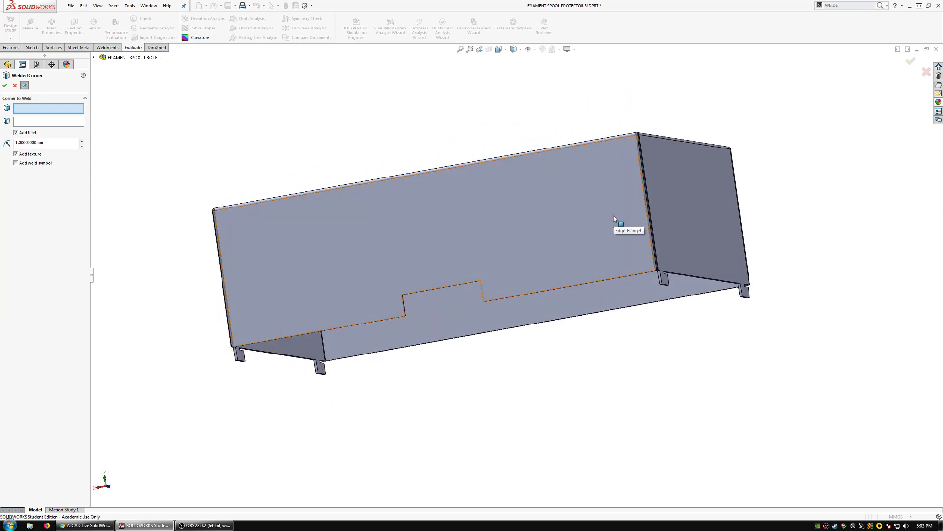
scroll(638, 195, down, 4)
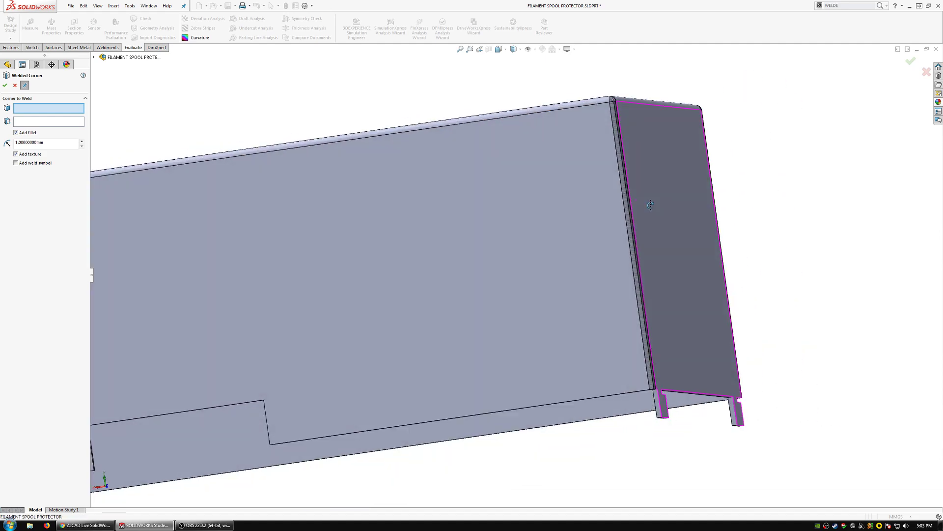
scroll(400, 347, up, 5)
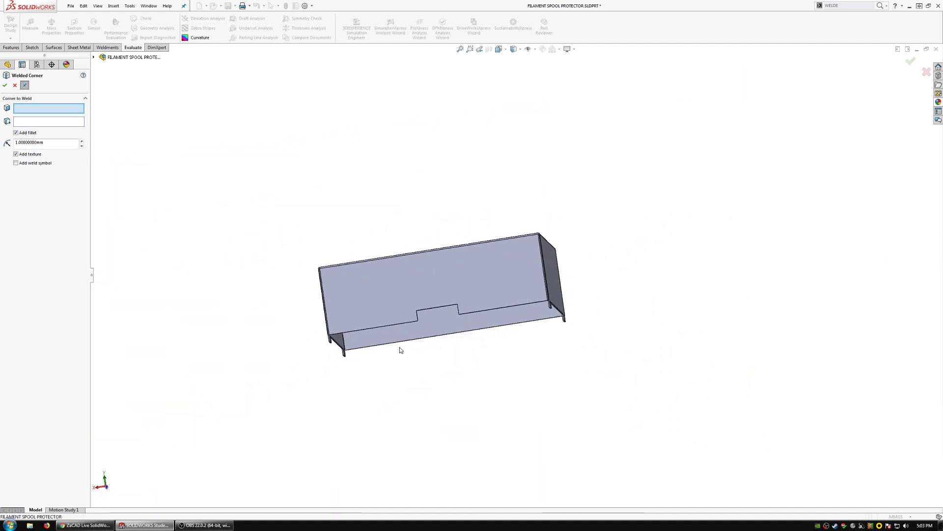
scroll(426, 287, down, 2)
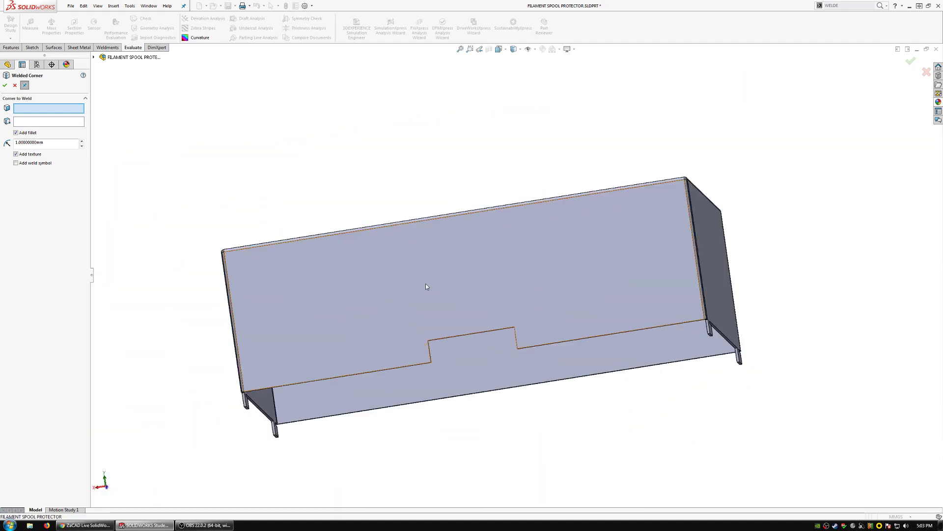
click(14, 85)
Step: Switch to the 3D printer assembly and examine how the protector sits against the frame, the screws and the filament detector
click(149, 6)
click(275, 95)
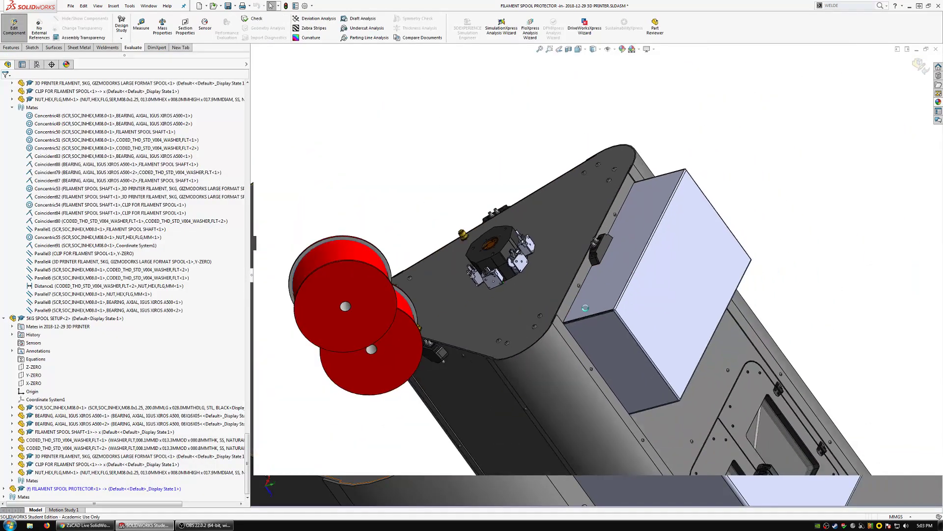
scroll(568, 272, down, 8)
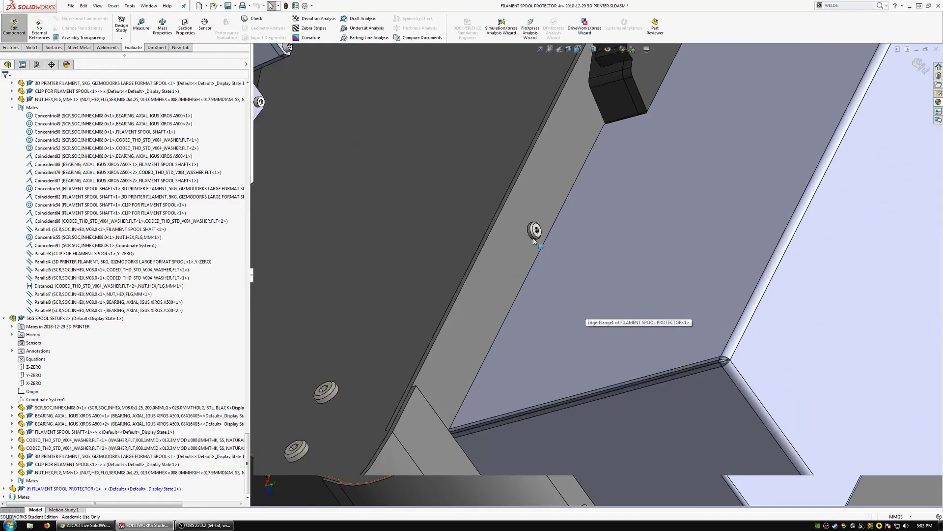
scroll(534, 239, down, 2)
middle_drag(534, 239, 554, 170)
scroll(541, 287, up, 6)
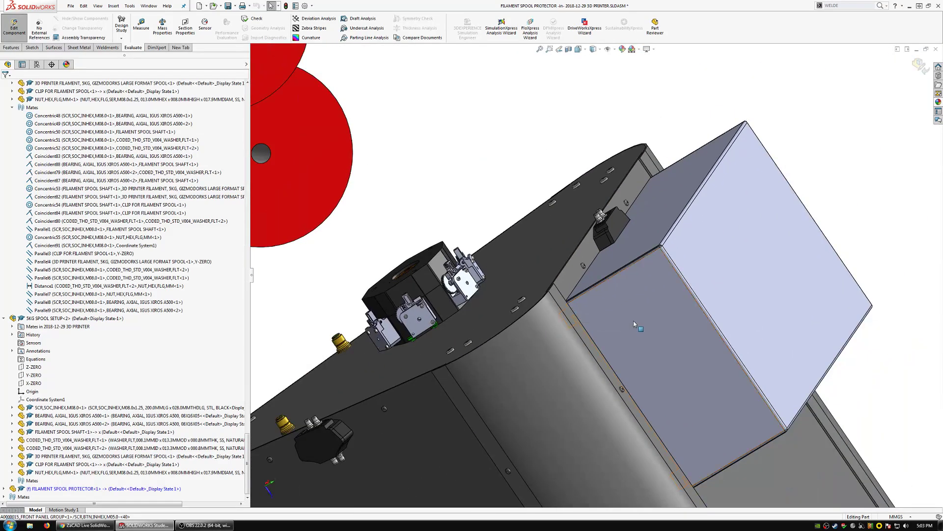
scroll(634, 325, down, 3)
middle_drag(634, 325, 565, 397)
scroll(570, 253, down, 5)
scroll(624, 279, up, 5)
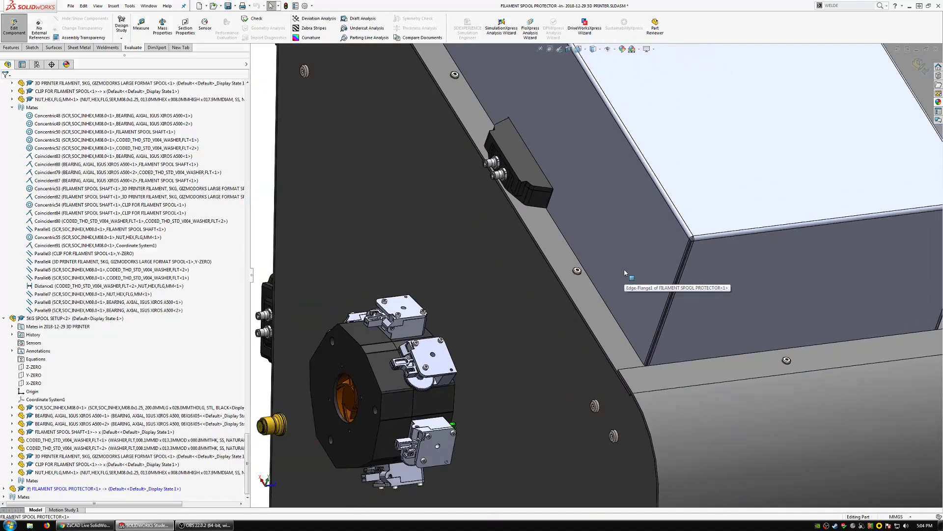
middle_drag(624, 269, 609, 374)
scroll(684, 257, down, 4)
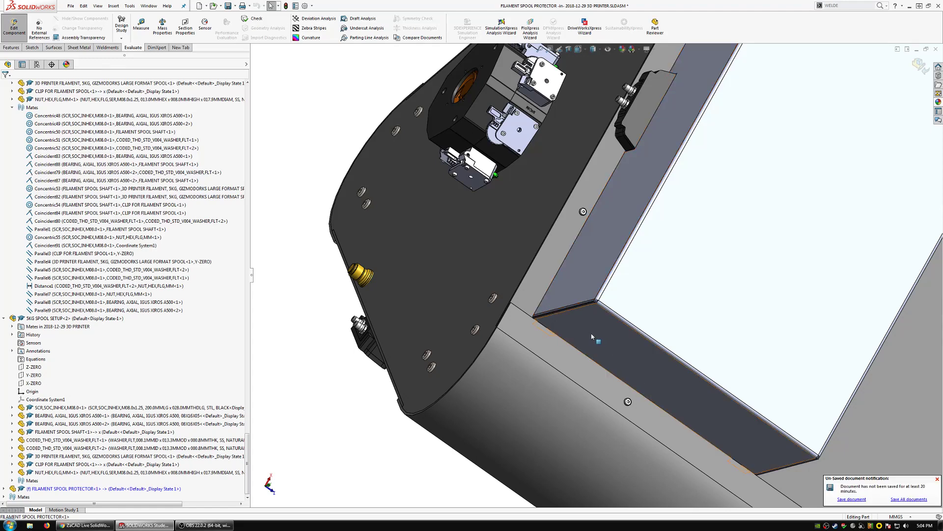
middle_drag(594, 231, 646, 201)
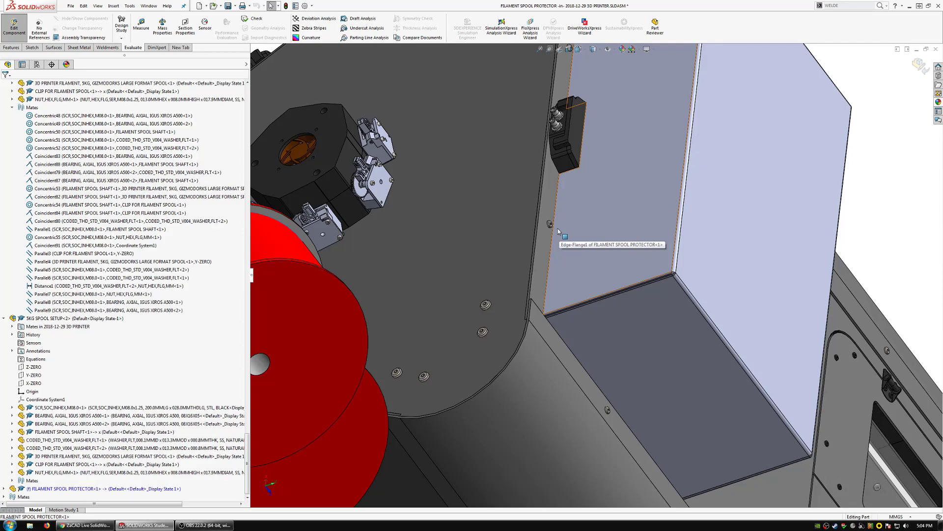
scroll(559, 228, up, 3)
middle_drag(558, 231, 598, 305)
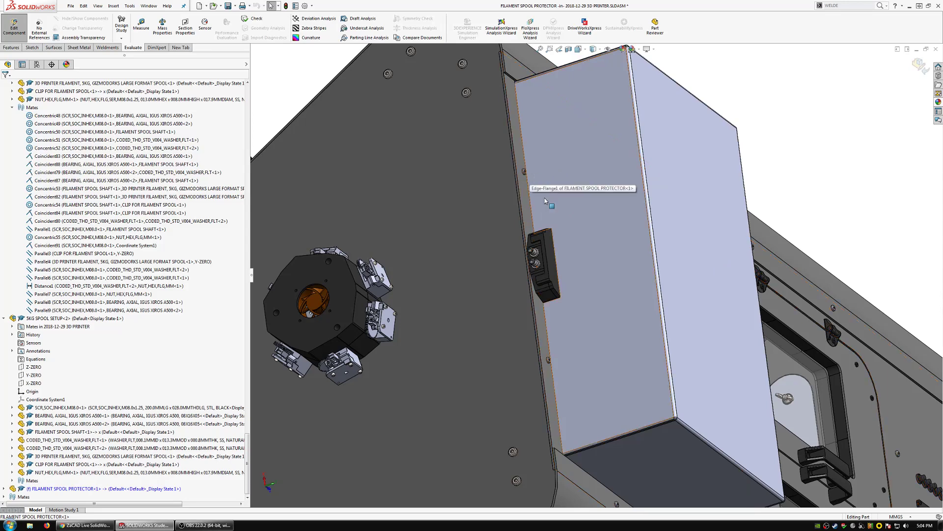
scroll(569, 418, down, 4)
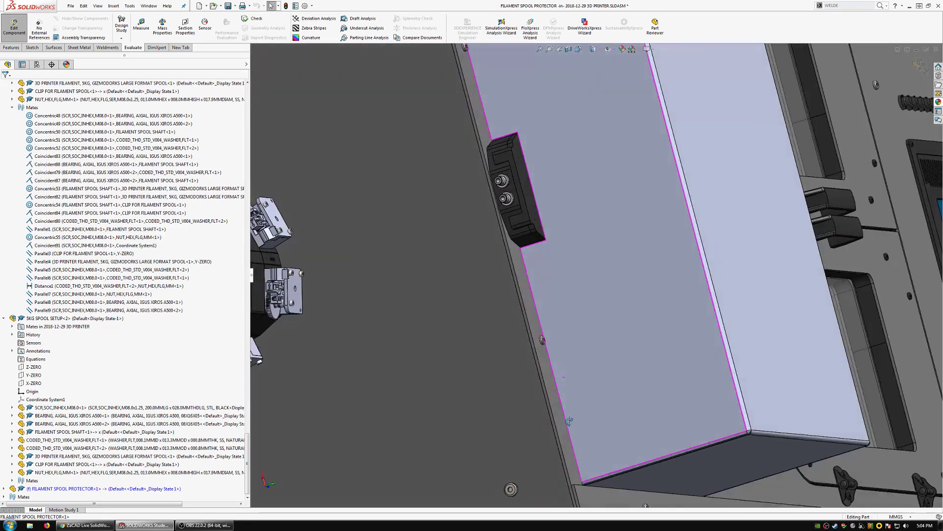
middle_drag(569, 421, 485, 367)
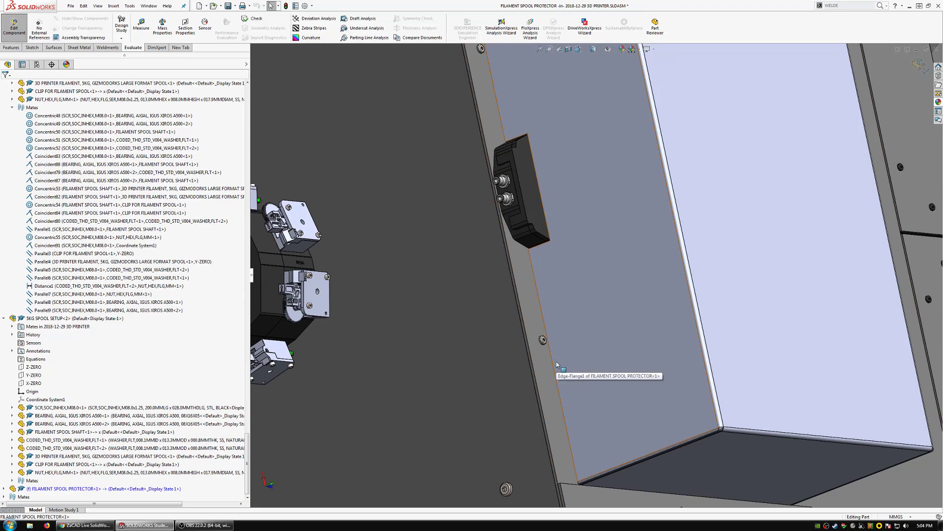
middle_drag(557, 361, 547, 296)
scroll(683, 435, up, 3)
scroll(692, 412, down, 4)
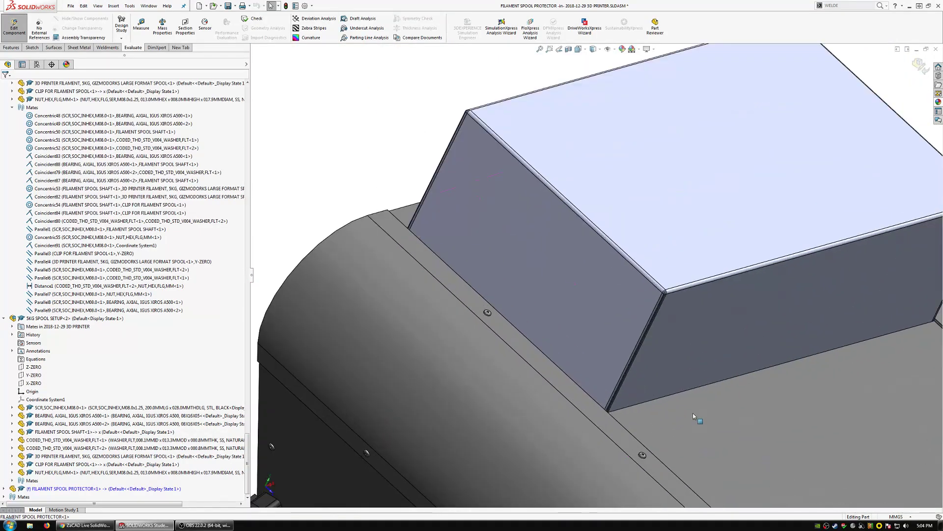
scroll(692, 413, up, 3)
middle_drag(693, 412, 728, 470)
Step: Leave in-context editing of the protector part and return to editing the 3D printer assembly
key(Escape)
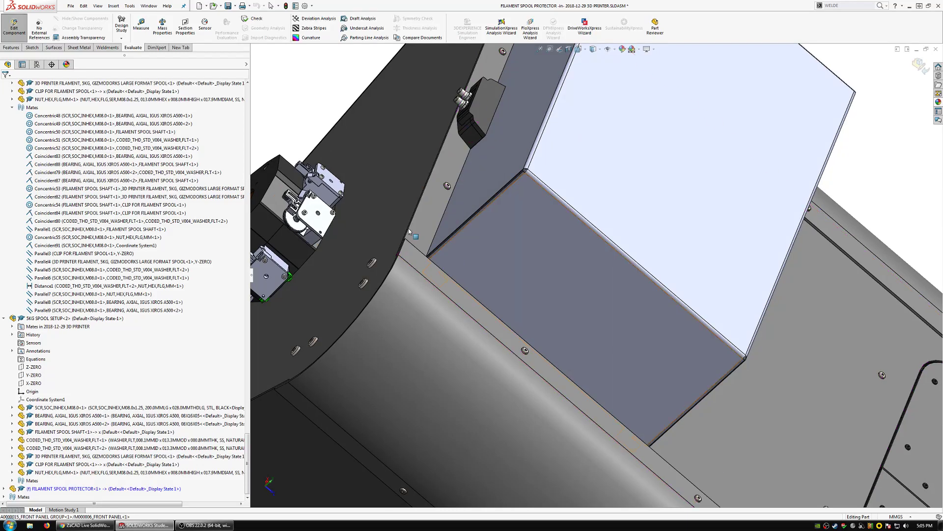
right_click(520, 243)
click(565, 284)
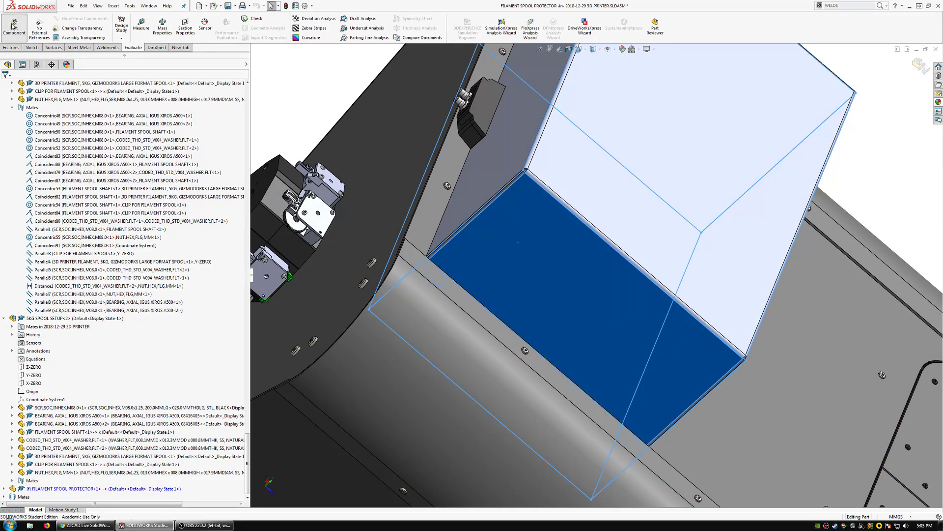
Step: Hide the filament spool protector and inspect the spools, panel screws and filament detector beneath it
right_click(497, 244)
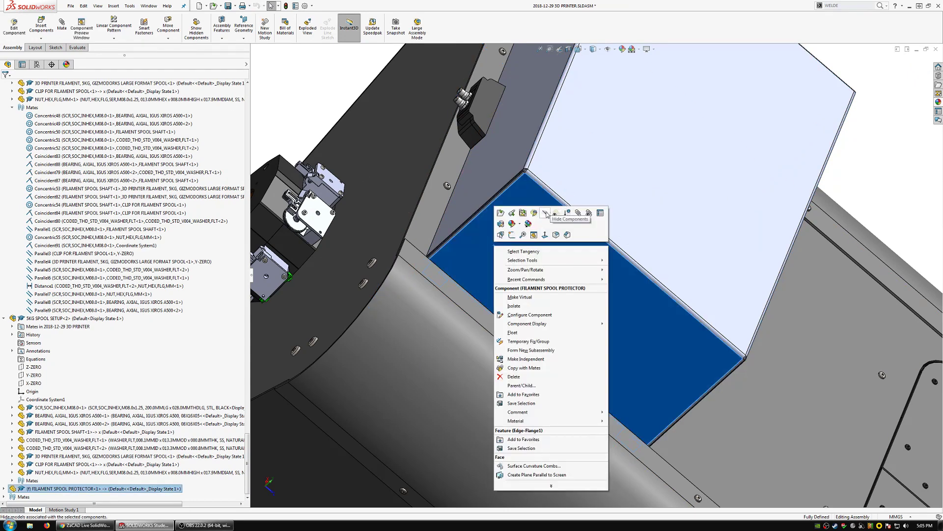
click(557, 212)
mouse_move(522, 278)
middle_down()
mouse_move(545, 208)
mouse_move(507, 288)
middle_up()
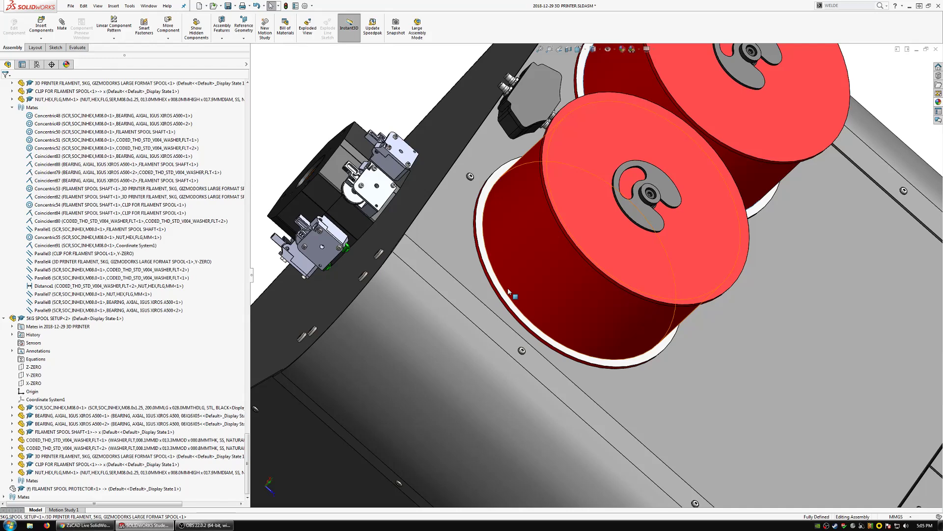
middle_drag(509, 291, 604, 202)
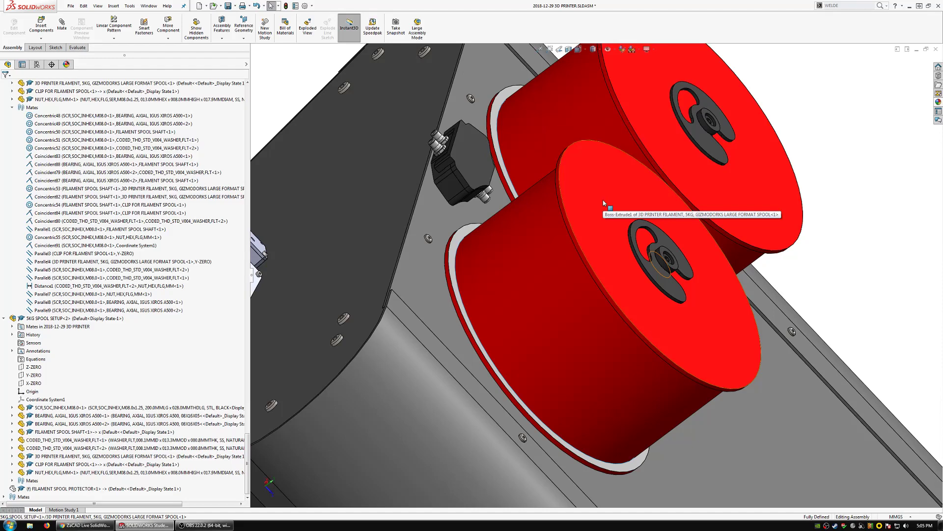
Step: Show the top-level 3D printer assembly with its dependents to bring back the hidden protector
scroll(248, 97, up, 15)
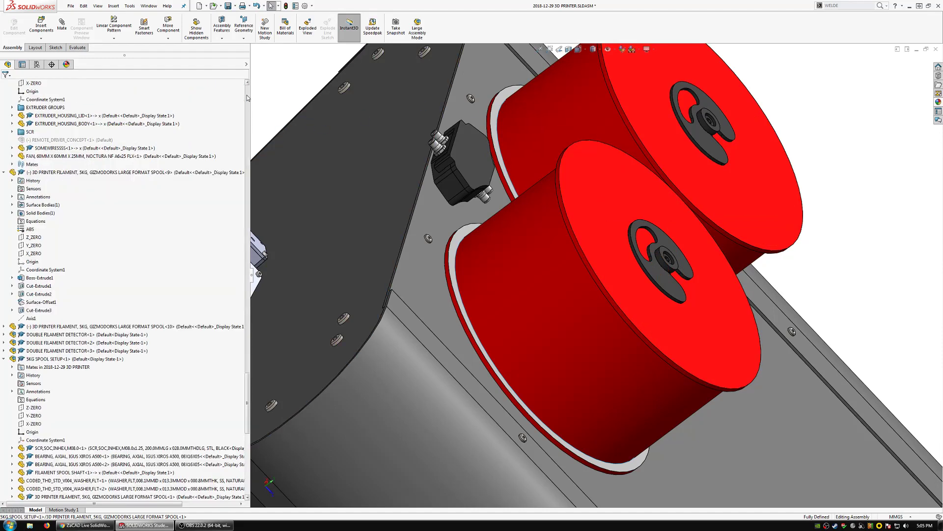
right_click(85, 84)
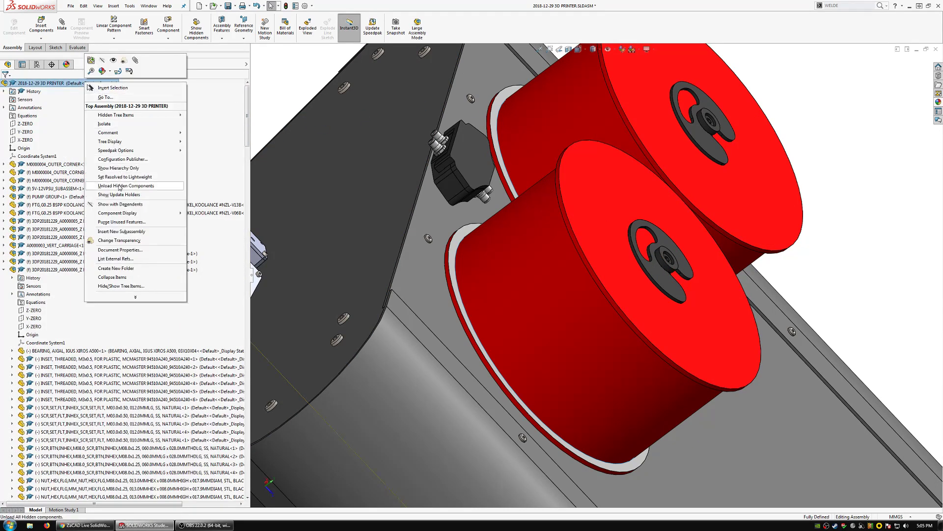
click(119, 206)
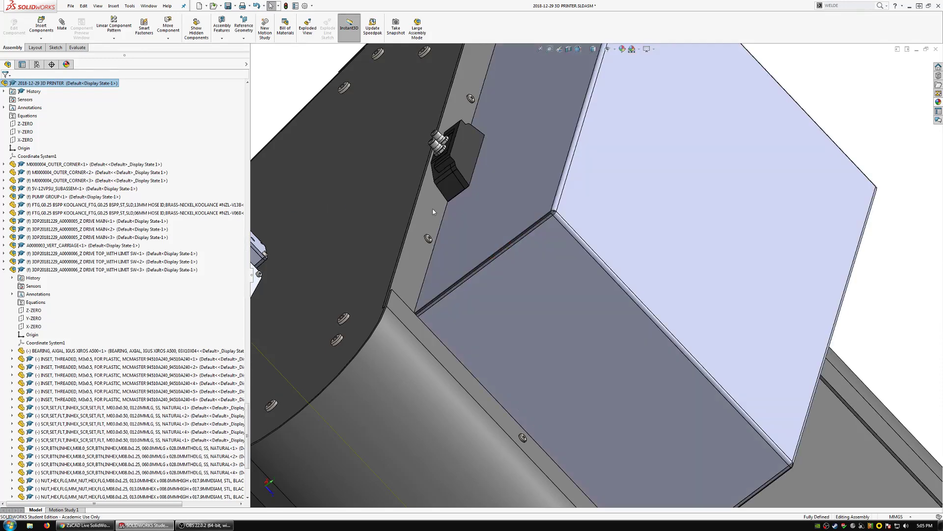
Step: Open the filament spool protector part in its own window and view its hooked end panel straight on
click(515, 271)
click(537, 229)
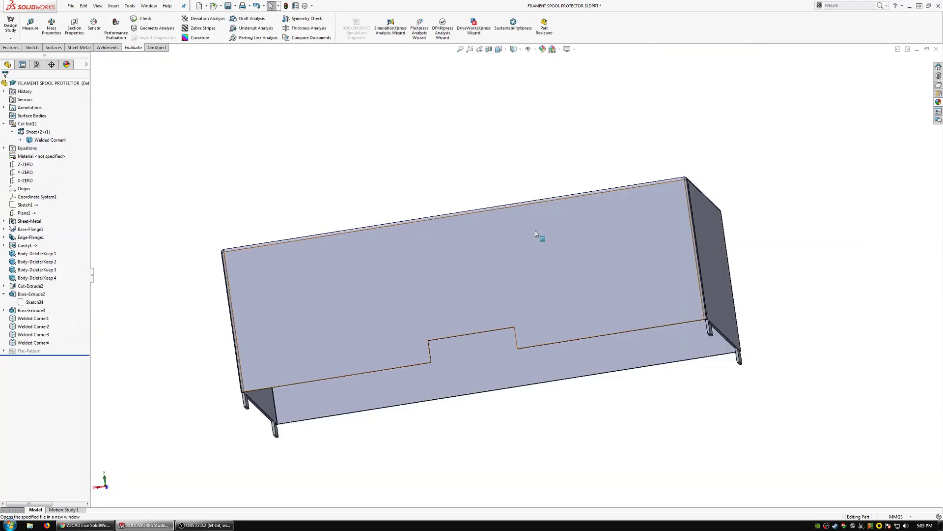
middle_drag(539, 238, 690, 84)
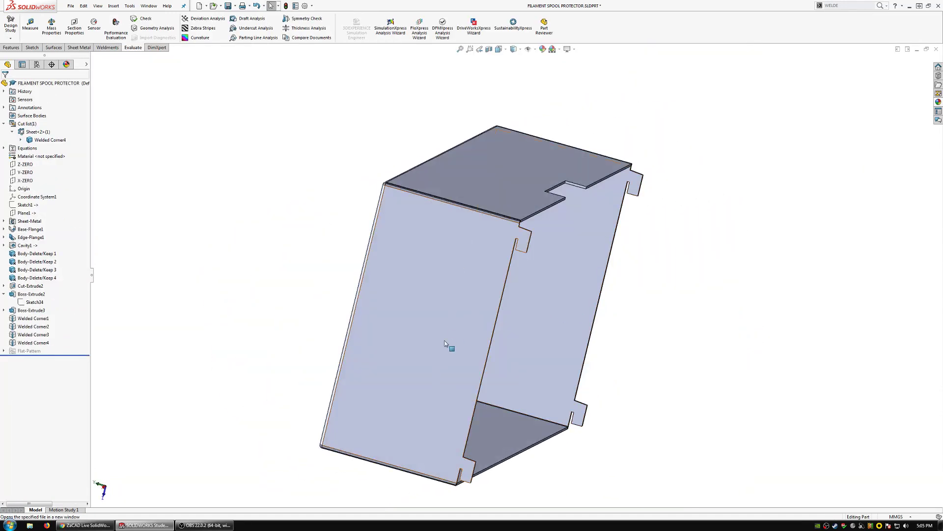
middle_drag(448, 341, 520, 310)
click(535, 303)
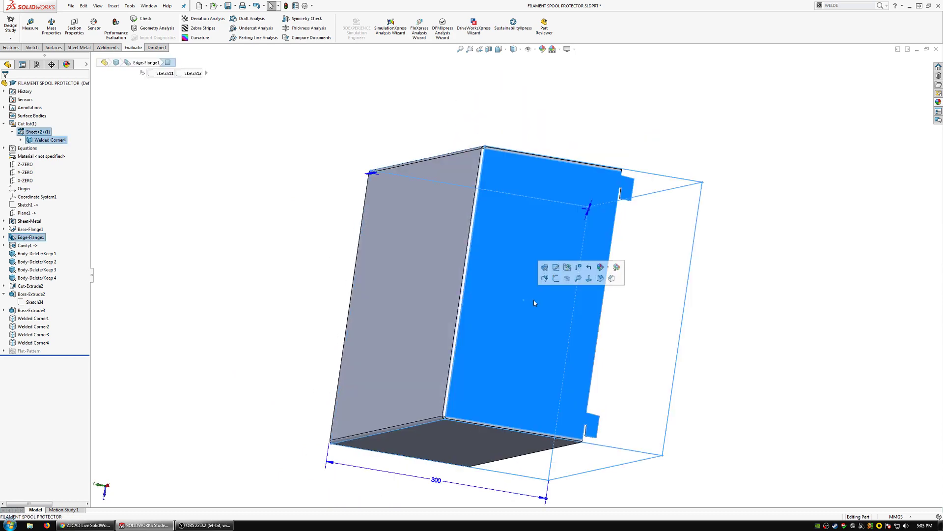
click(589, 278)
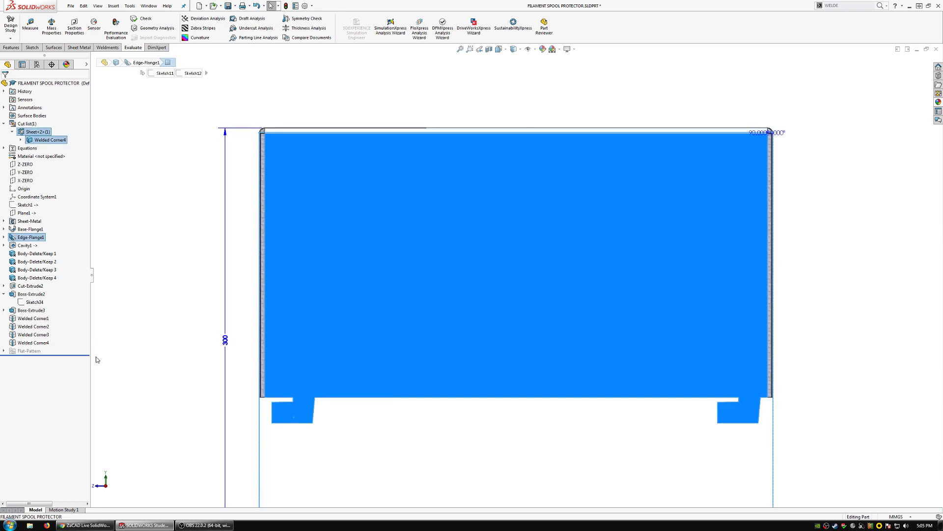
Step: Edit Sketch34 beneath Boss-Extrude2 and set the angle of the hooks' upper edge to 15 degrees
click(33, 238)
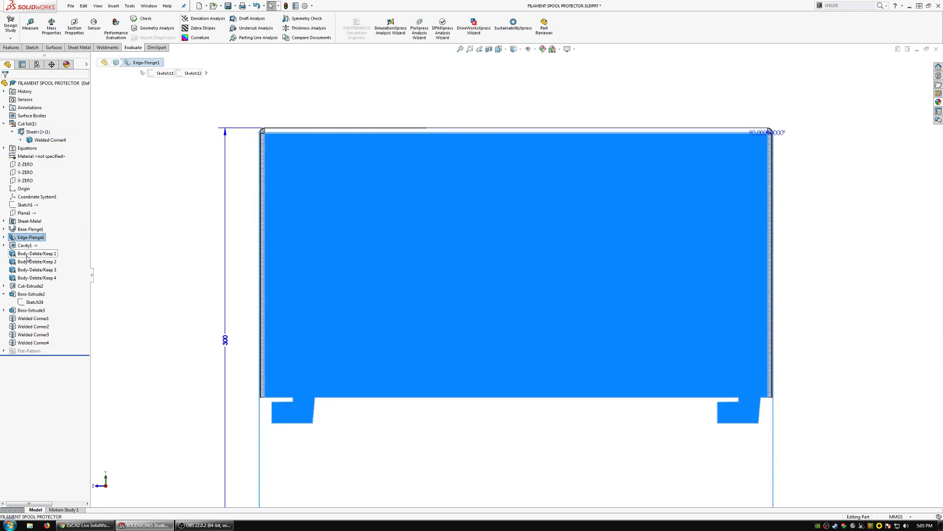
click(30, 302)
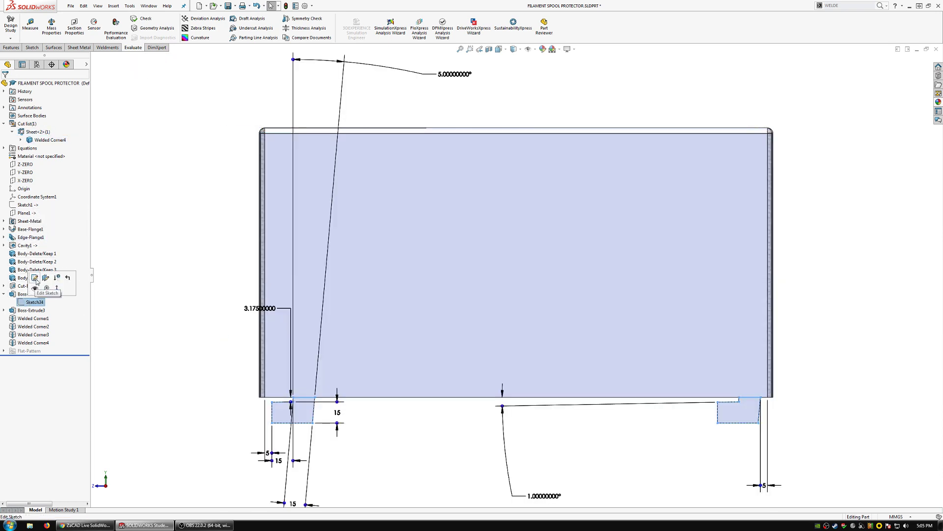
click(34, 274)
scroll(301, 437, down, 4)
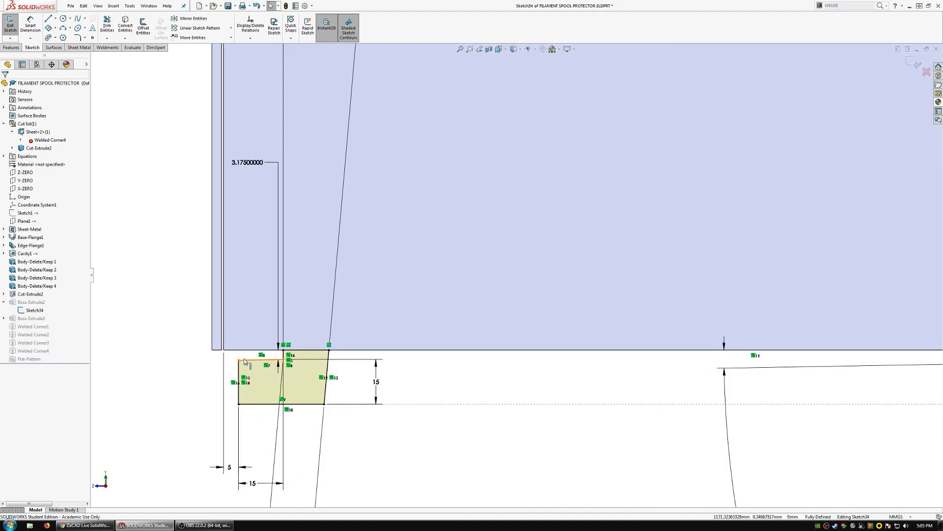
scroll(281, 367, up, 5)
scroll(356, 352, down, 2)
scroll(491, 245, up, 4)
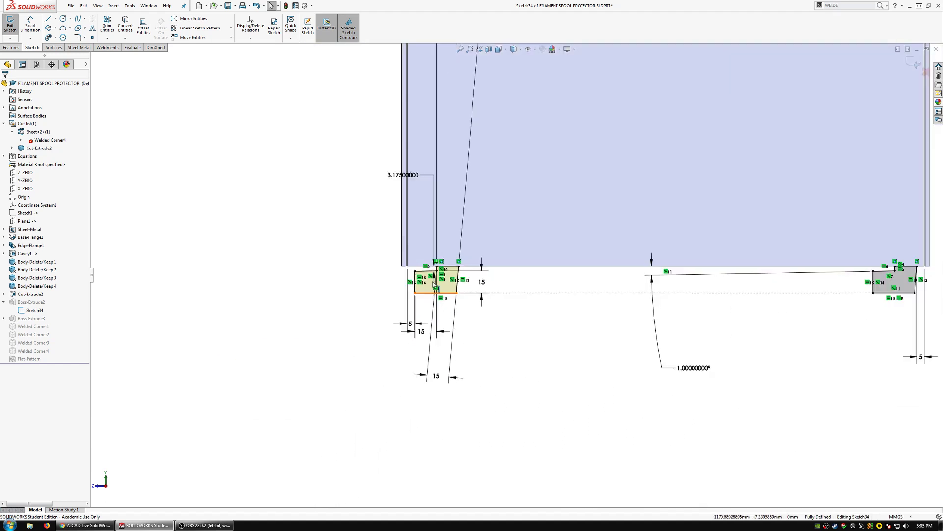
scroll(532, 193, down, 5)
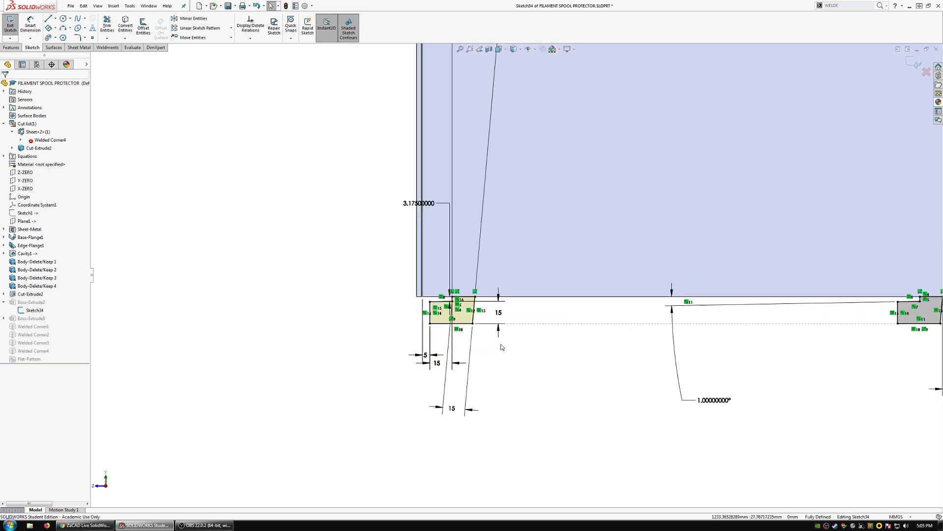
scroll(501, 347, up, 3)
scroll(591, 353, down, 1)
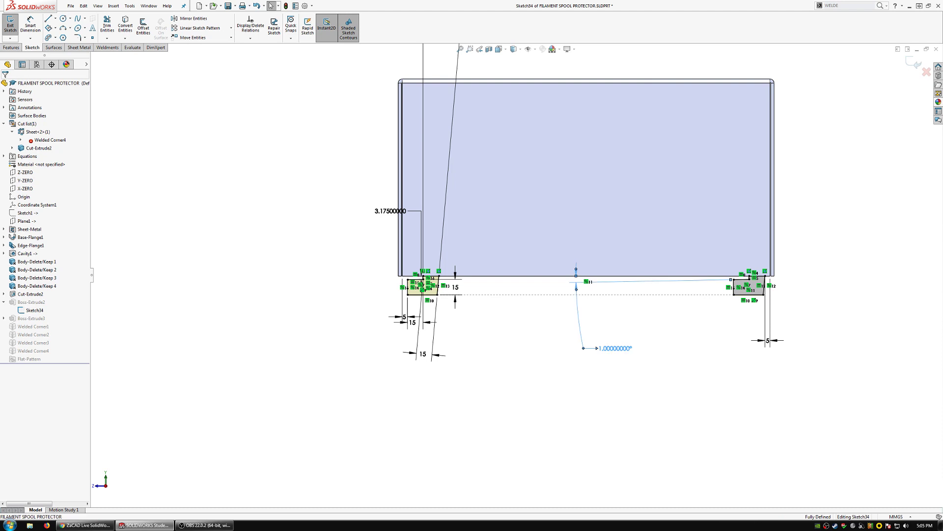
double_click(614, 348)
text(15)
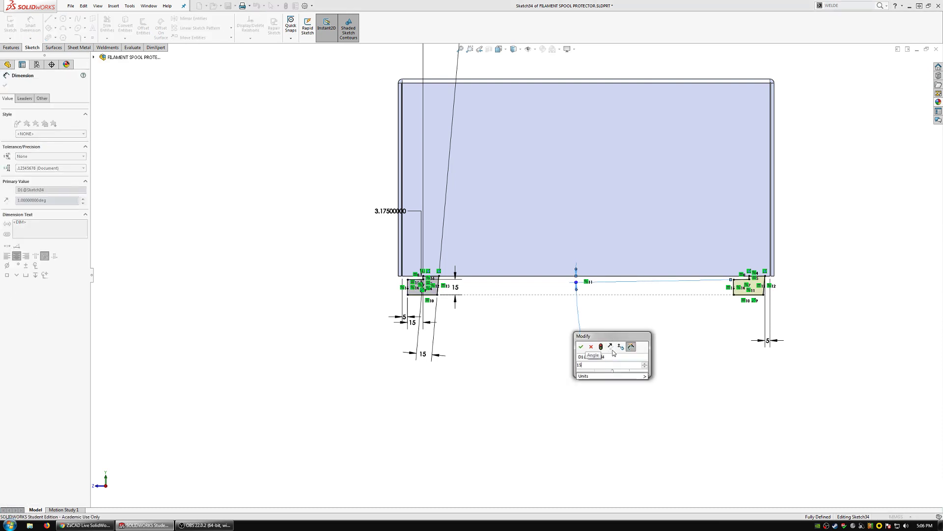
key(Return)
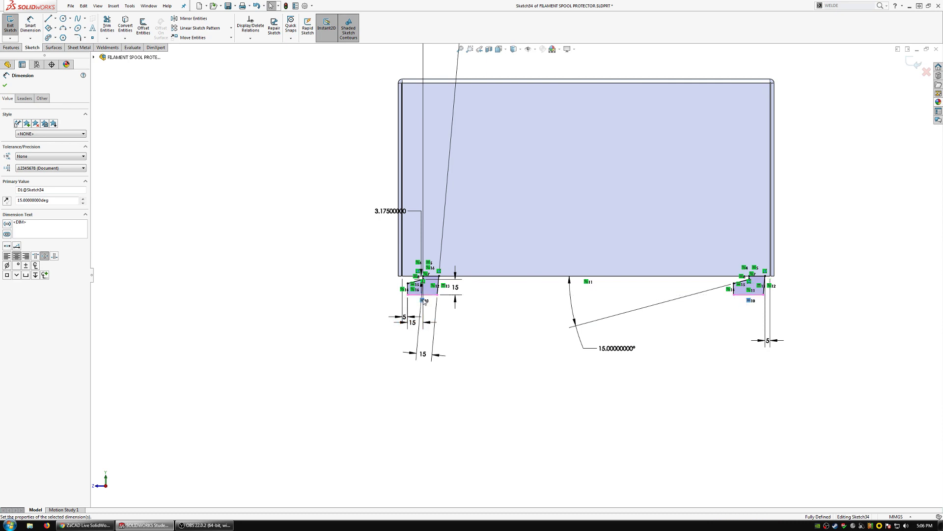
Step: Replace the hook bottom edge's old parallel relation, making both hooks' bottom edges parallel to each other and to the slanted upper edge
click(750, 293)
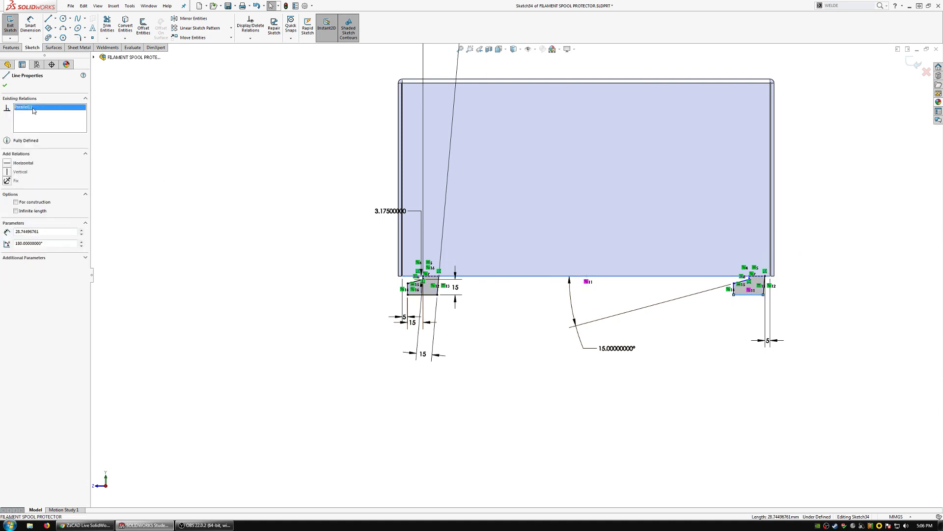
key(Delete)
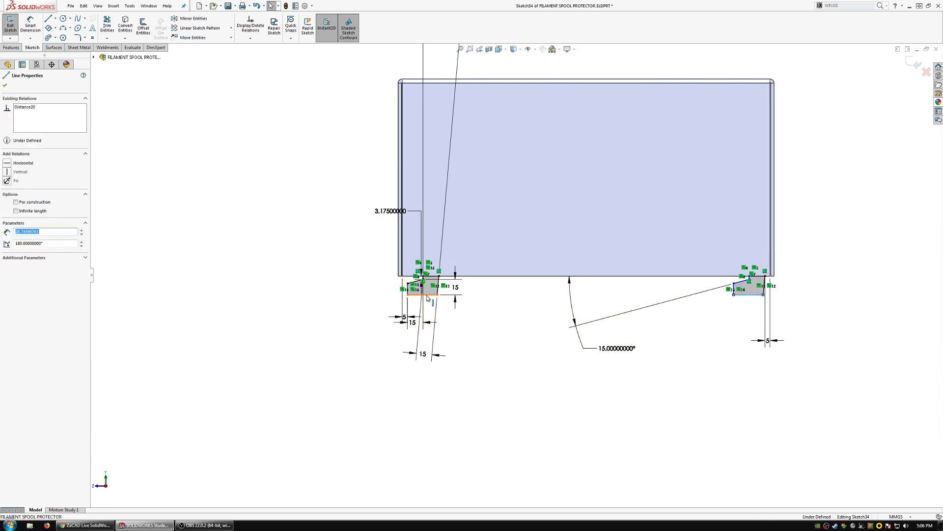
click(428, 298)
ctrl+click(740, 297)
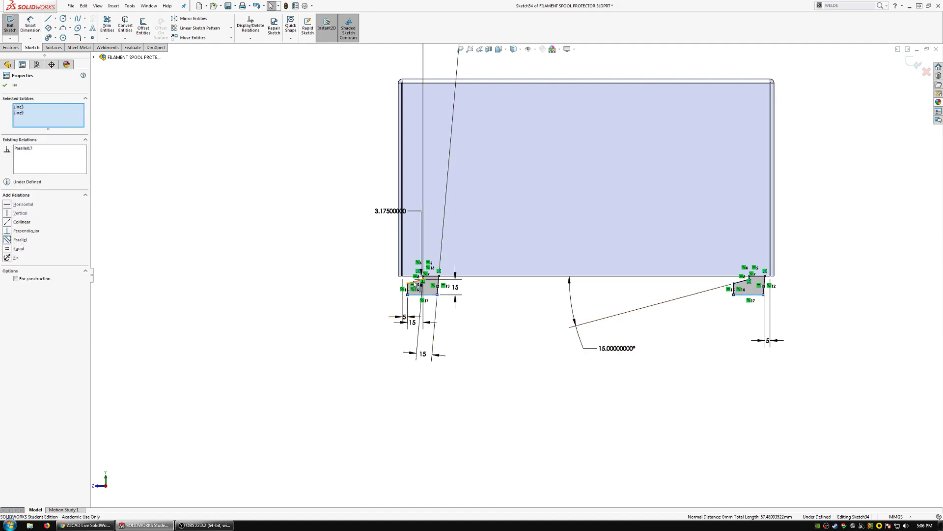
ctrl+click(415, 284)
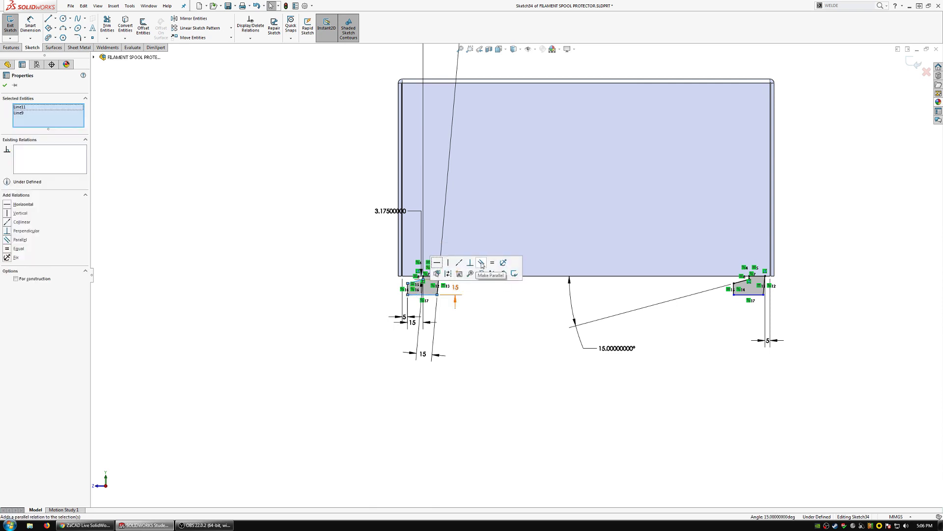
click(481, 263)
click(499, 368)
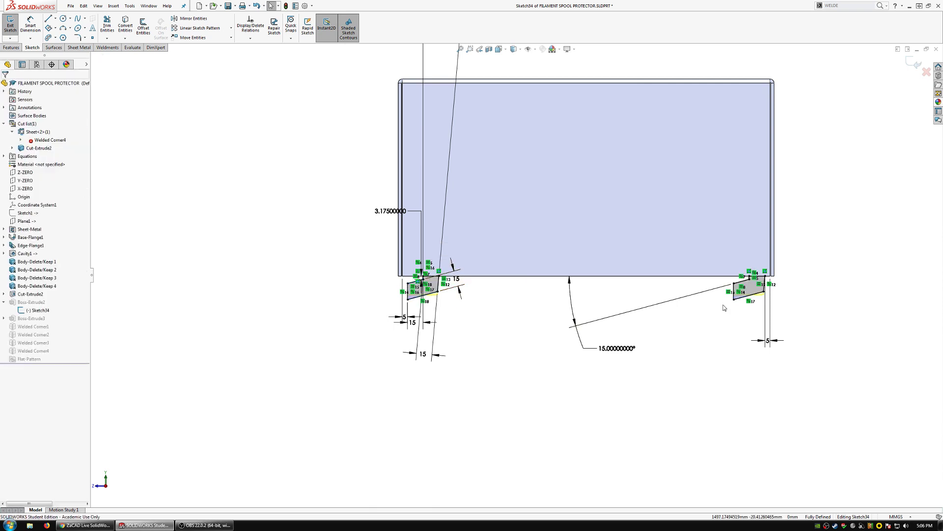
Step: Exit the hook sketch to rebuild the protector and inspect the slanted hooks at both ends of the panel
scroll(786, 281, down, 2)
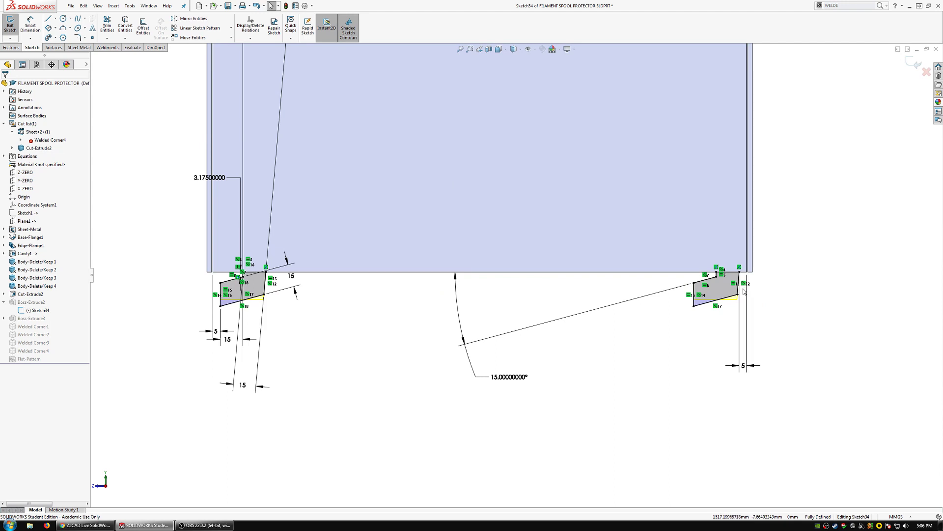
scroll(724, 282, down, 3)
scroll(693, 304, up, 5)
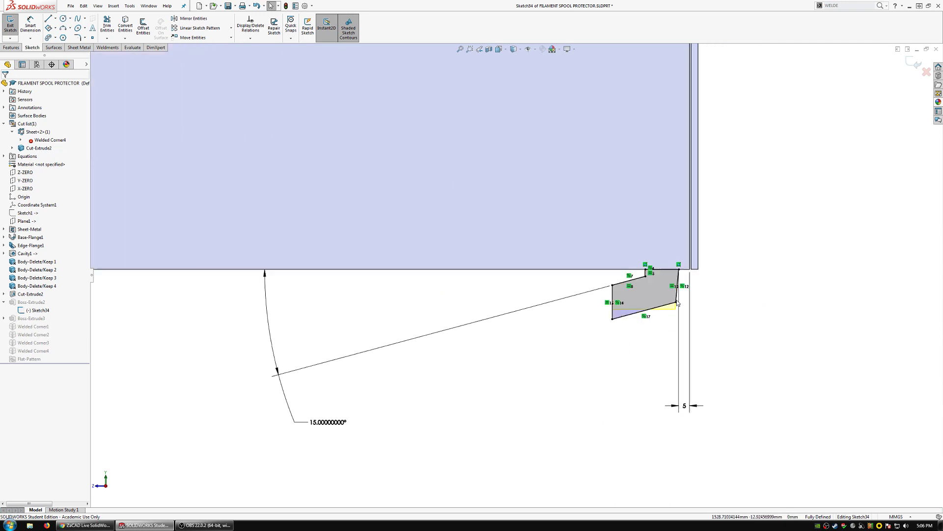
scroll(585, 288, down, 2)
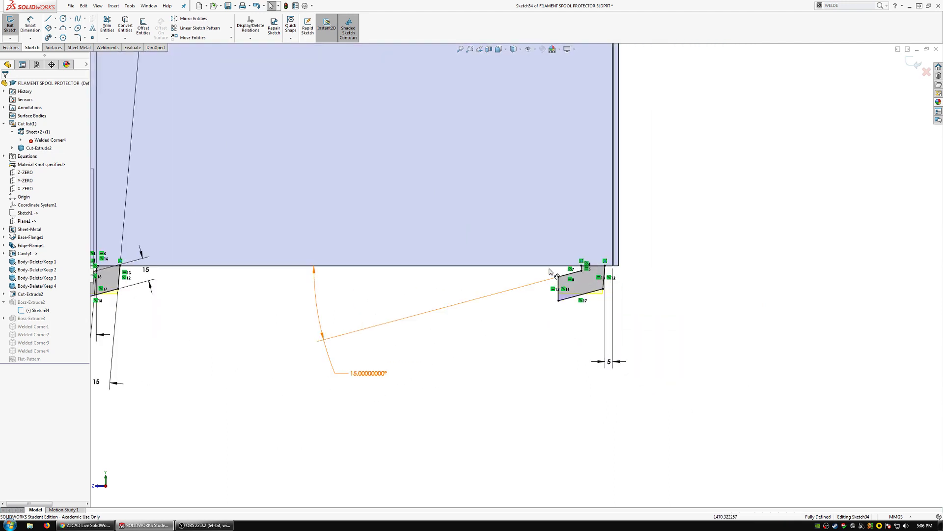
scroll(540, 282, up, 2)
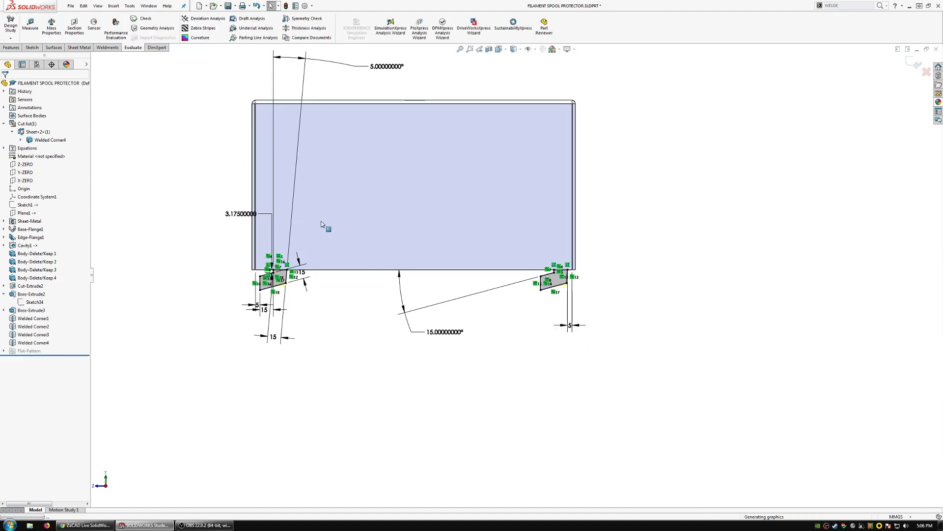
middle_drag(342, 253, 356, 271)
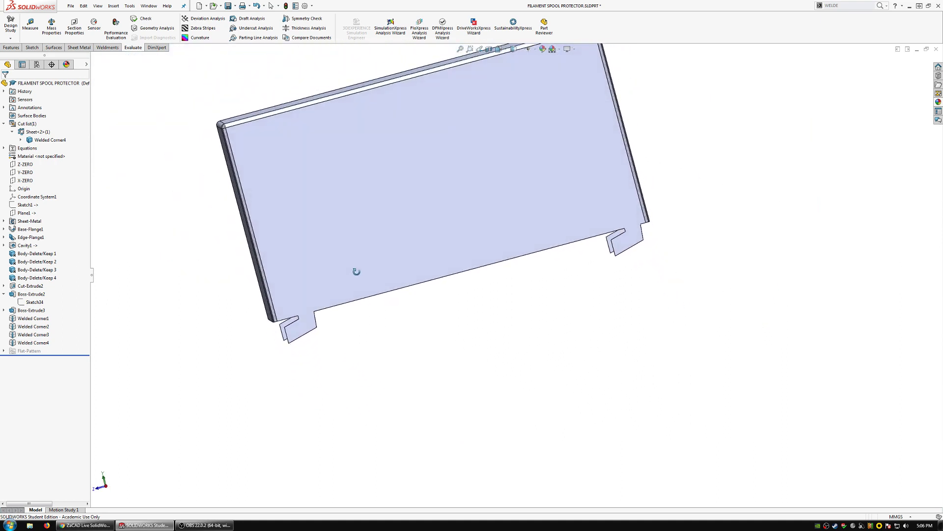
scroll(305, 322, down, 4)
scroll(304, 321, down, 1)
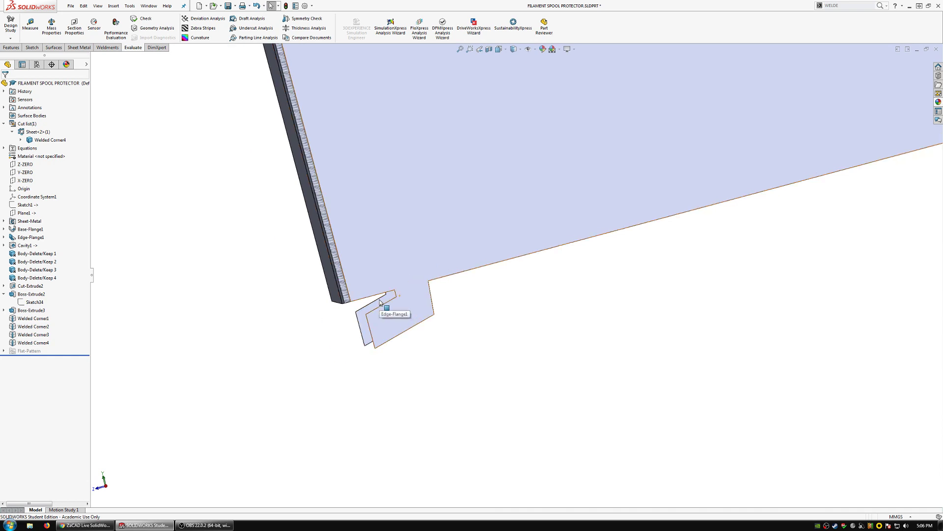
mouse_move(380, 302)
middle_down()
mouse_move(379, 289)
mouse_move(378, 300)
middle_up()
scroll(392, 312, up, 2)
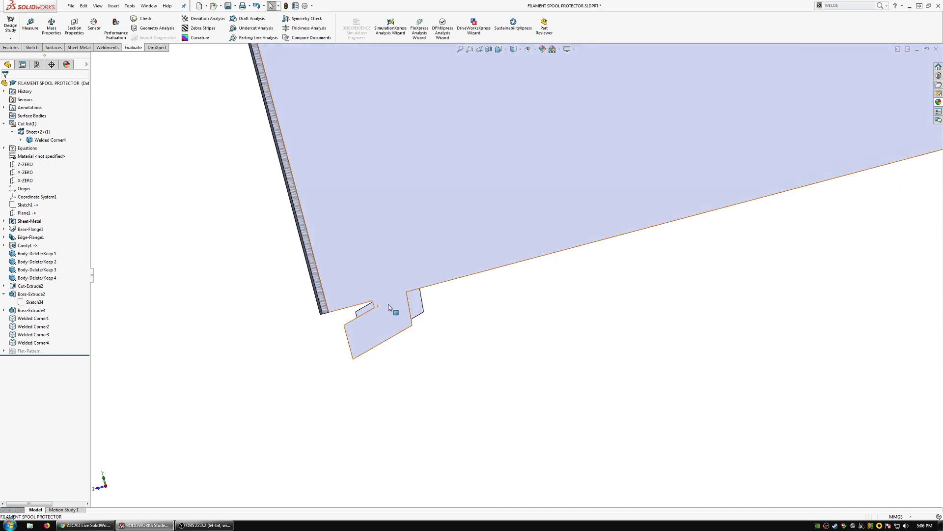
scroll(619, 265, up, 5)
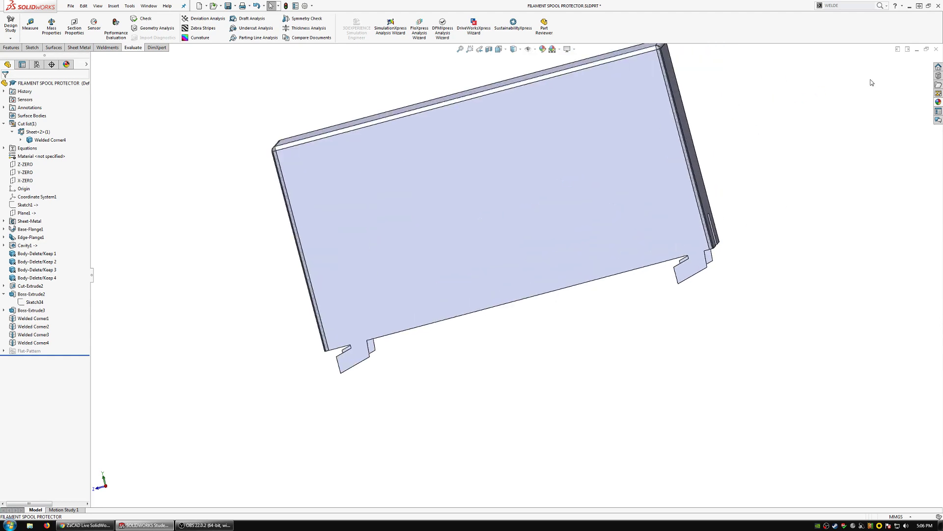
Step: Close the protector part's window and inspect how the protector sits against the front panel and its screws in the printer assembly
click(937, 51)
click(461, 265)
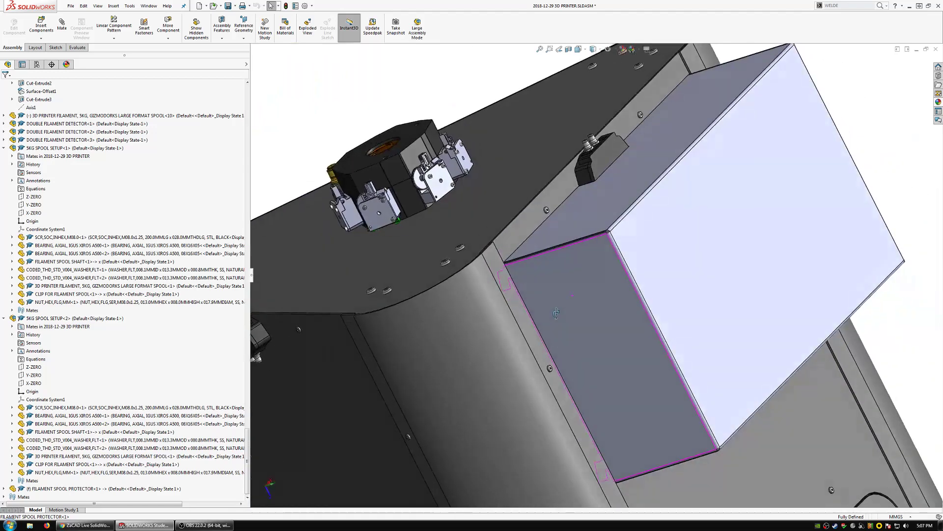
scroll(558, 276, down, 5)
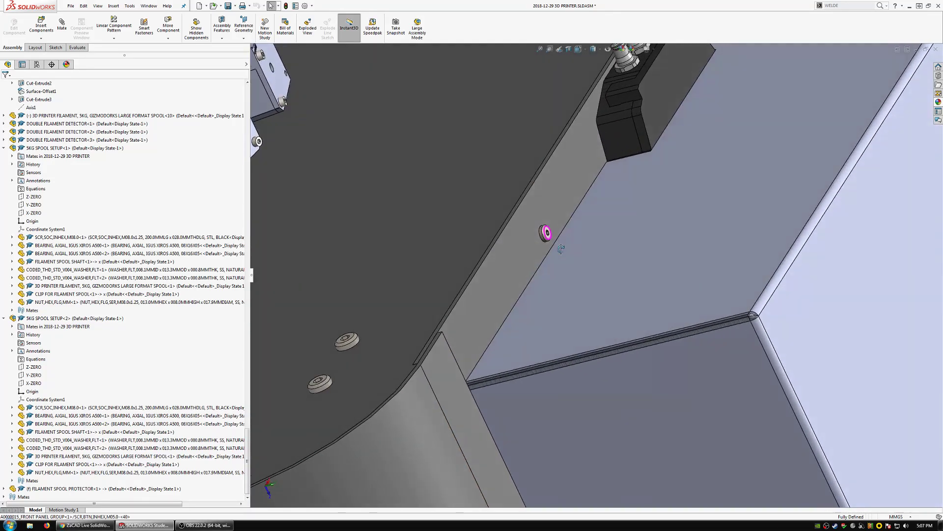
middle_drag(561, 249, 585, 397)
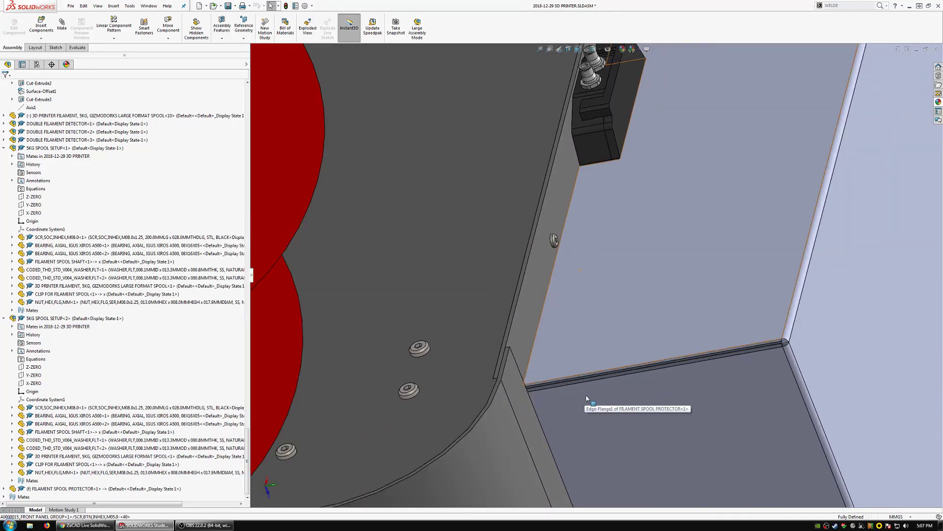
scroll(585, 394, up, 5)
scroll(603, 388, down, 4)
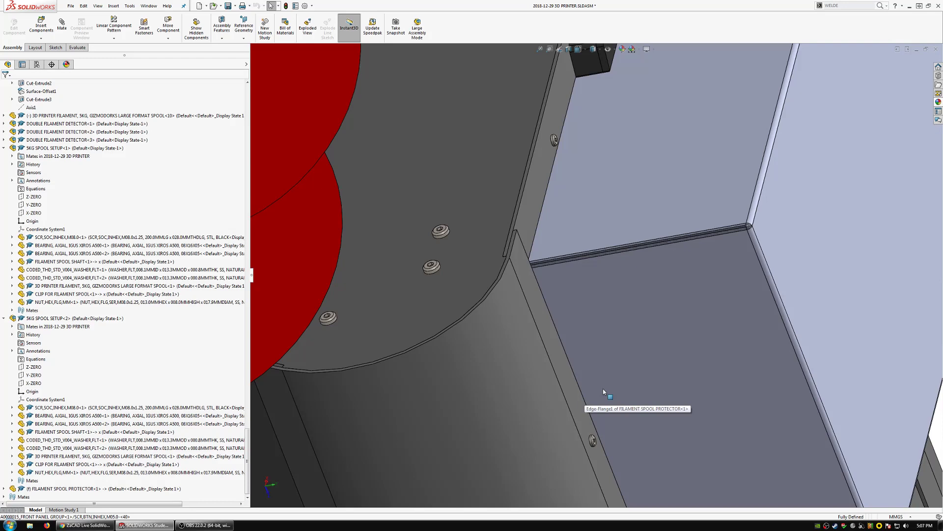
Step: Start editing the M0000006_FRONT PANEL part in the context of the printer assembly
click(524, 240)
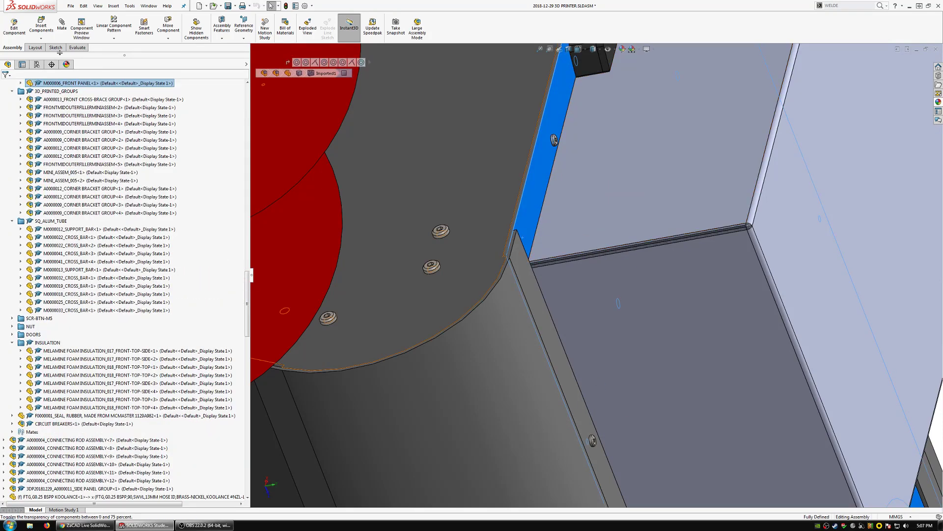
click(13, 27)
scroll(600, 270, up, 3)
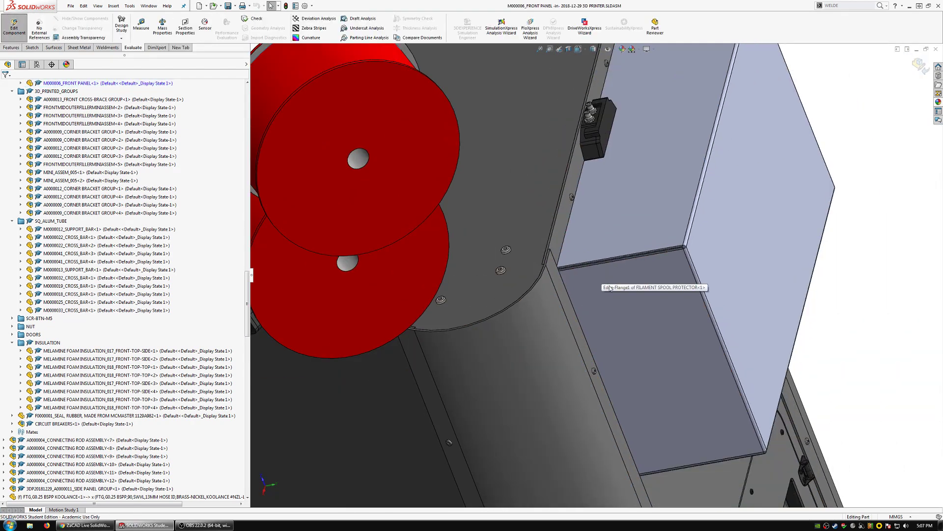
scroll(560, 311, down, 3)
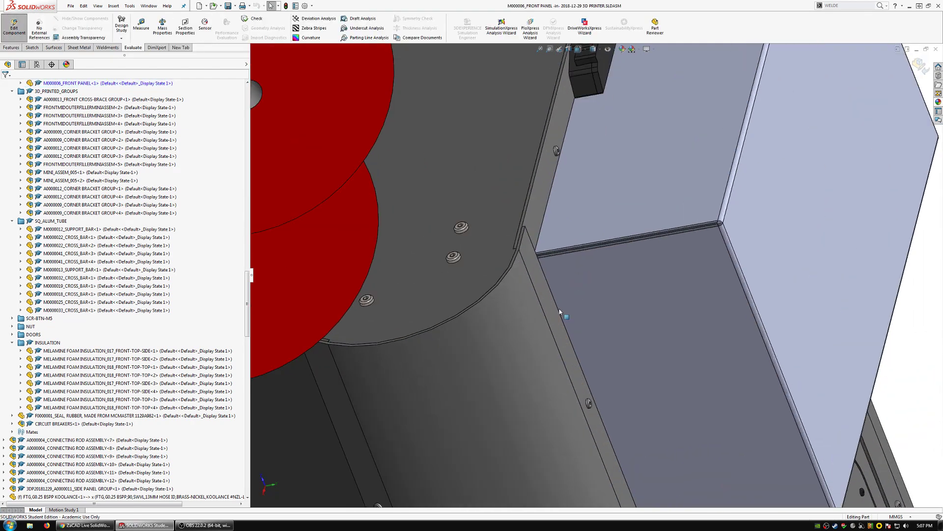
Step: Hide the curved outer corner cover and the corner melamine foam insulation piece behind it
click(511, 356)
click(542, 315)
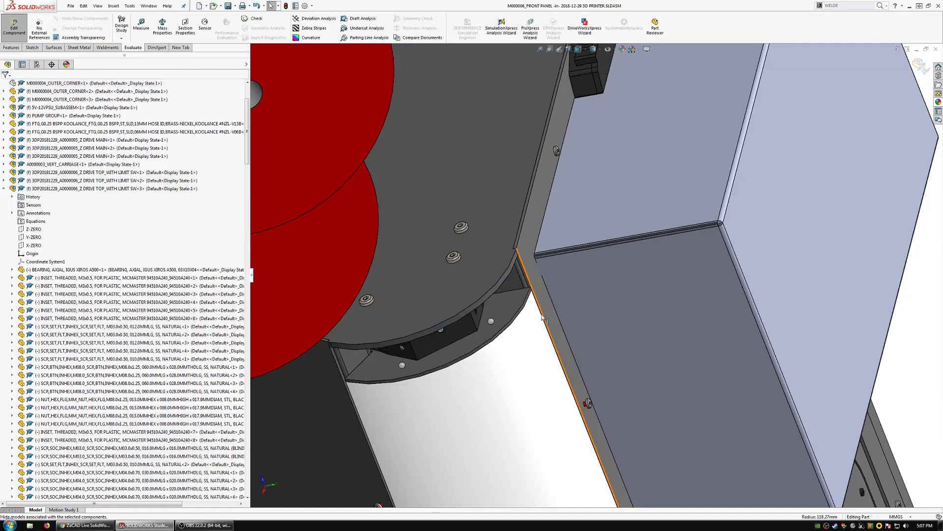
scroll(532, 339, down, 2)
click(532, 339)
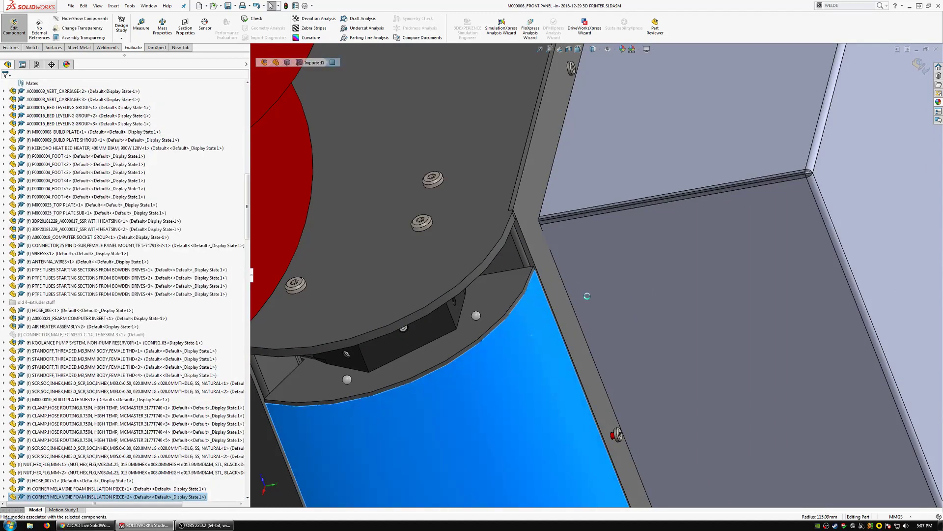
key(Tab)
Step: Hide the top plate, the top plate sub and the M0000012 support bar next to the front panel
click(501, 304)
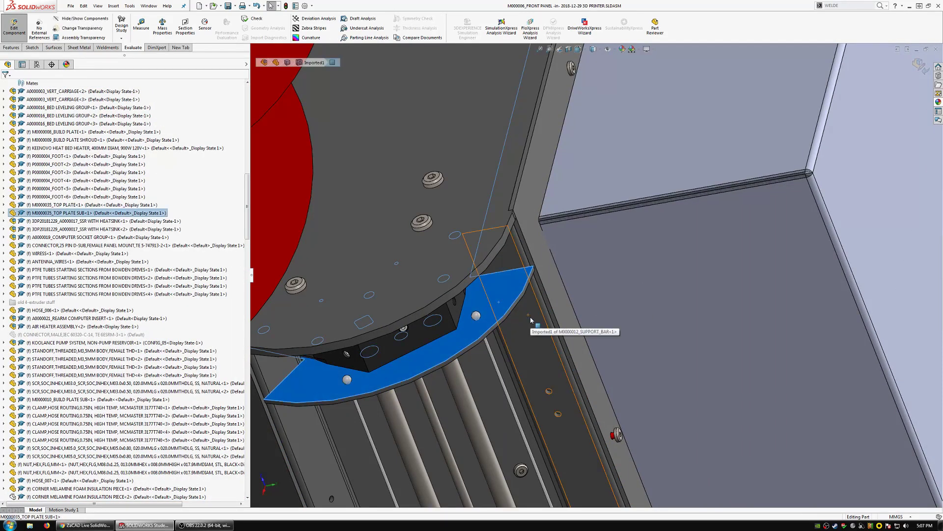
key(Tab)
key(shift+Tab)
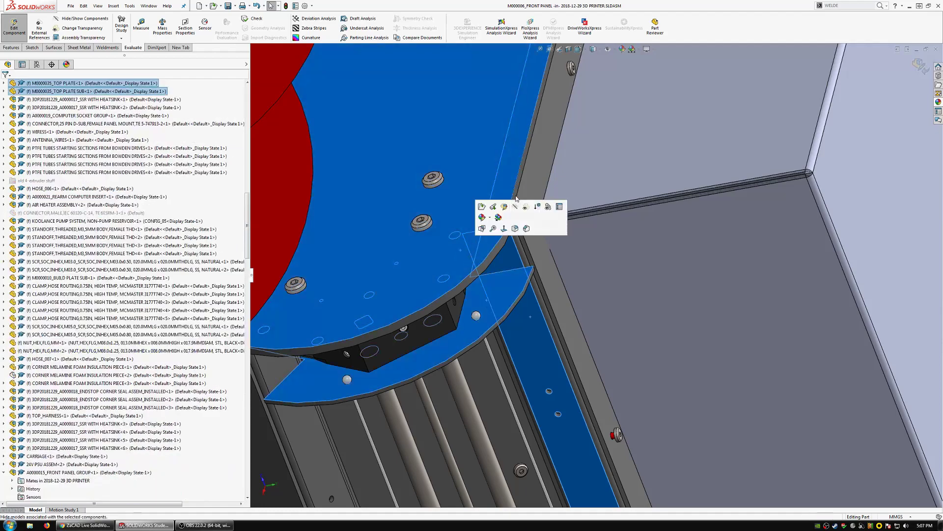
key(Tab)
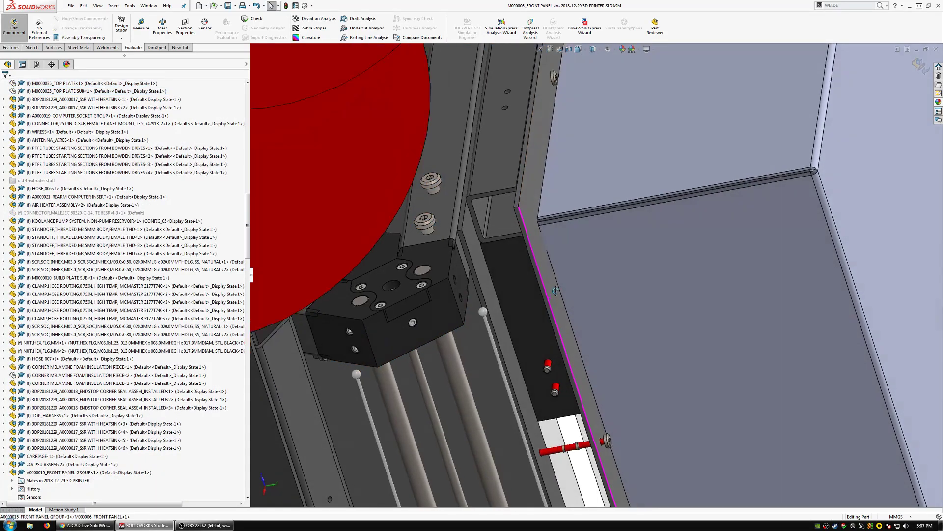
Step: Hide the two front-top-side melamine foam insulation pieces to expose the inside of the front panel
click(533, 308)
middle_drag(533, 308, 620, 413)
ctrl+click(621, 413)
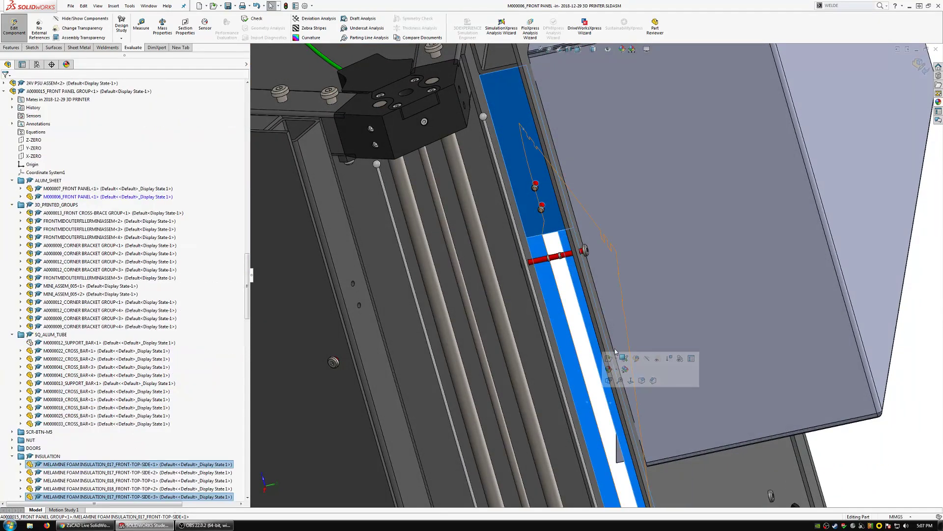
key(Tab)
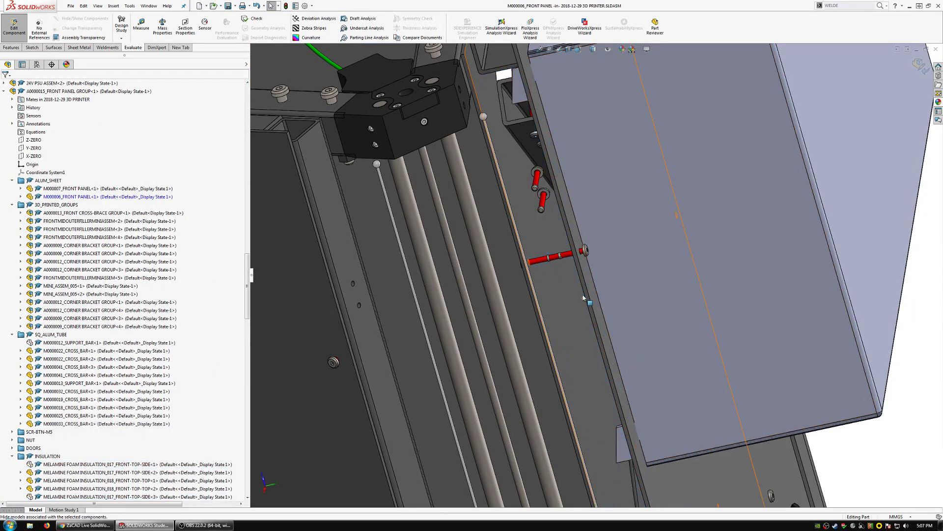
Step: Hide the two MELAMINE FOAM INSULATION_017_FRONT-TOP-SIDE strips inside the front panel beside the corner bracket
middle_drag(588, 302, 587, 266)
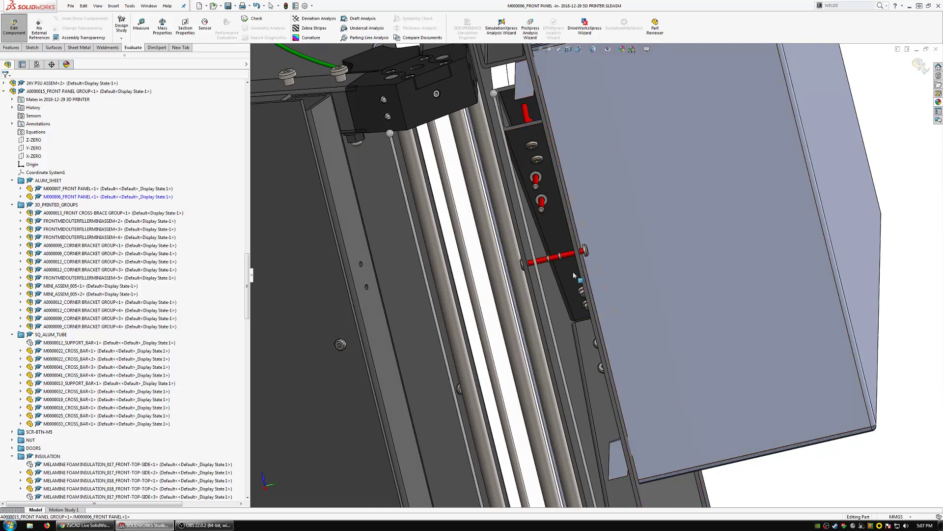
middle_drag(519, 234, 573, 265)
click(574, 266)
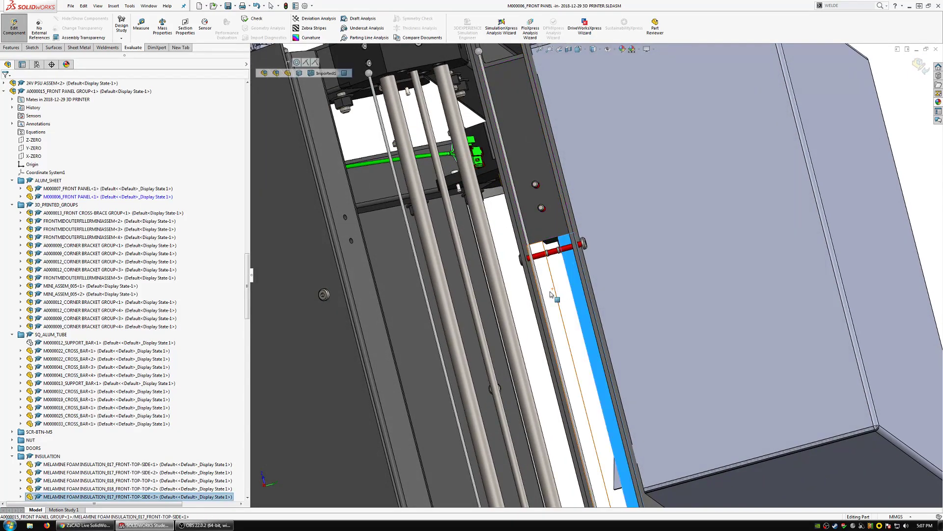
ctrl+click(552, 294)
click(620, 247)
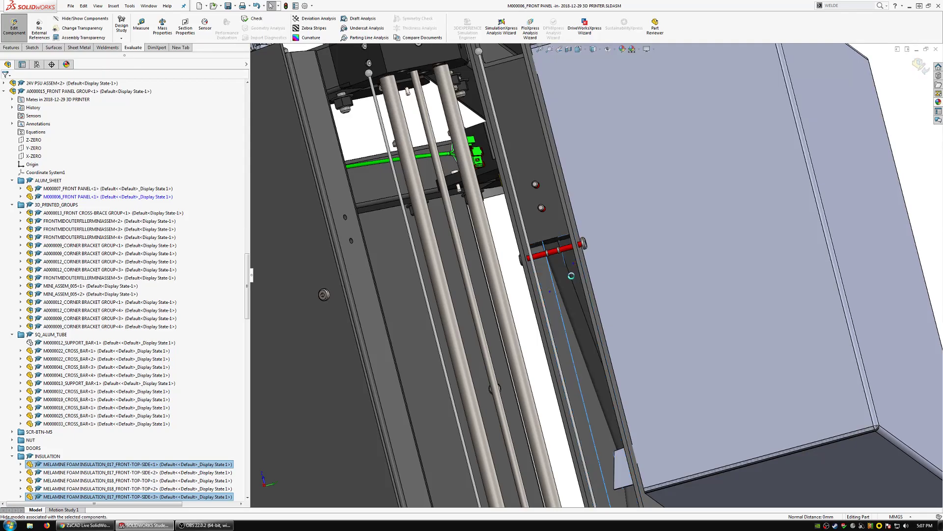
Step: Examine where the filament spool protector's upper and lower hooks pass behind the front panel relative to the corner bracket and its screws
middle_drag(604, 268, 637, 357)
scroll(593, 201, up, 8)
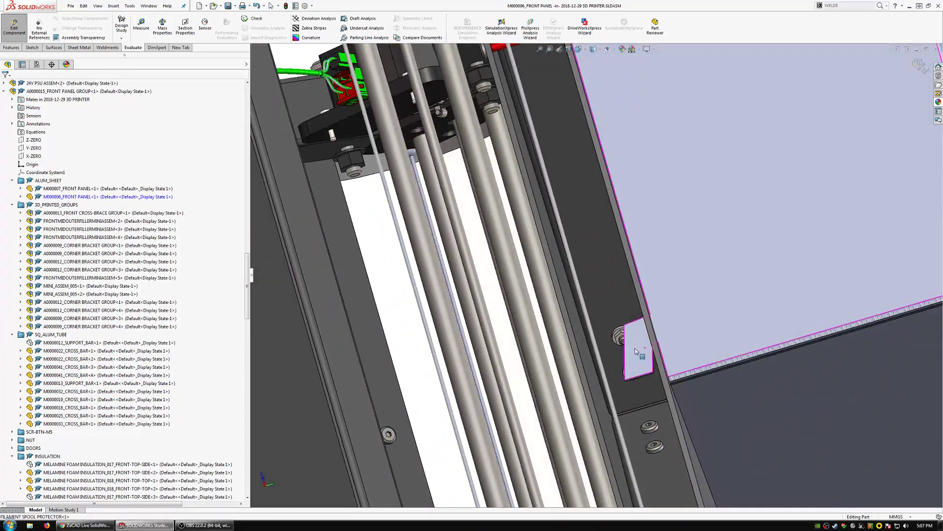
scroll(593, 201, down, 5)
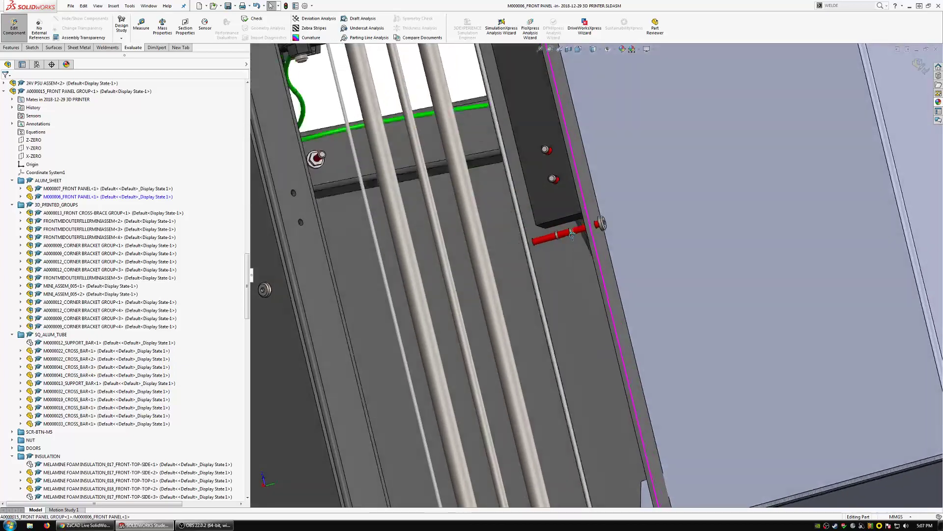
scroll(587, 216, up, 3)
scroll(582, 216, down, 6)
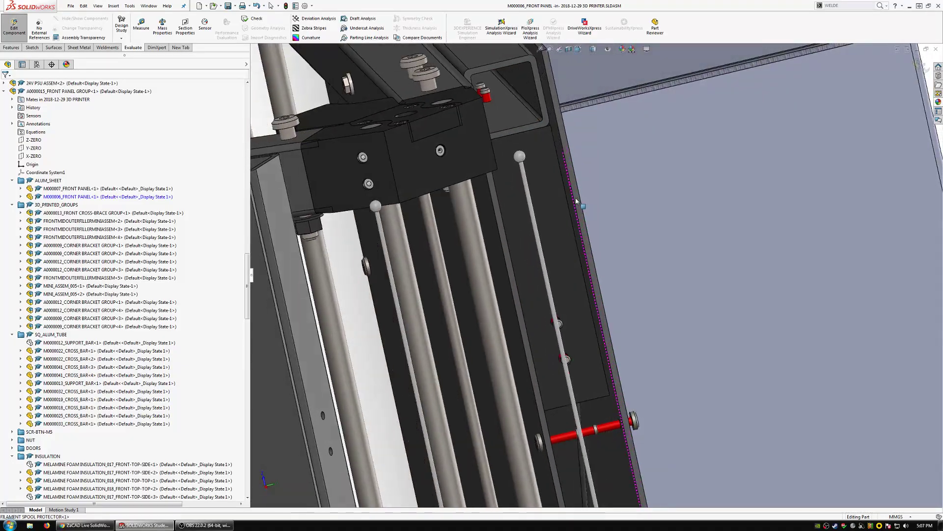
click(534, 211)
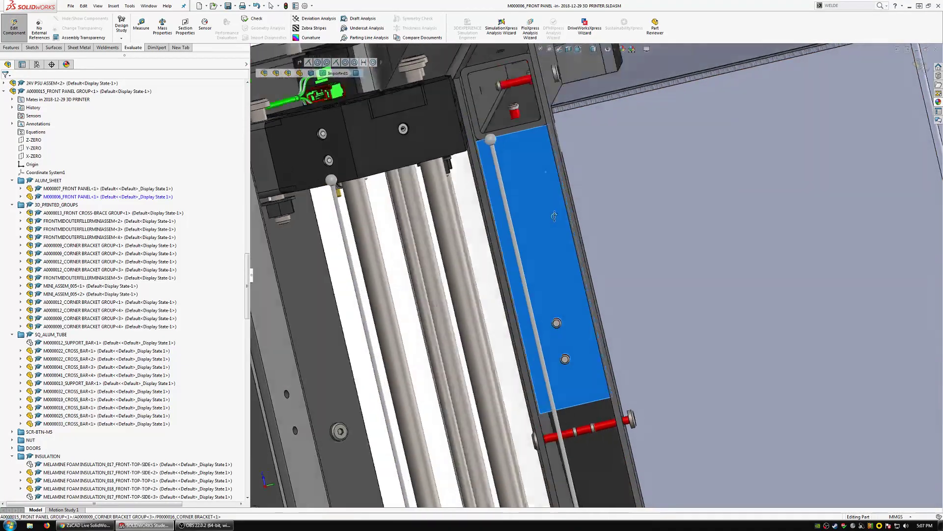
middle_drag(534, 211, 589, 248)
scroll(590, 248, up, 3)
scroll(624, 346, down, 5)
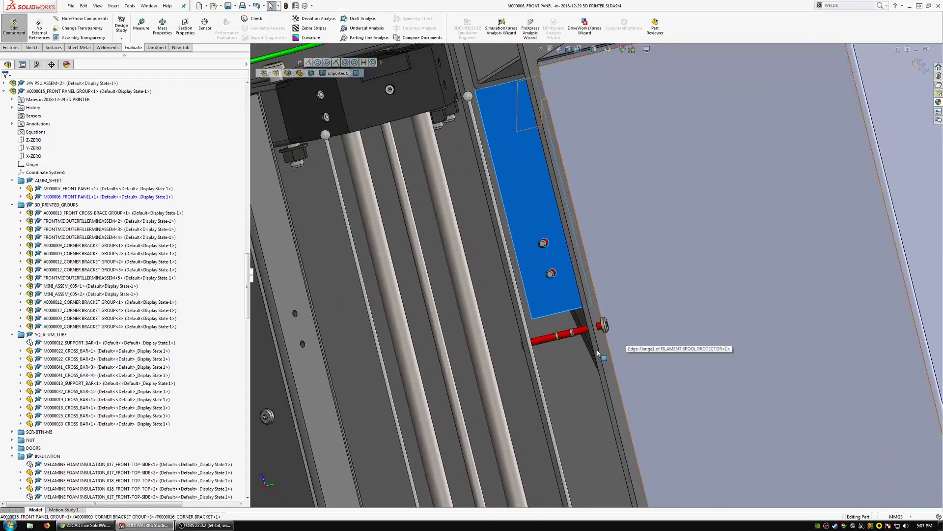
middle_drag(618, 319, 565, 364)
scroll(616, 302, up, 5)
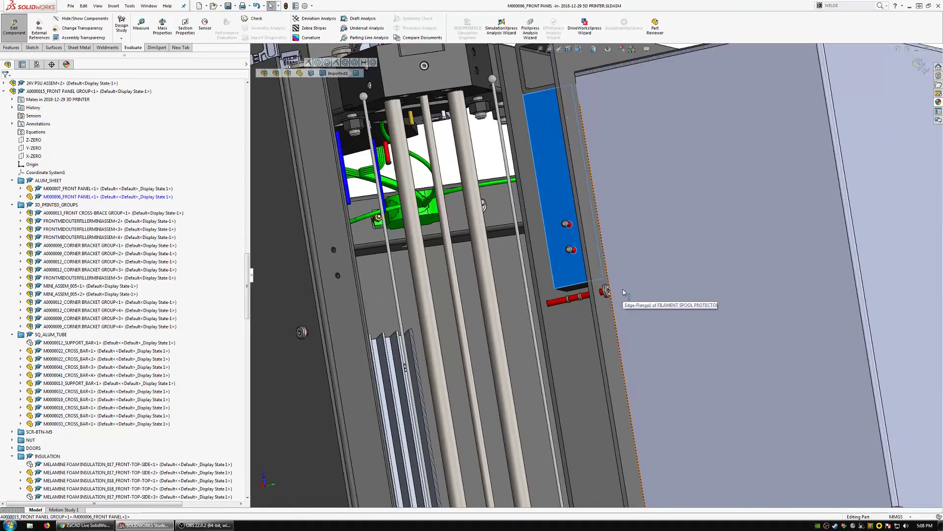
Step: Inspect the spool protector's side flange and position on the printer from outside and along the front panel
middle_drag(600, 321, 607, 284)
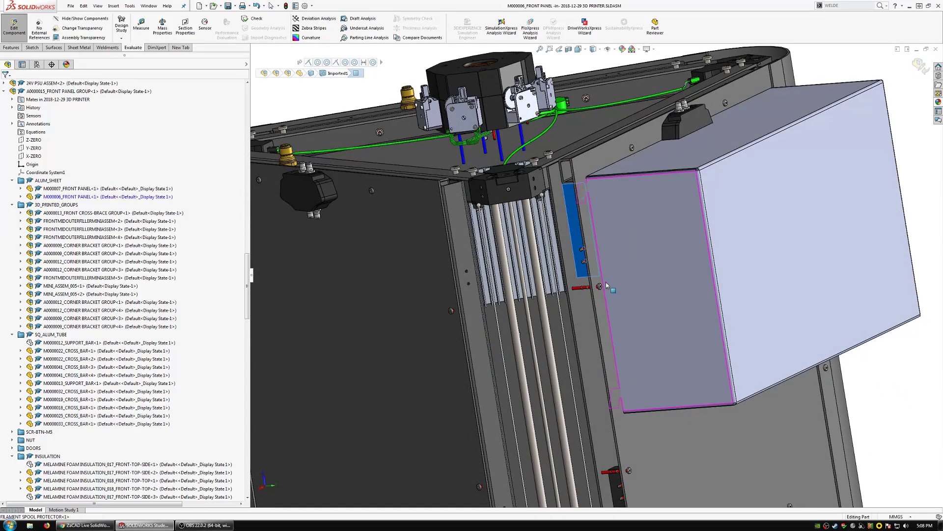
scroll(607, 285, up, 2)
middle_drag(605, 284, 606, 290)
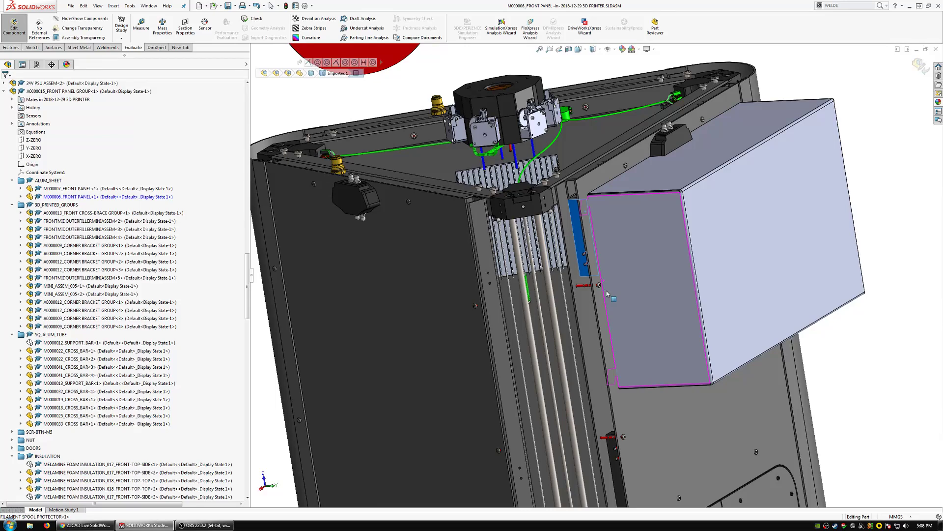
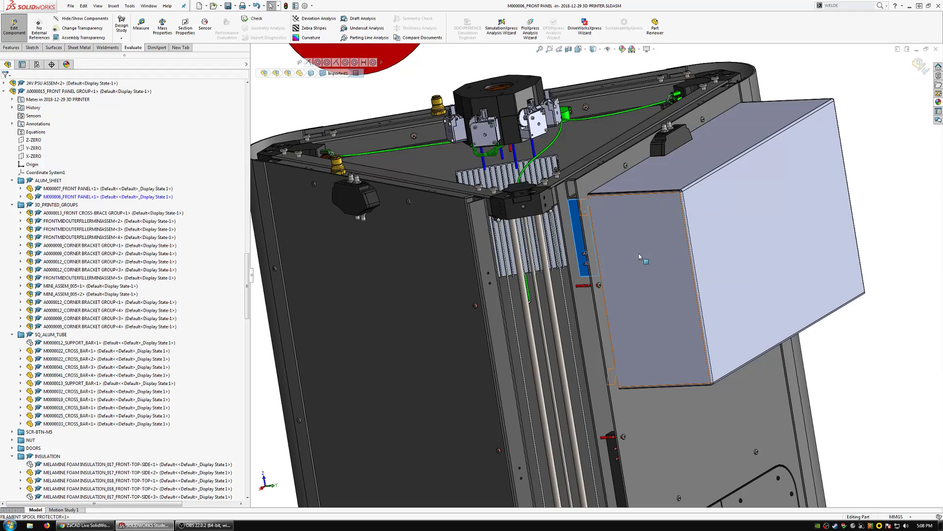
scroll(618, 193, down, 4)
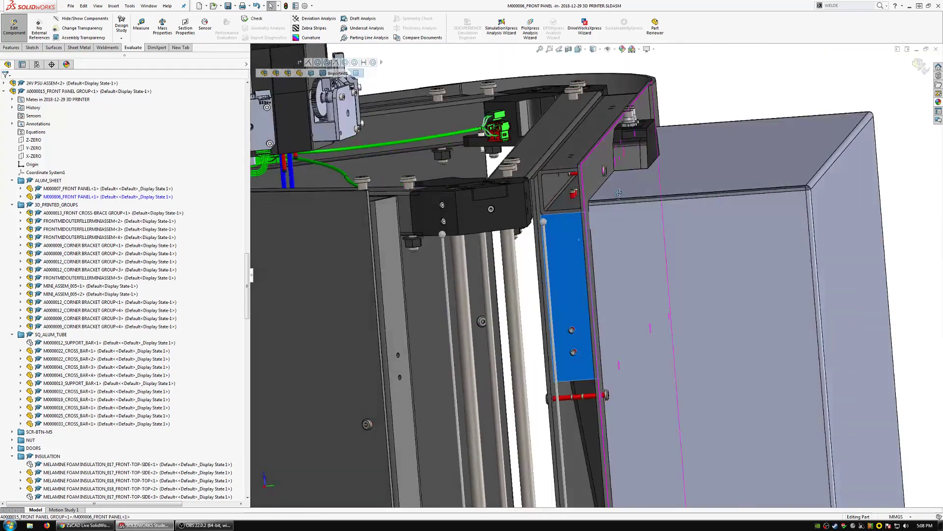
scroll(624, 182, up, 3)
middle_drag(627, 173, 614, 300)
scroll(605, 323, down, 2)
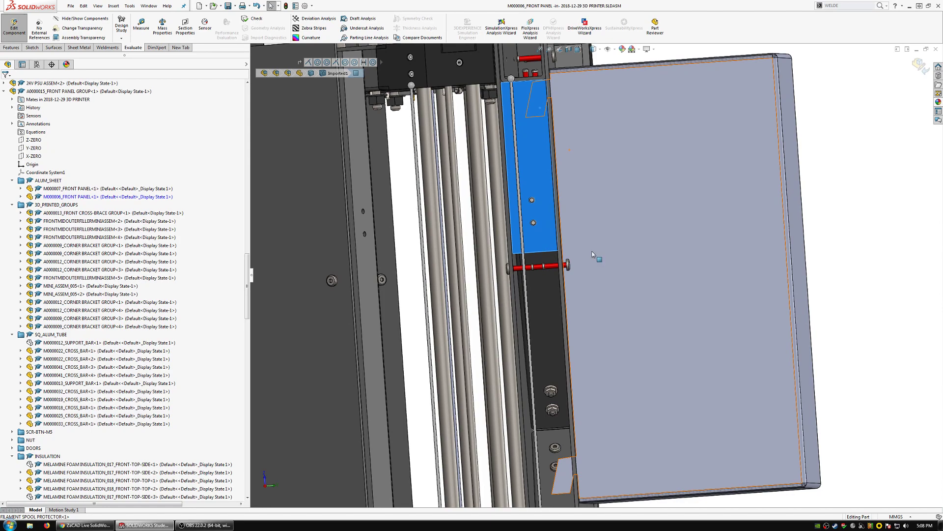
middle_drag(563, 221, 527, 172)
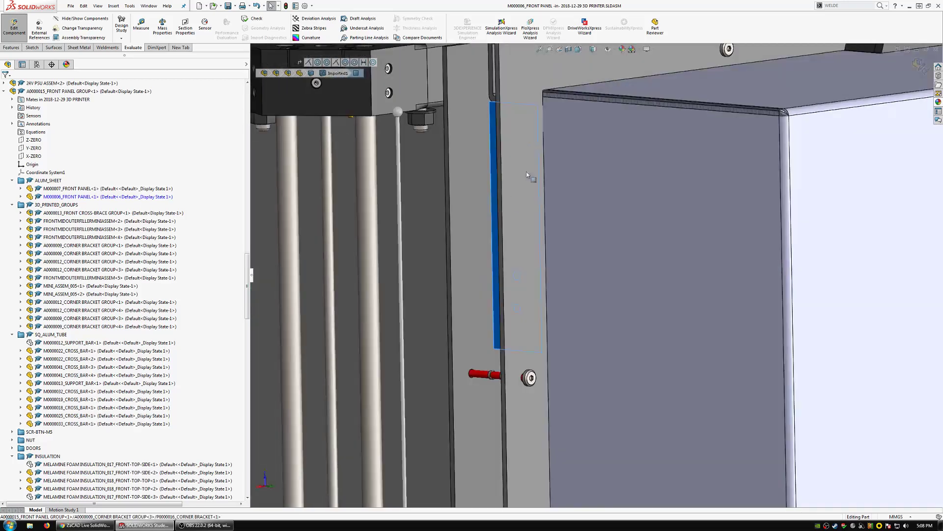
Step: Finish in-context editing of the M0000006_FRONT PANEL part and hide it in the assembly
click(534, 138)
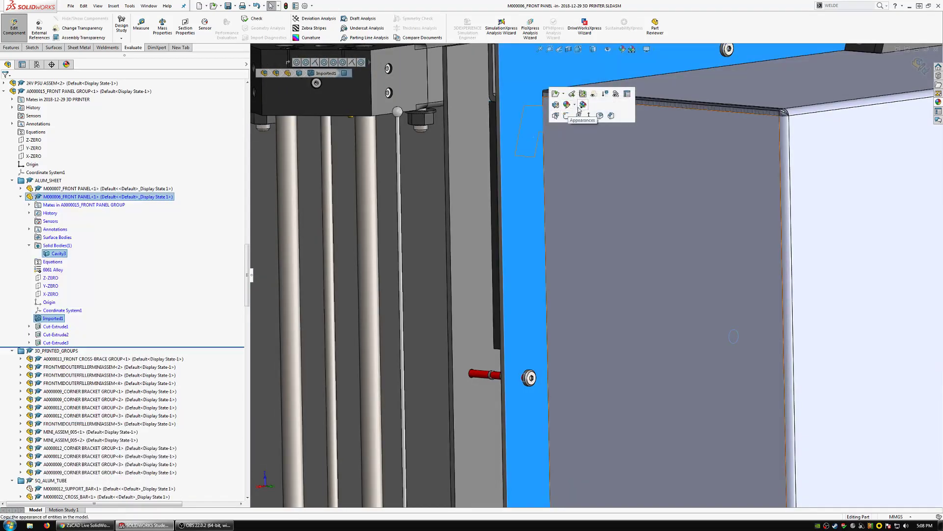
click(605, 95)
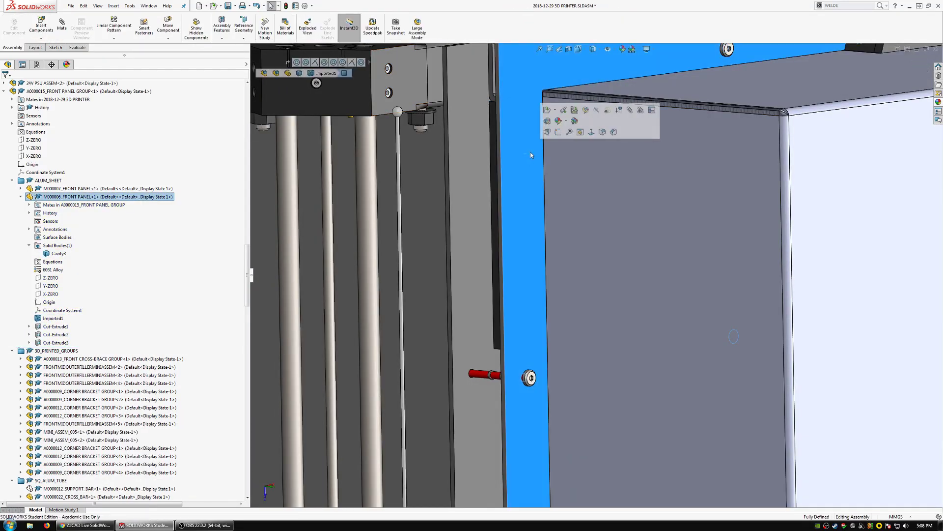
key(Tab)
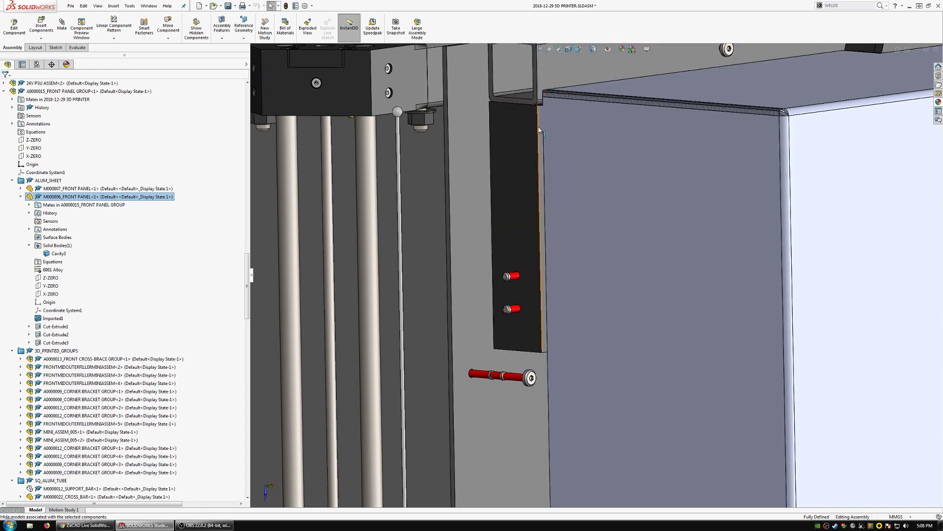
Step: Open the P0000016_CORNER BRACKET part from the assembly and inspect its shape
middle_drag(539, 126, 540, 261)
click(545, 256)
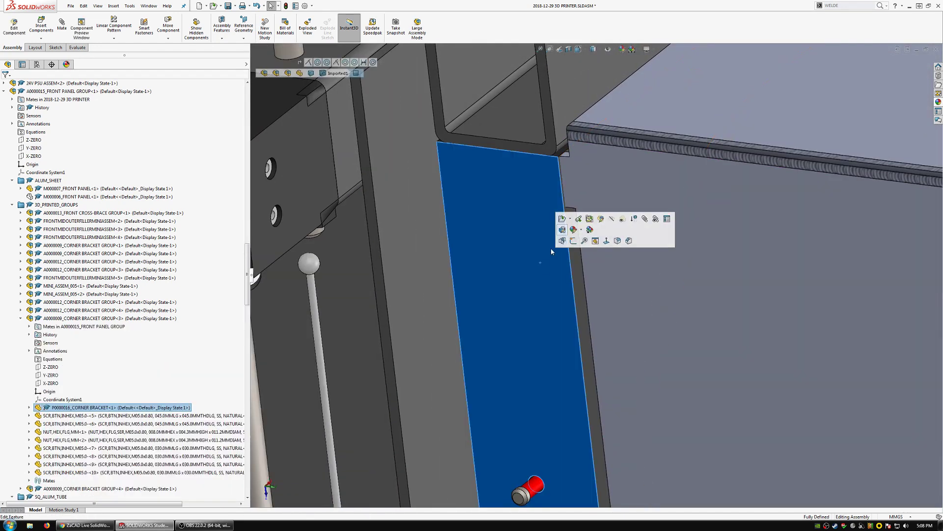
click(563, 219)
scroll(569, 223, down, 5)
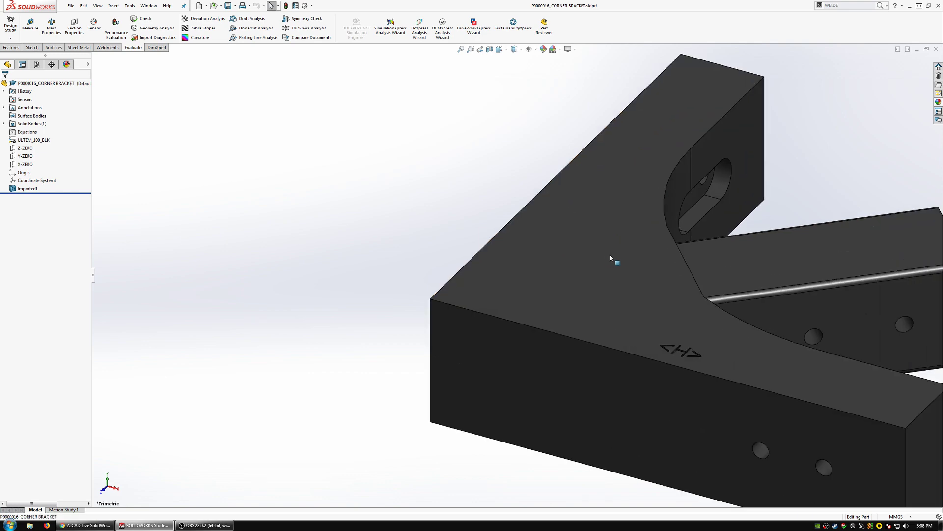
middle_drag(612, 259, 569, 314)
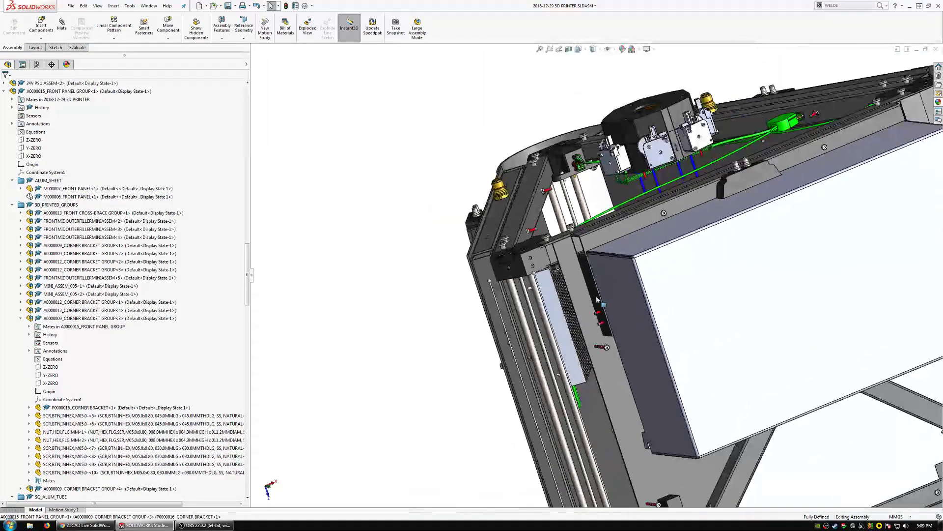
Step: Examine the overlap between the spool protector's upper hook and the corner bracket below the square tube
middle_drag(555, 224, 589, 276)
scroll(584, 266, down, 5)
scroll(585, 264, down, 5)
scroll(585, 250, down, 3)
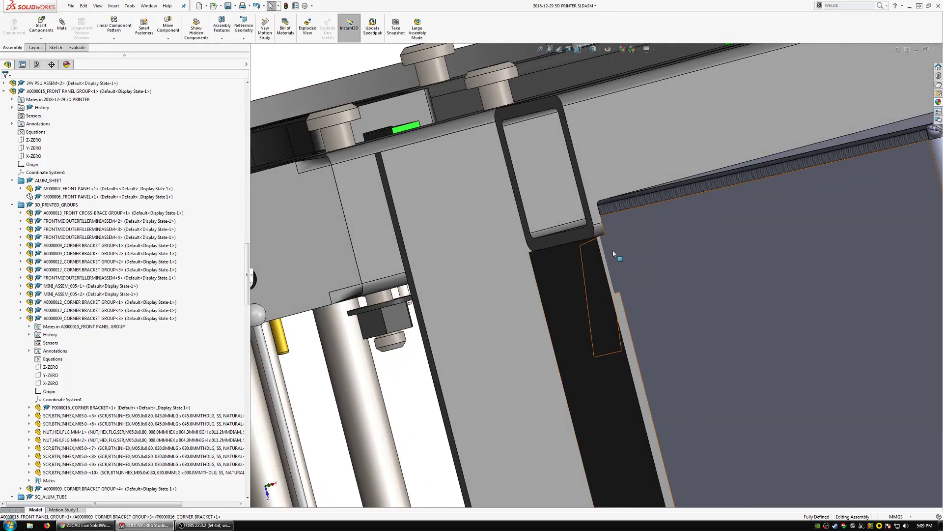
scroll(632, 373, up, 3)
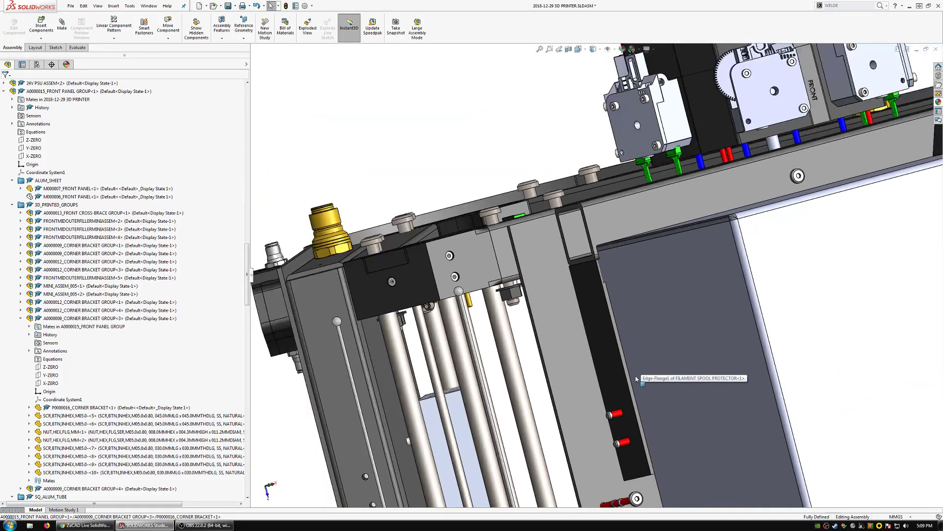
scroll(634, 375, down, 1)
scroll(614, 356, down, 2)
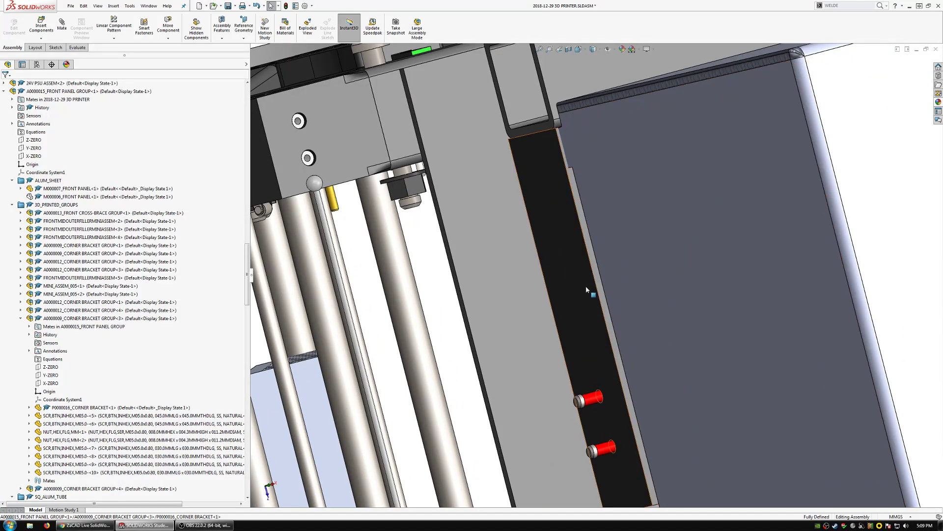
scroll(589, 305, up, 3)
middle_drag(606, 310, 638, 308)
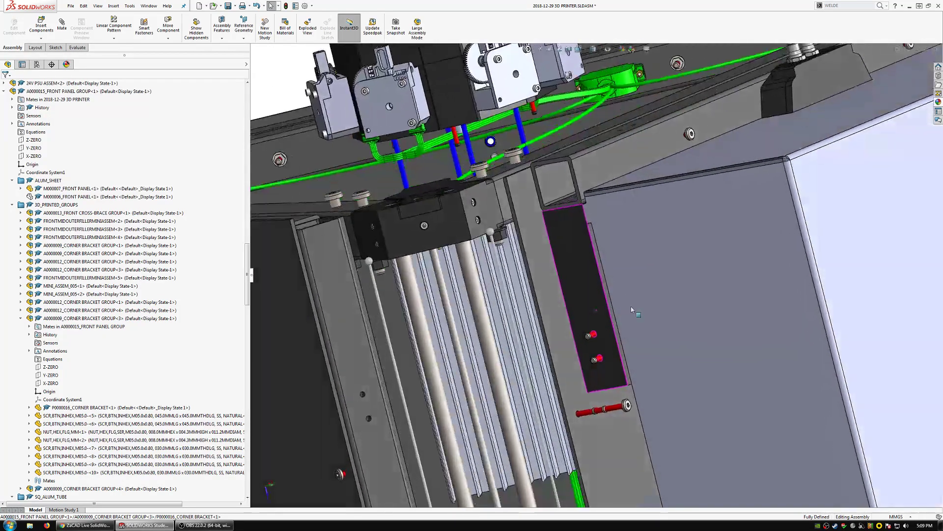
Step: Edit the FILAMENT SPOOL PROTECTOR in context, start a sketch on the corner bracket's side face and convert the face's outline
click(638, 302)
click(13, 26)
click(32, 47)
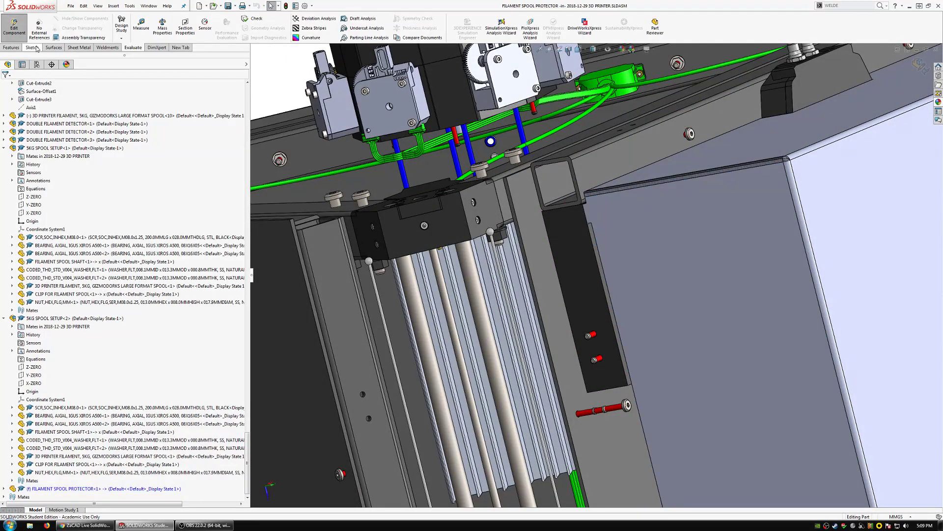
click(121, 23)
click(628, 249)
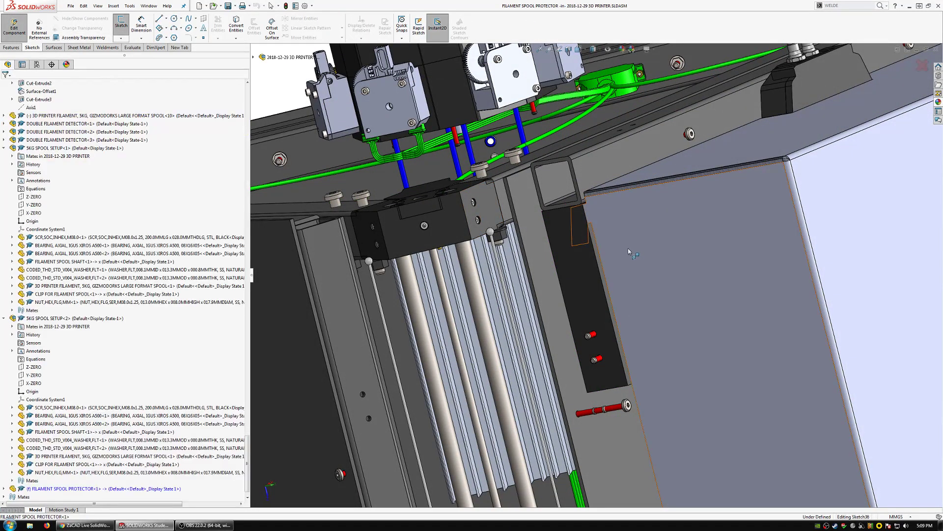
click(577, 263)
click(236, 23)
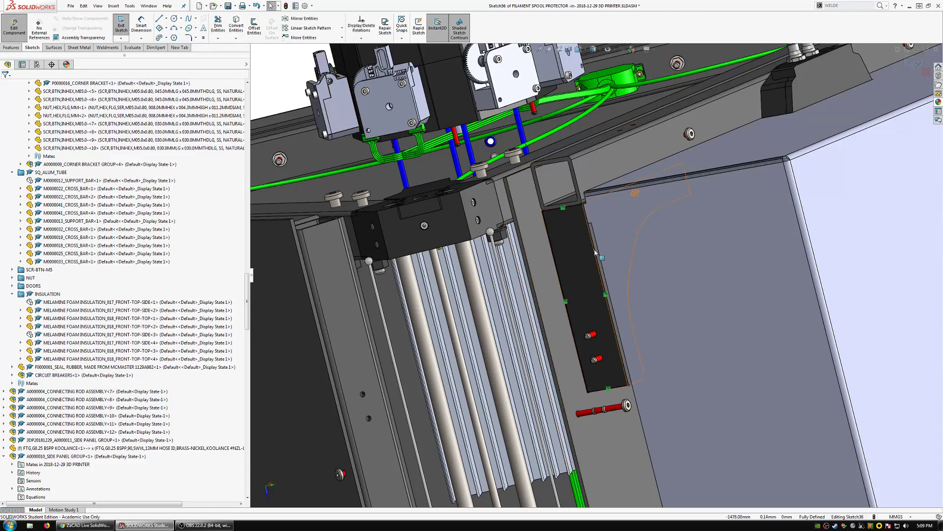
Step: Convert the bracket's upper screw-hole edge into the sketch and finish in-context editing of the protector
scroll(593, 270, down, 3)
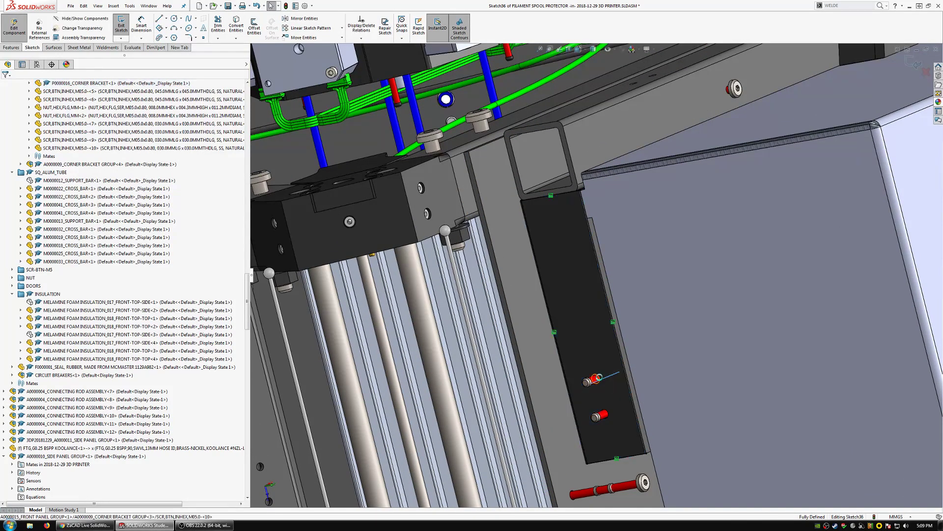
click(600, 380)
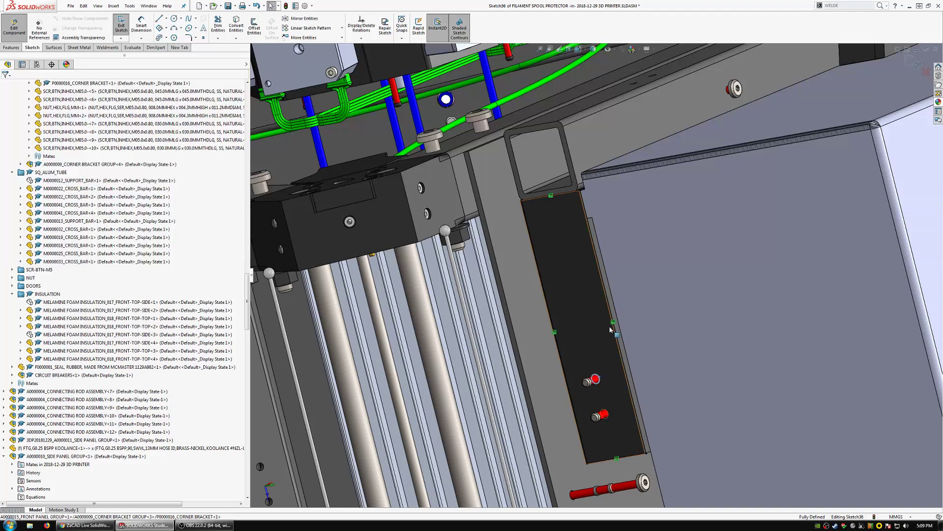
click(239, 24)
click(13, 27)
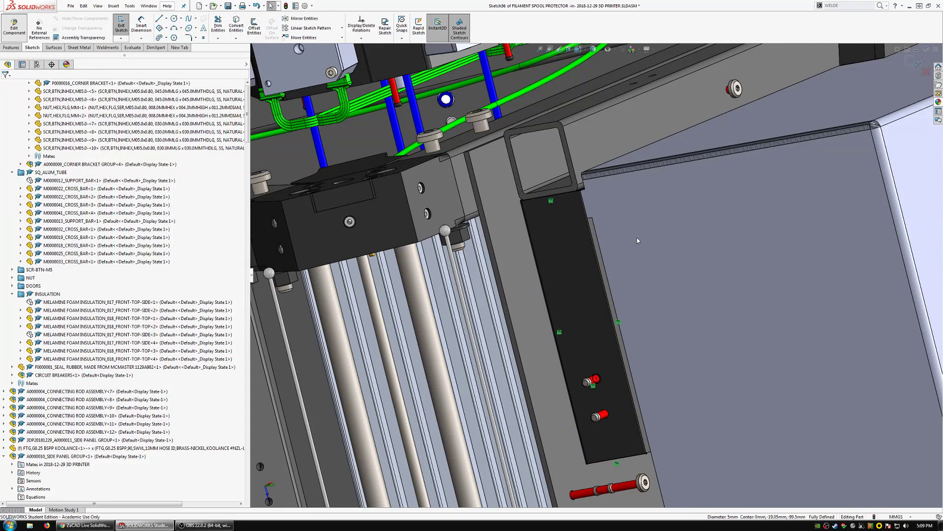
Step: Open the FILAMENT SPOOL PROTECTOR part in its own window and view the upper hook against the converted bracket outline
click(635, 237)
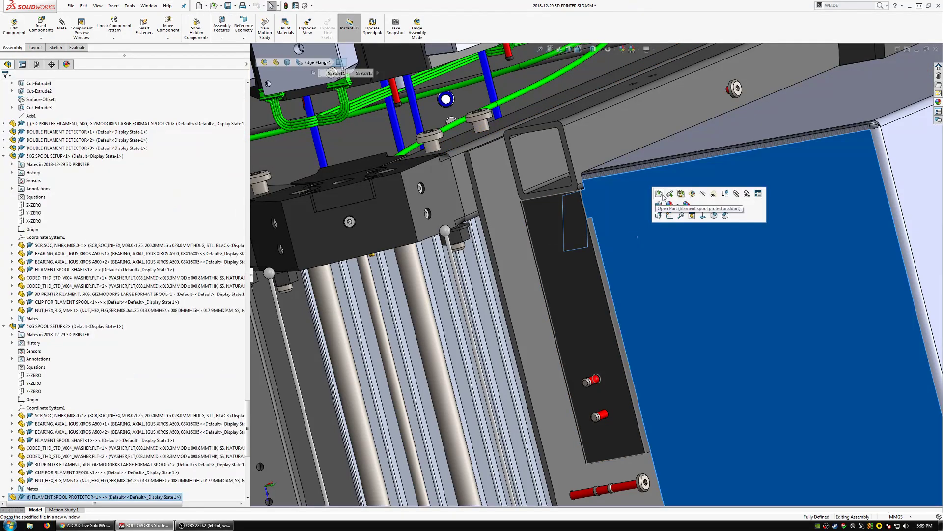
click(657, 196)
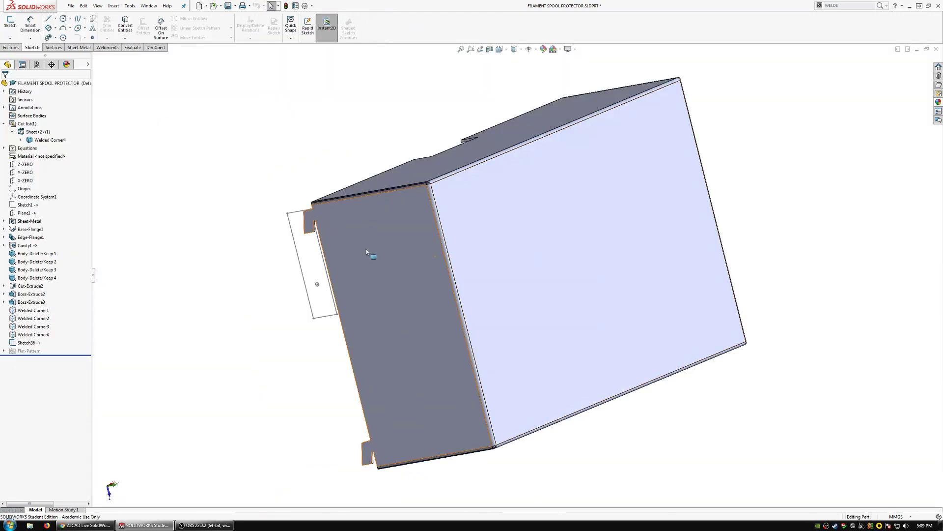
scroll(373, 251, down, 5)
scroll(260, 221, down, 3)
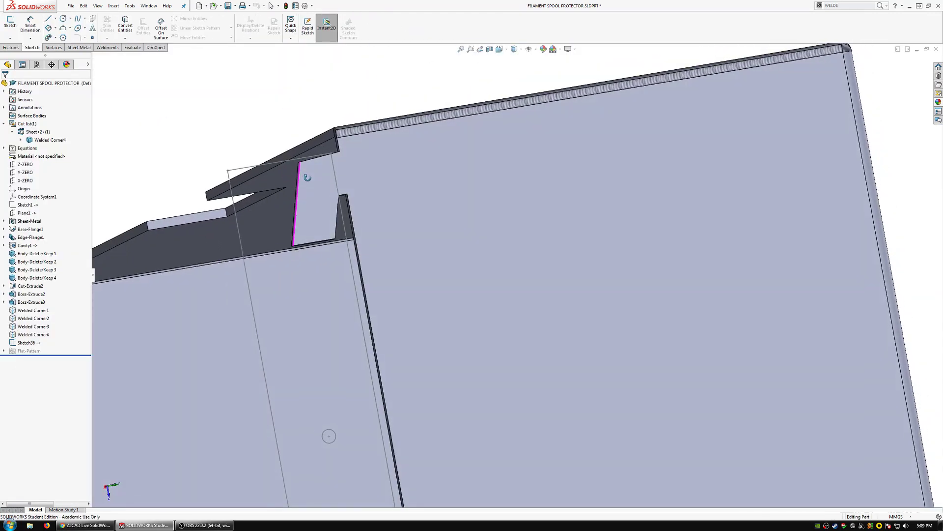
middle_drag(307, 177, 422, 269)
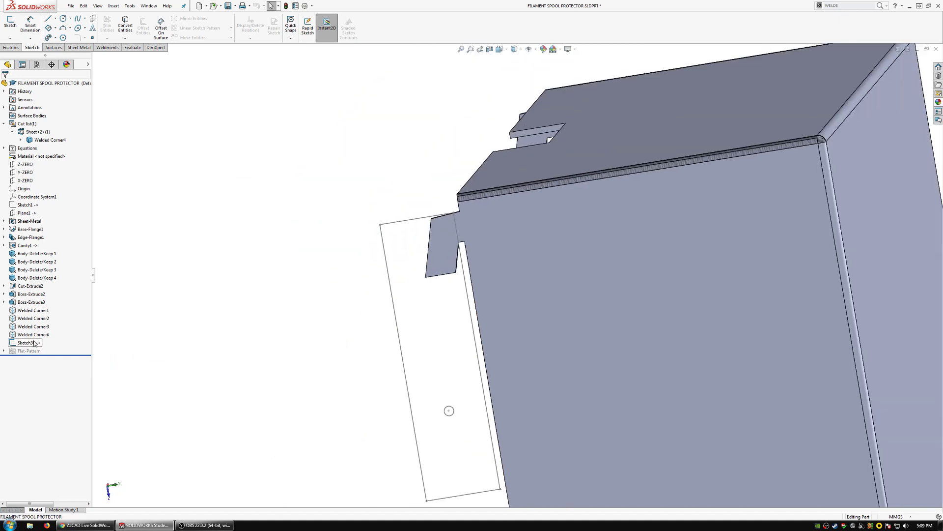
Step: Reorder the converted bracket outline sketch in the feature history so it sits directly after Cavity1
drag(35, 343, 74, 247)
middle_drag(353, 289, 577, 353)
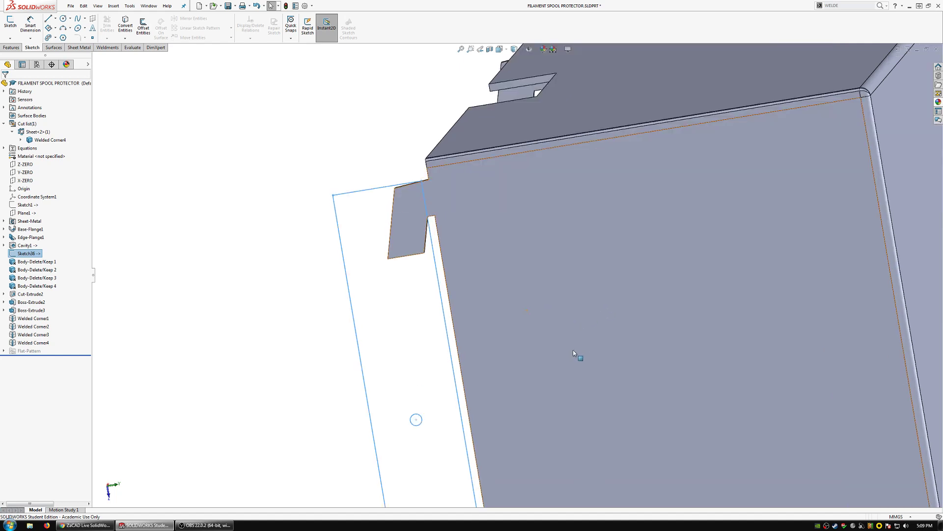
click(251, 320)
middle_drag(482, 333, 491, 309)
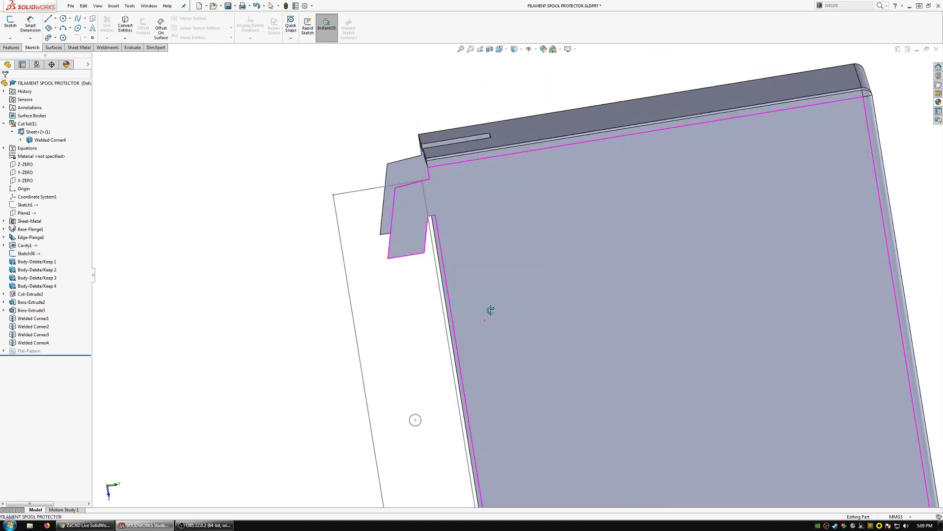
scroll(494, 336, down, 3)
scroll(445, 227, down, 1)
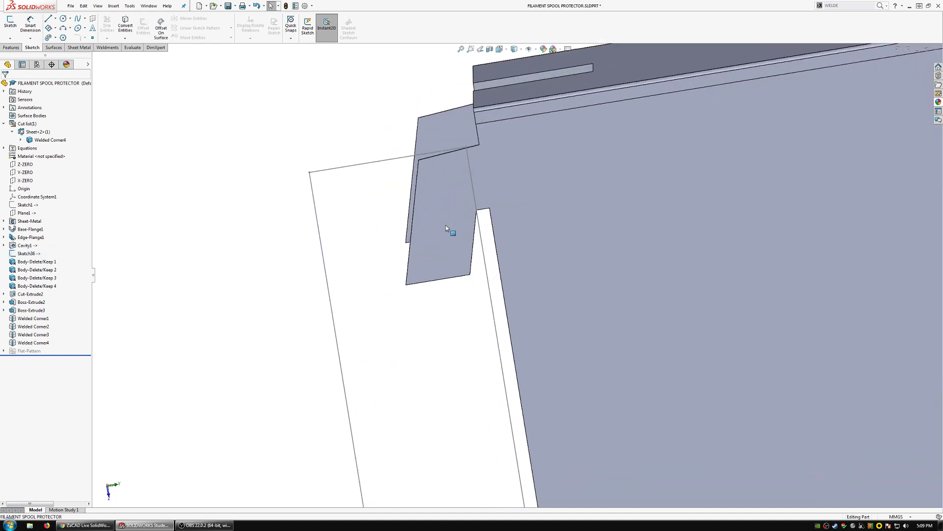
Step: Try to move the bracket outline sketch further up the feature history to directly below Edge-Flange1
click(450, 231)
drag(29, 253, 54, 231)
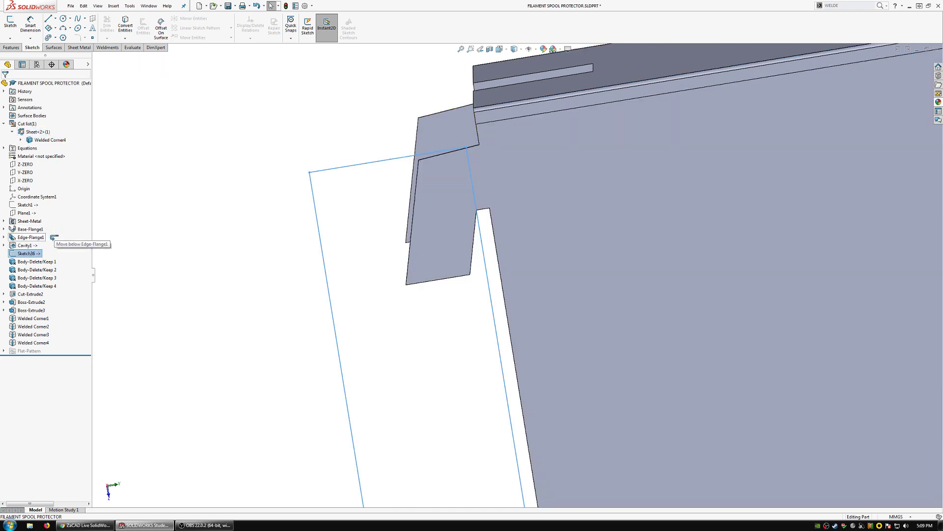
drag(54, 237, 56, 239)
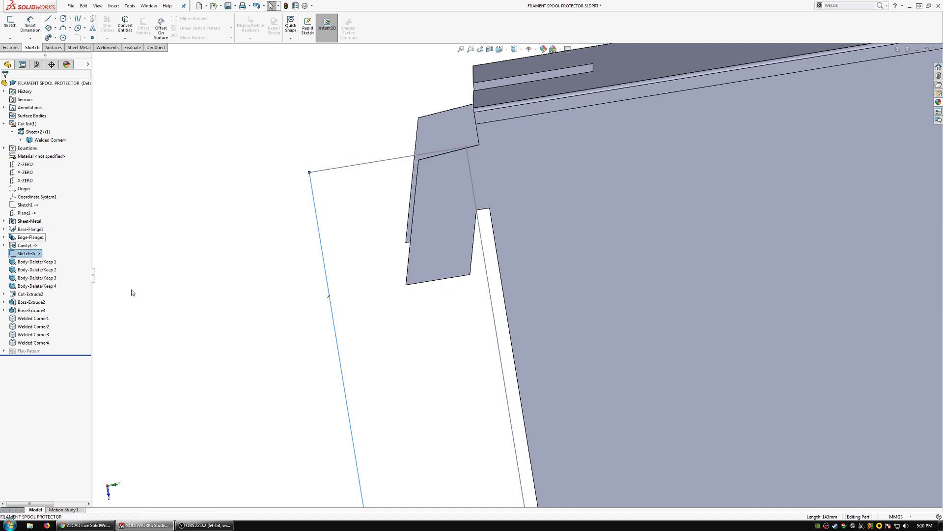
Step: Edit the sketch of Boss-Extrude2 and delete the 5 mm dimension that locates the upper hook profile
click(435, 259)
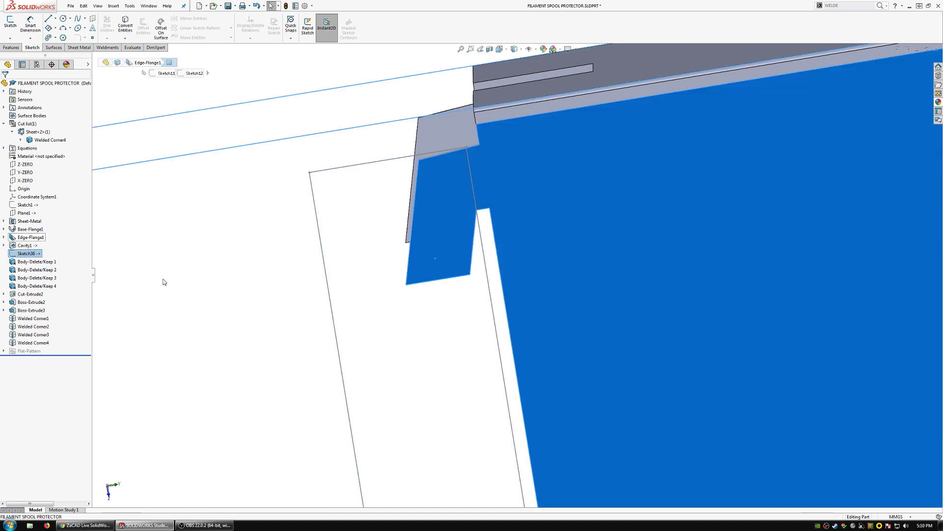
click(25, 301)
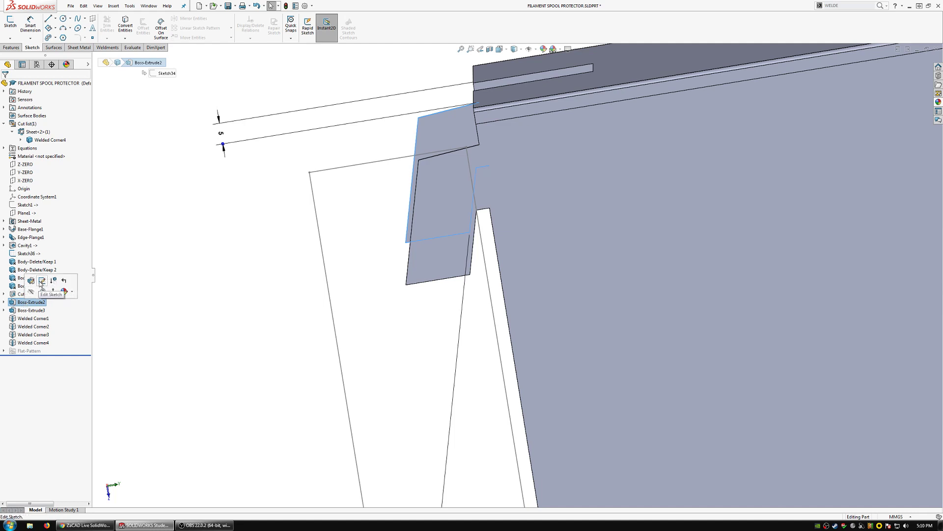
click(41, 281)
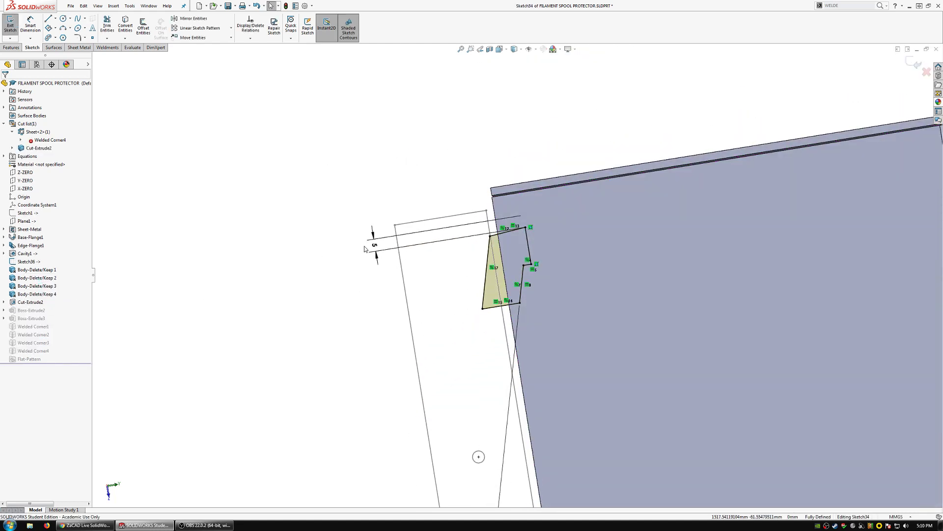
click(375, 250)
key(Delete)
Step: Slide the unconstrained hook profile down along the panel edge, below the top of the bracket outline
mouse_move(455, 273)
middle_down()
mouse_move(544, 307)
mouse_move(546, 320)
middle_up()
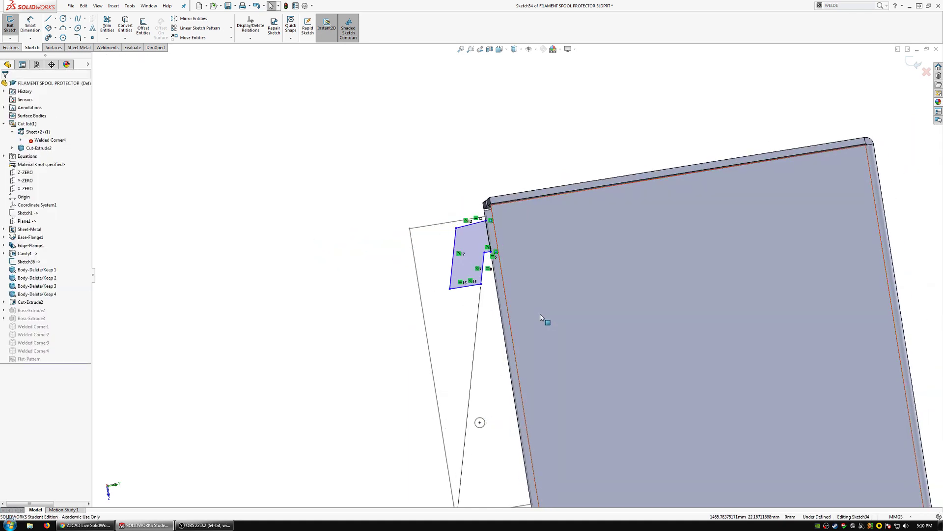
drag(490, 253, 505, 333)
click(261, 281)
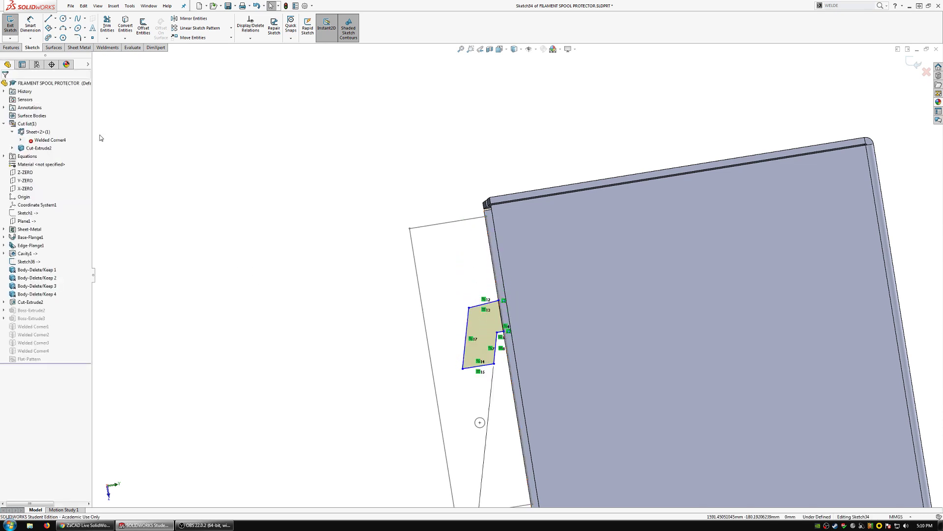
Step: Sketch two connected lines from the hook profile's upper inner corner, one upward and one outward, and make them perpendicular
click(47, 19)
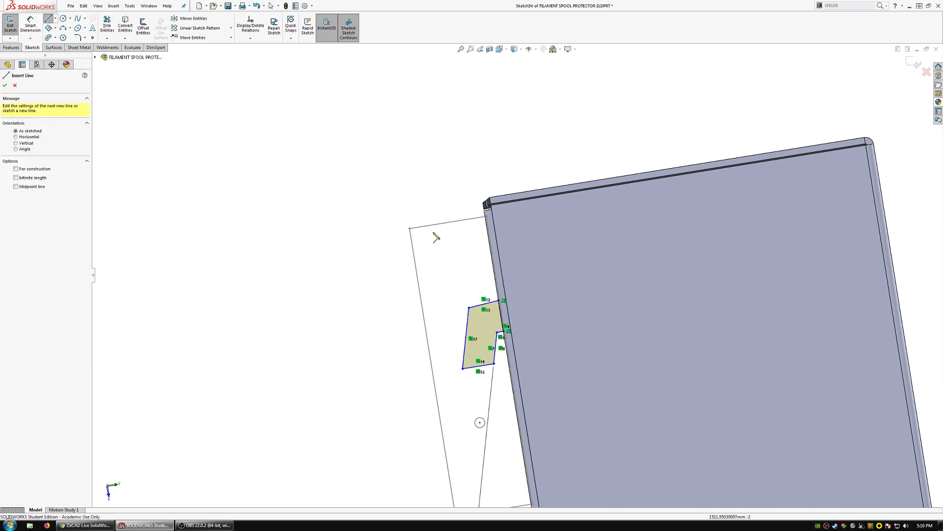
click(499, 300)
click(486, 254)
click(432, 256)
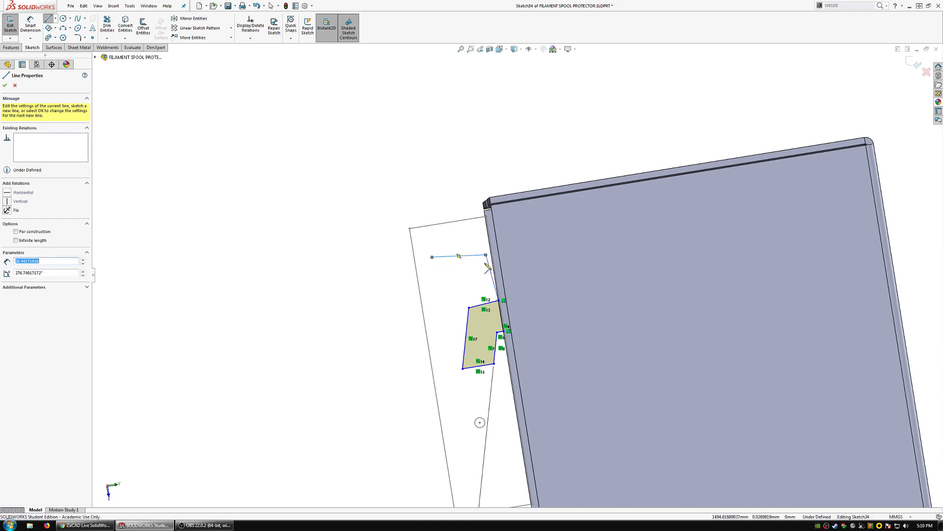
key(Escape)
click(484, 263)
ctrl+click(476, 259)
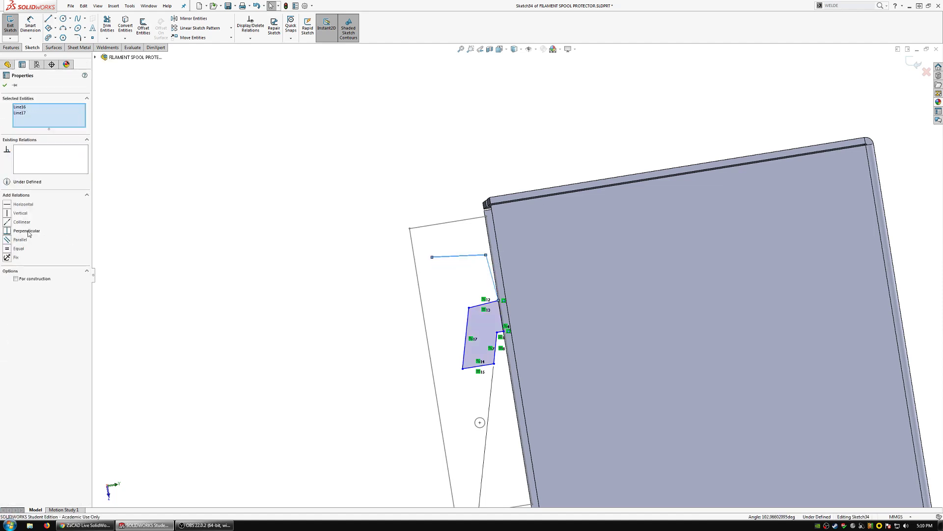
click(28, 233)
Step: Make the upward line collinear with the hook's inner edge and convert both new lines to construction geometry
key(Escape)
click(501, 311)
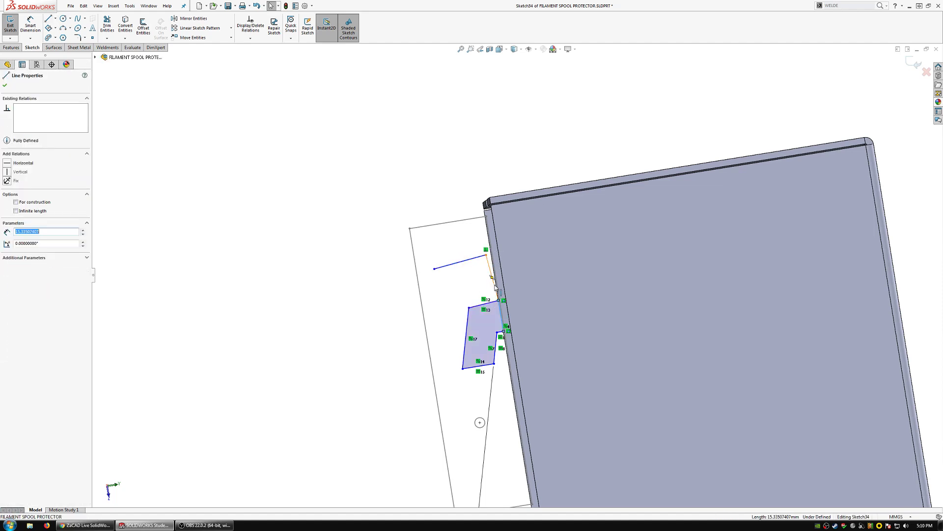
ctrl+click(495, 290)
click(20, 221)
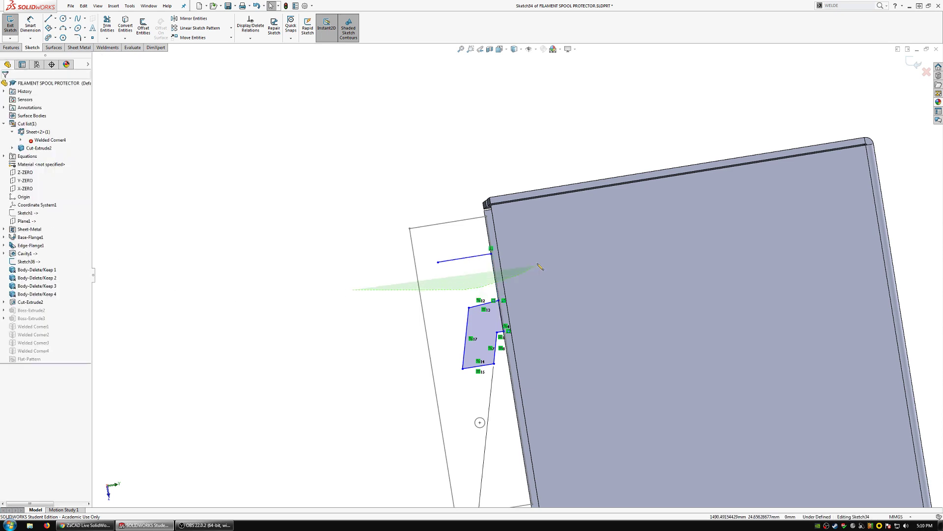
key(ctrl+z)
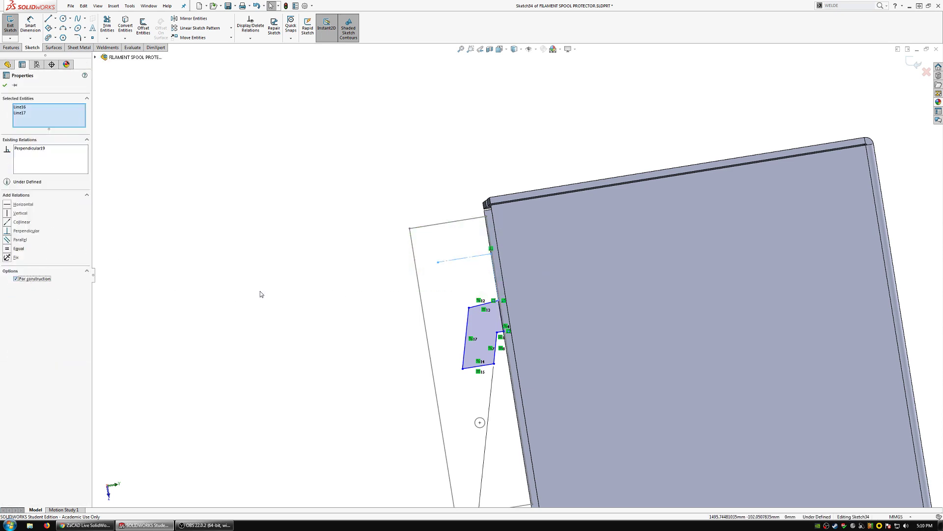
key(Escape)
Step: Sketch two perpendicular construction lines from the hook's lower inner corner up and across to the edge along the panel
scroll(498, 361, down, 3)
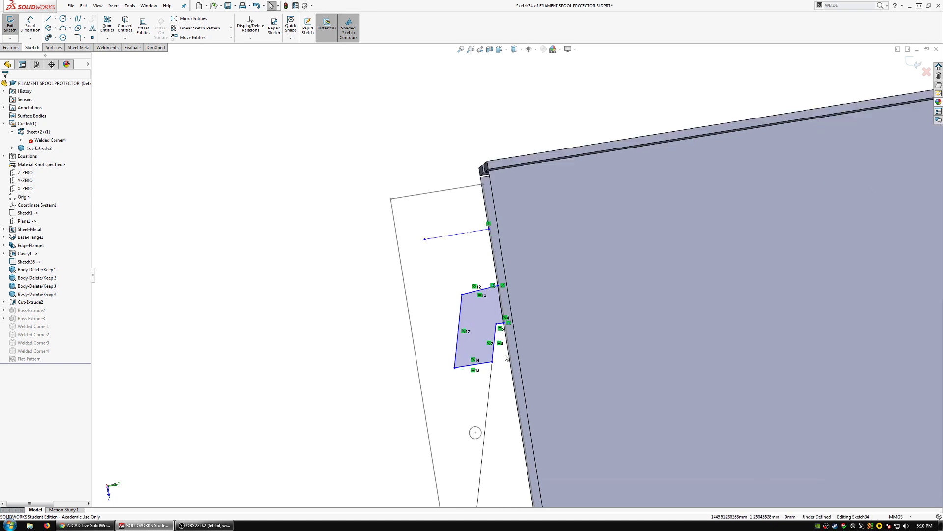
click(48, 19)
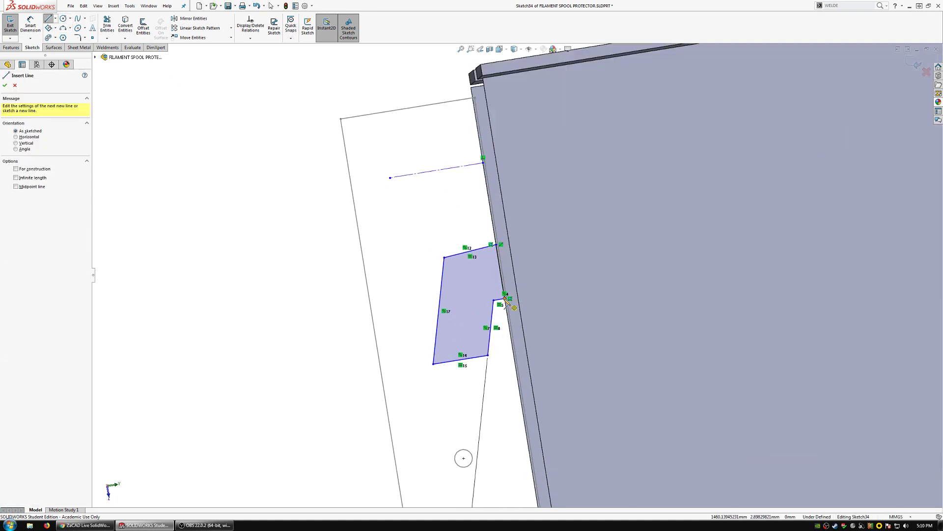
click(488, 355)
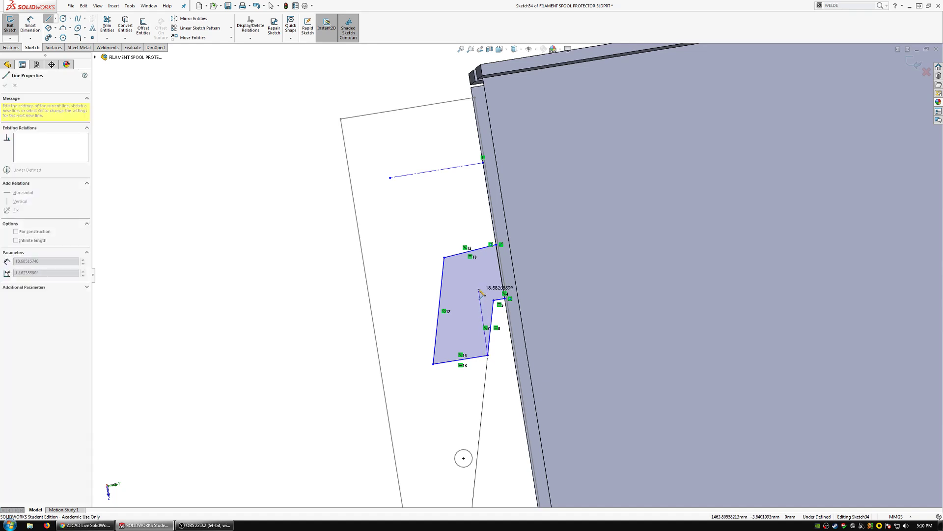
click(503, 287)
key(Escape)
click(484, 288)
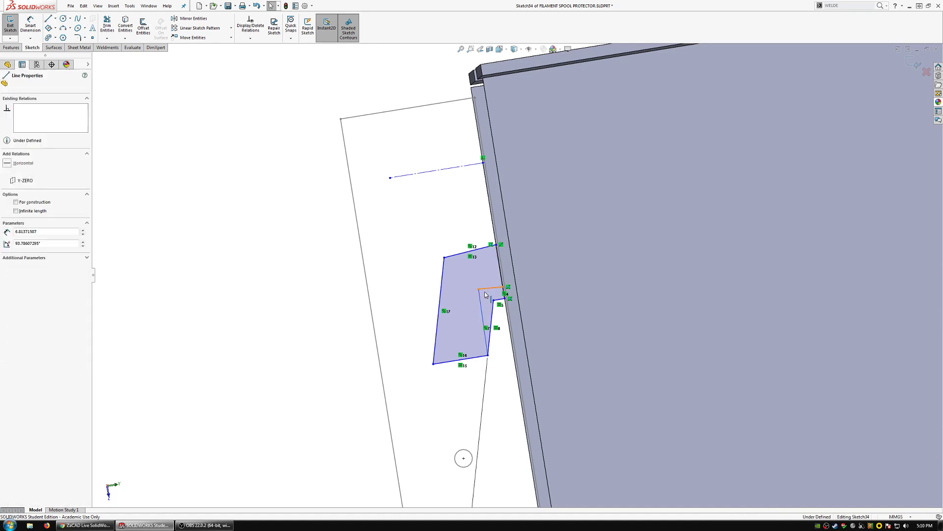
ctrl+click(480, 301)
click(534, 264)
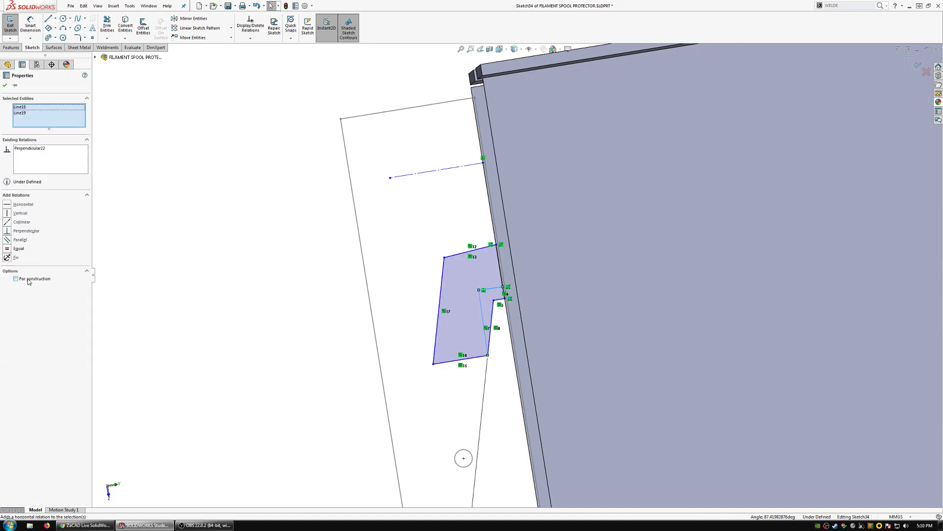
Step: Make the short construction line perpendicular to the hook's edge along the panel and shift its free corner slightly upward
click(502, 279)
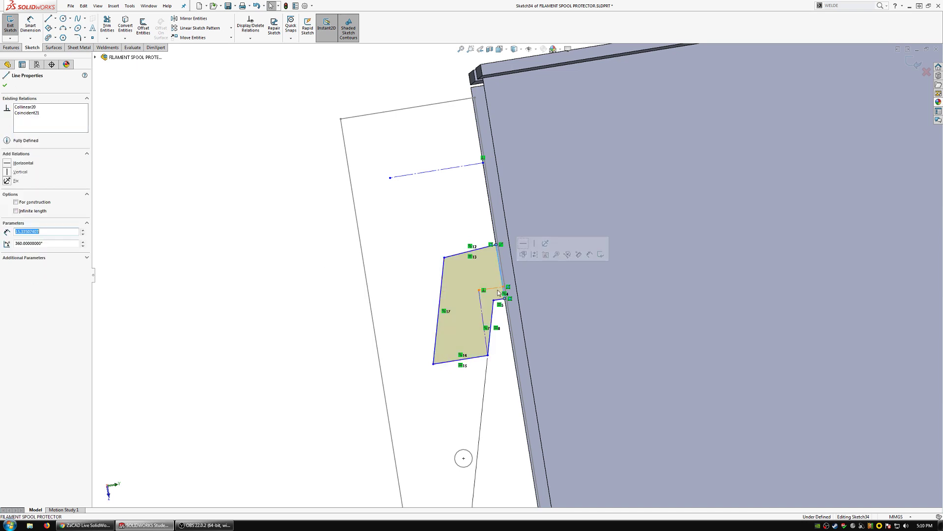
ctrl+click(495, 290)
click(549, 257)
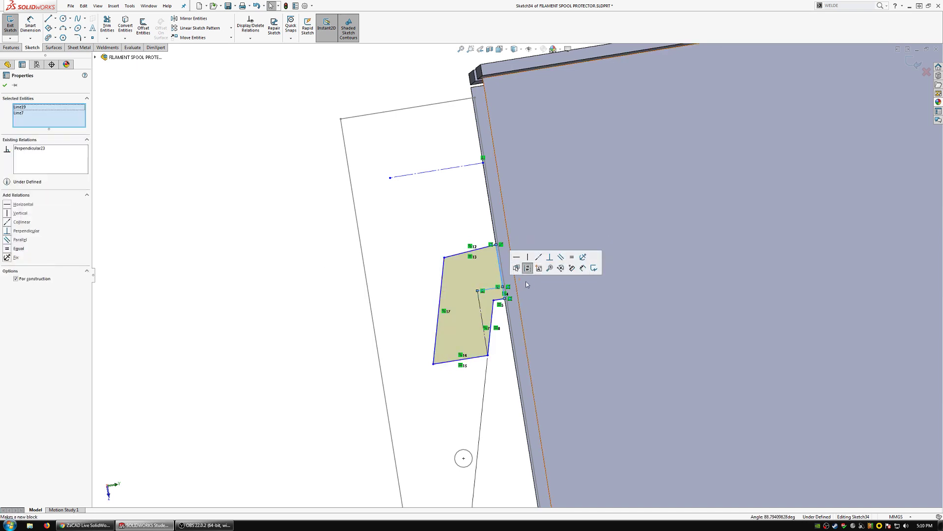
key(Escape)
drag(477, 292, 466, 290)
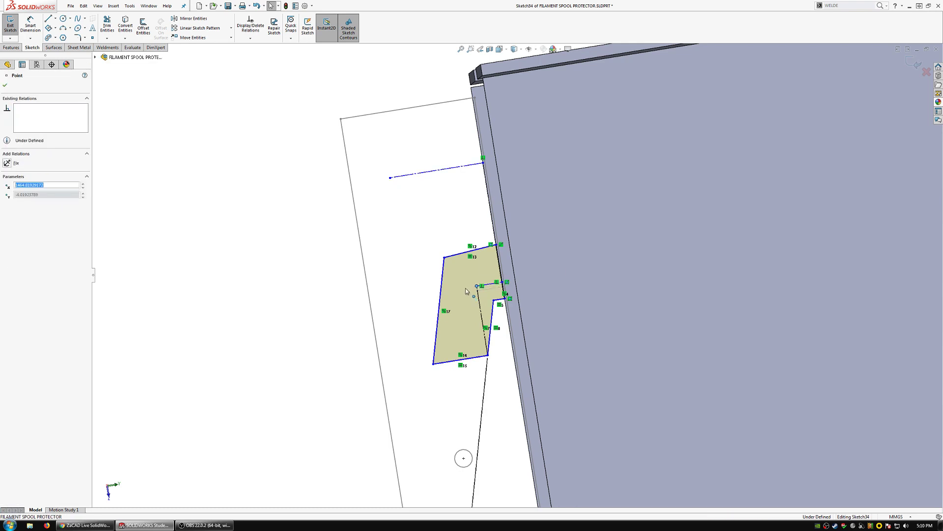
Step: Dimension the distance between the hook notch's corner on the panel edge and the short construction line as 1 mm
click(325, 205)
click(507, 298)
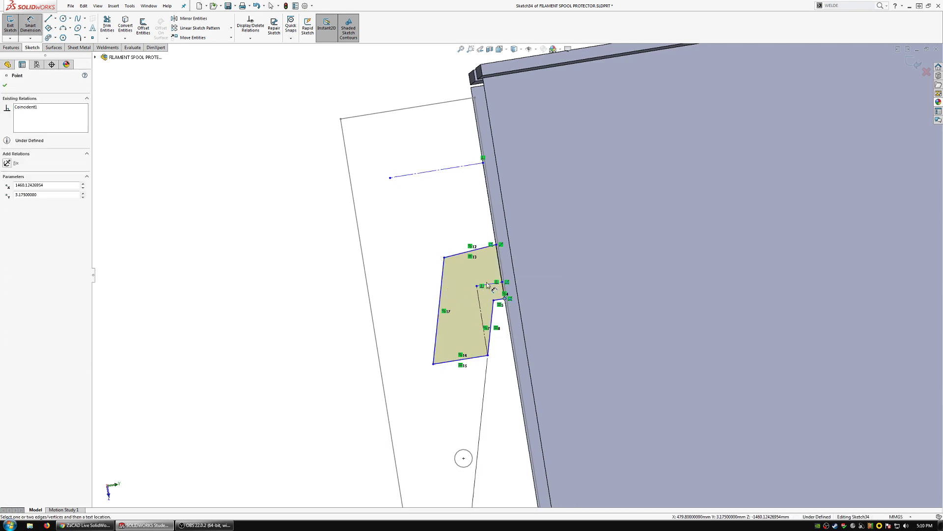
click(489, 285)
click(283, 334)
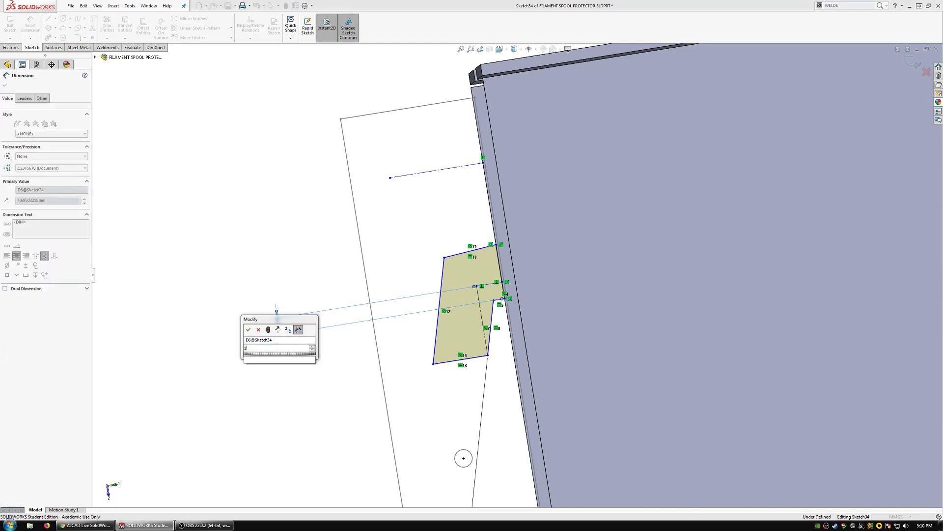
text(1)
key(Return)
key(Escape)
key(Escape)
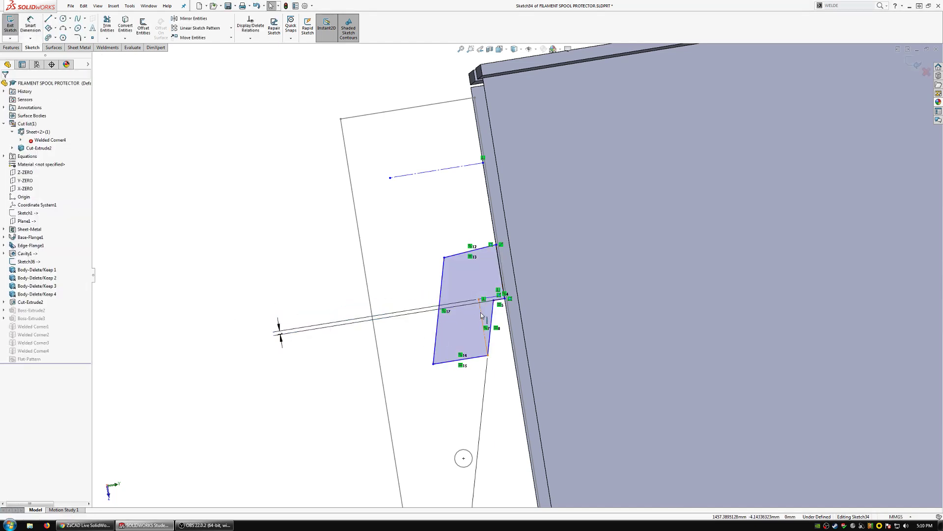
Step: Make the construction line above the hook equal in length to the long construction line inside the hook
click(483, 310)
scroll(511, 280, up, 2)
scroll(500, 243, down, 2)
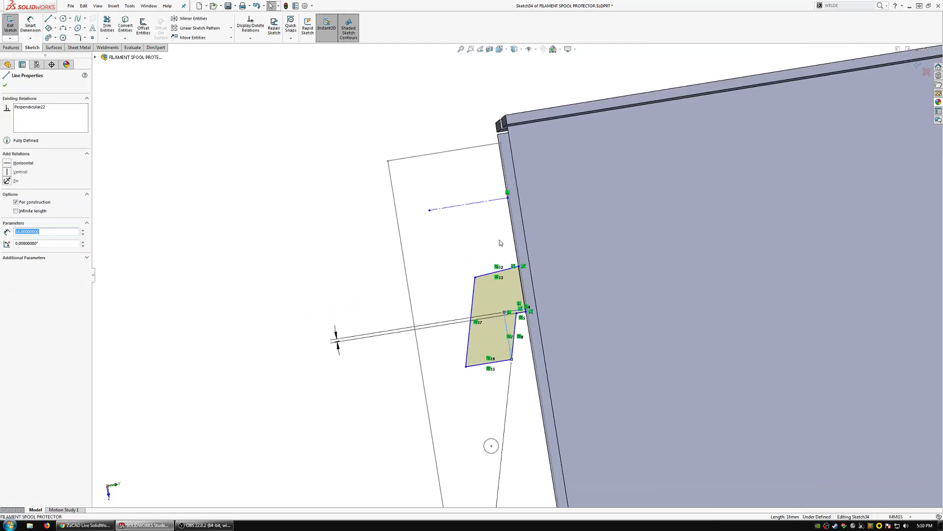
ctrl+click(511, 214)
click(21, 250)
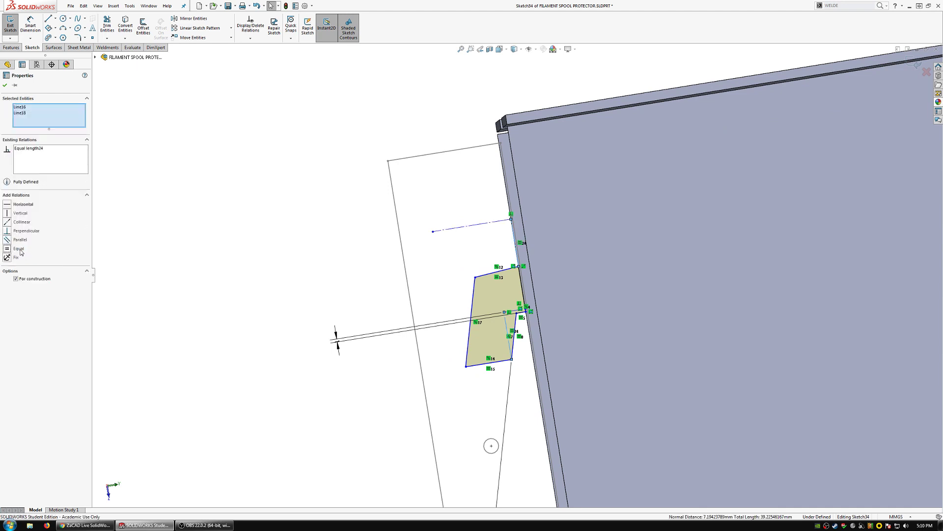
click(246, 285)
Step: Draw a construction line from the hook's lower outer corner to the upper line's outer end, perpendicular to it, with a midpoint point
click(48, 19)
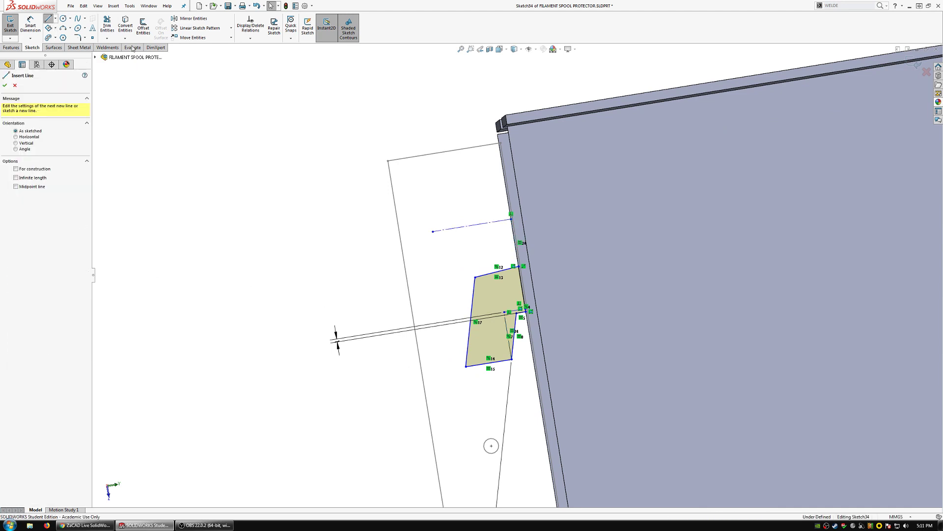
click(466, 366)
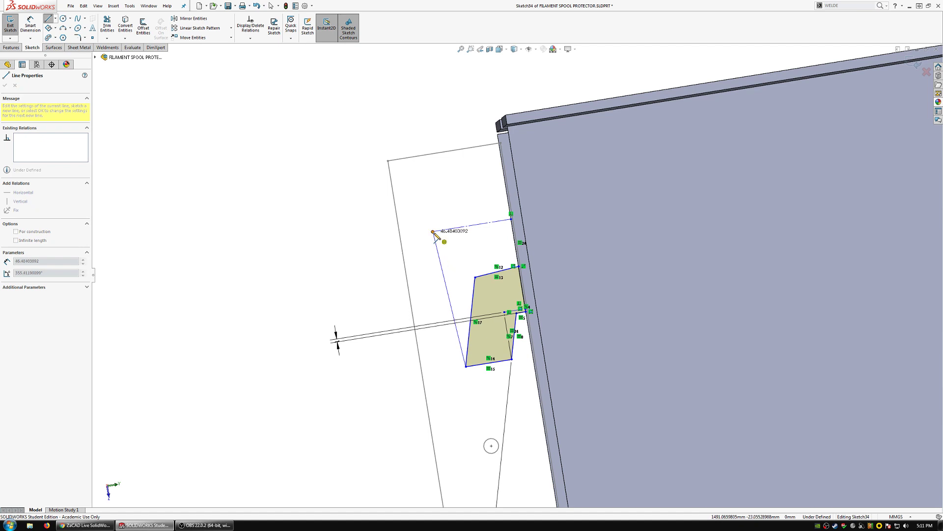
click(433, 231)
key(Escape)
click(439, 256)
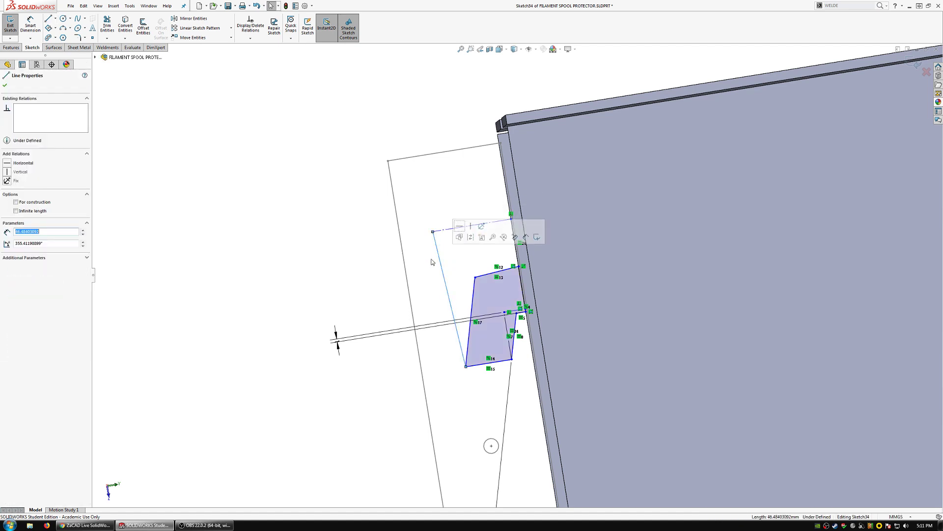
ctrl+click(440, 231)
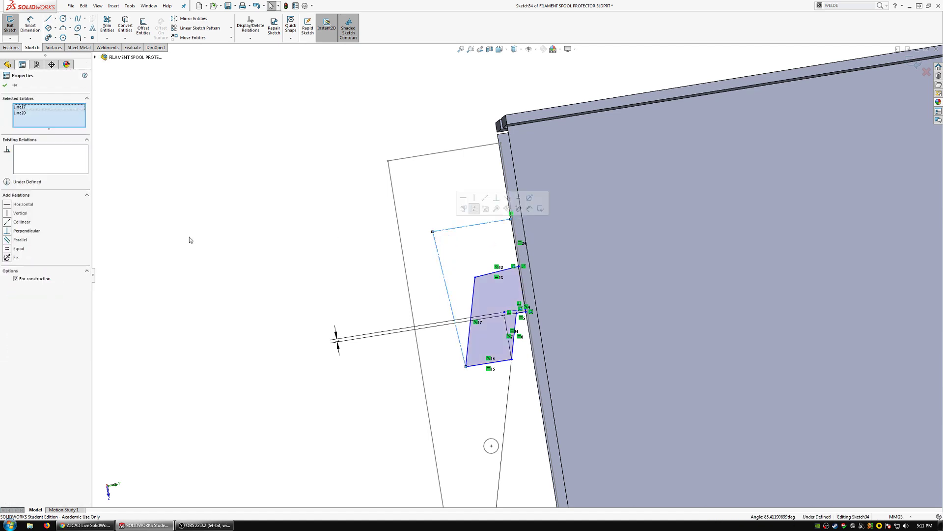
click(289, 278)
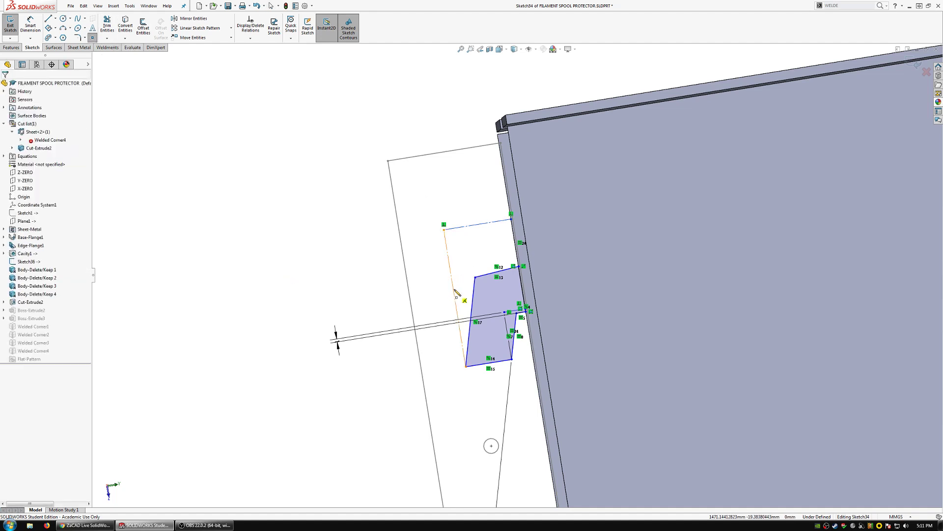
click(454, 298)
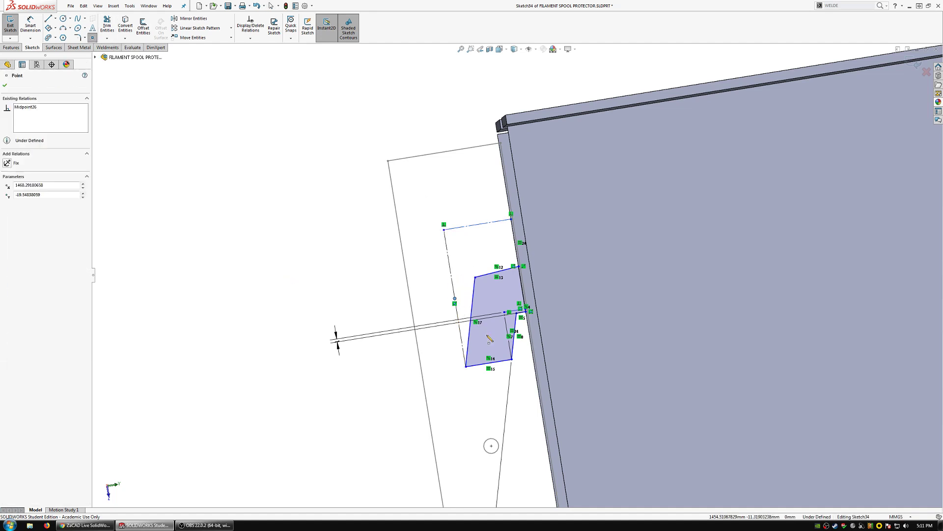
Step: Shift the hook and its attached construction lines slightly upward along the panel edge by moving the midpoint point
key(Escape)
scroll(467, 295, up, 2)
scroll(483, 291, down, 1)
scroll(484, 291, down, 1)
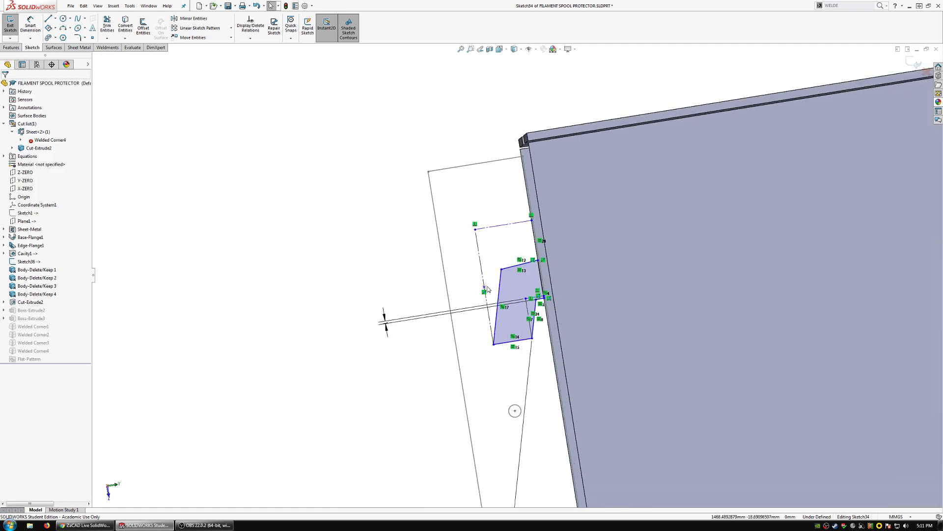
mouse_move(485, 289)
mouse_down()
mouse_move(483, 275)
mouse_move(488, 297)
mouse_move(487, 273)
mouse_up()
click(357, 281)
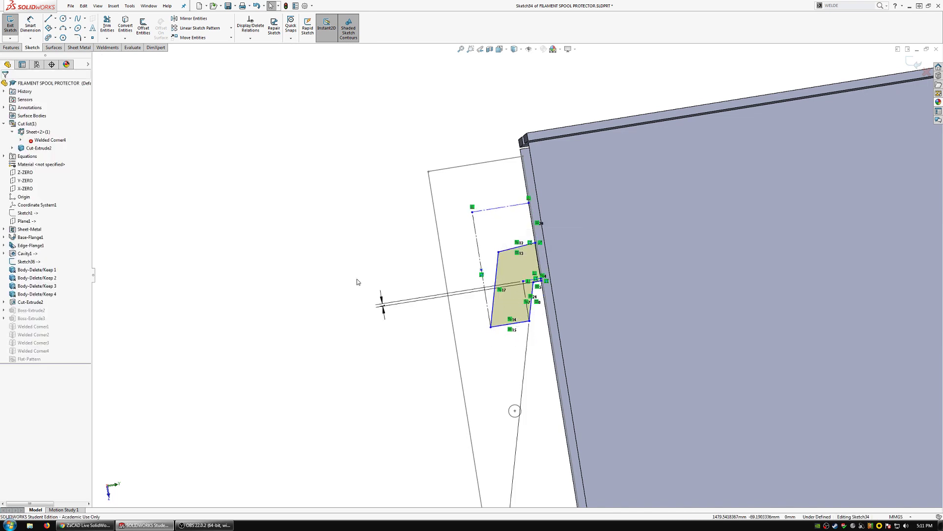
Step: Draw a line from the bracket rectangle's short upper edge down toward the small circle and make its lower end coincident with the circle
click(47, 19)
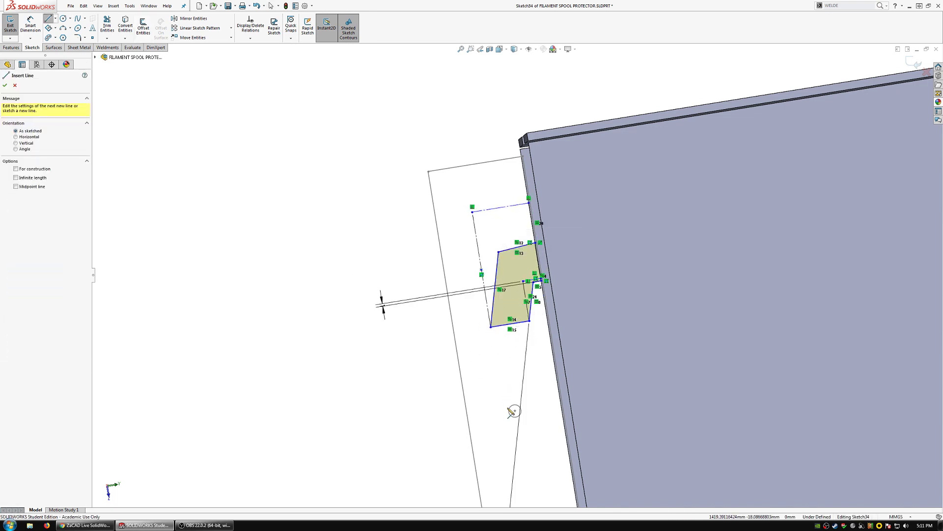
click(454, 168)
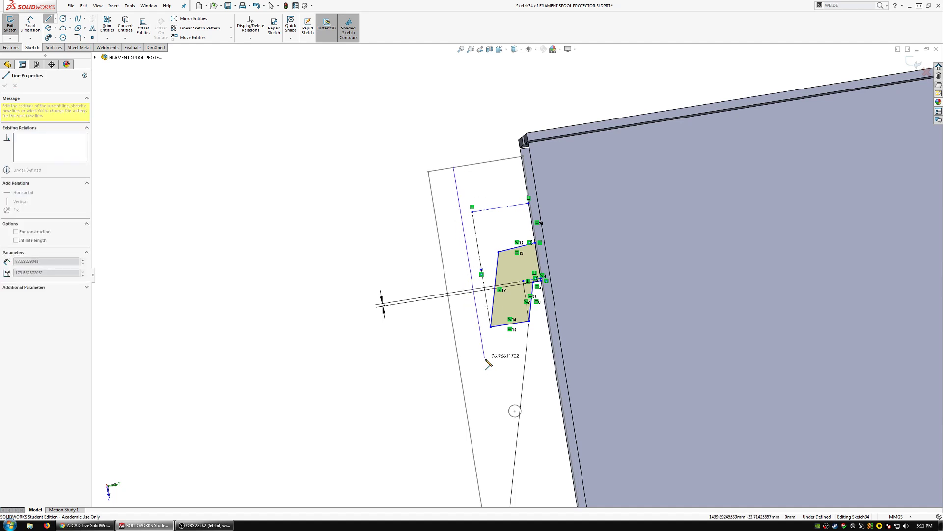
click(493, 390)
key(Escape)
ctrl+click(493, 390)
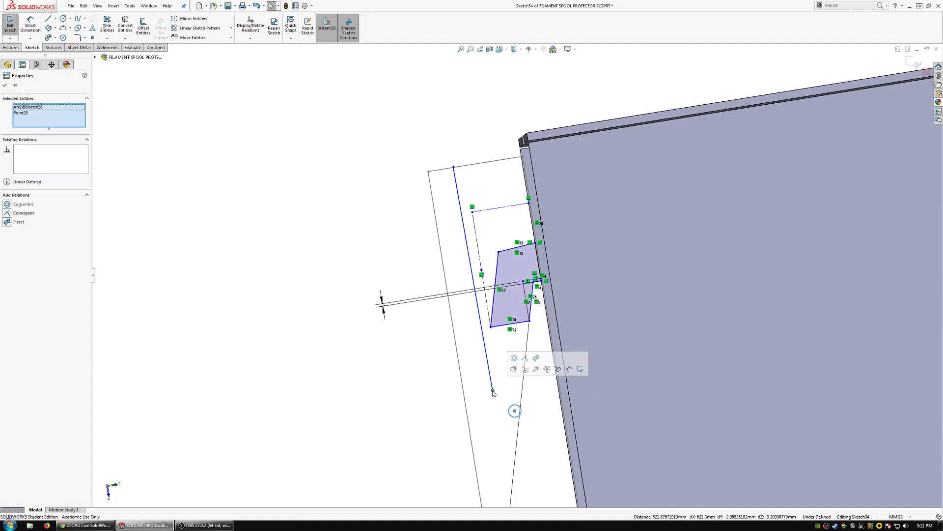
click(527, 360)
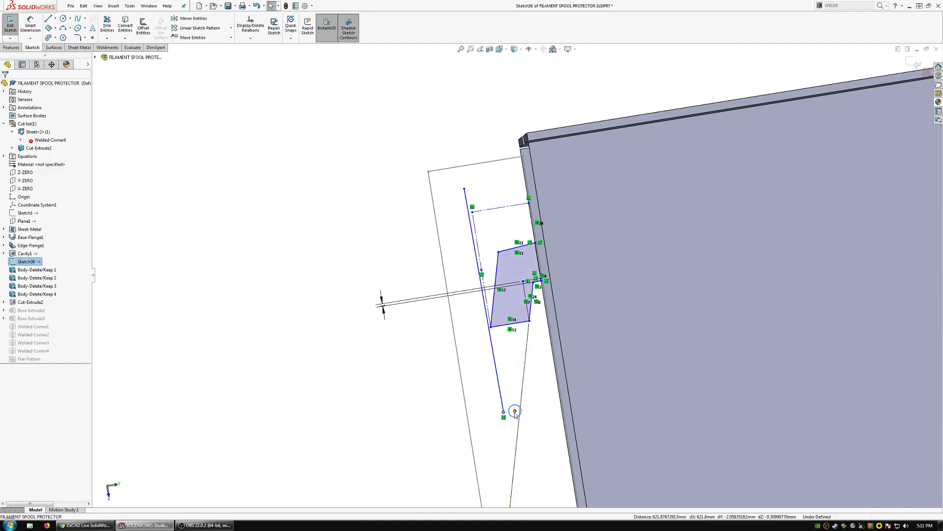
Step: Make the new long line coincident with the small circle's centre point
click(500, 388)
ctrl+click(515, 411)
click(534, 369)
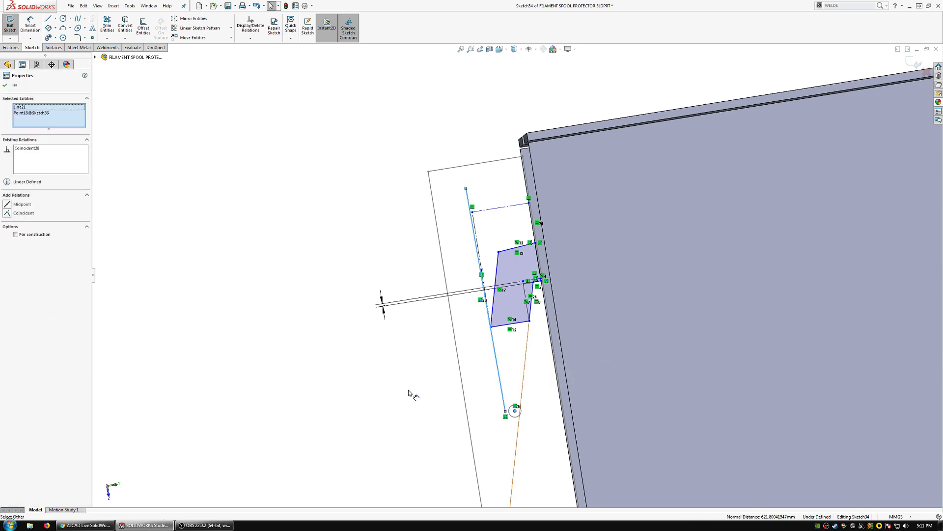
click(532, 420)
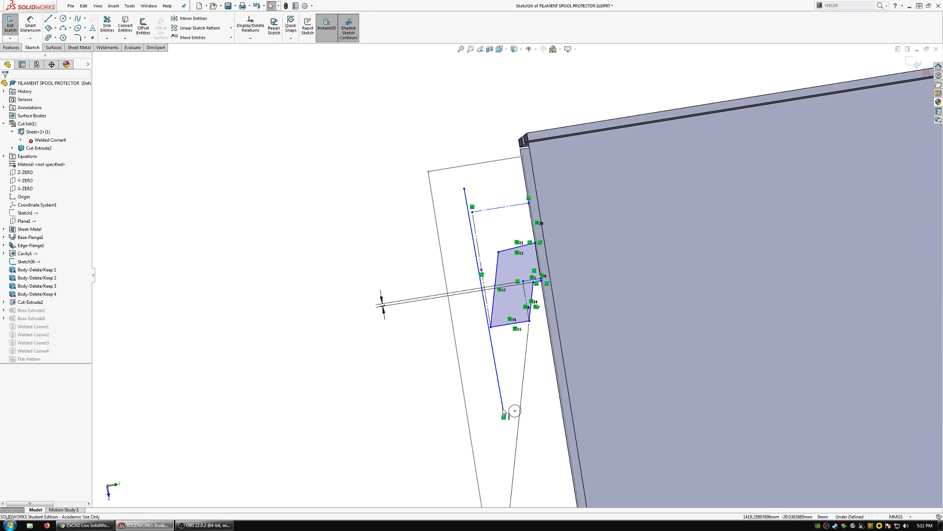
click(509, 413)
ctrl+click(511, 412)
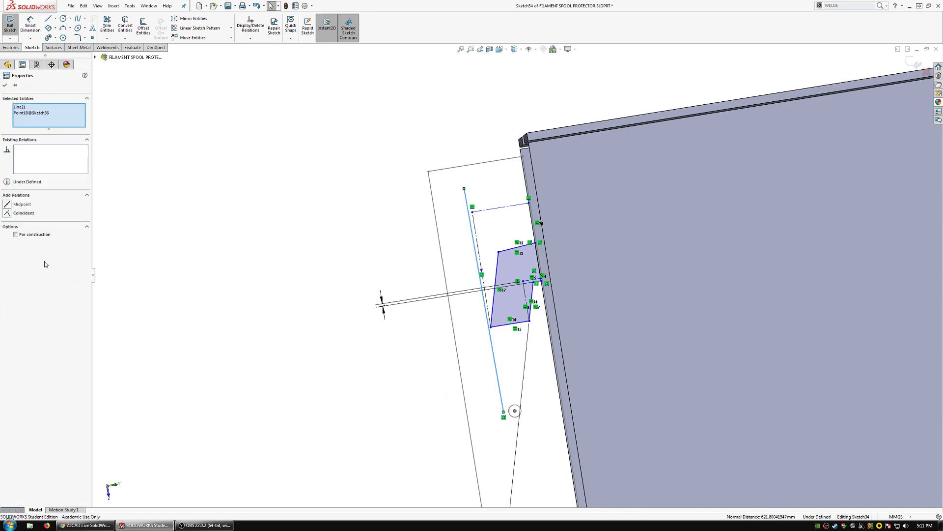
click(9, 214)
click(517, 263)
click(22, 214)
Step: Make the long line's upper endpoint coincident with the bracket rectangle's short upper edge
click(466, 189)
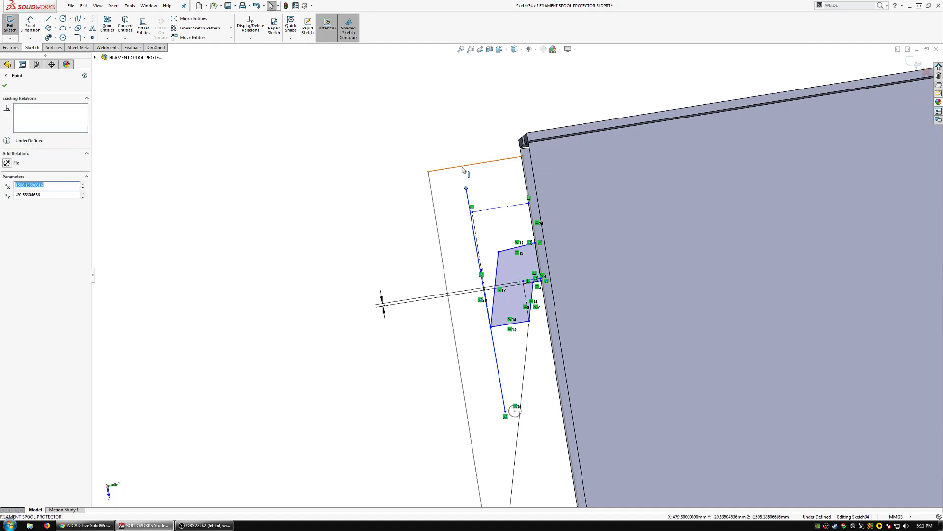
ctrl+click(492, 161)
click(21, 214)
click(297, 159)
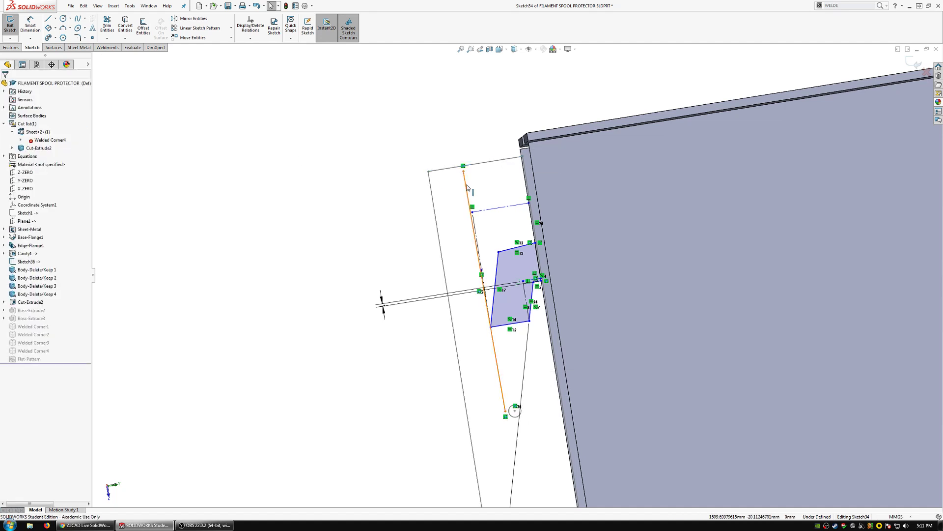
Step: Make the long line perpendicular to the bracket rectangle's short edge and convert it to construction geometry
click(470, 206)
ctrl+click(446, 170)
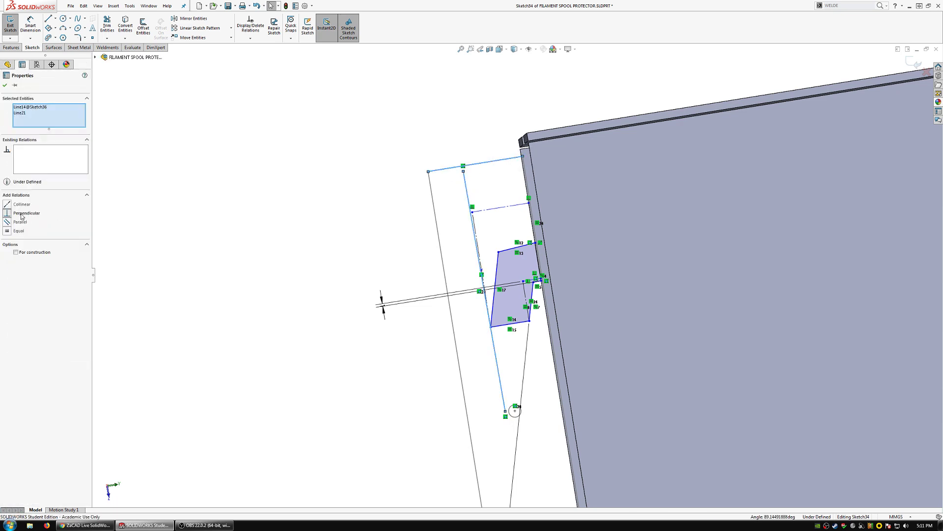
click(21, 215)
click(496, 358)
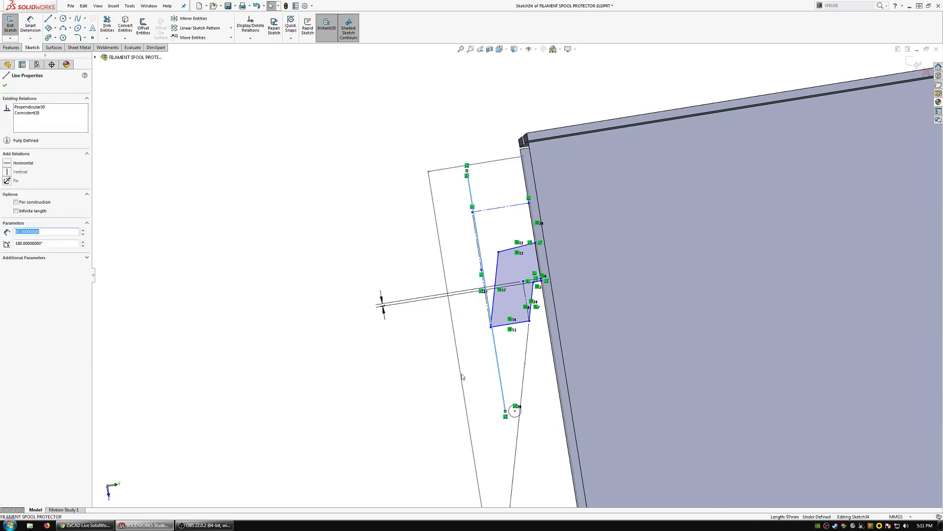
click(16, 202)
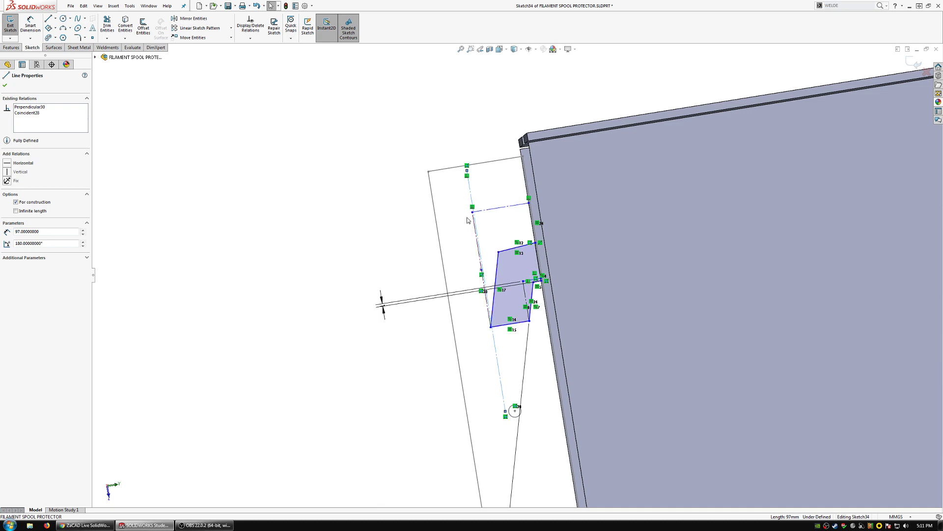
scroll(492, 259, down, 3)
click(222, 180)
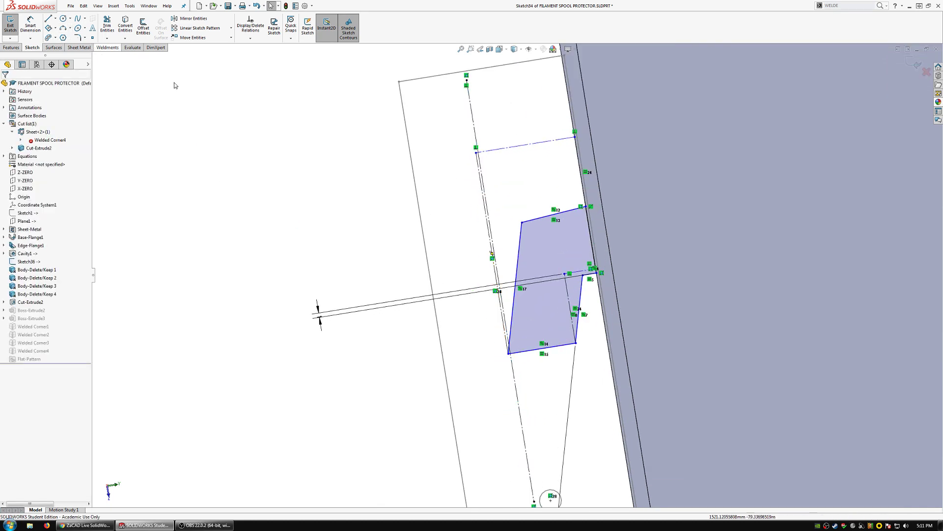
Step: Exit the hook sketch so that the model rebuilds
scroll(466, 303, up, 1)
scroll(468, 304, down, 3)
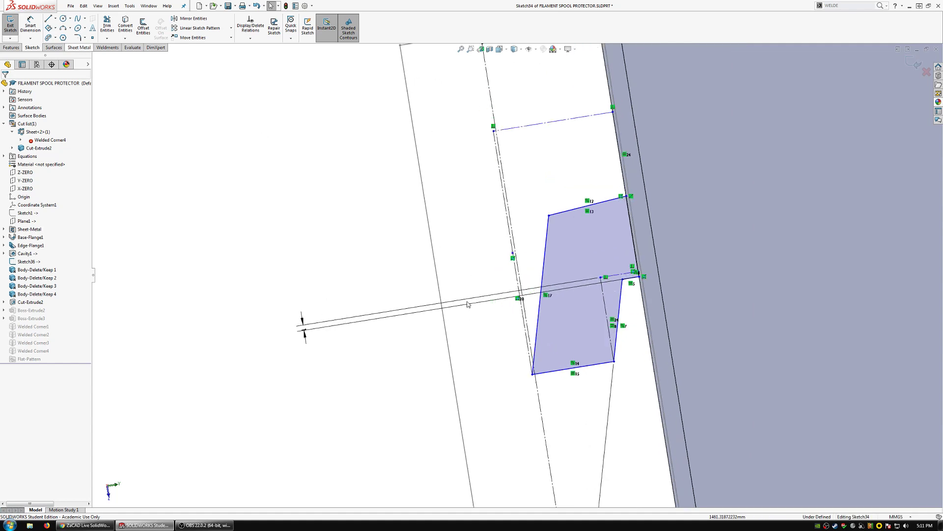
scroll(501, 49, up, 1)
scroll(555, 457, down, 1)
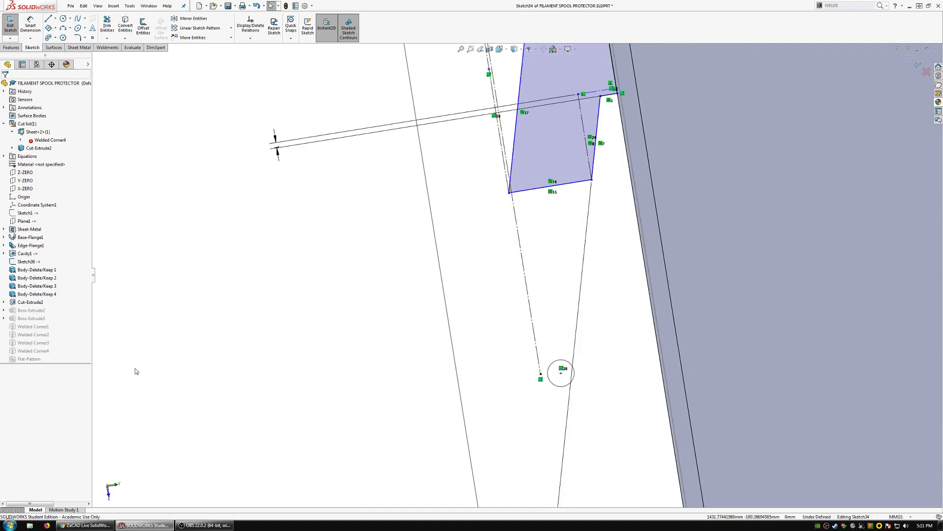
click(812, 256)
right_click(747, 266)
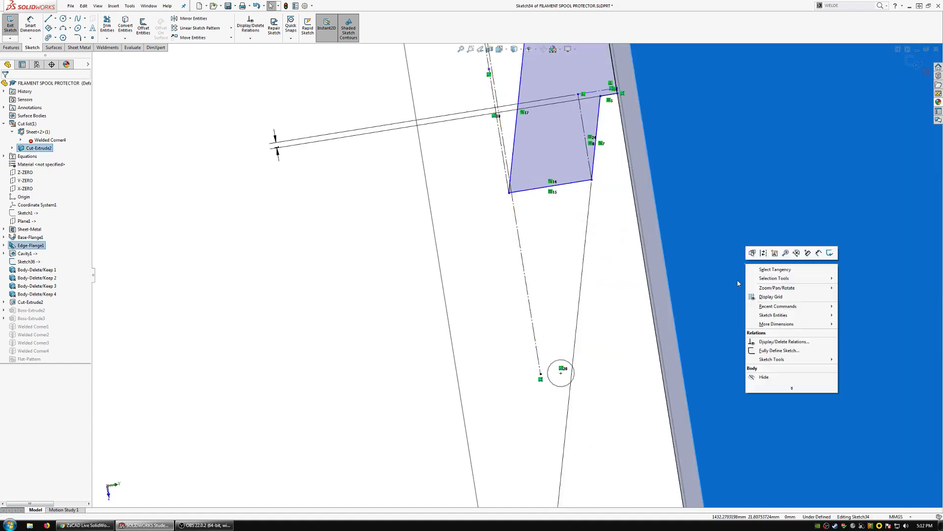
click(315, 256)
click(11, 24)
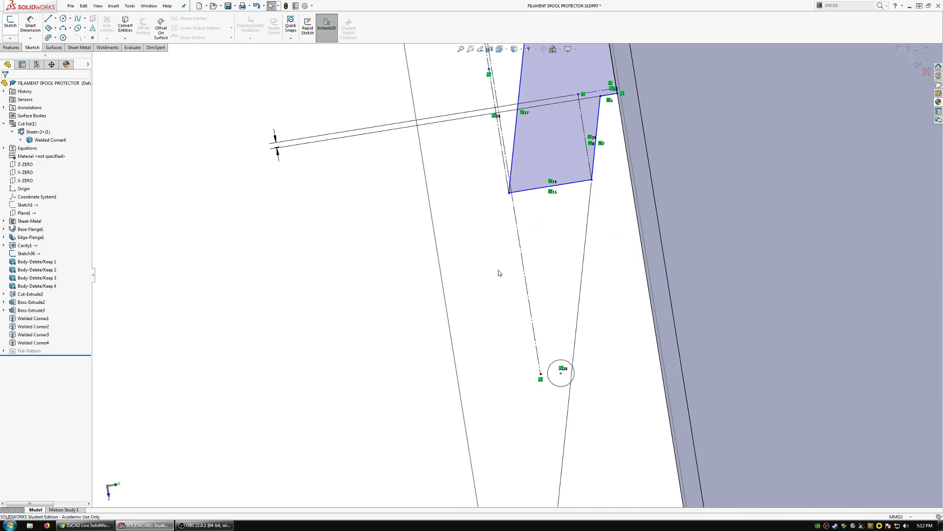
click(727, 329)
click(769, 307)
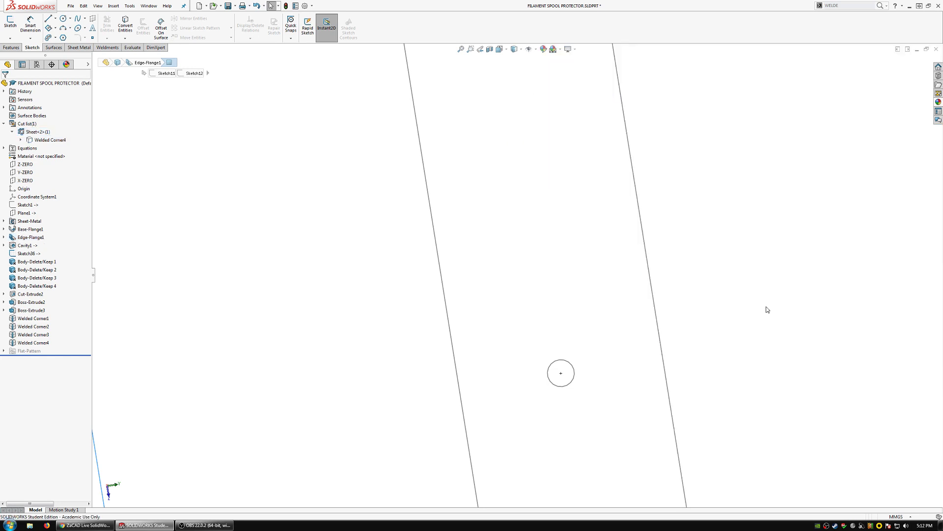
key(ctrl+z)
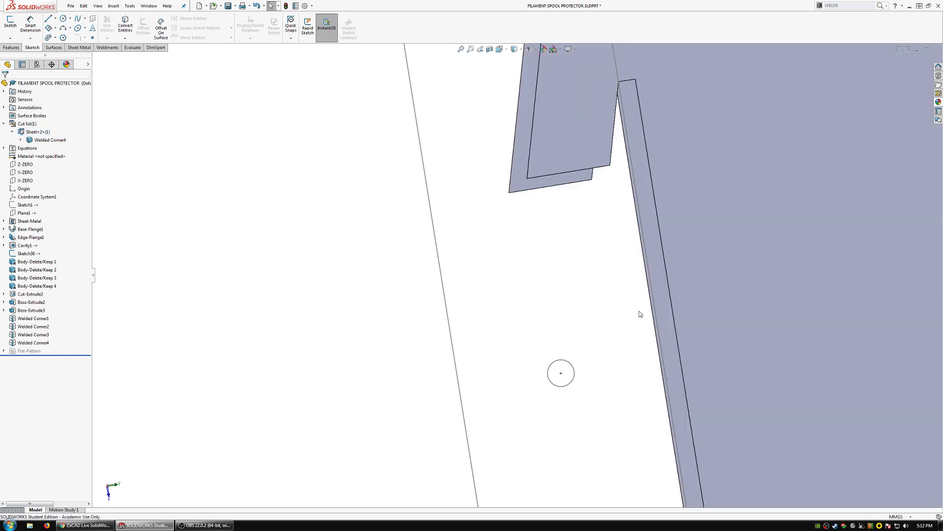
Step: Orient the view normal to the large panel face and reopen the sketch of Boss-Extrude2 for editing
click(736, 270)
click(802, 249)
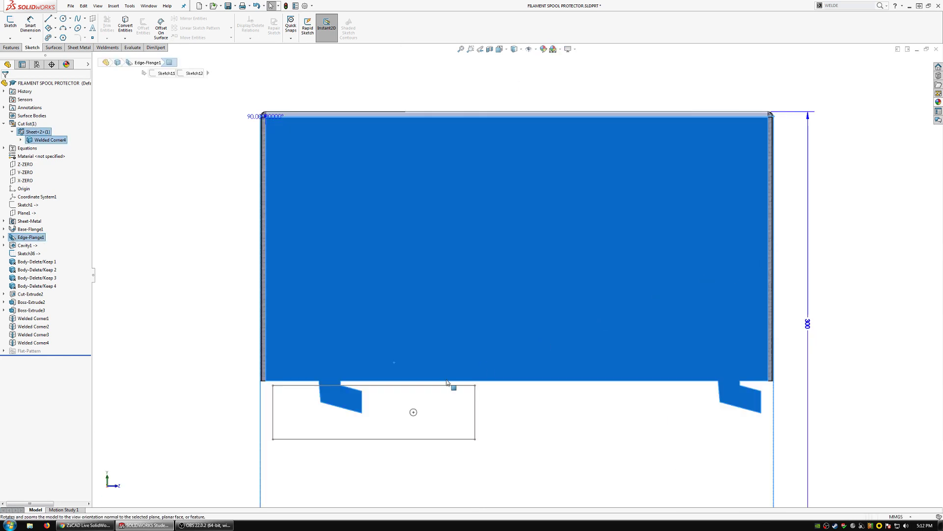
scroll(344, 422, down, 2)
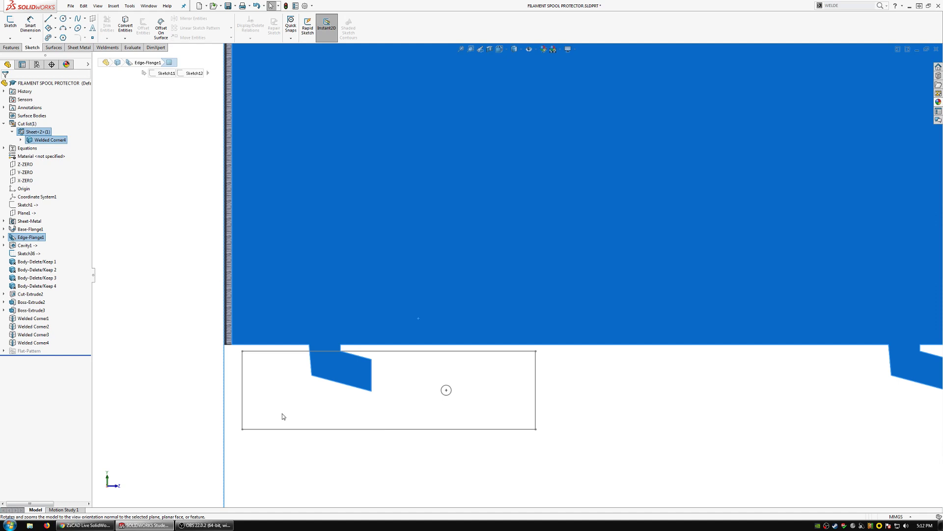
click(31, 255)
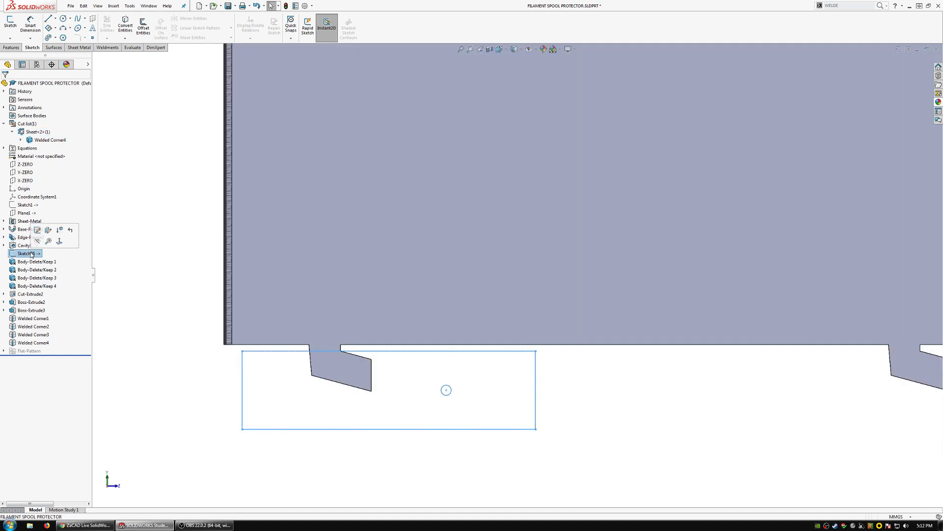
click(31, 301)
click(48, 282)
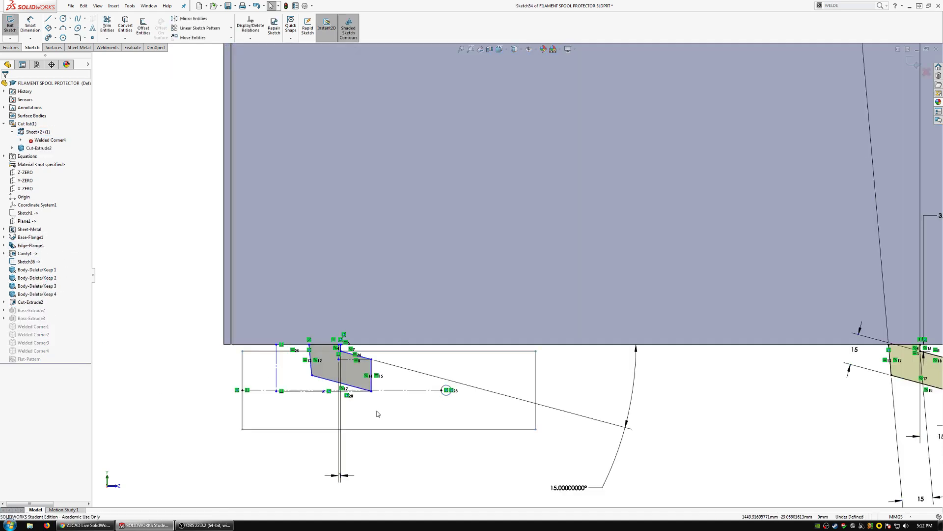
Step: Draw a short line up from the midpoint of the construction line below the hook and make it perpendicular to that line
scroll(377, 414, down, 2)
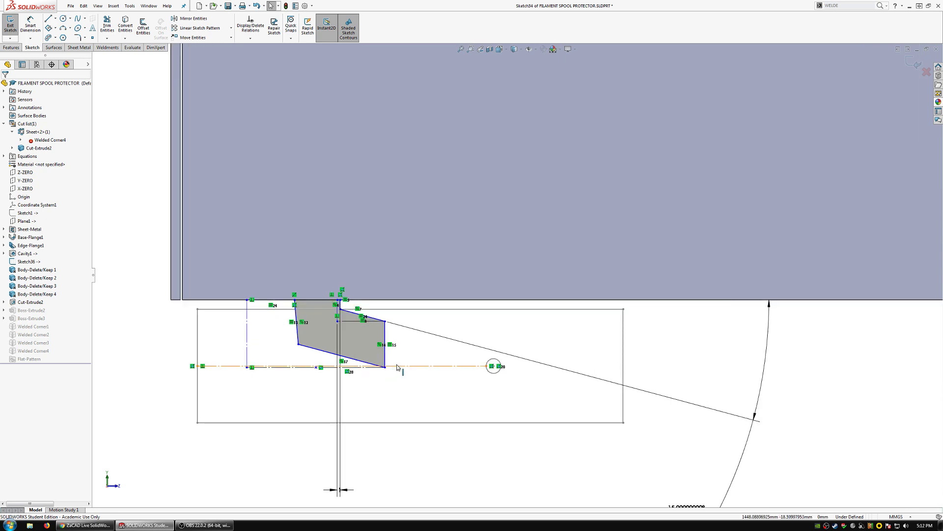
scroll(319, 374, down, 3)
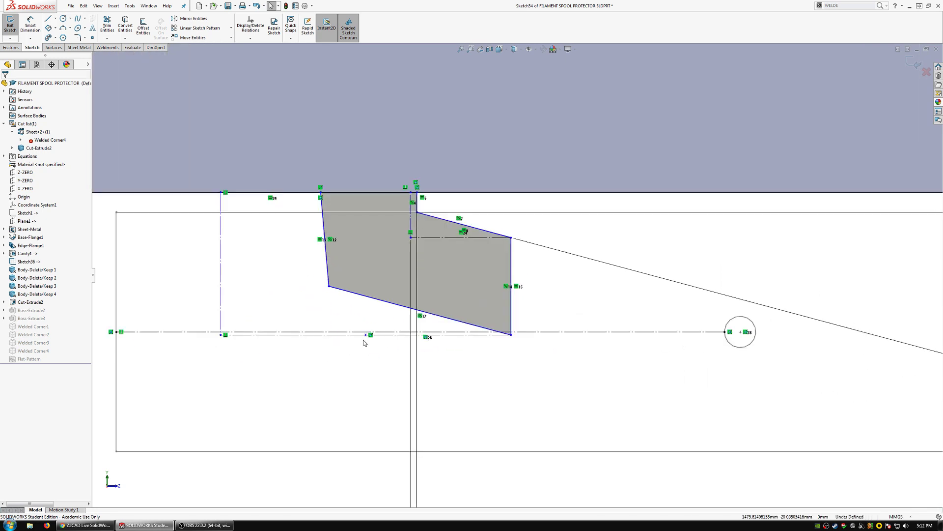
click(48, 18)
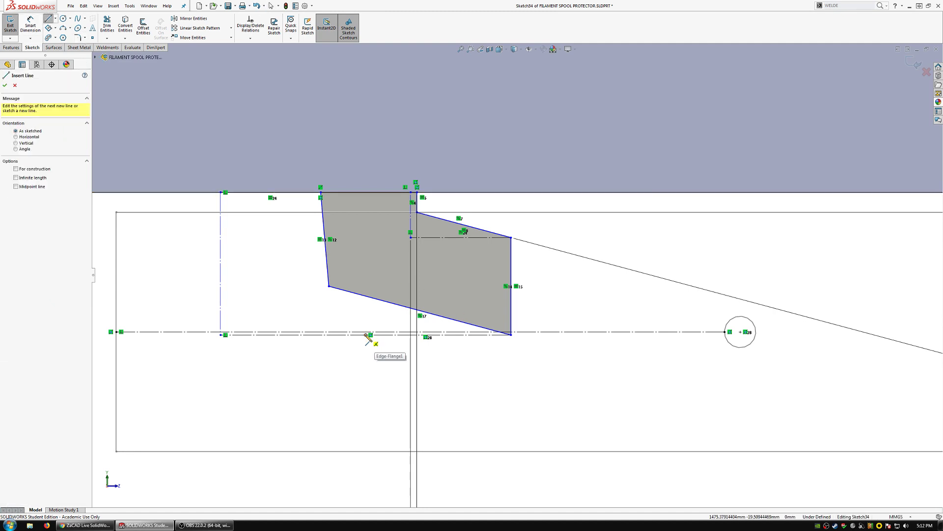
drag(366, 335, 369, 313)
key(Escape)
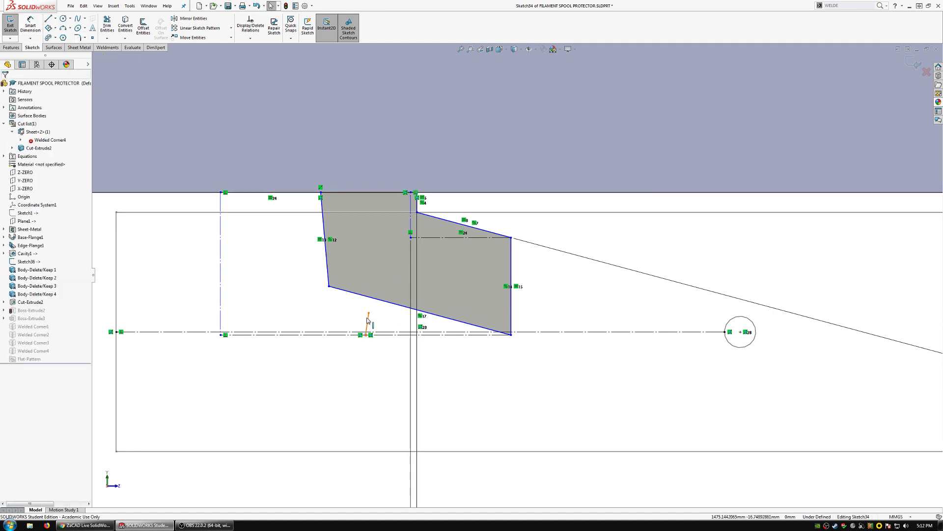
click(367, 320)
ctrl+click(381, 332)
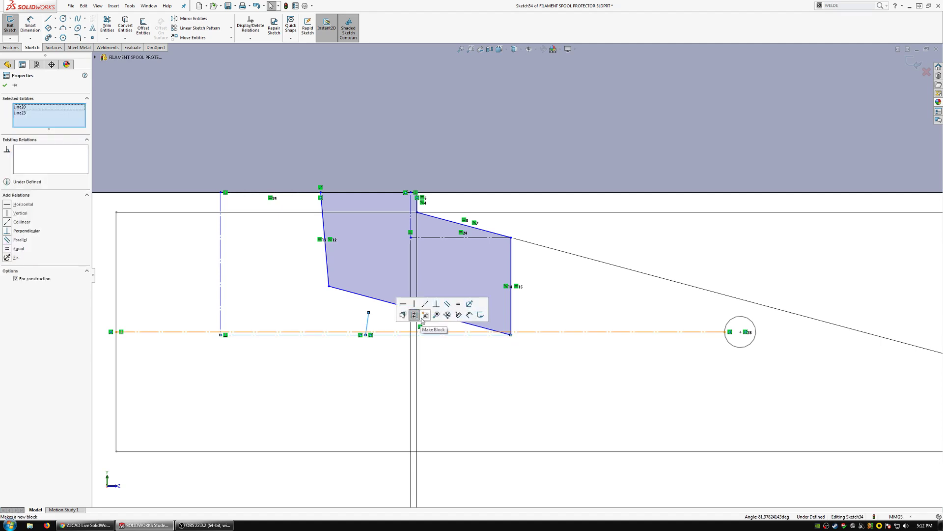
click(436, 305)
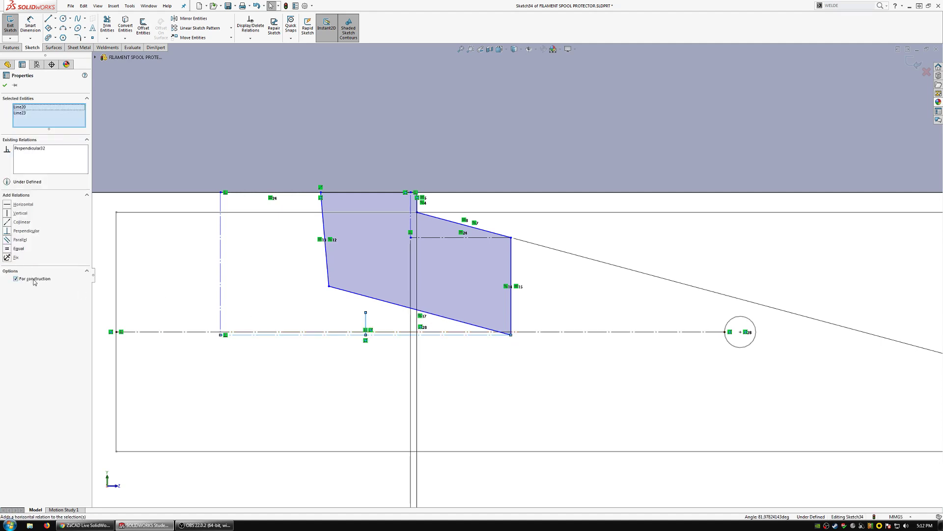
click(331, 305)
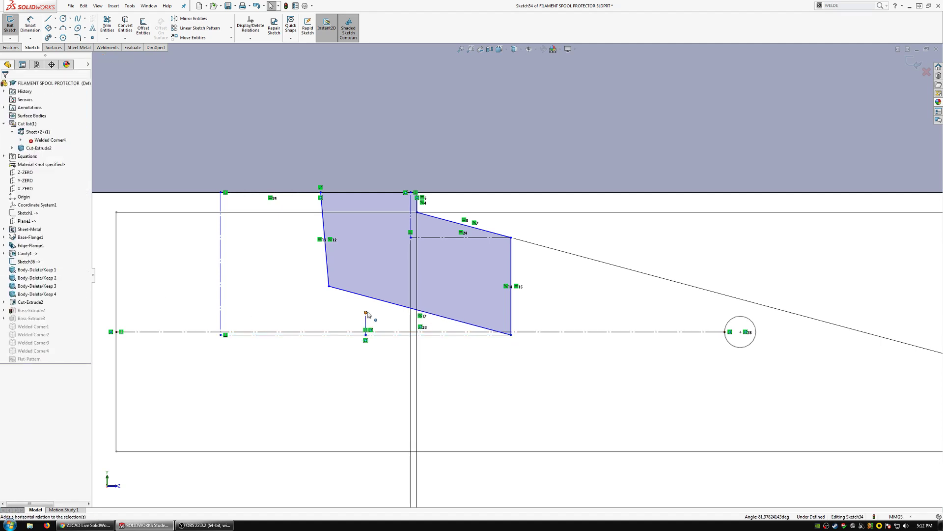
Step: Constrain the short line's free endpoint to the midpoint of the long construction line running to the small circle
click(366, 312)
ctrl+click(333, 332)
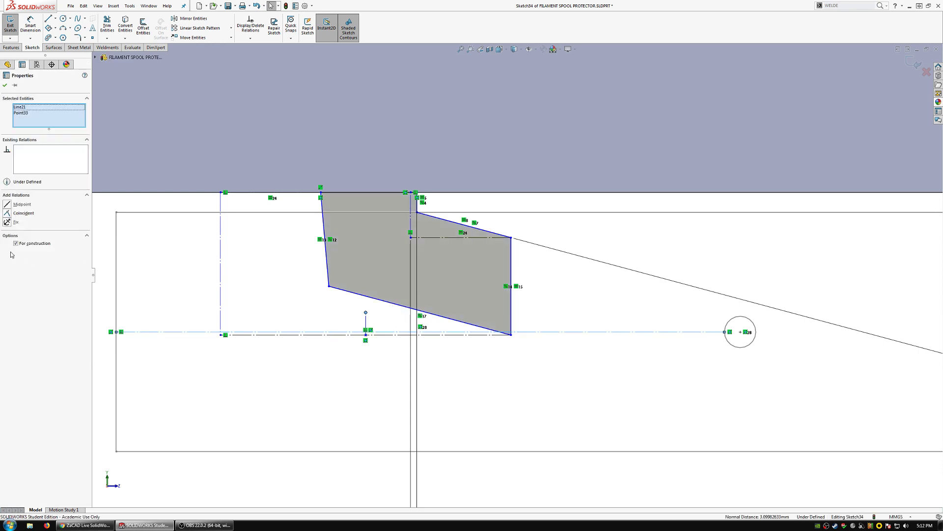
click(17, 204)
click(383, 468)
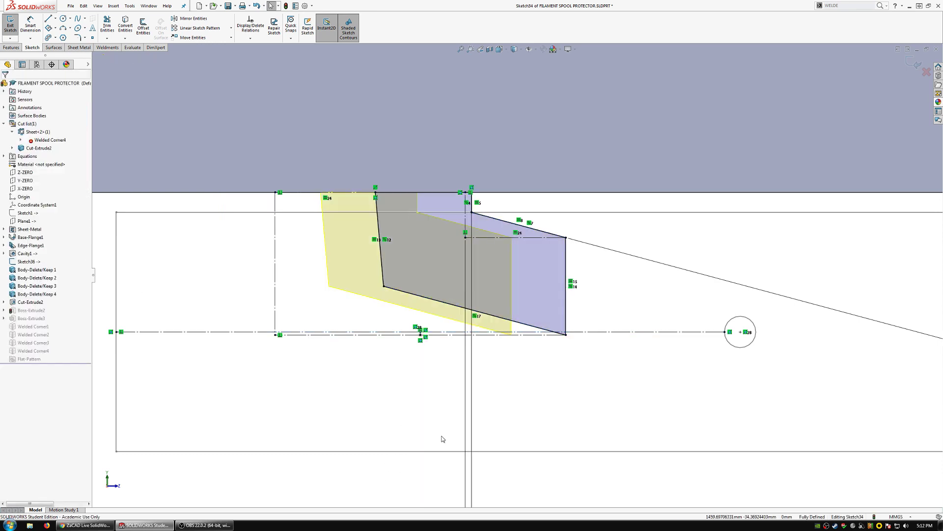
scroll(586, 369, up, 6)
scroll(749, 283, up, 3)
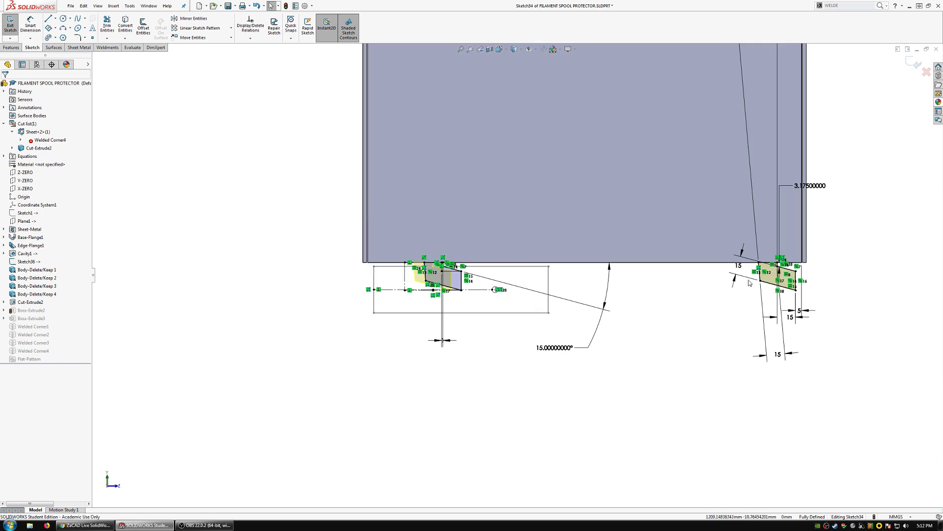
Step: Exit the sketch of Boss-Extrude2 so that both hooks on the panel rebuild
scroll(639, 298, down, 2)
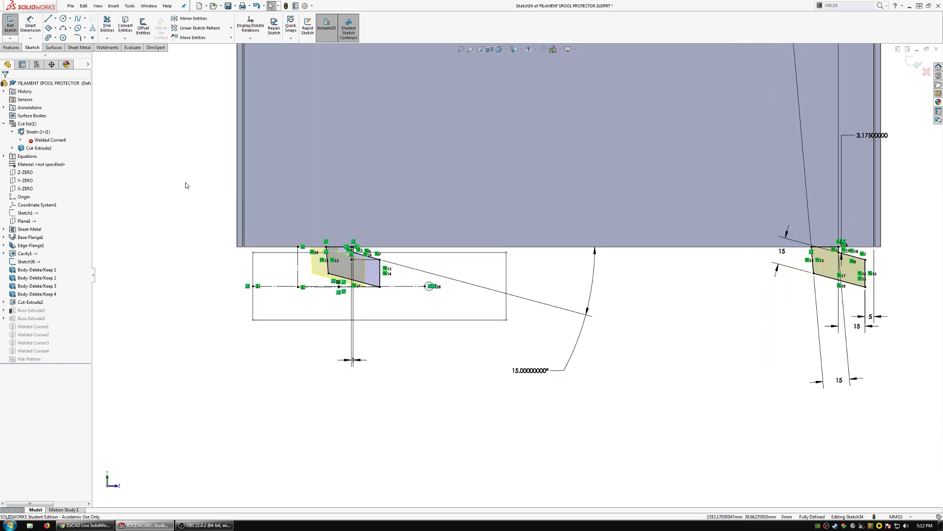
click(5, 23)
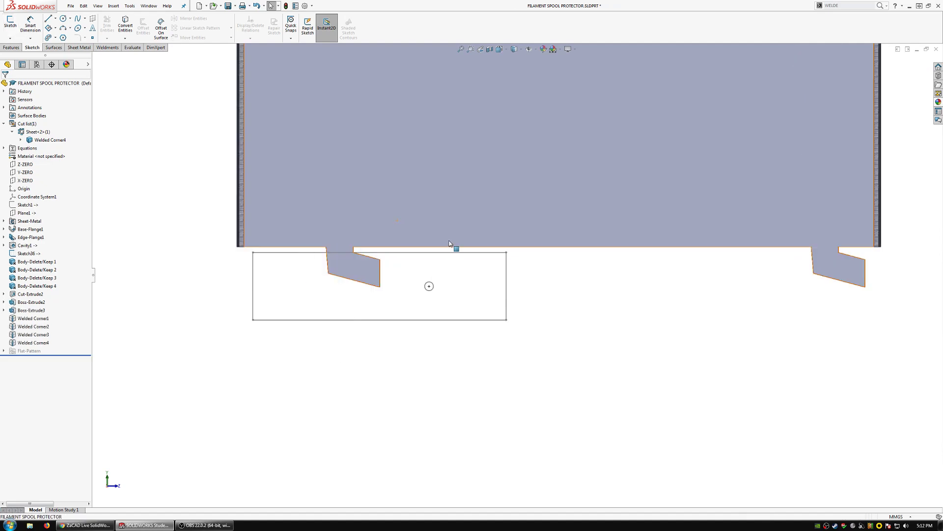
mouse_move(432, 238)
middle_down()
mouse_move(454, 182)
mouse_move(458, 231)
mouse_move(219, 260)
middle_up()
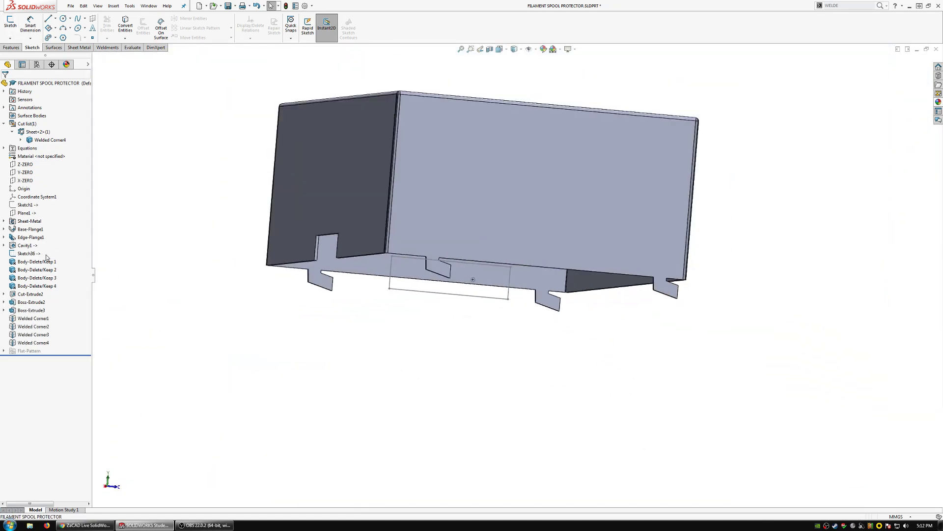
Step: Break all external references of the filament spool protector part and close its window to return to the printer assembly
right_click(28, 83)
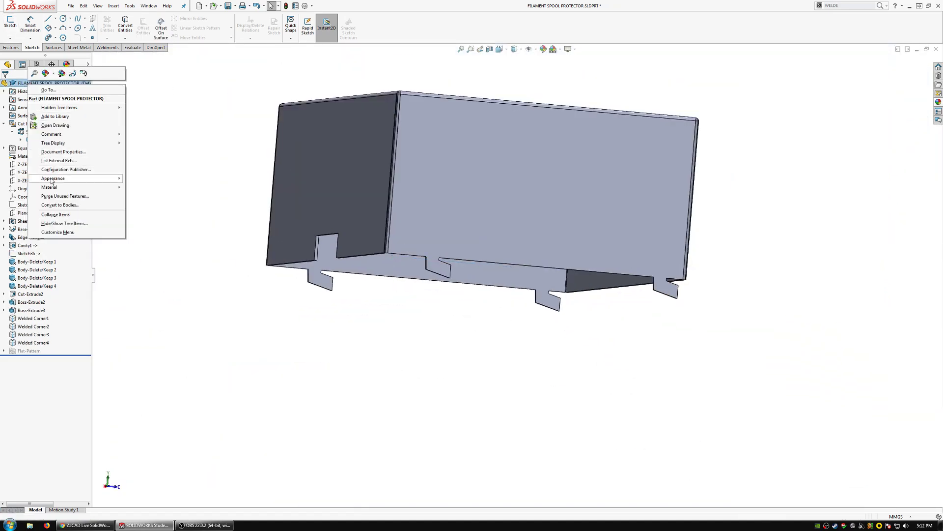
click(58, 160)
click(494, 286)
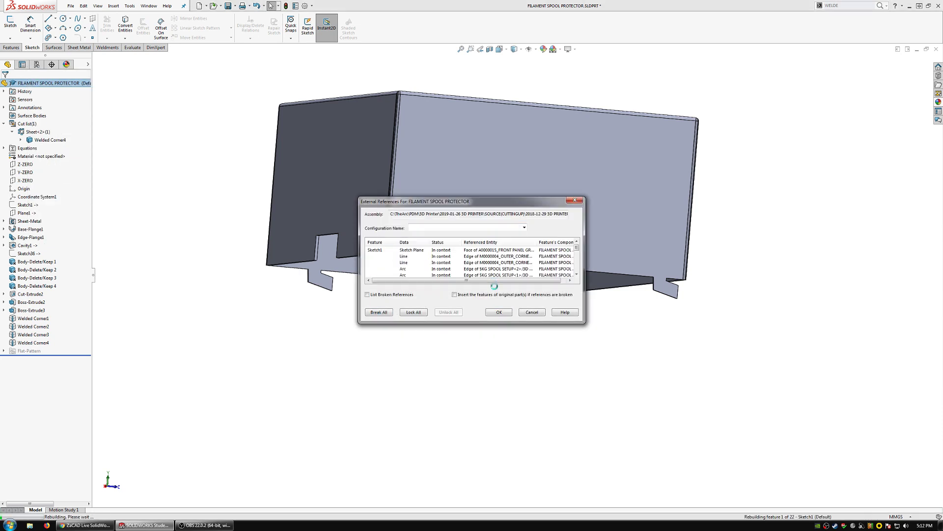
click(498, 312)
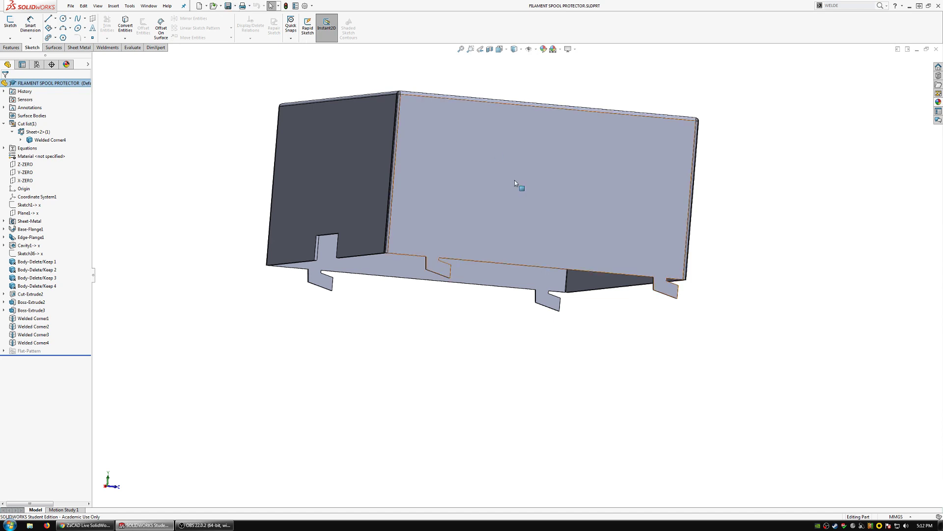
middle_drag(518, 185, 493, 221)
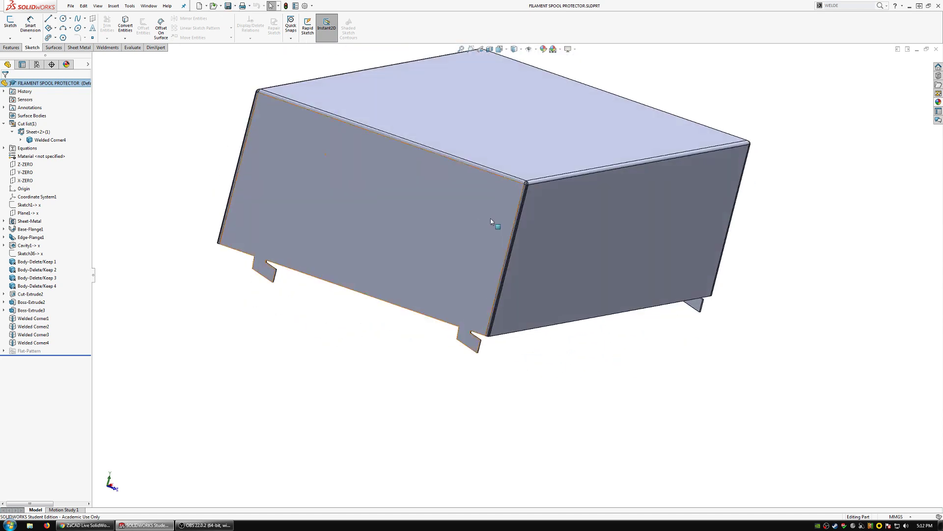
click(936, 50)
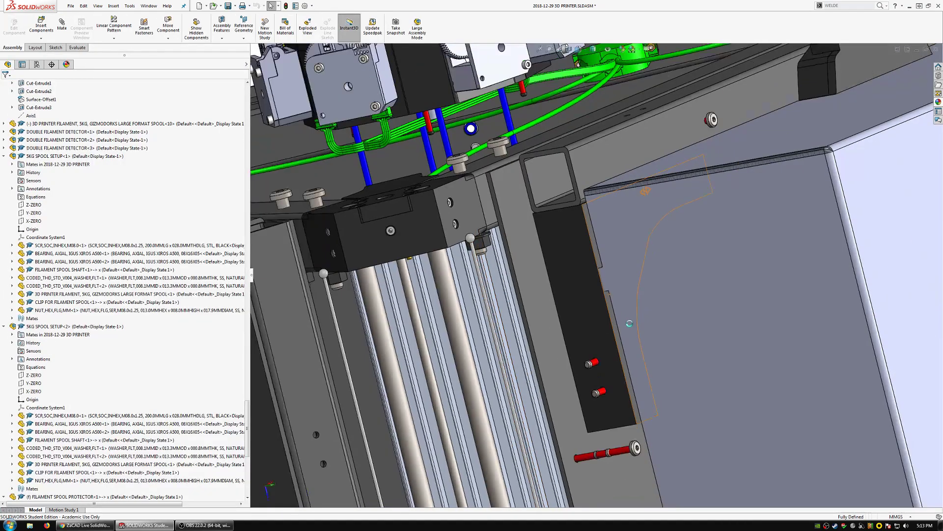
Step: Open the black corner bracket beside the spool protector's upper hook as a separate part
middle_drag(629, 323, 587, 289)
scroll(587, 286, up, 6)
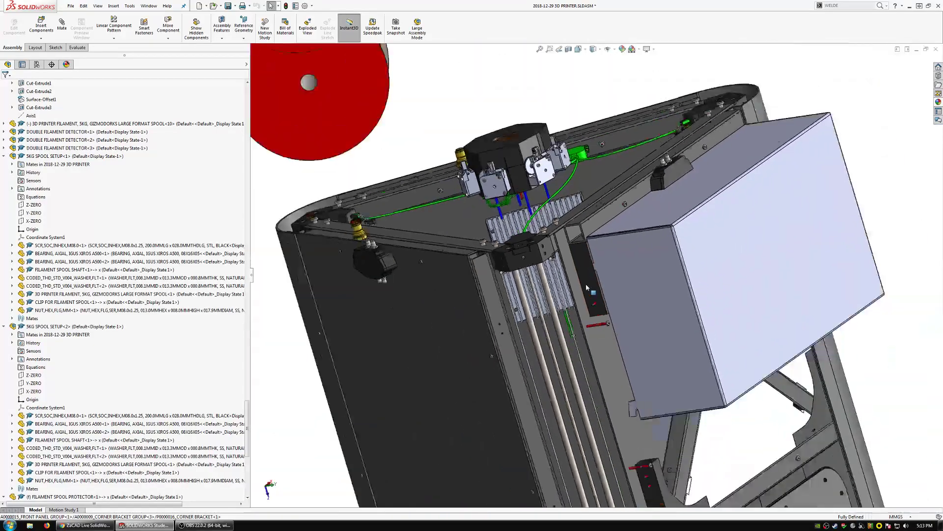
scroll(586, 284, down, 8)
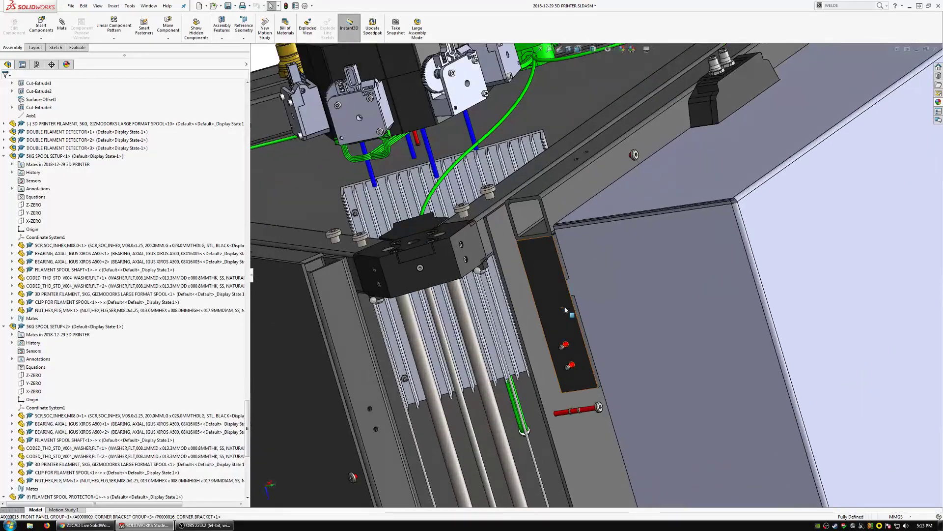
mouse_move(565, 310)
middle_down()
mouse_move(580, 302)
mouse_move(570, 315)
mouse_move(573, 294)
middle_up()
click(574, 290)
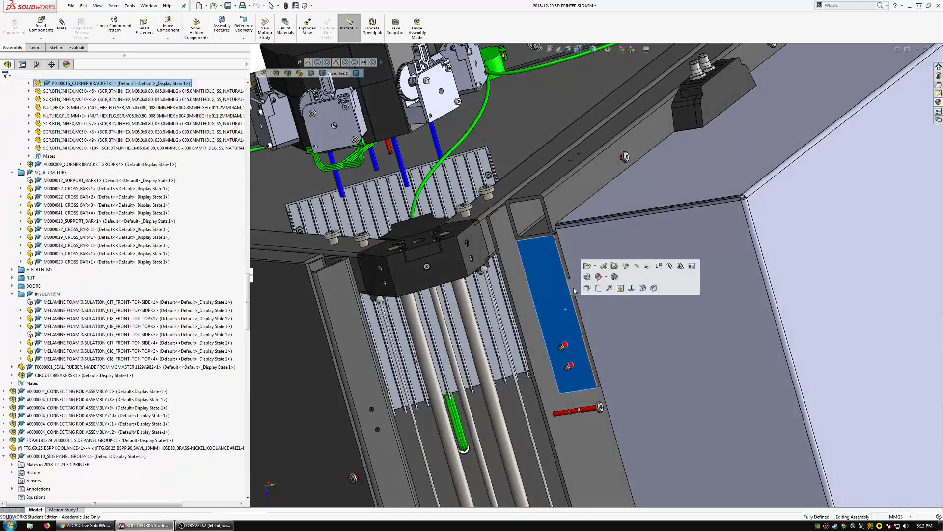
click(587, 265)
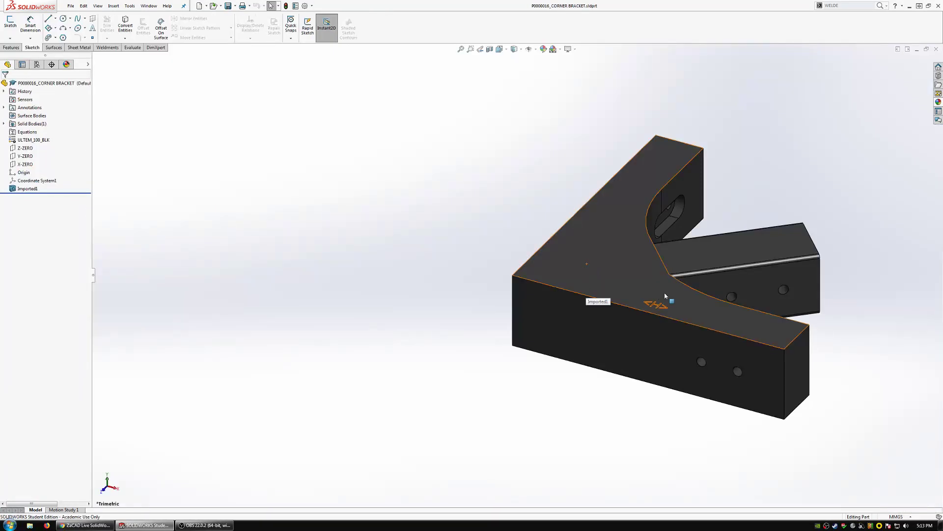
Step: Save the corner bracket as a copy named P0000016_CORNER BRACKET_MOD2.sldprt and open that copy
click(71, 6)
click(91, 90)
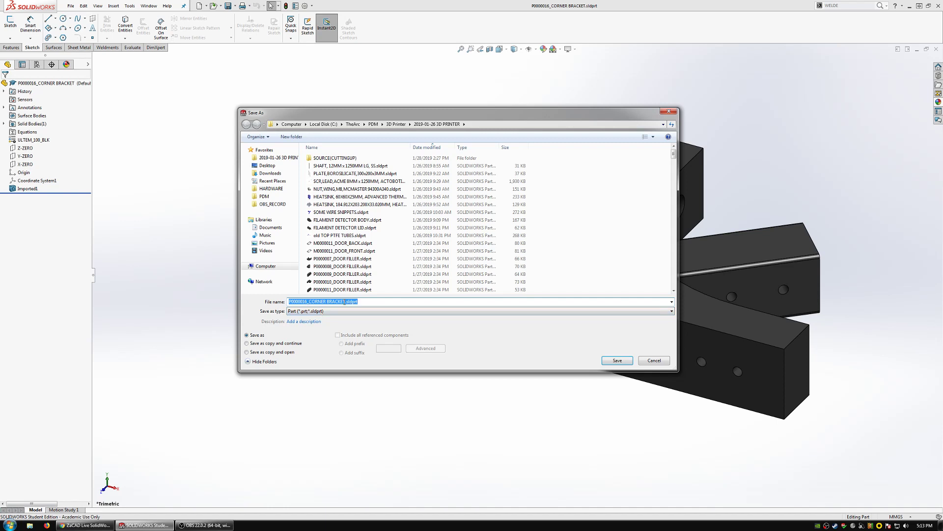
click(345, 301)
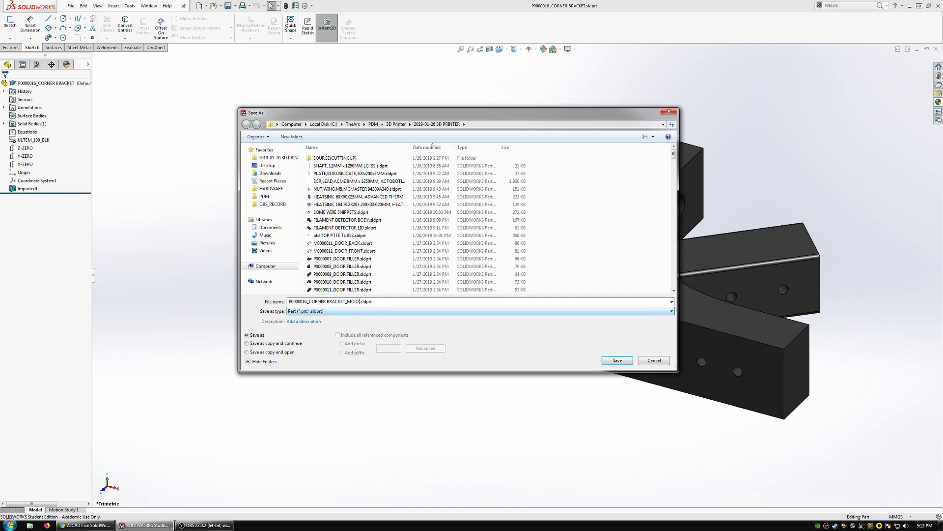
click(290, 352)
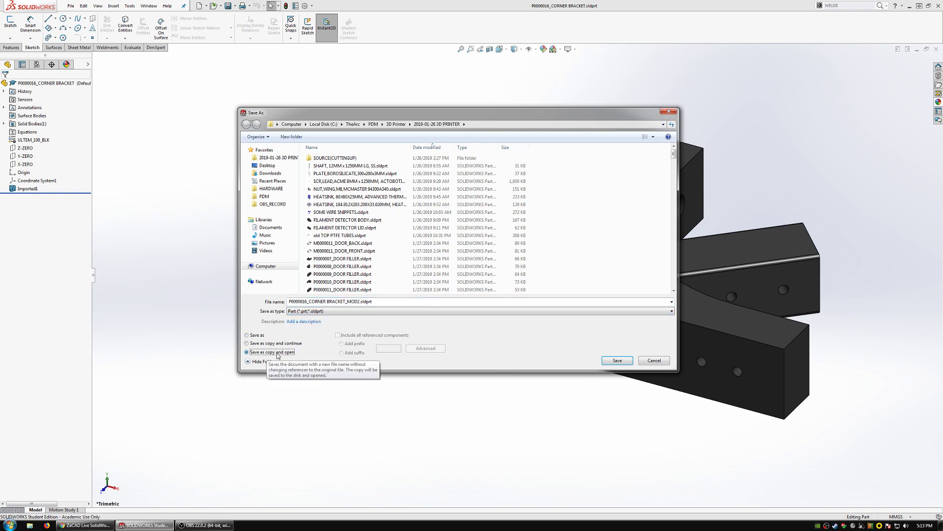
click(608, 359)
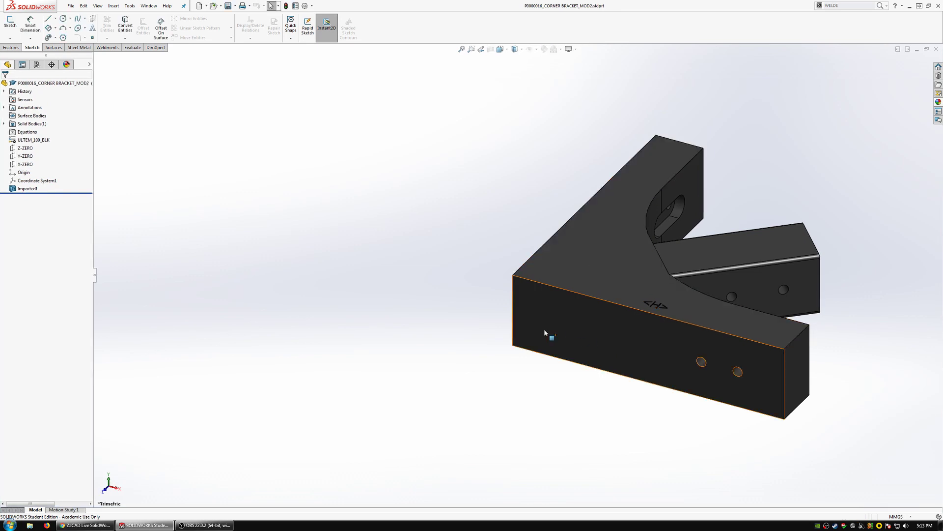
Step: Close the original P0000016_CORNER BRACKET part and switch to the 2018-12-29 3D PRINTER assembly
click(144, 6)
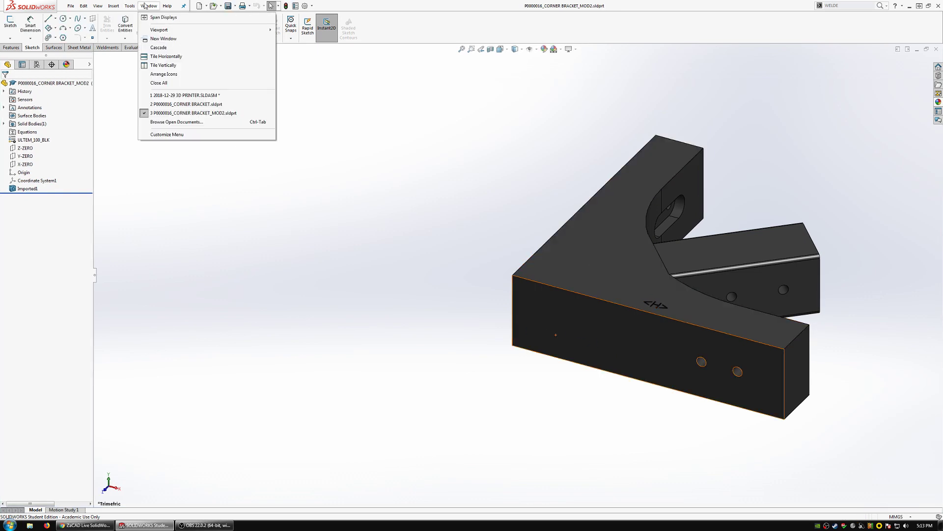
click(236, 101)
click(937, 50)
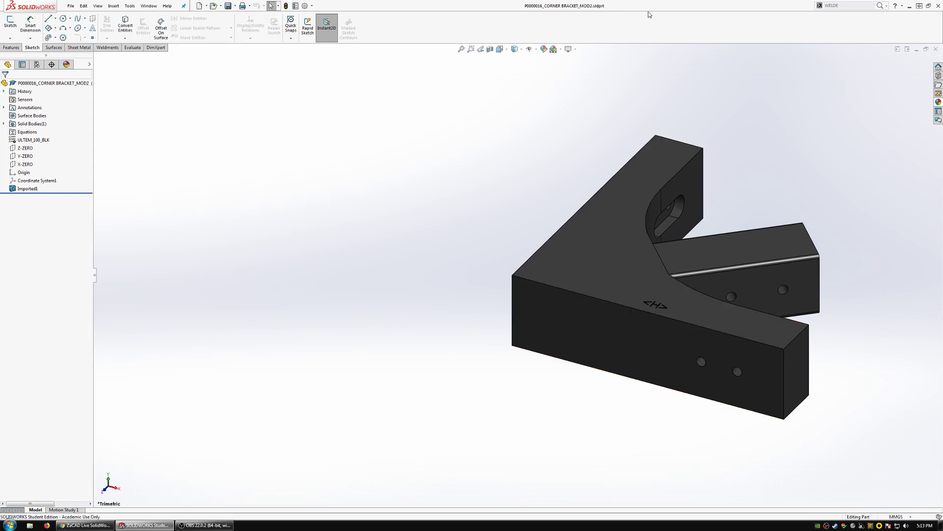
click(148, 6)
click(164, 95)
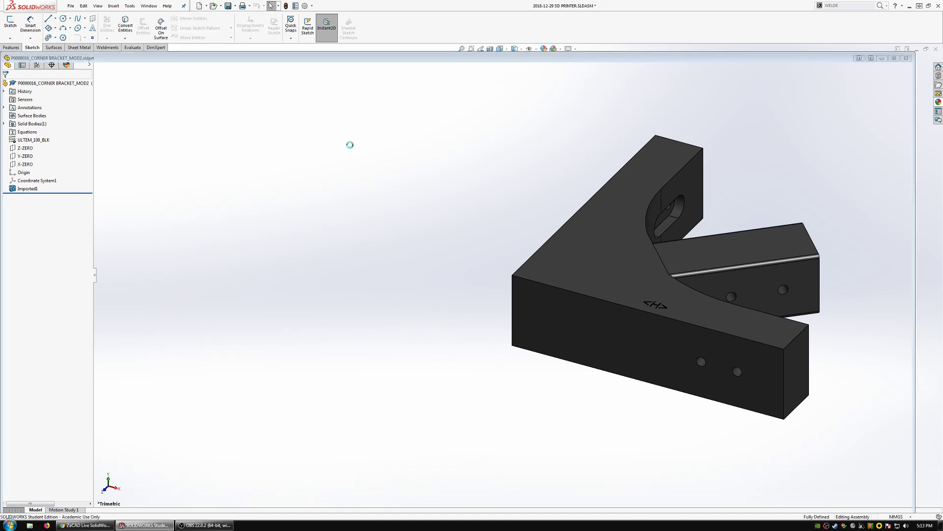
Step: Replace the corner bracket in the assembly with P0000016_CORNER BRACKET_MOD2, re-attaching its mates and accepting the mated entities
click(559, 278)
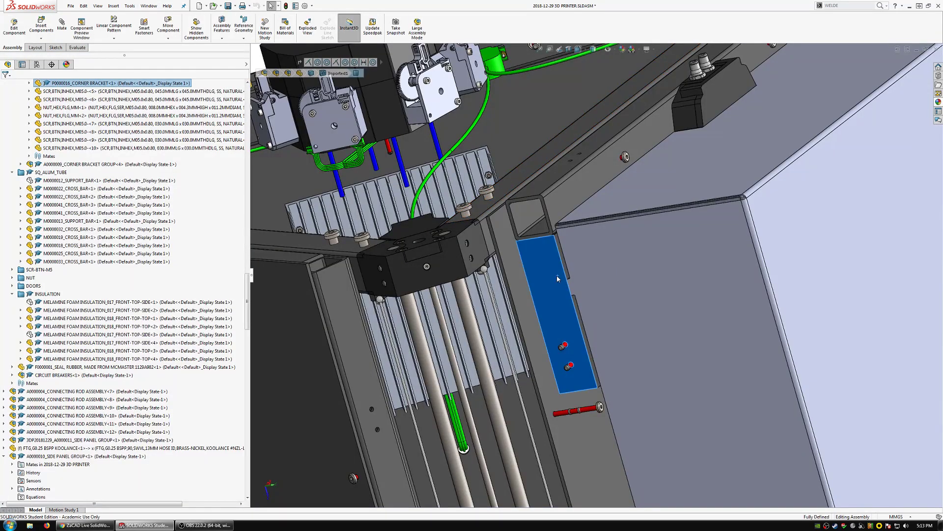
right_click(558, 322)
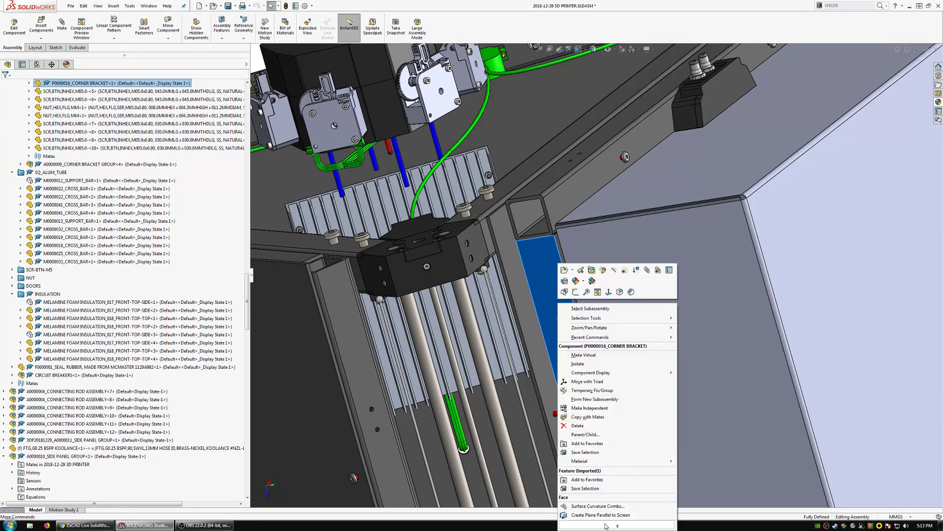
click(590, 477)
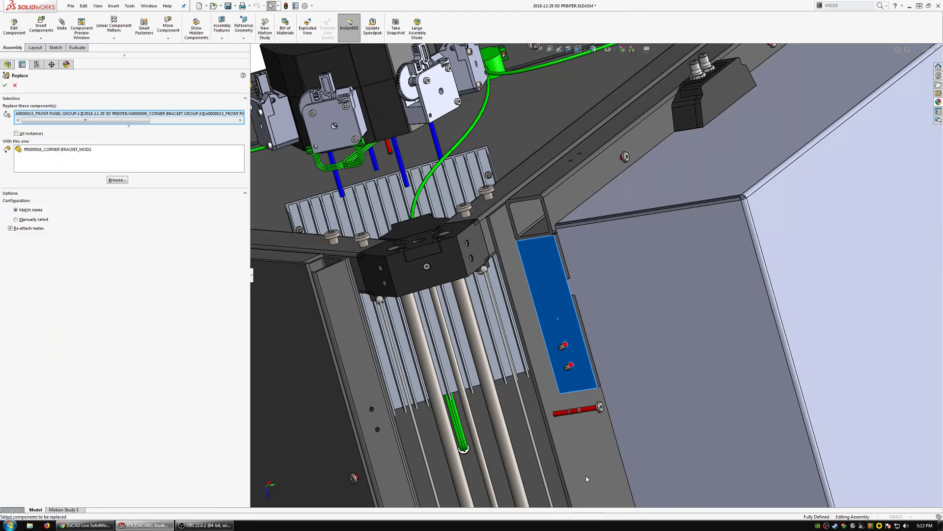
click(83, 149)
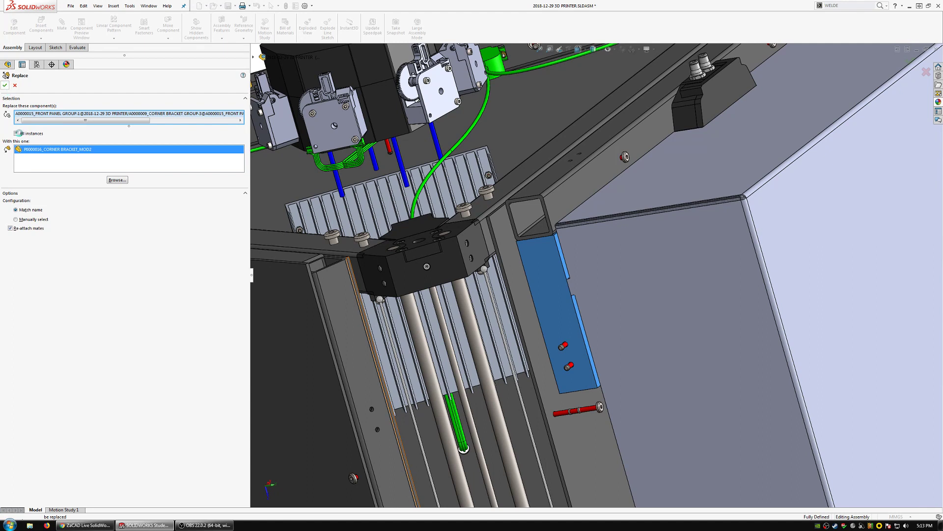
click(5, 85)
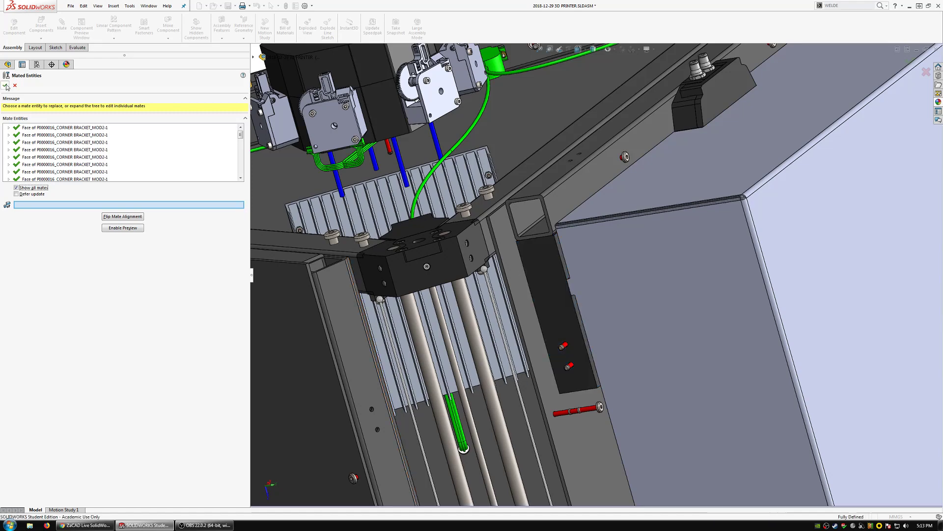
key(Return)
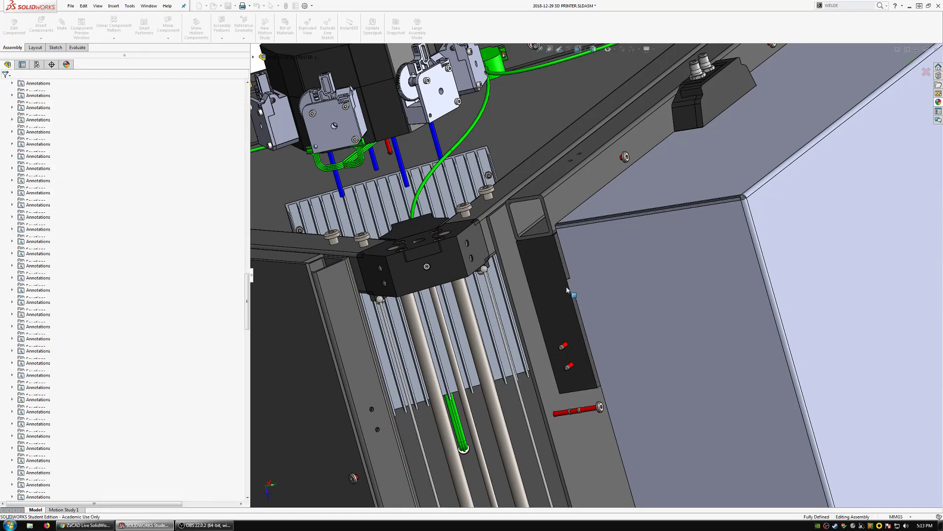
Step: Edit the replaced corner bracket in the assembly context and start a sketch on its dark face with the two red screws
click(560, 314)
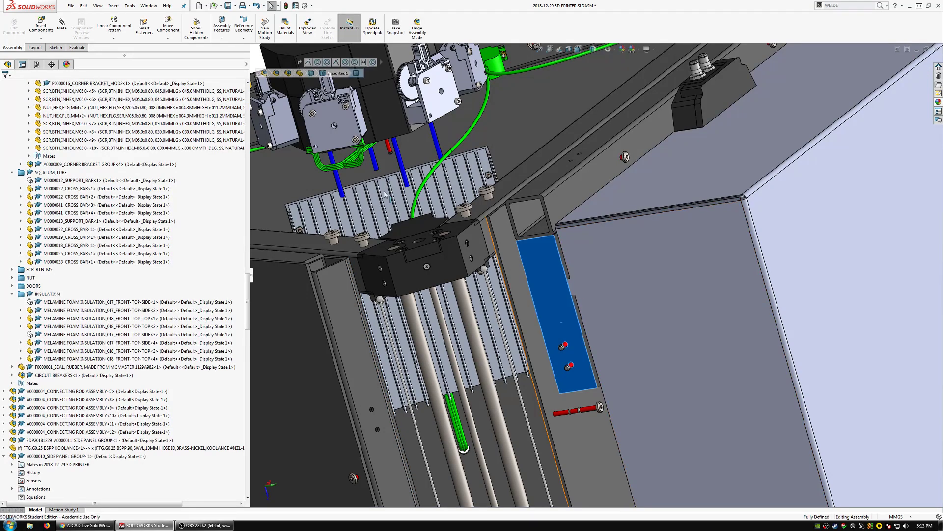
click(572, 301)
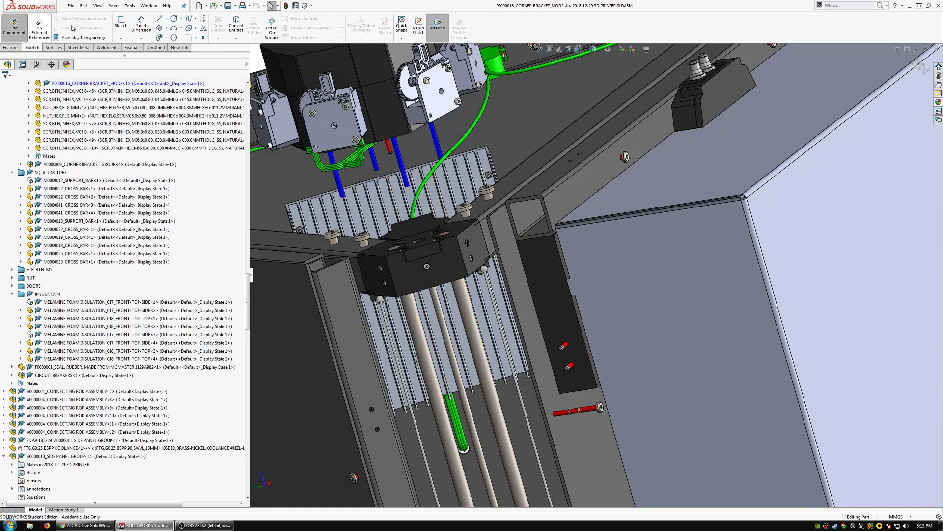
click(117, 22)
Step: Find Sketch34 under Boss-Extrude2 of the filament spool protector and show it in the assembly
click(647, 310)
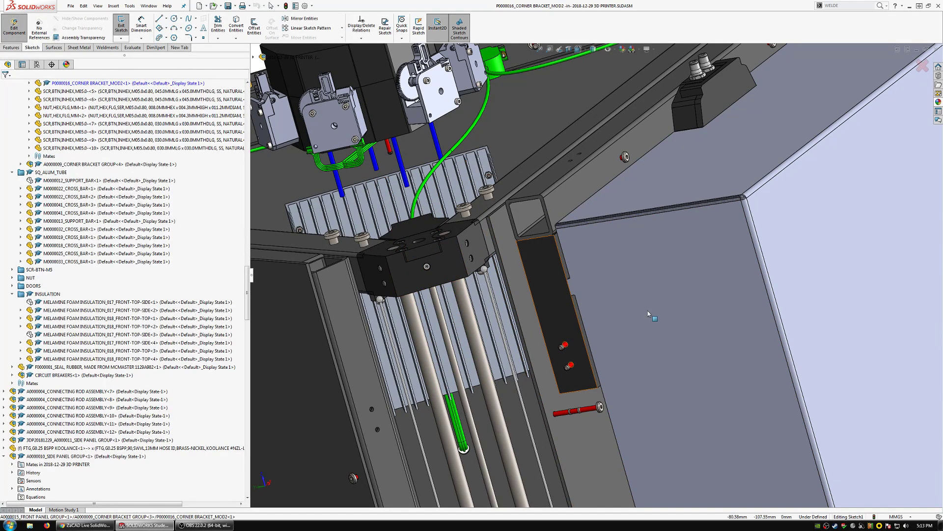
scroll(74, 352, down, 10)
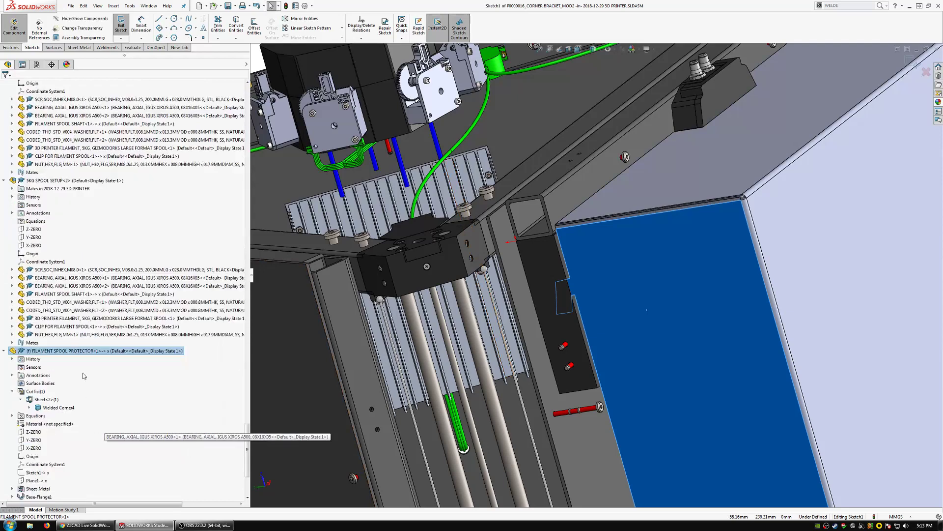
scroll(74, 356, down, 5)
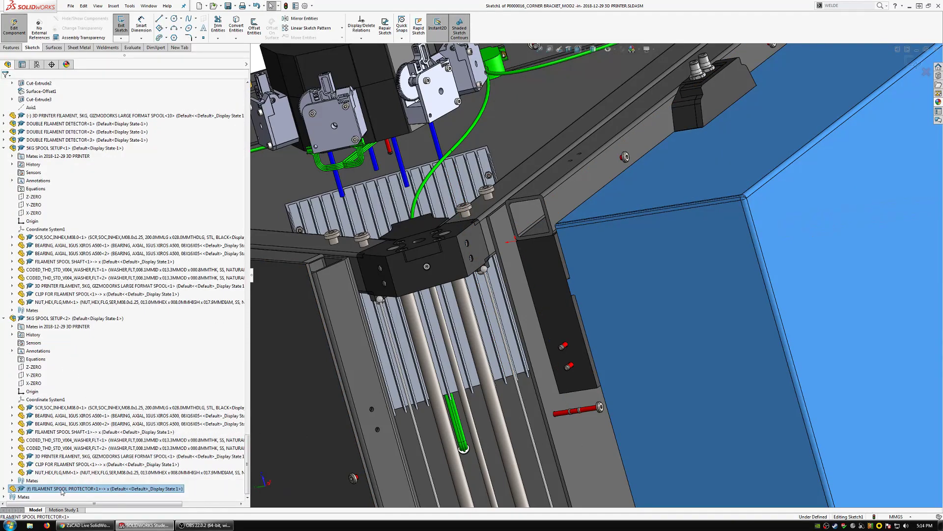
scroll(63, 489, down, 1)
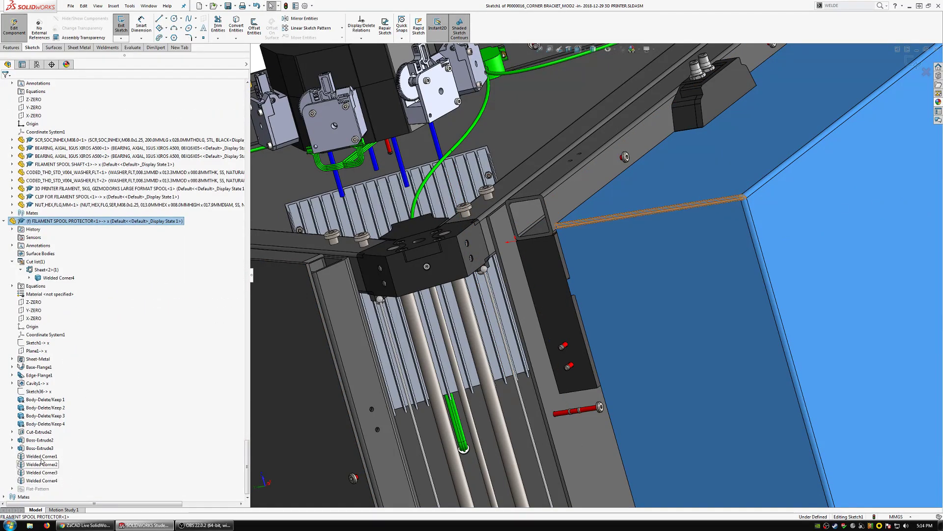
click(43, 440)
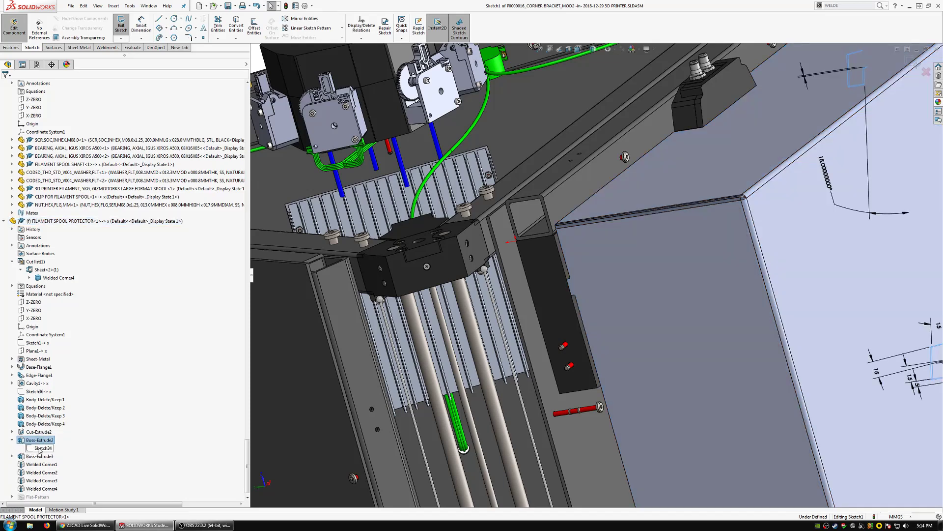
click(556, 312)
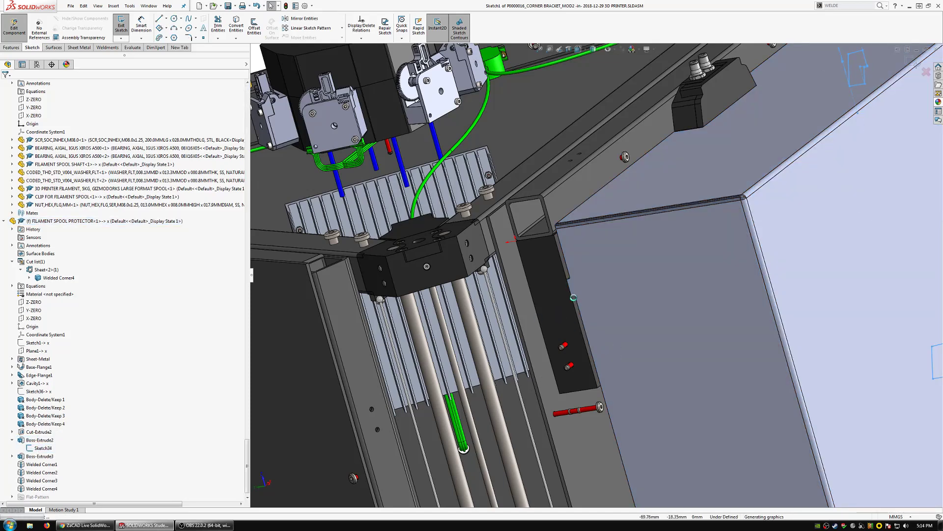
scroll(573, 297, down, 2)
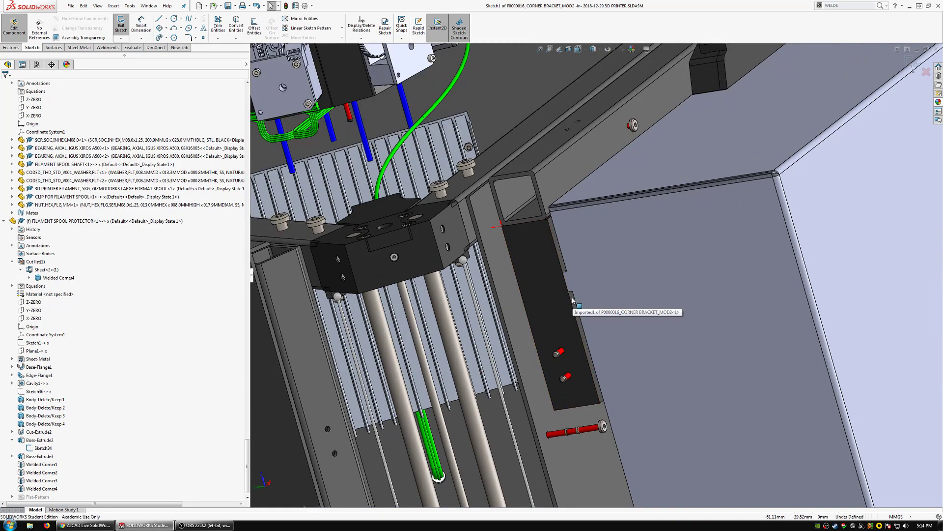
scroll(572, 299, down, 1)
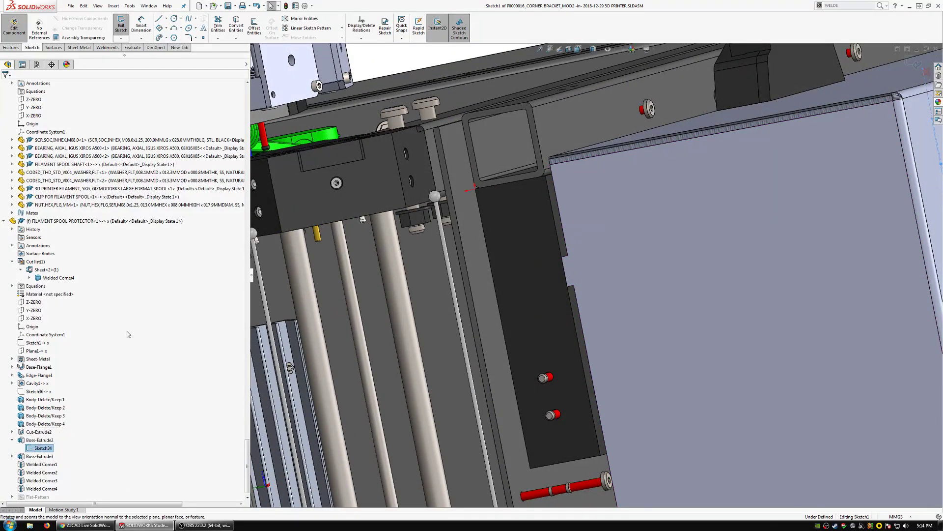
Step: Convert the closed hook outline of Sketch34 and the separate short line above it into the bracket sketch
click(236, 23)
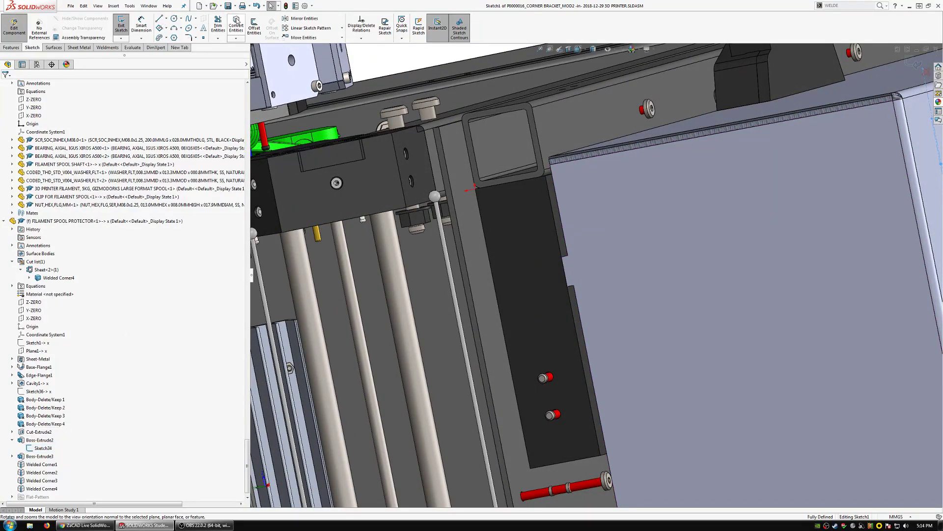
click(39, 447)
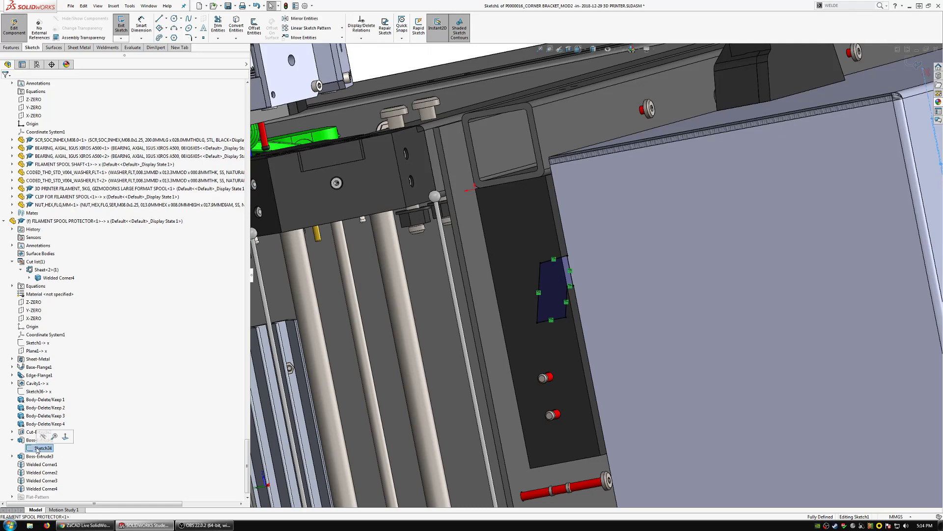
key(ctrl+8)
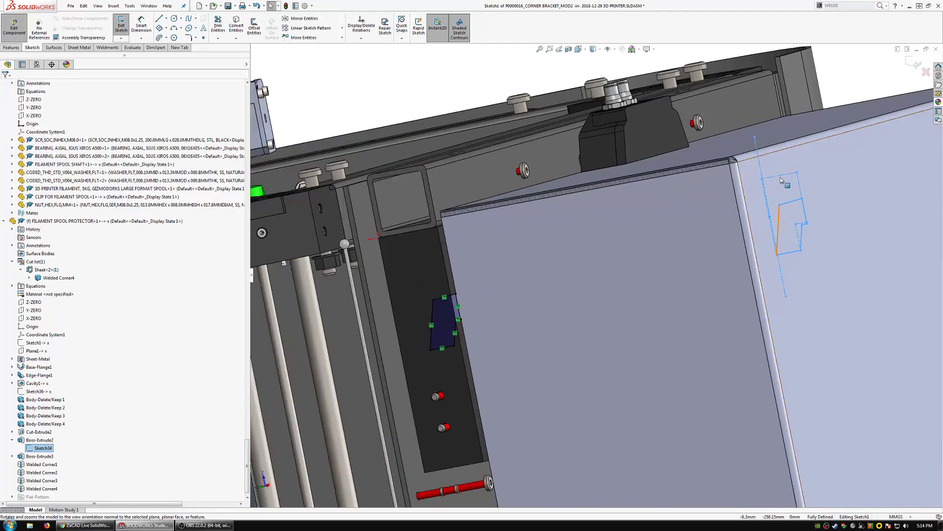
click(108, 220)
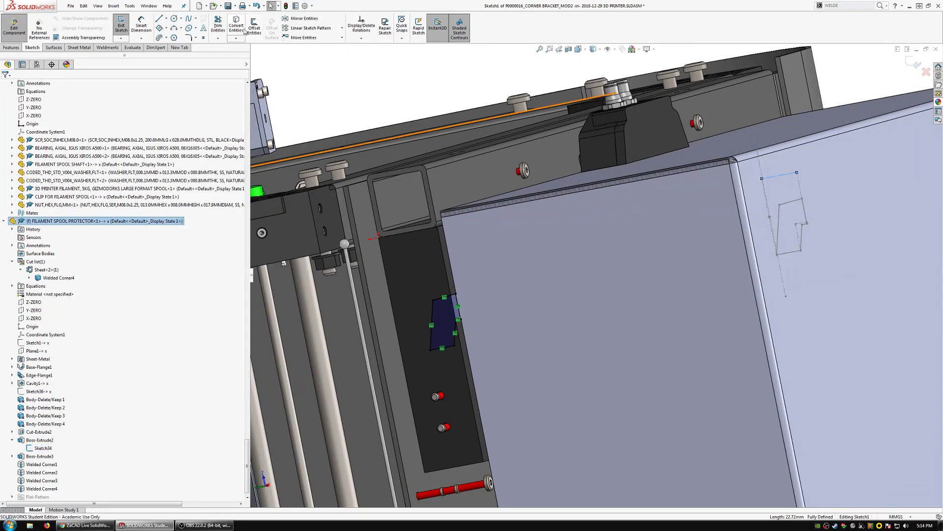
scroll(499, 327, down, 2)
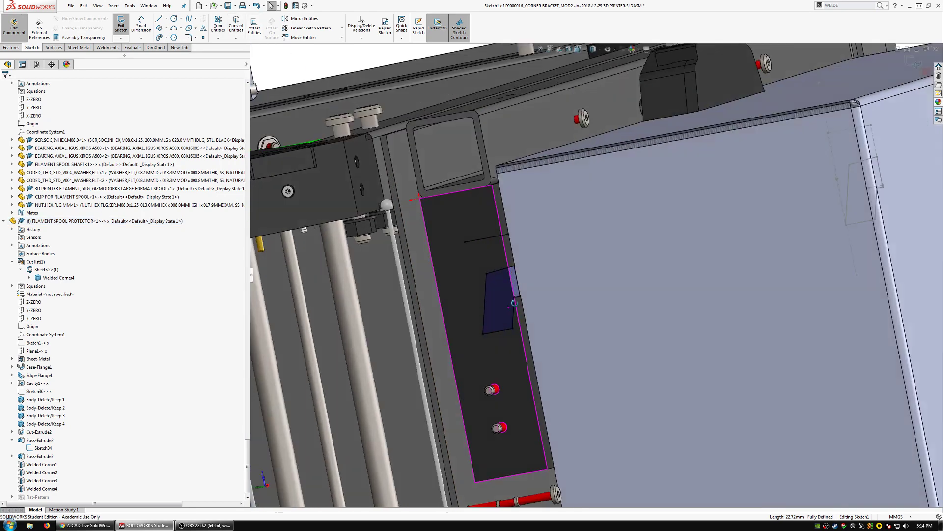
scroll(509, 304, down, 5)
middle_drag(509, 304, 506, 309)
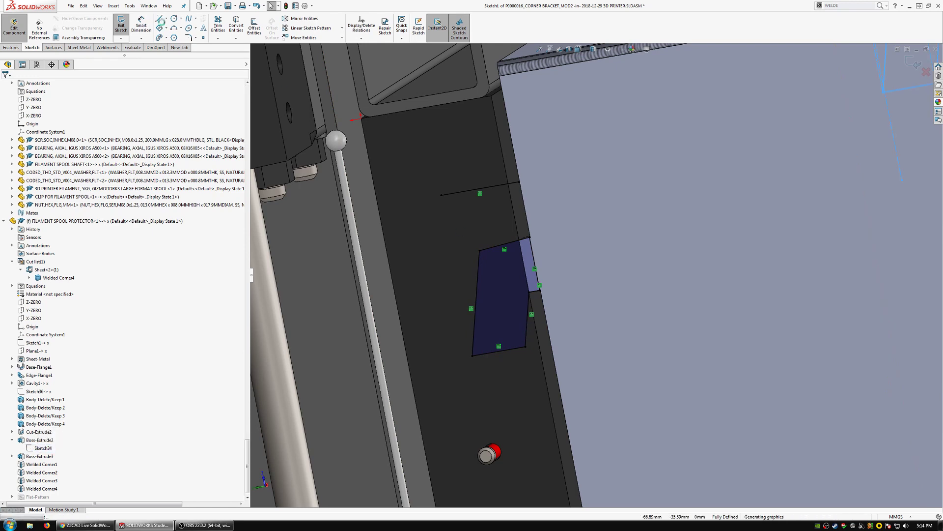
click(448, 237)
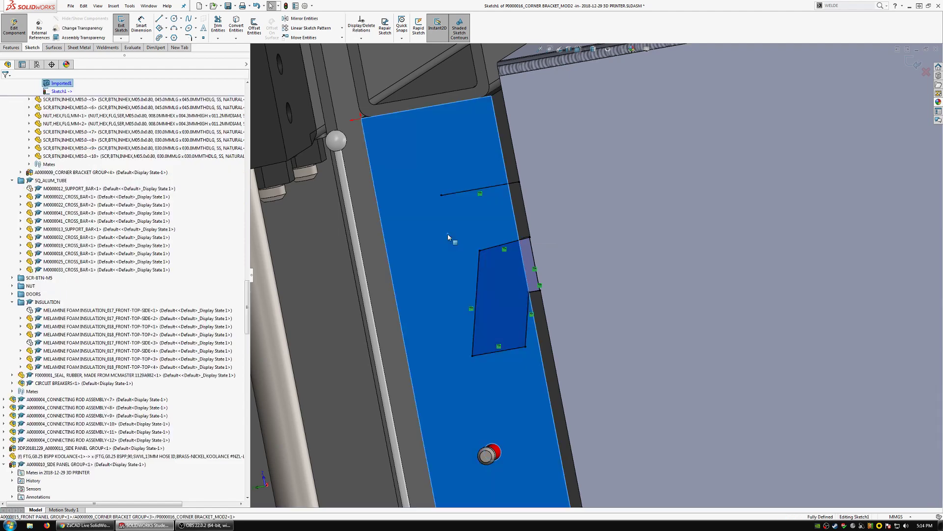
click(160, 21)
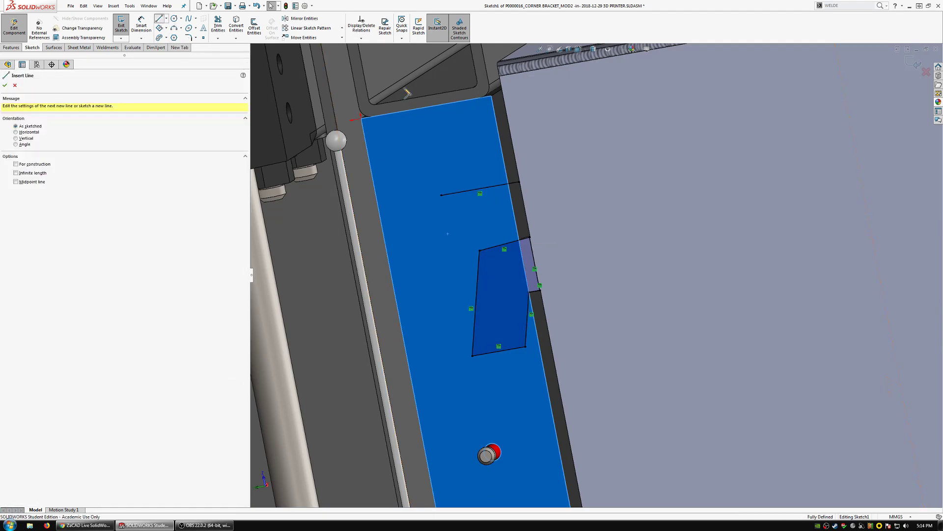
click(507, 175)
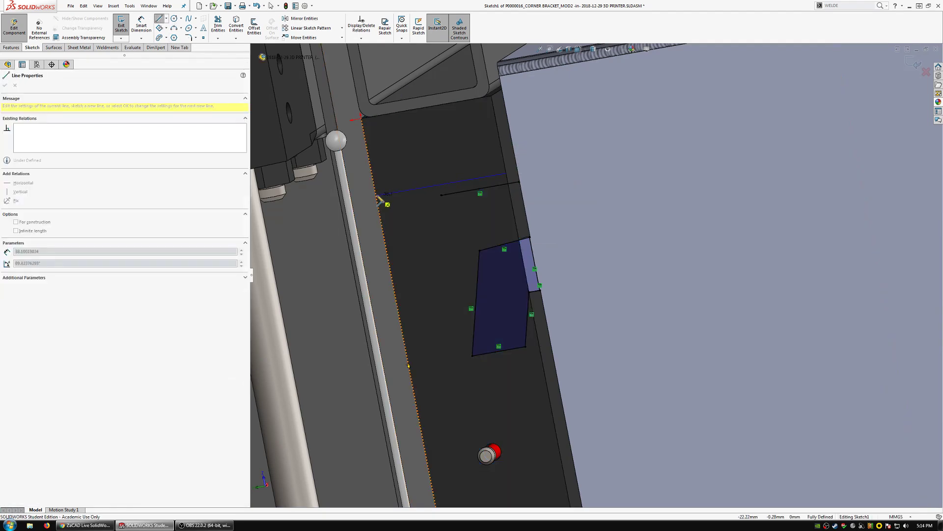
click(159, 28)
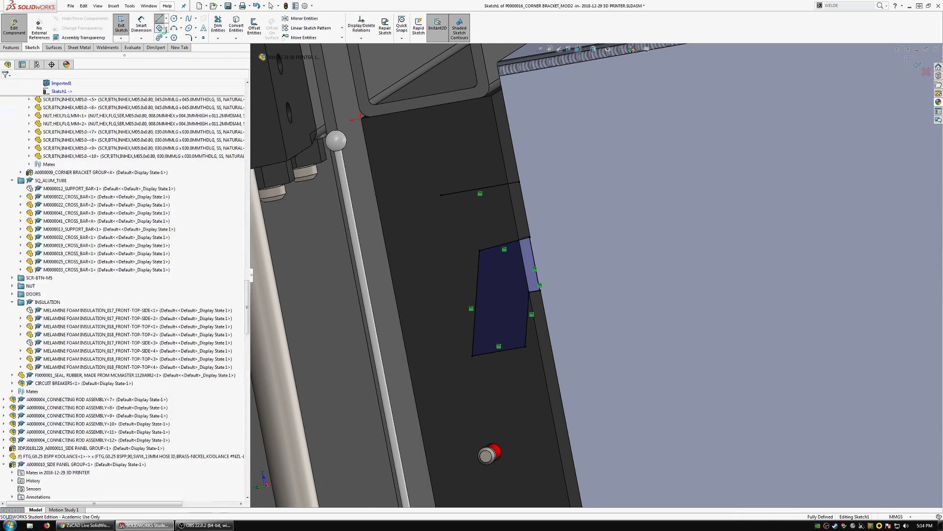
key(Escape)
Step: Turn all the converted lines in the bracket sketch into construction geometry
key(ctrl+a)
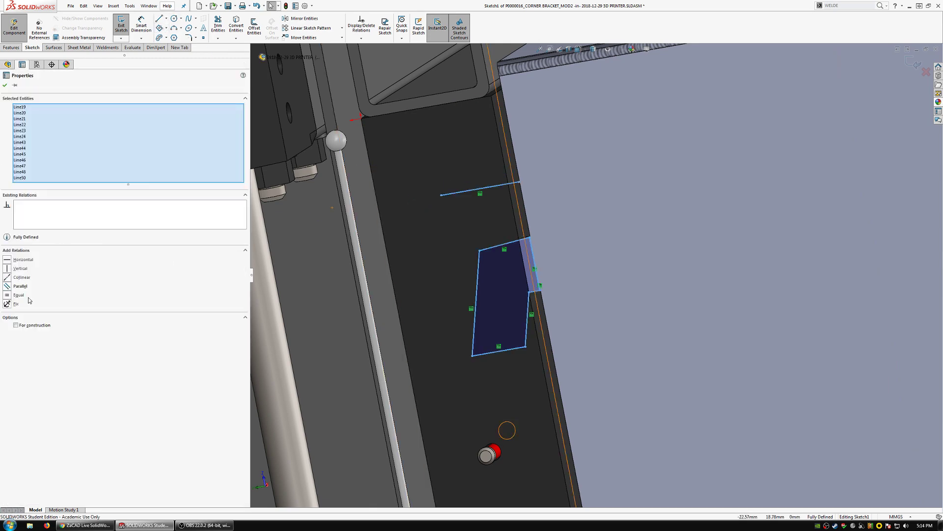
click(16, 325)
key(Escape)
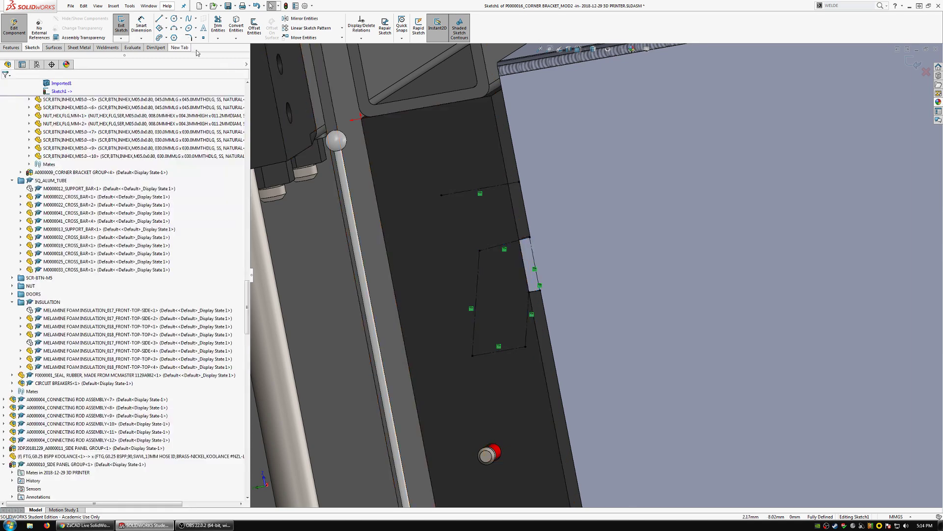
Step: Sketch a 3 point center rectangle on the dark bracket face, roughly over the converted hook outline
click(159, 28)
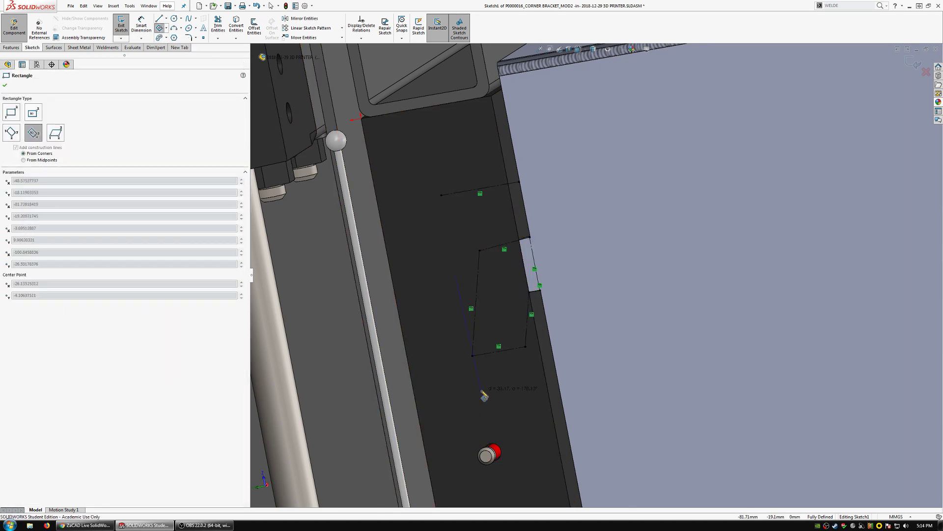
click(513, 385)
key(Escape)
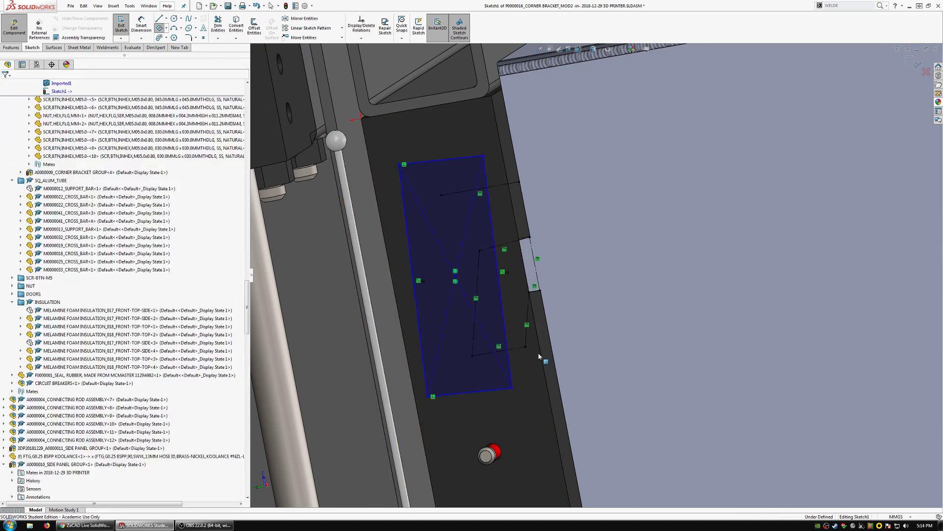
Step: Make the rectangle's two long sides collinear with the bracket face's long edges
click(511, 362)
ctrl+click(540, 364)
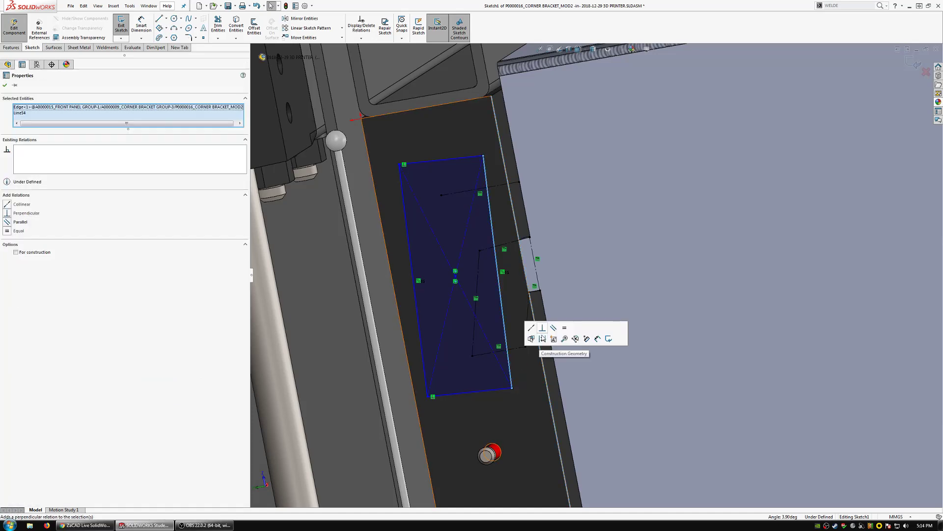
click(531, 338)
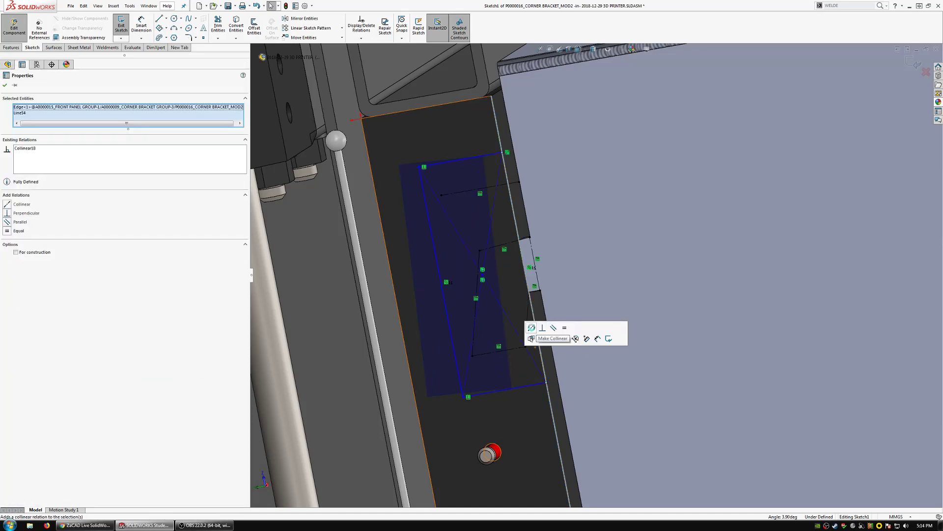
key(Escape)
click(413, 388)
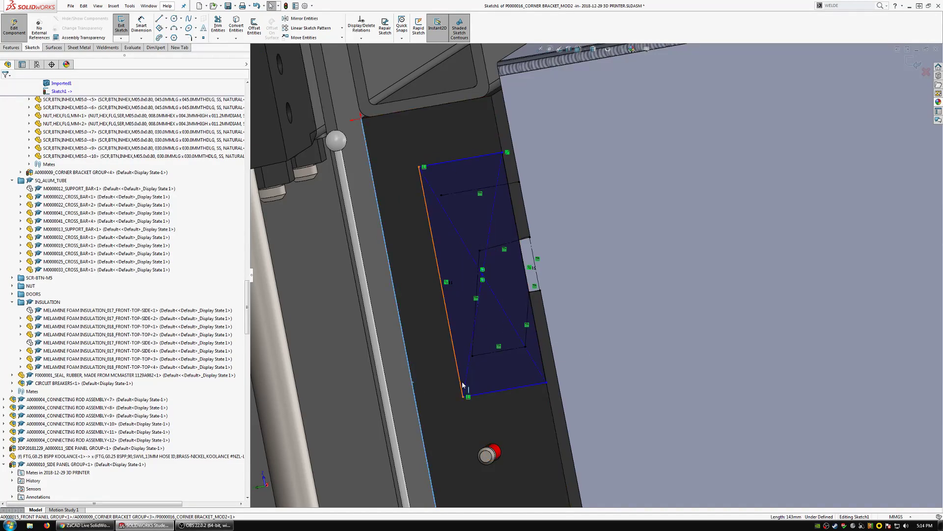
ctrl+click(461, 388)
click(484, 349)
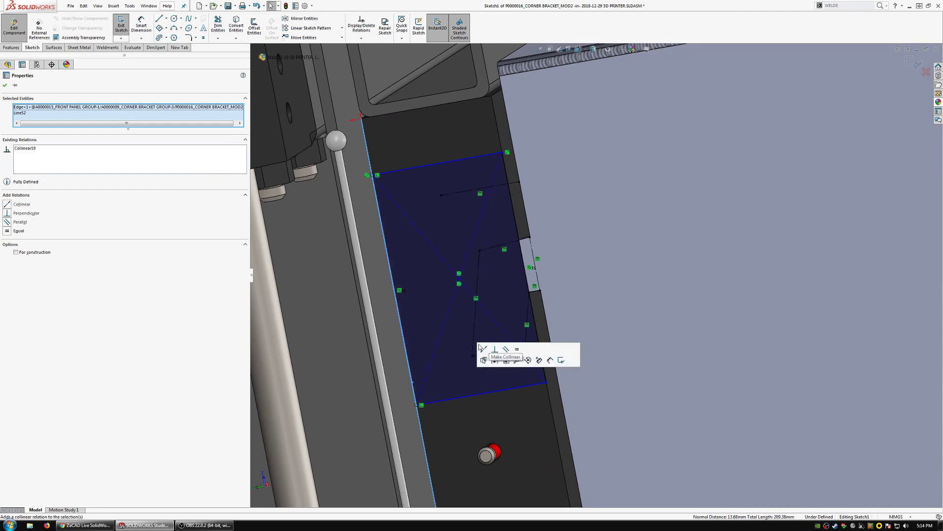
key(Escape)
Step: Dimension the rectangle's upper side 3 mm from the converted short line
click(141, 24)
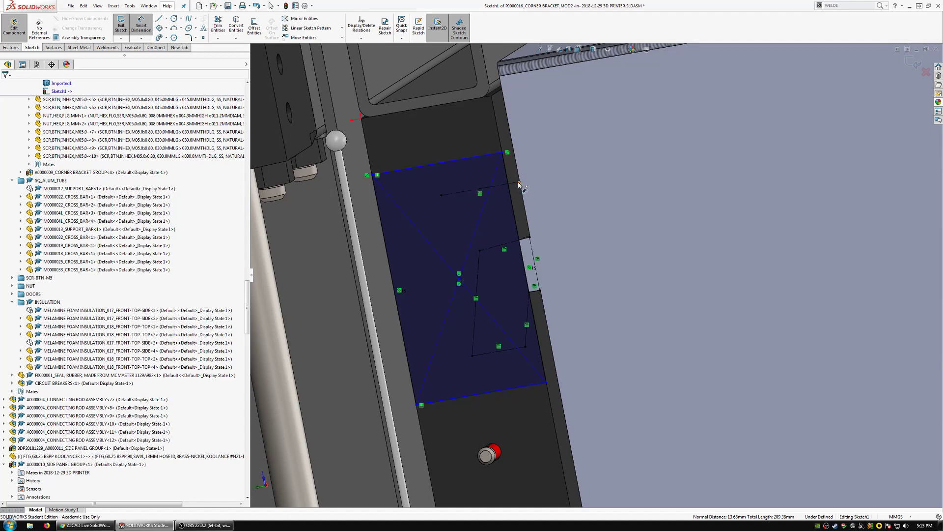
click(503, 188)
click(487, 160)
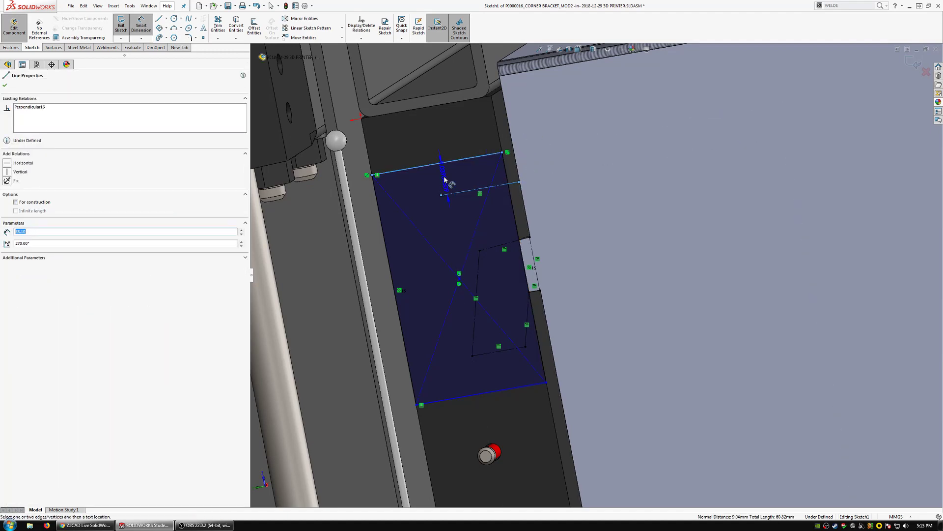
click(446, 181)
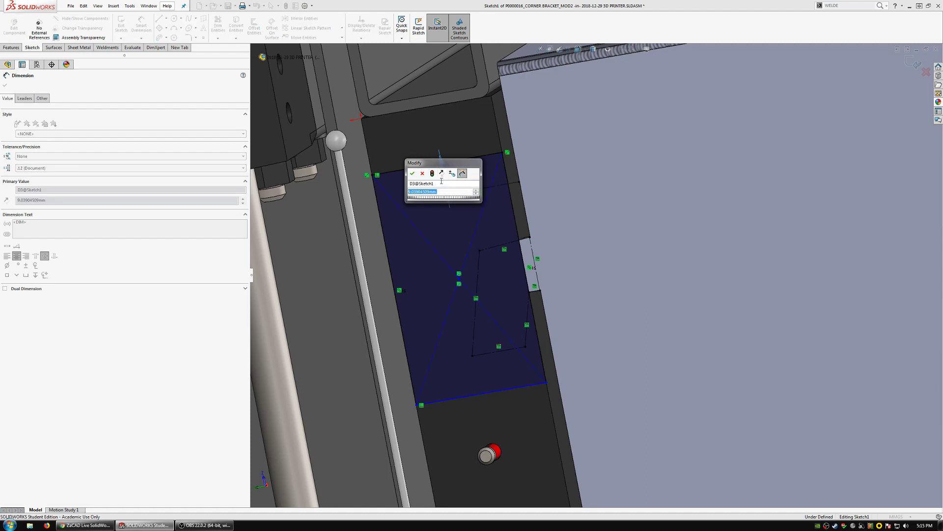
right_click(443, 192)
click(529, 295)
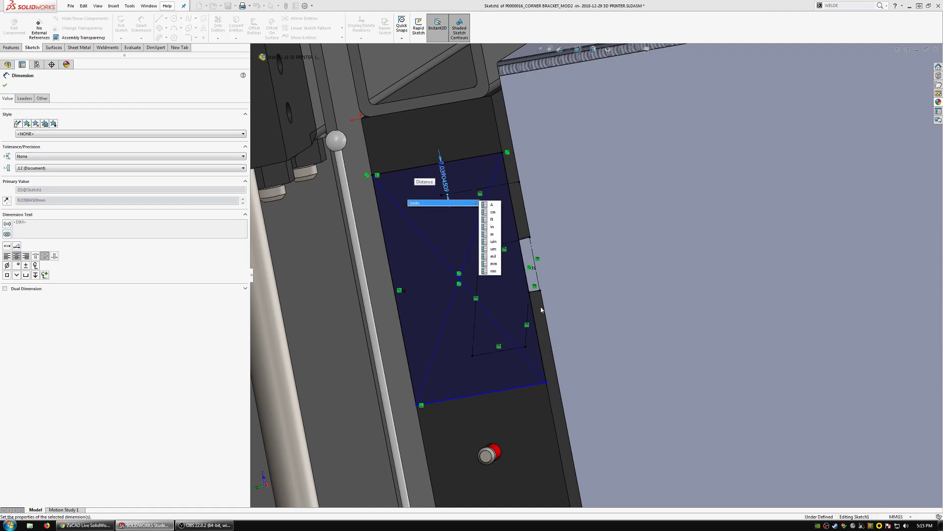
text(3)
key(Return)
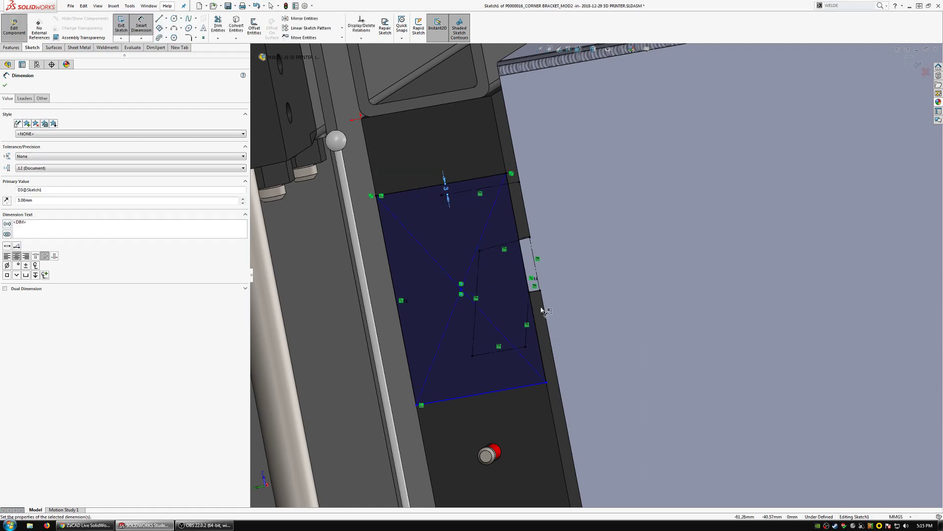
Step: Dimension the rectangle's lower side 3 mm from the bottom line of the converted hook outline
click(508, 352)
click(521, 389)
click(588, 352)
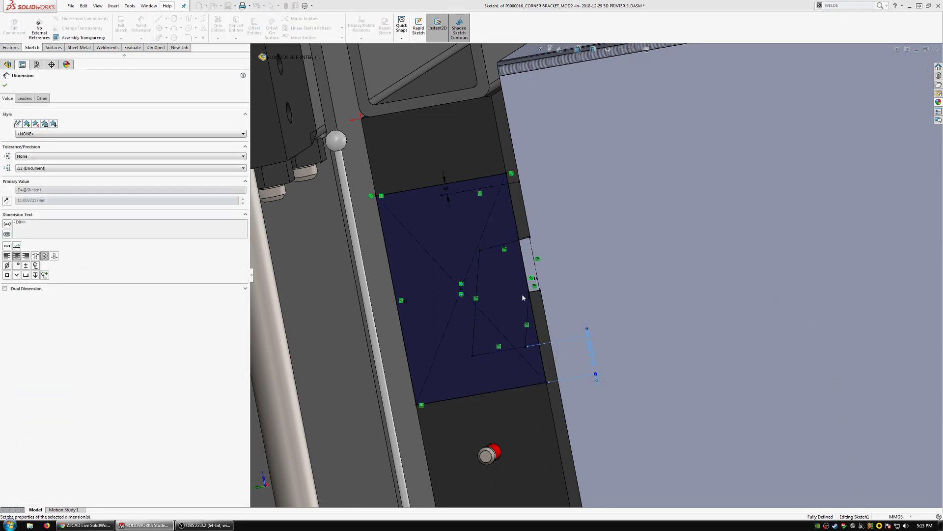
text(3)
key(Return)
Step: Start a blind extruded cut from the rectangle sketch with a depth of .125 in
middle_drag(523, 297, 524, 321)
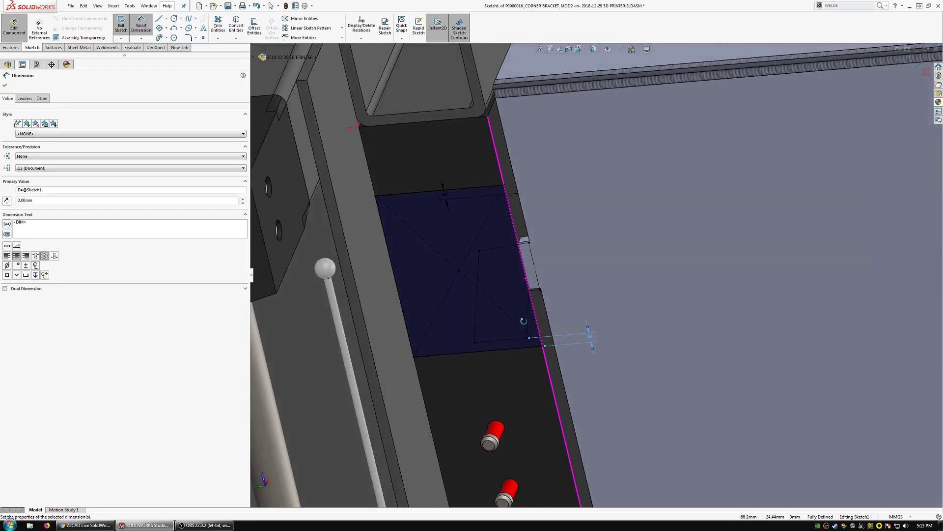
scroll(511, 260, down, 5)
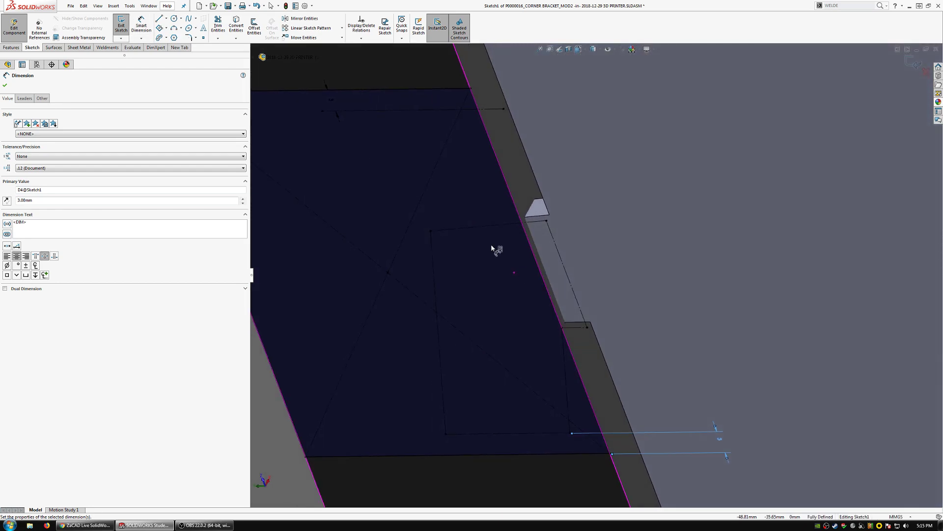
key(Escape)
click(12, 47)
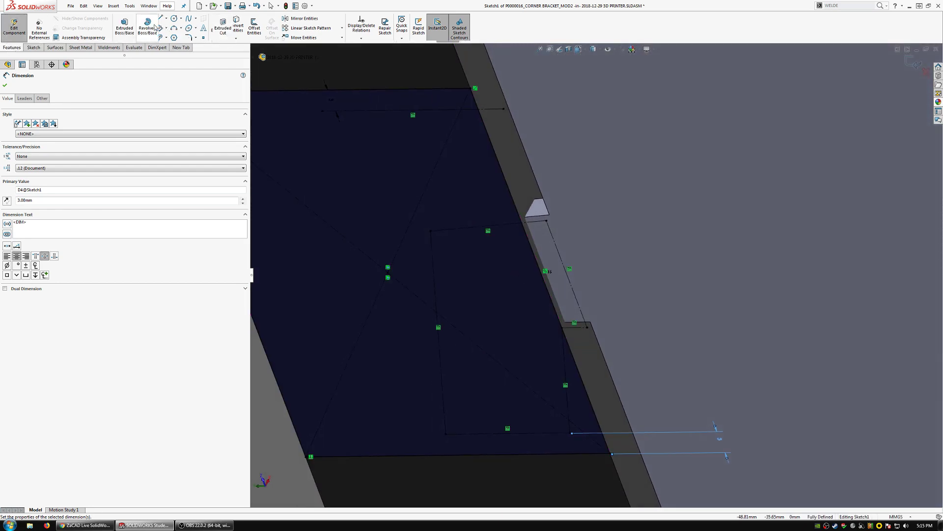
click(223, 29)
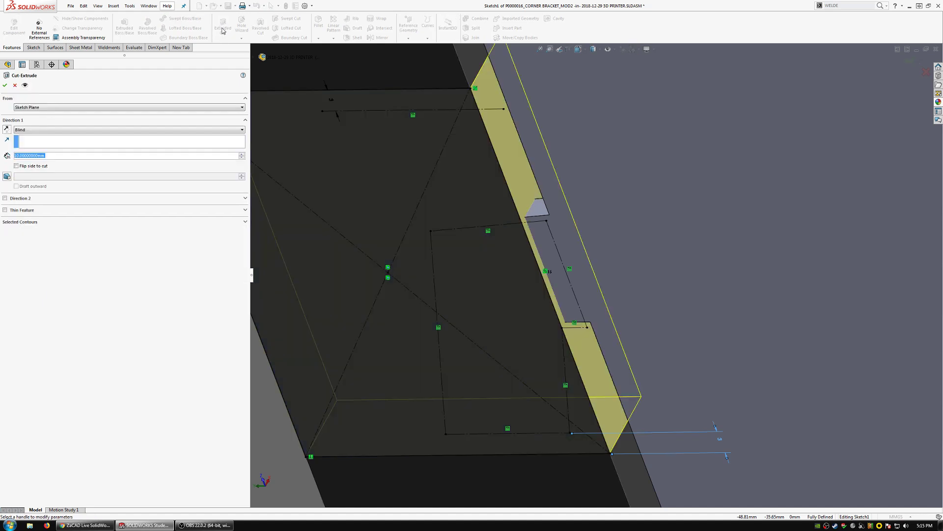
text(.125)
key(Return)
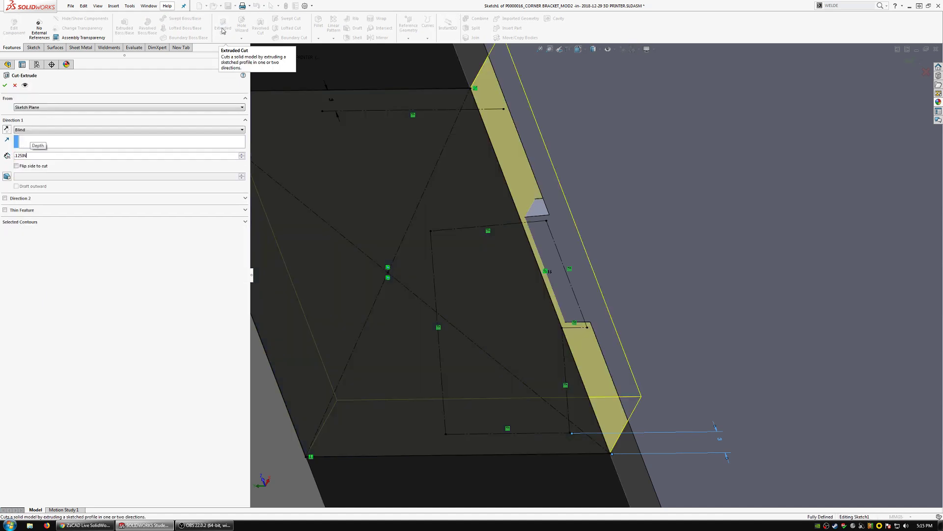
Step: Set the blind cut's depth to 5.175 mm and finish the extruded cut in the corner bracket
double_click(19, 156)
text(45)
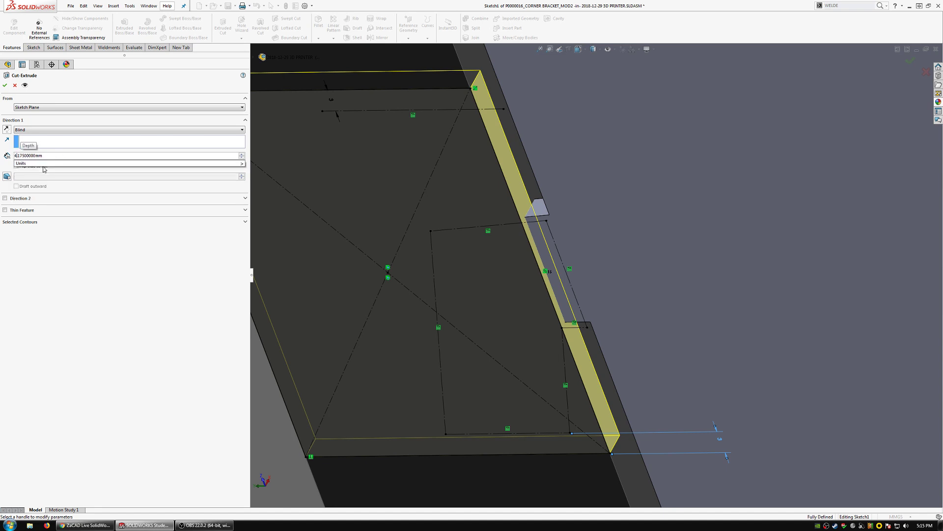
key(Return)
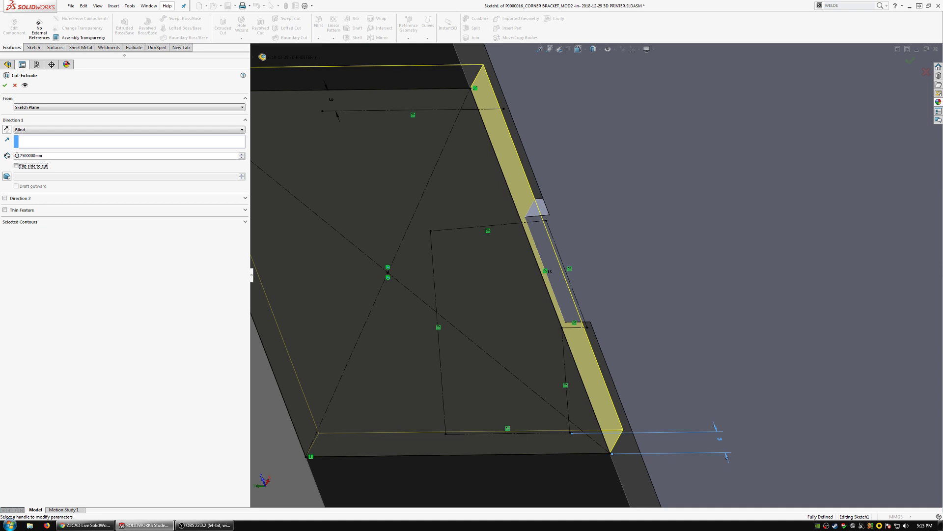
click(57, 156)
text(5)
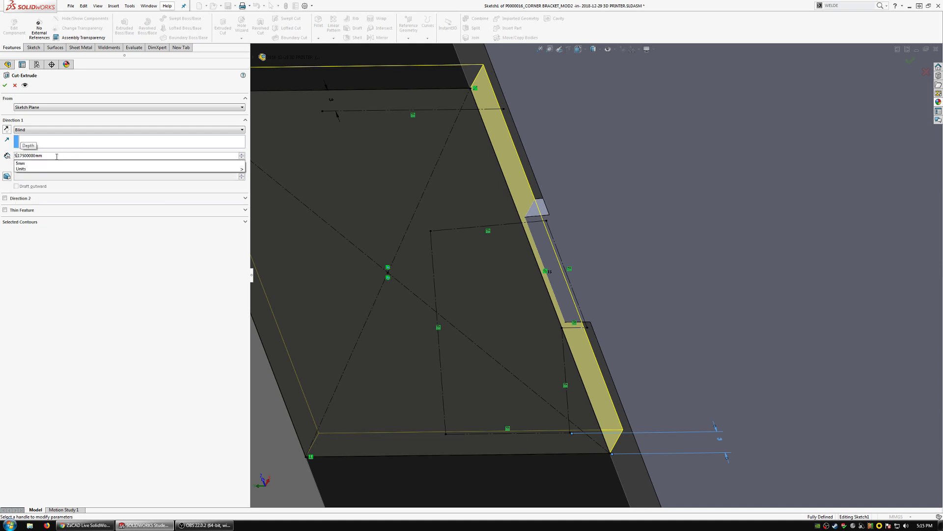
key(Return)
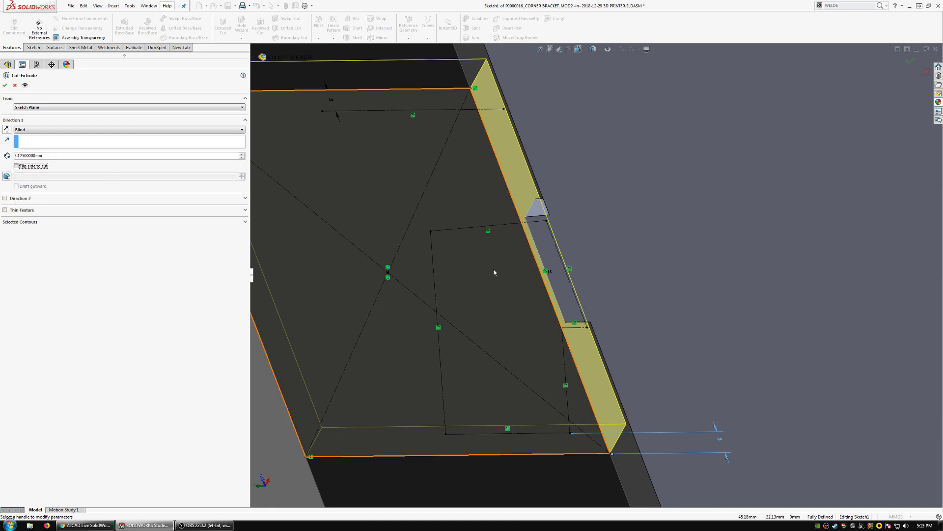
scroll(550, 294, up, 2)
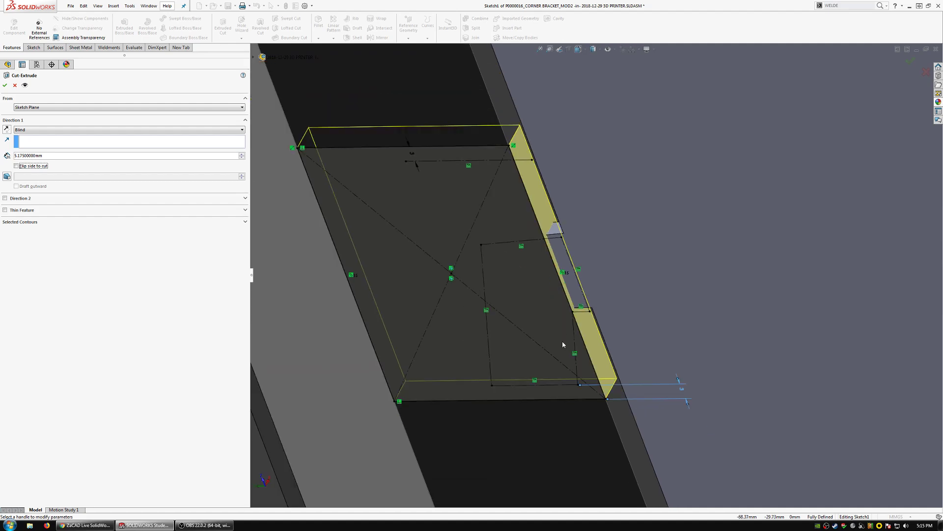
scroll(563, 344, up, 4)
middle_drag(569, 320, 327, 232)
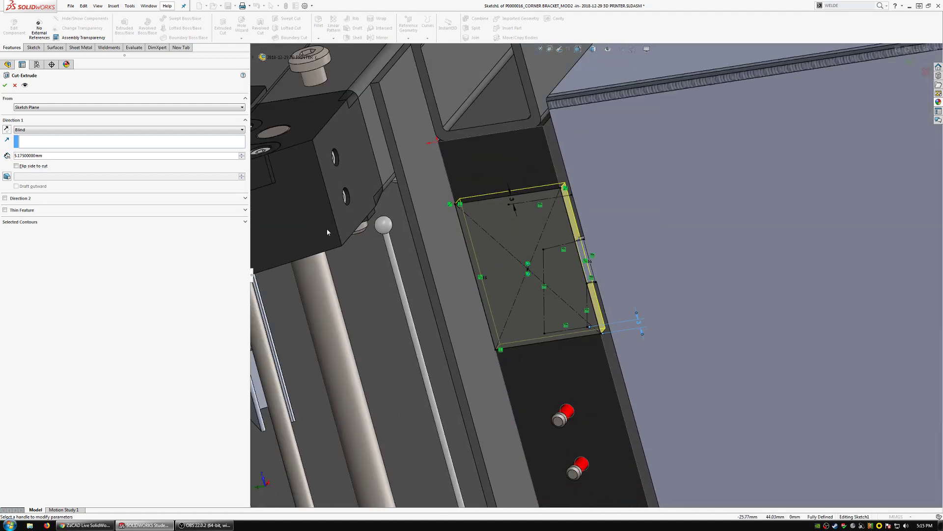
click(6, 85)
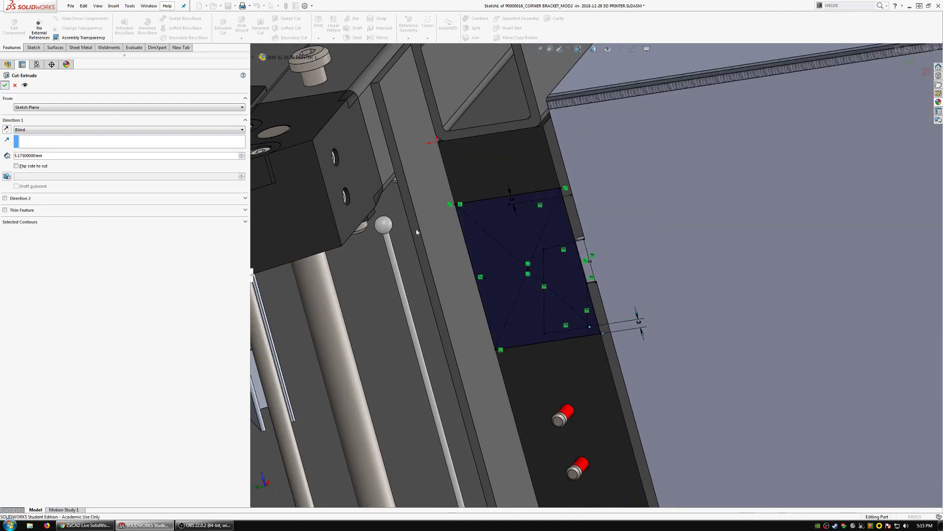
Step: Hide the outer corner panel and the support bar that cover the modified bracket from outside
middle_drag(573, 260, 578, 285)
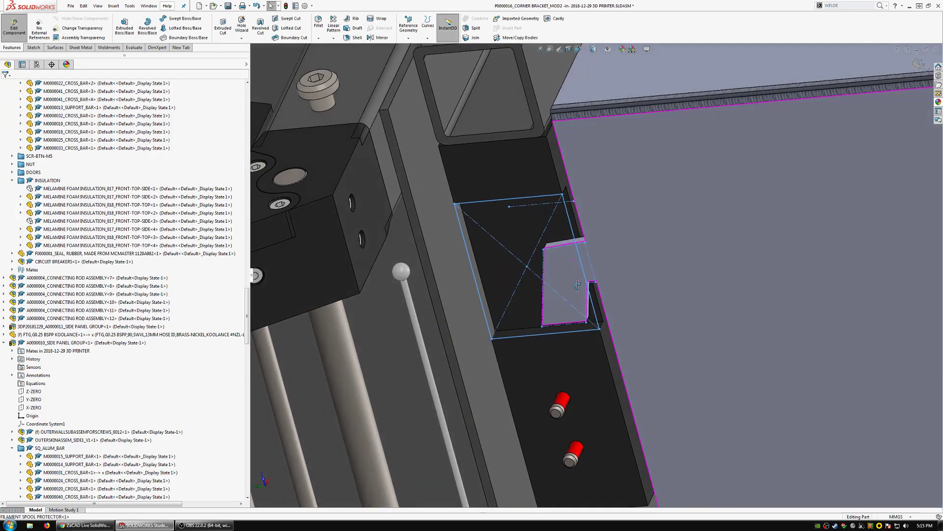
scroll(570, 300, up, 6)
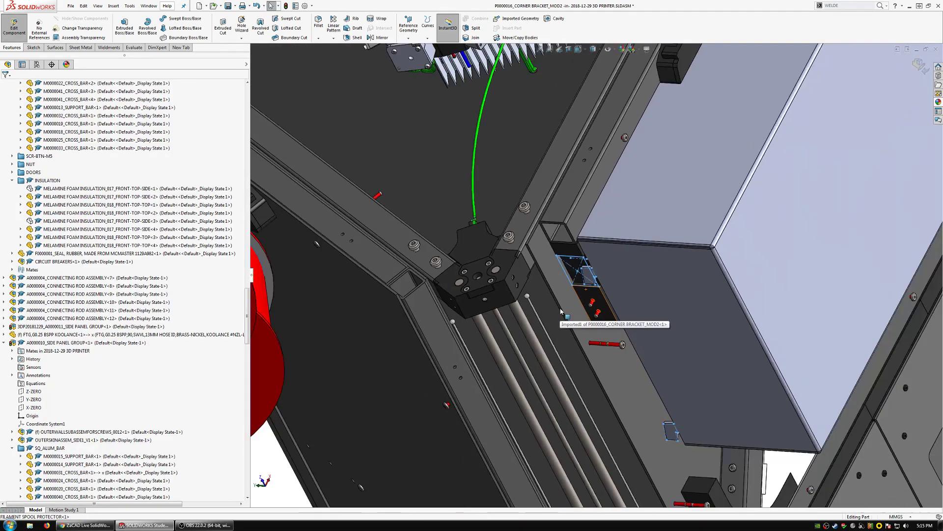
scroll(561, 311, up, 3)
middle_drag(562, 311, 678, 143)
scroll(771, 153, down, 5)
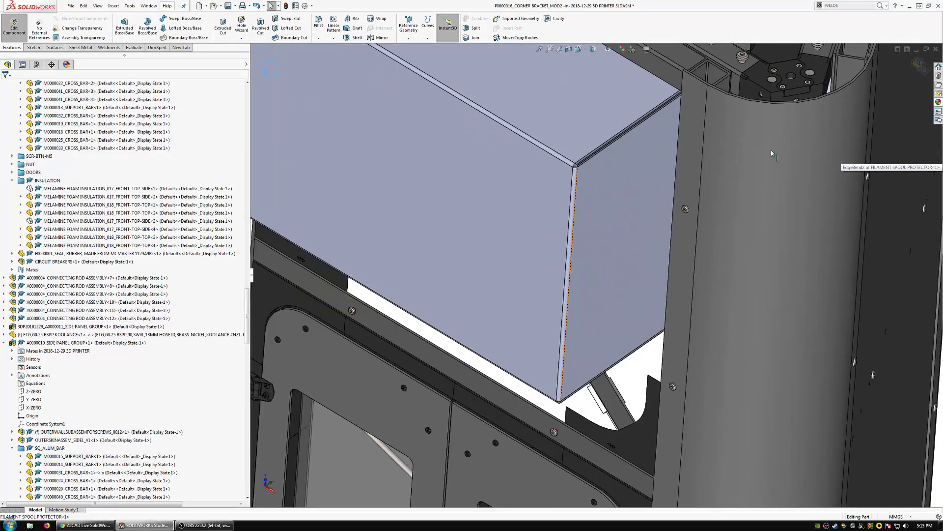
click(771, 150)
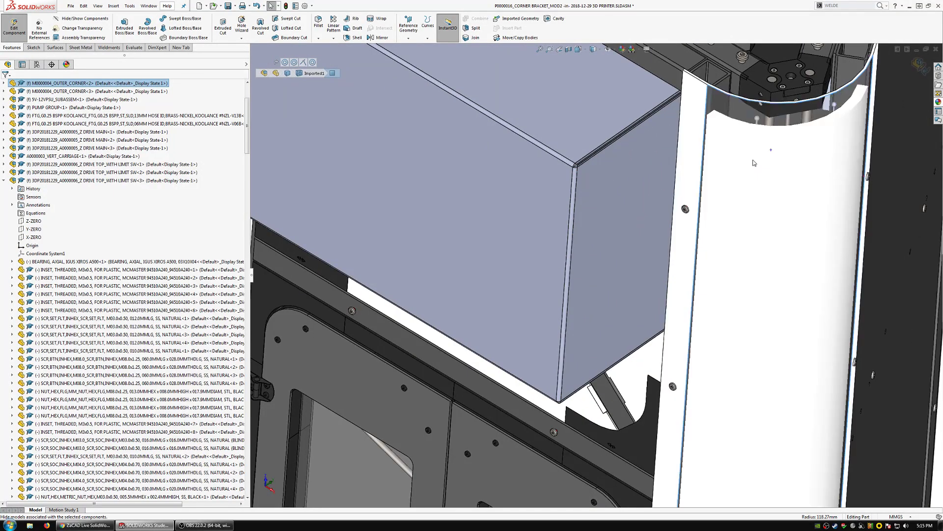
click(706, 158)
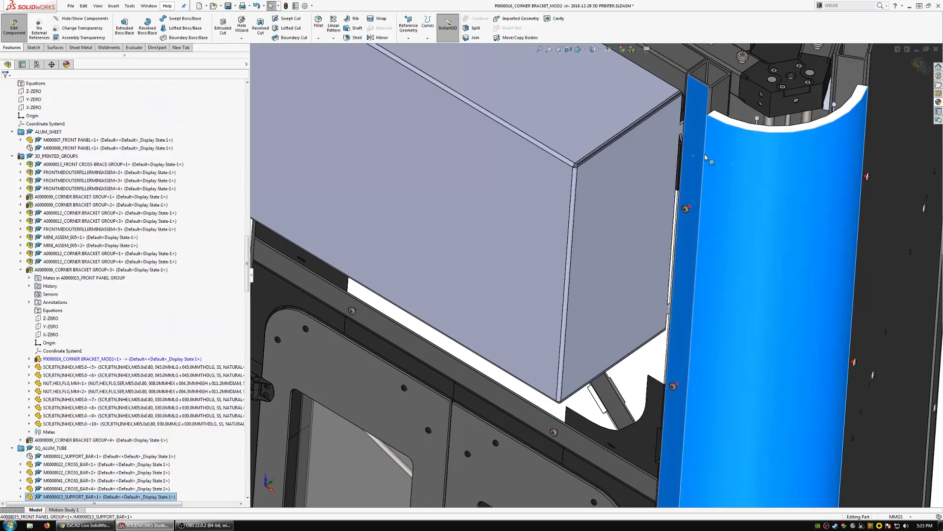
click(717, 111)
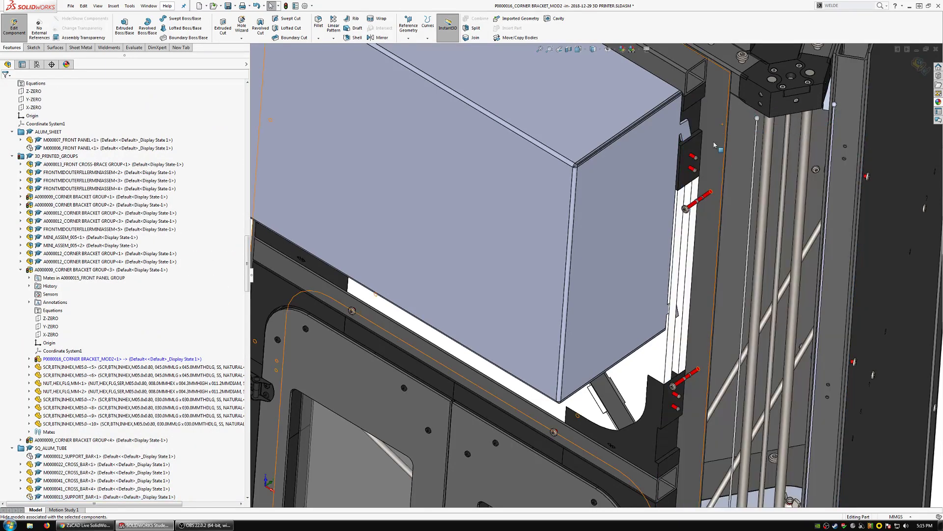
Step: Check the cut on the other corner bracket instances and return from editing the bracket to the top-level assembly
scroll(714, 145, down, 3)
scroll(661, 151, up, 4)
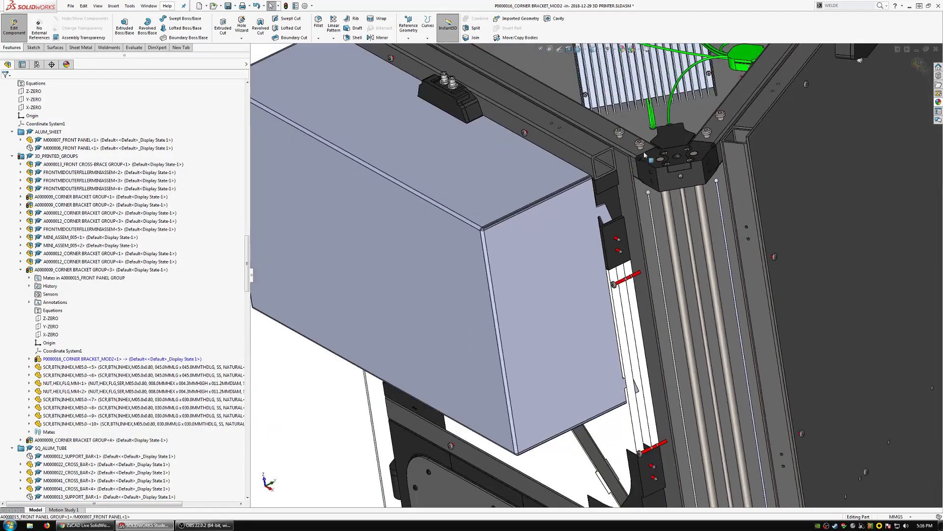
scroll(613, 205, up, 4)
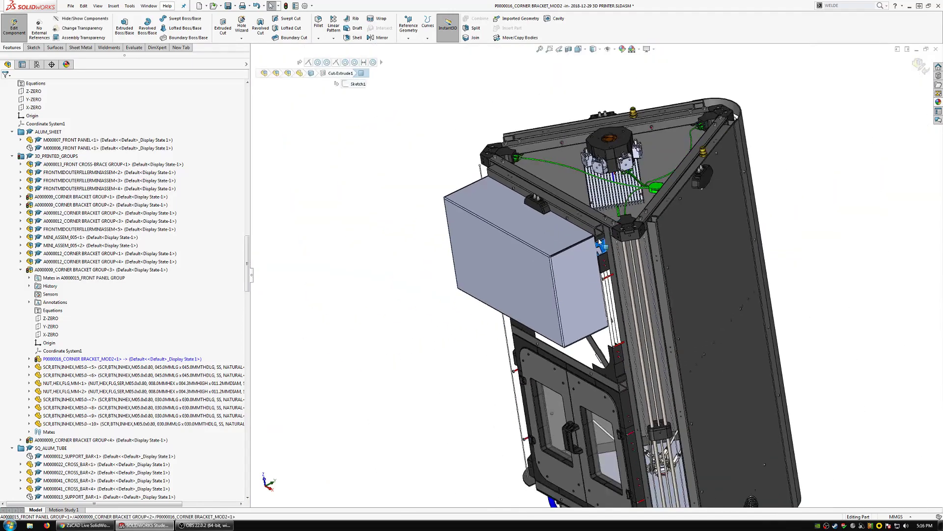
scroll(629, 350, down, 5)
scroll(630, 351, down, 3)
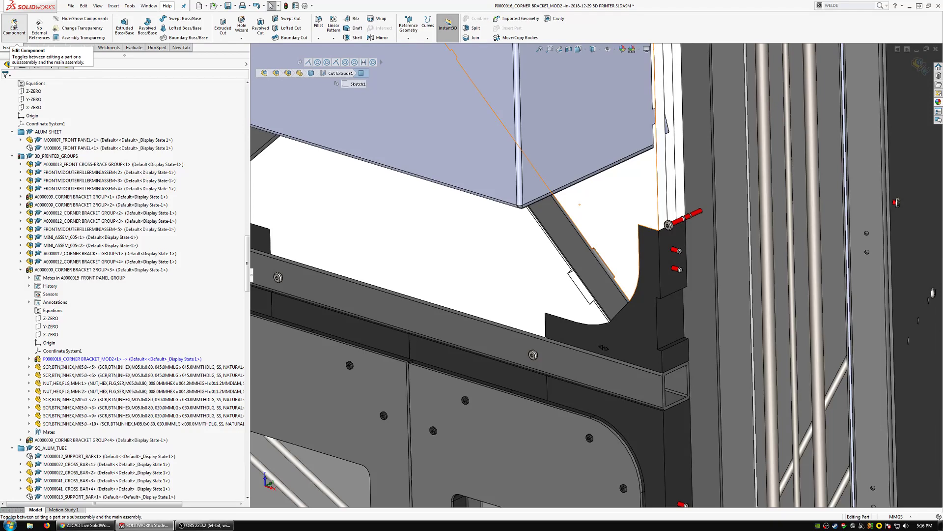
click(14, 23)
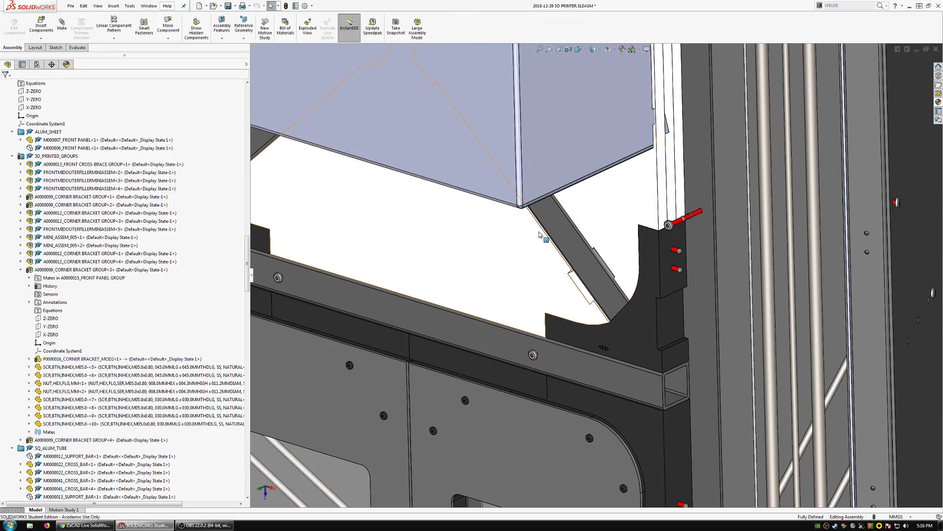
Step: Examine the lower corner bracket and how the spool protector's hooks fit the bracket pockets on both sides of the printer
click(148, 6)
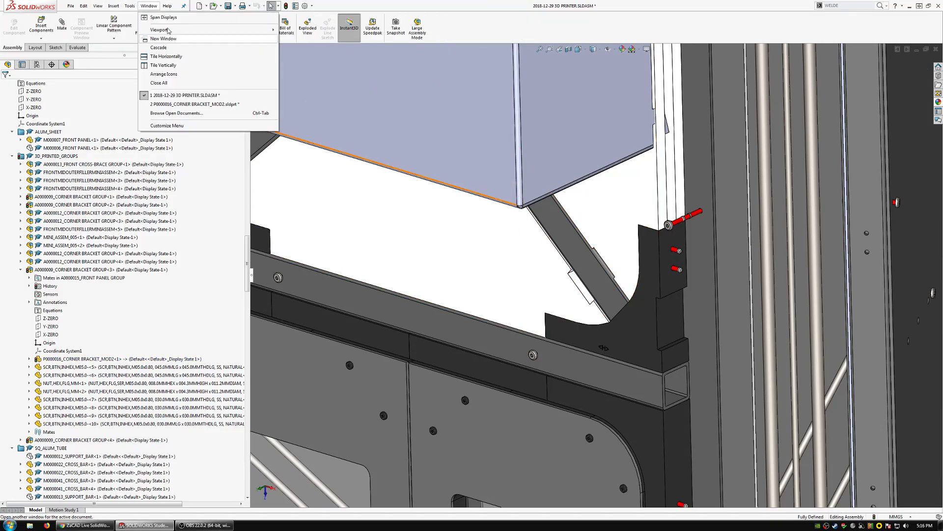
mouse_move(213, 108)
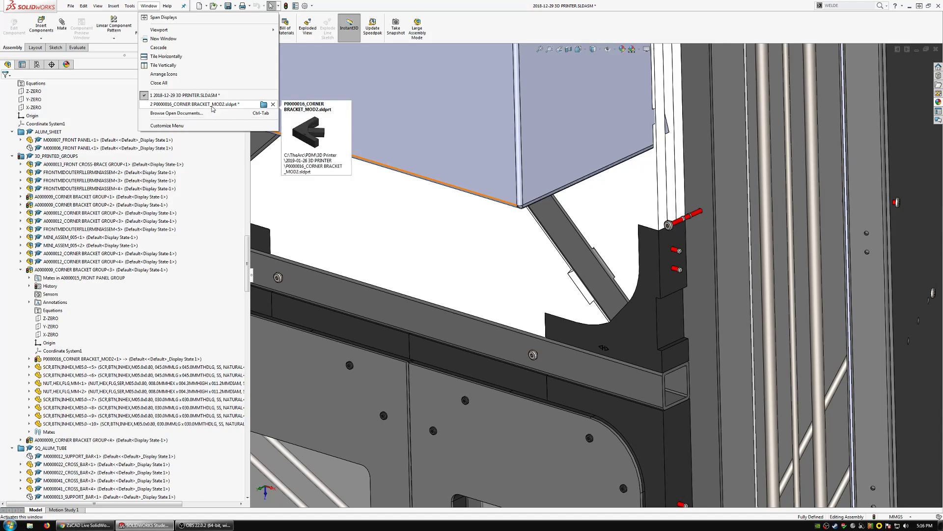
click(654, 337)
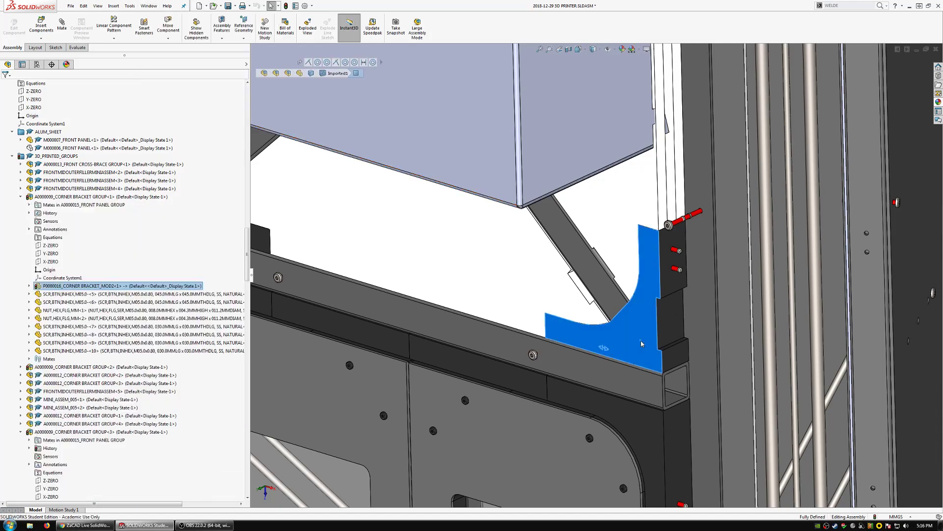
scroll(639, 353, up, 5)
scroll(615, 387, down, 4)
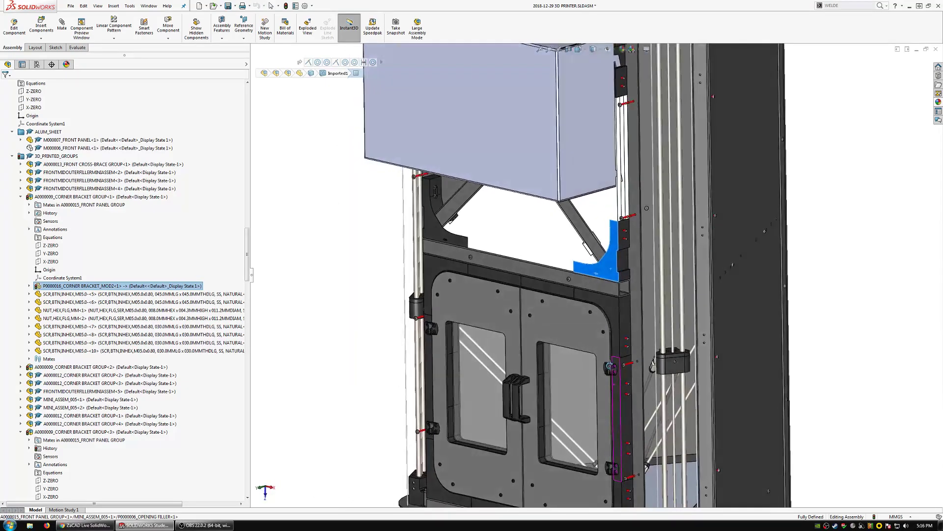
mouse_move(610, 366)
middle_down()
mouse_move(688, 296)
mouse_move(616, 292)
mouse_move(635, 333)
mouse_move(596, 356)
middle_up()
scroll(593, 352, up, 1)
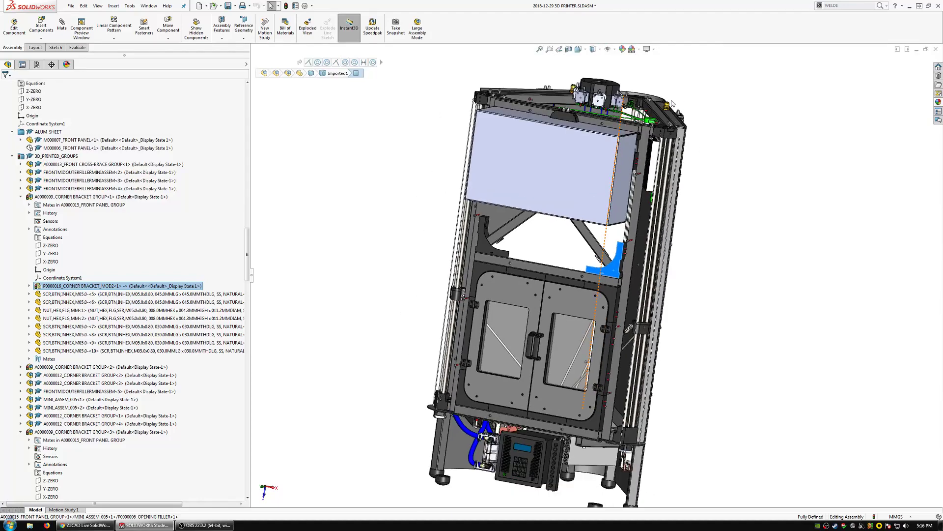
scroll(655, 151, down, 3)
scroll(621, 200, down, 5)
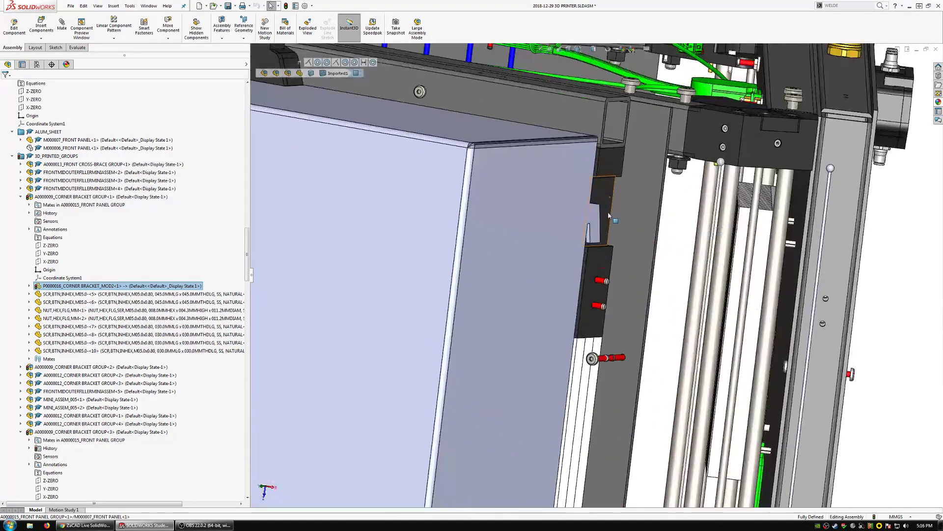
middle_drag(609, 216, 551, 294)
scroll(600, 212, down, 3)
scroll(573, 270, up, 10)
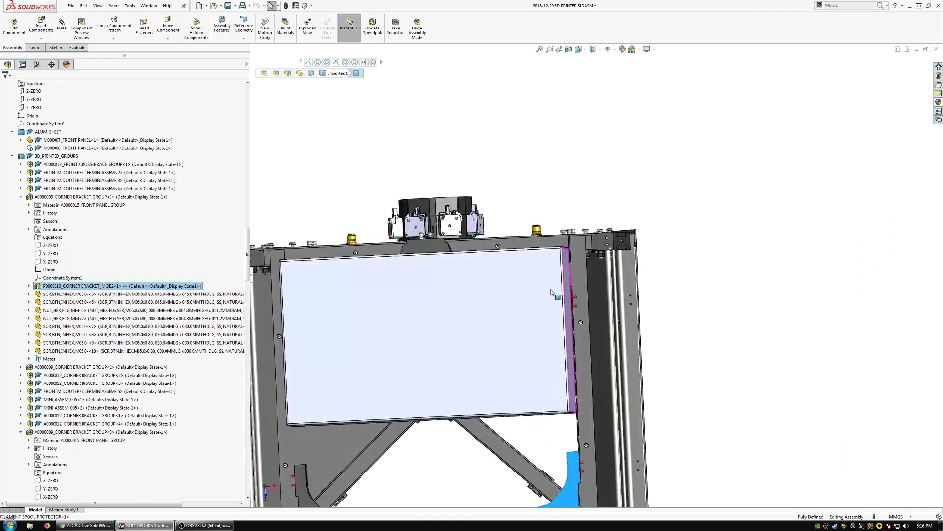
scroll(501, 312, down, 3)
middle_drag(501, 311, 374, 206)
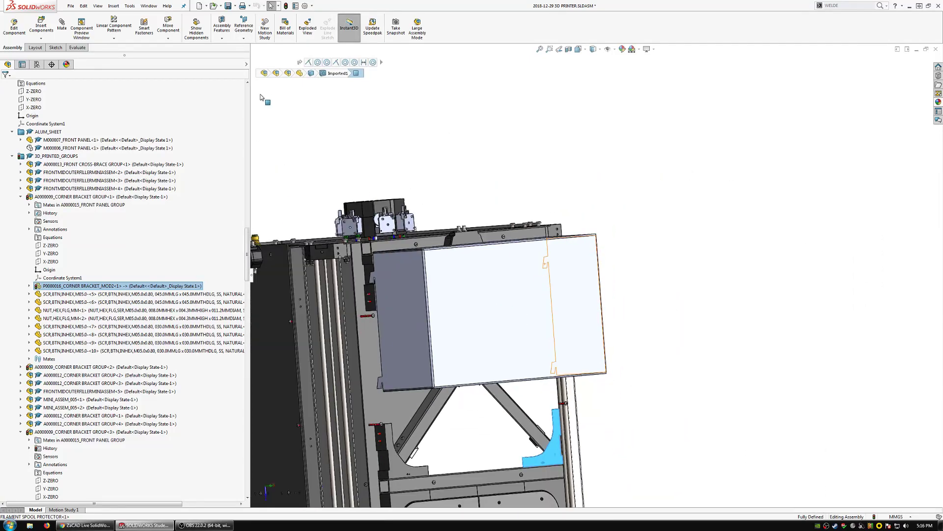
Step: Show all hidden components of the top-level 3D printer assembly
scroll(248, 90, up, 10)
right_click(83, 83)
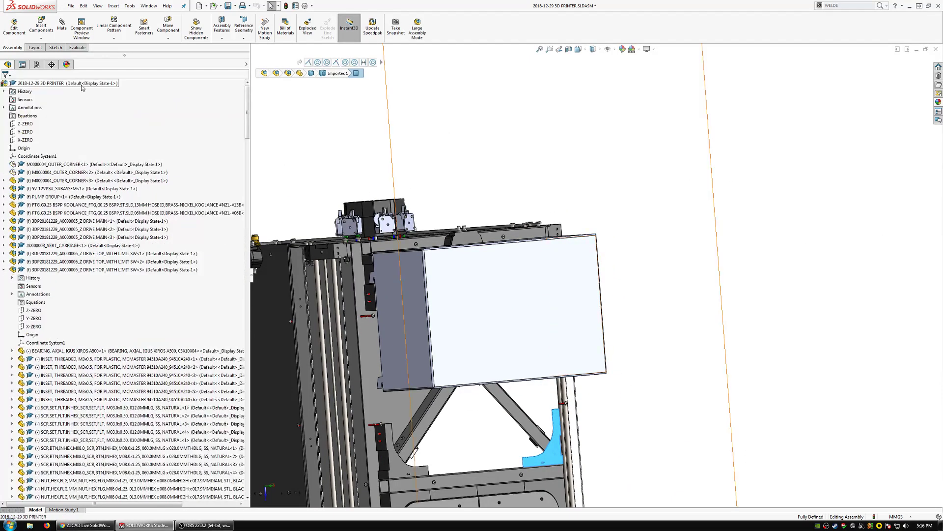
click(117, 206)
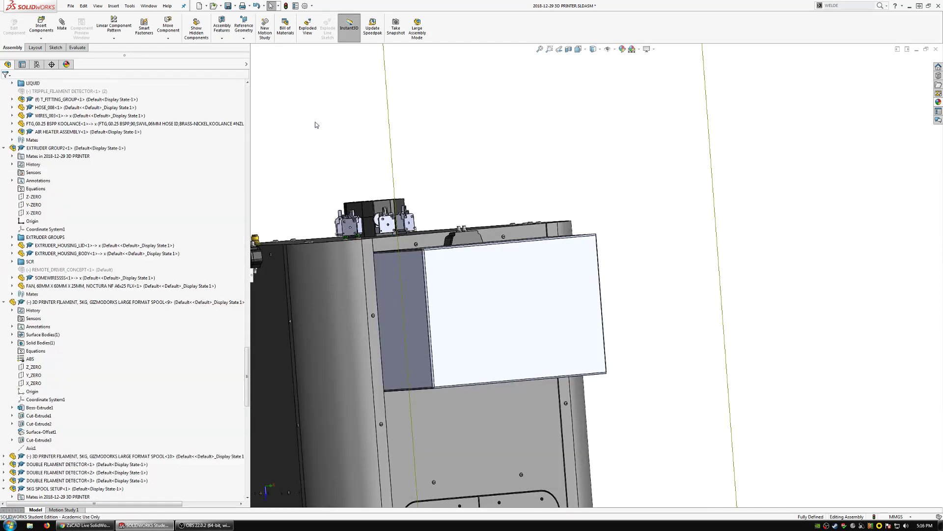
Step: Examine how the spool protector's side flange and upper edge sit against the printer's corner and top panels
scroll(430, 308, down, 5)
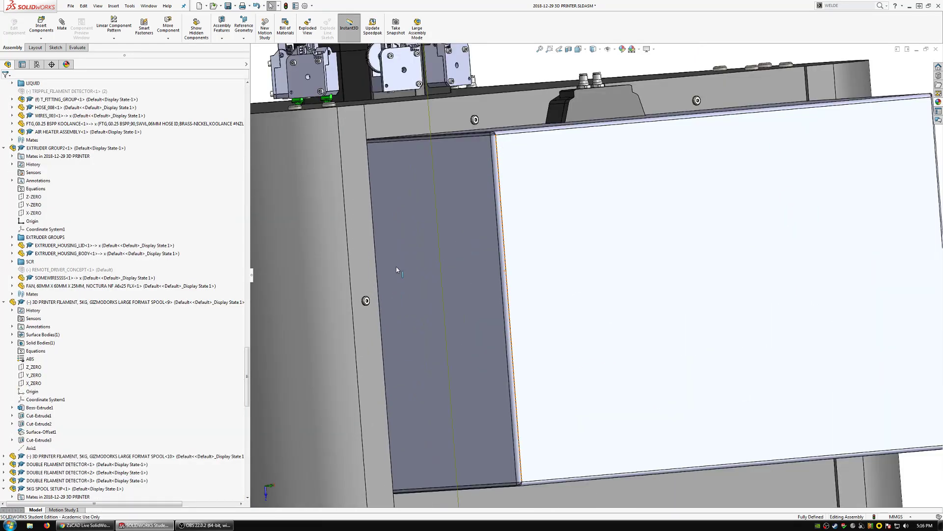
middle_drag(396, 266, 404, 312)
scroll(423, 226, up, 5)
scroll(529, 238, down, 5)
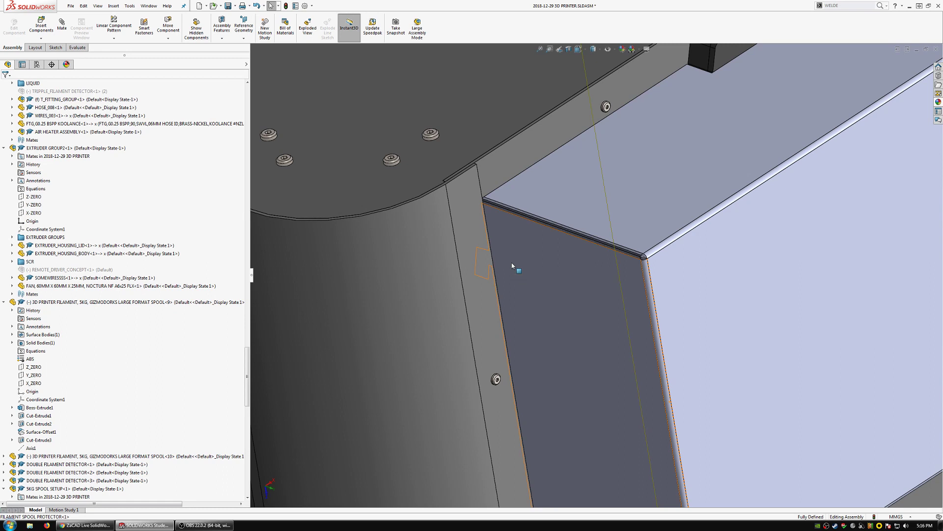
middle_drag(512, 263, 549, 265)
scroll(549, 265, up, 3)
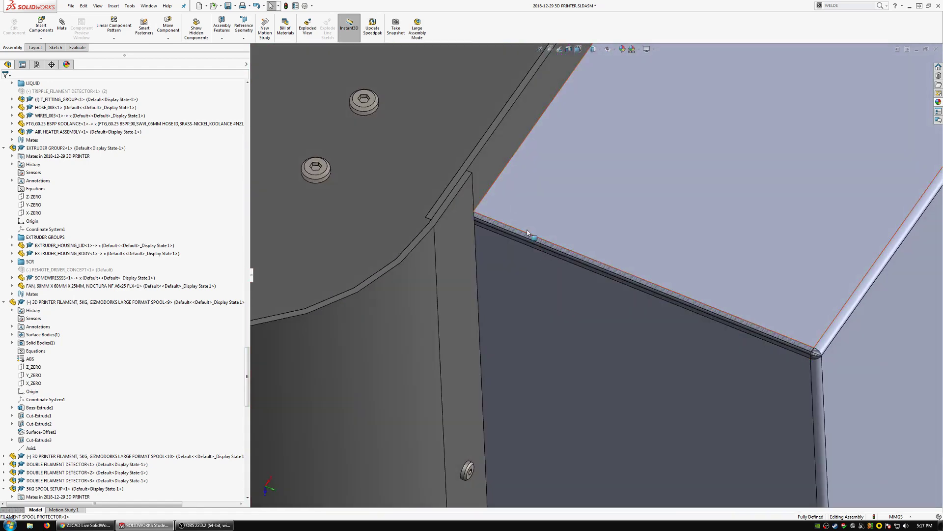
scroll(589, 199, up, 5)
scroll(612, 210, down, 3)
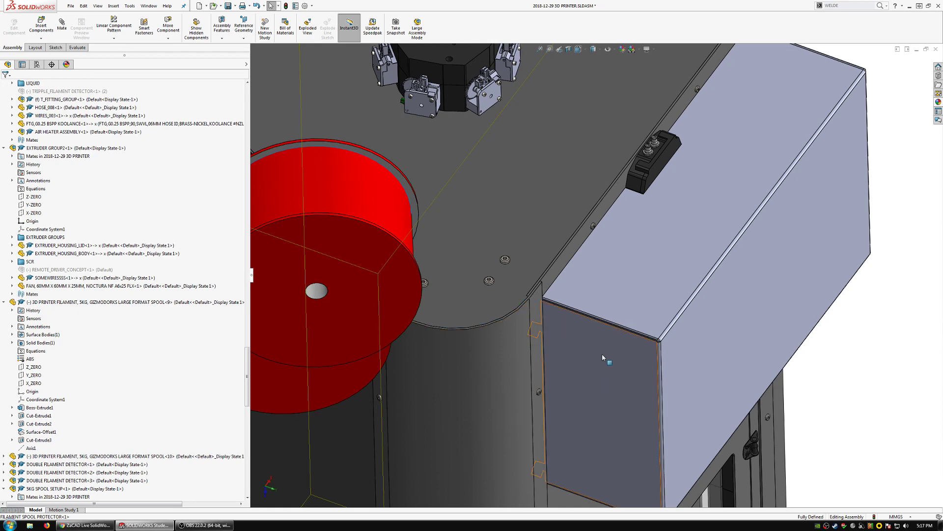
middle_drag(614, 363, 616, 296)
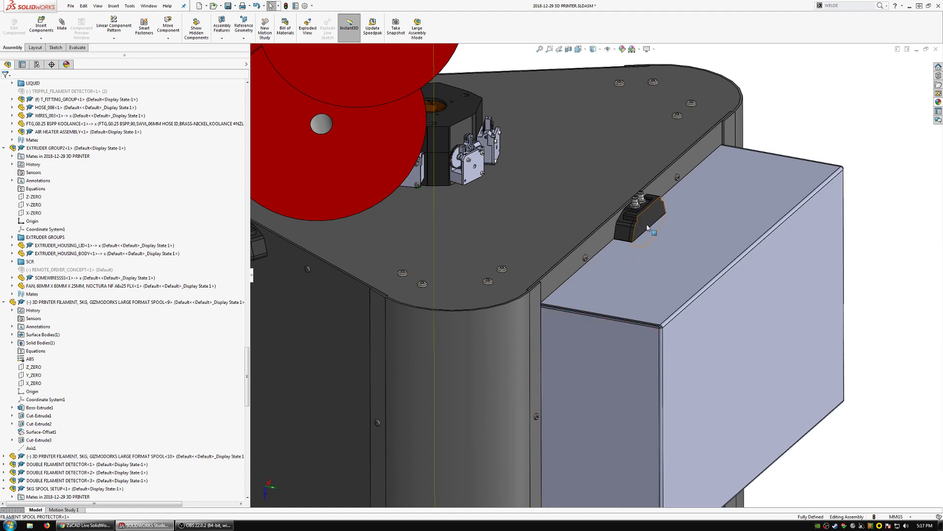
Step: Inspect the gap between the two front doors and select the rubber seal in it
scroll(642, 304, up, 5)
scroll(619, 349, down, 10)
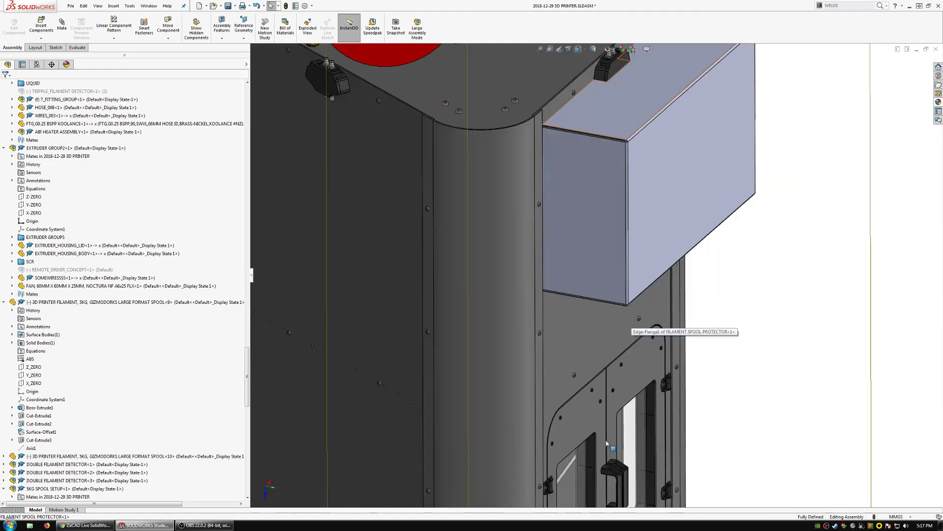
scroll(591, 335, down, 6)
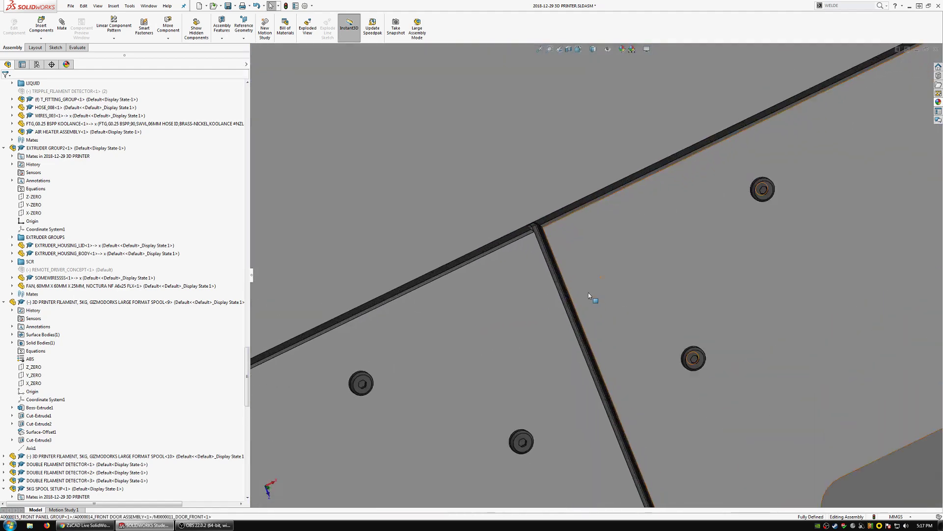
click(540, 252)
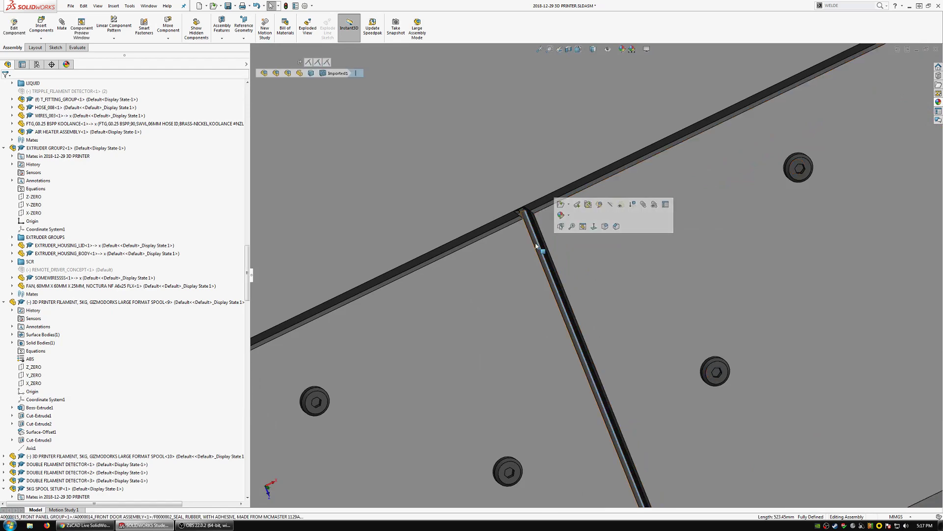
Step: Open the rubber door seal as its own part to examine its end profile, and return to the 3D printer assembly
click(555, 199)
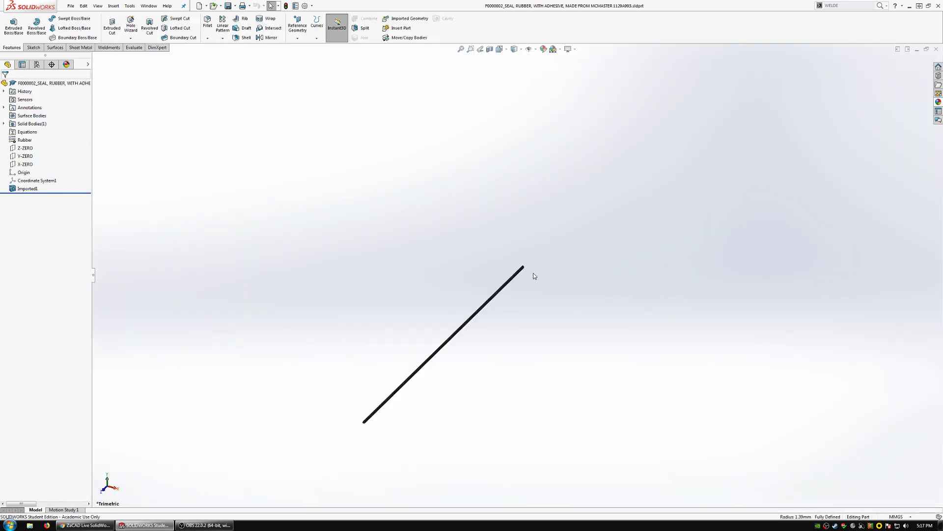
scroll(520, 270, down, 4)
scroll(492, 243, down, 3)
middle_drag(510, 237, 553, 266)
middle_drag(553, 250, 714, 257)
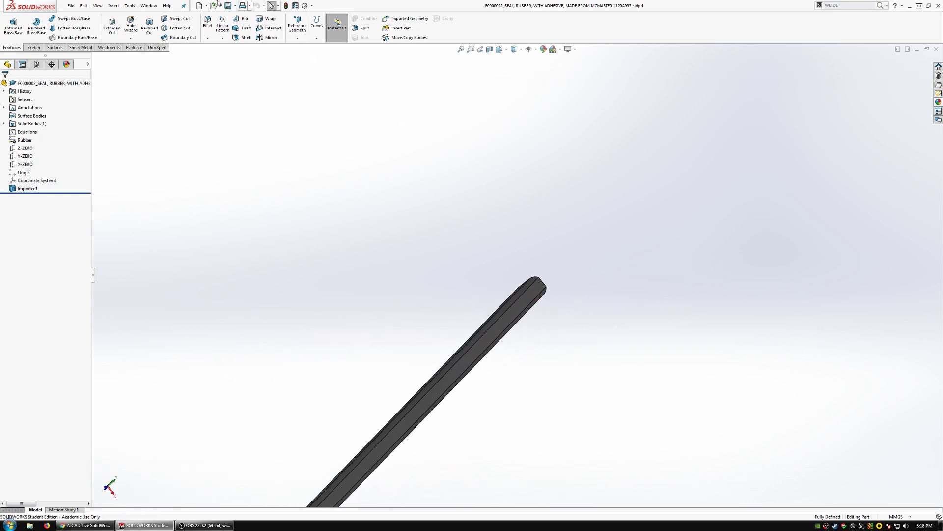
click(148, 6)
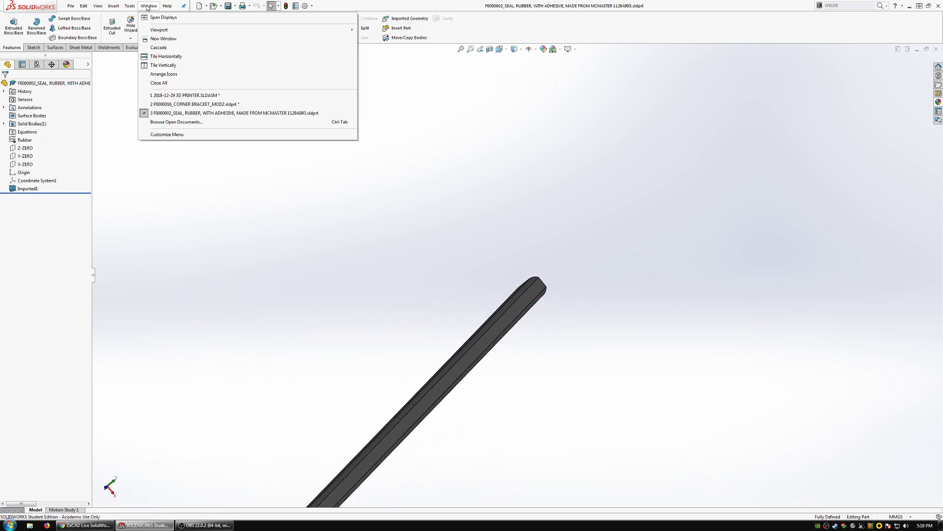
click(181, 97)
Step: Examine how the double filament detector's housing at the printer's top front edge meets the upper face of the spool protector
scroll(555, 275, up, 10)
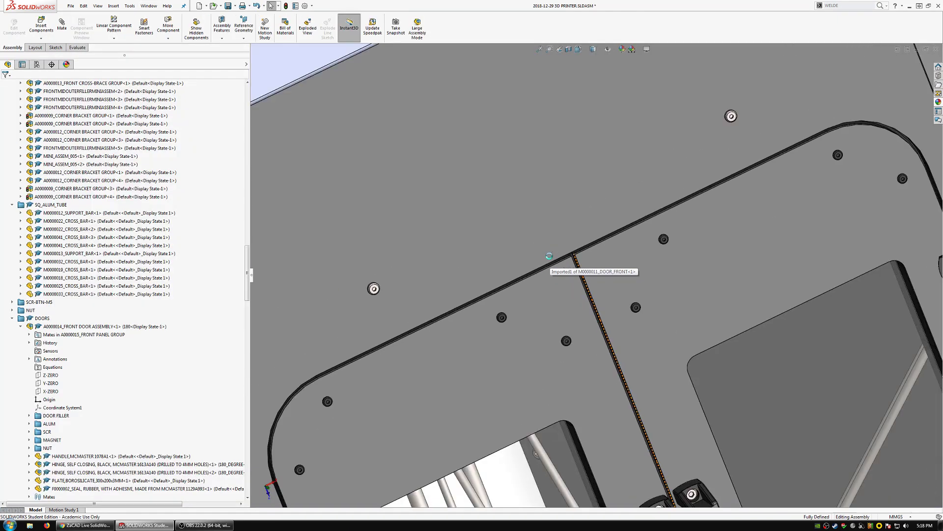
scroll(550, 258, up, 5)
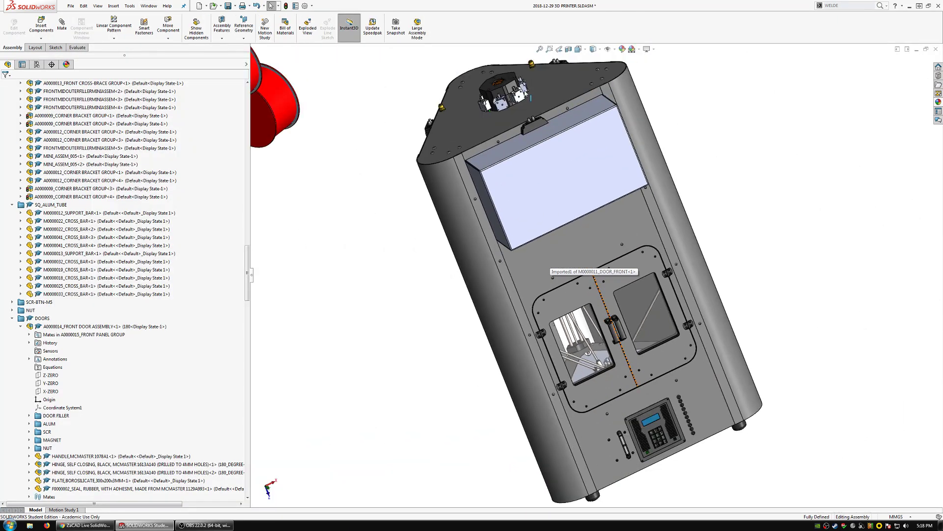
scroll(551, 155, down, 5)
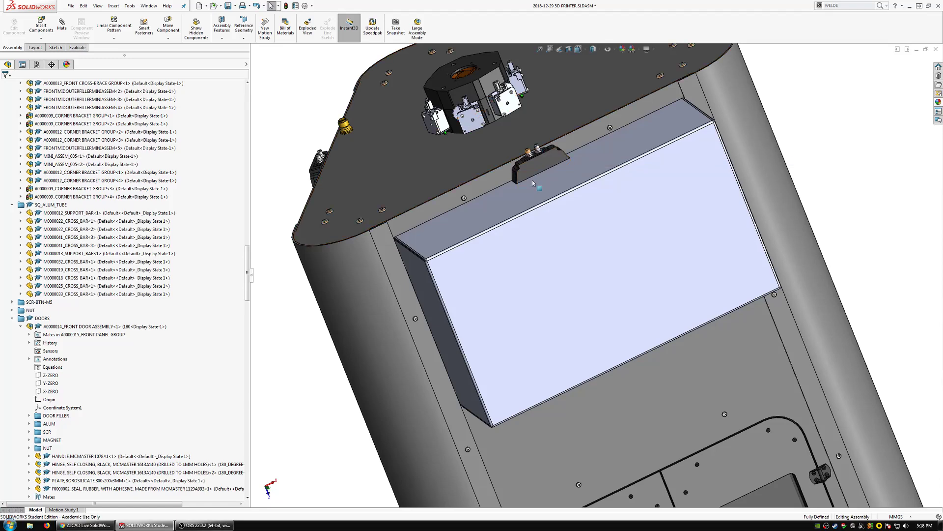
scroll(538, 191, down, 3)
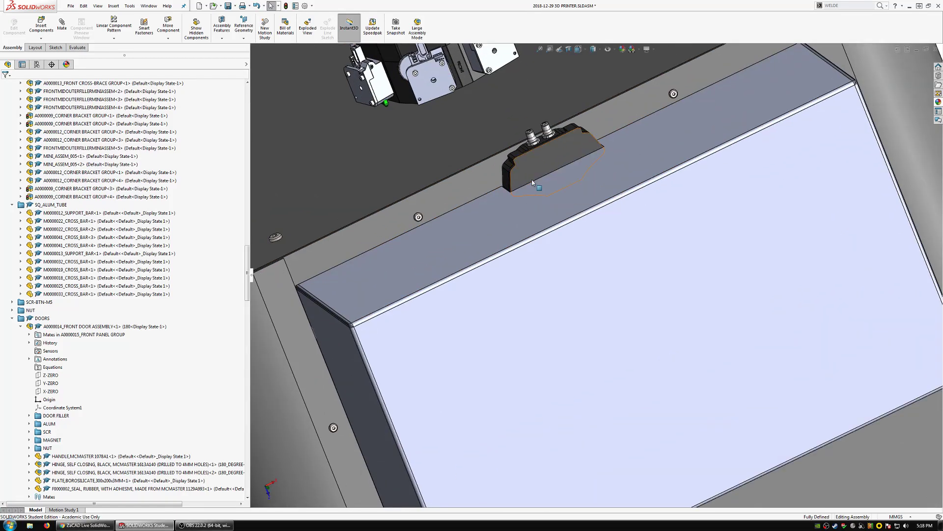
middle_drag(531, 179, 509, 181)
scroll(509, 181, down, 3)
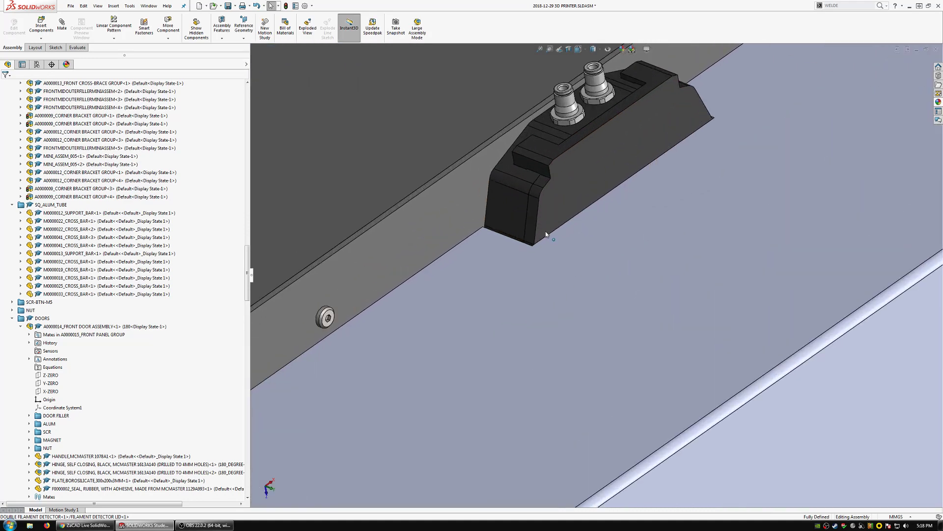
scroll(551, 231, down, 3)
middle_drag(552, 231, 510, 230)
scroll(615, 227, up, 8)
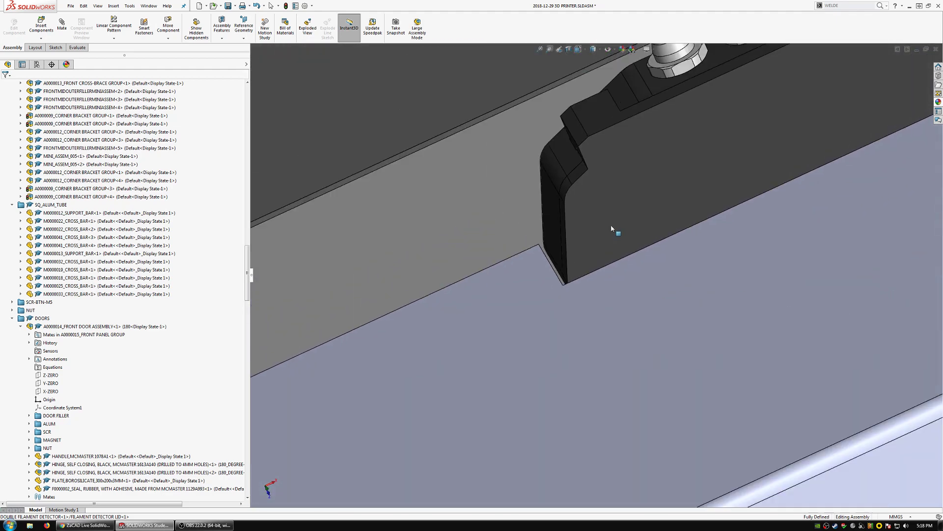
scroll(657, 216, down, 2)
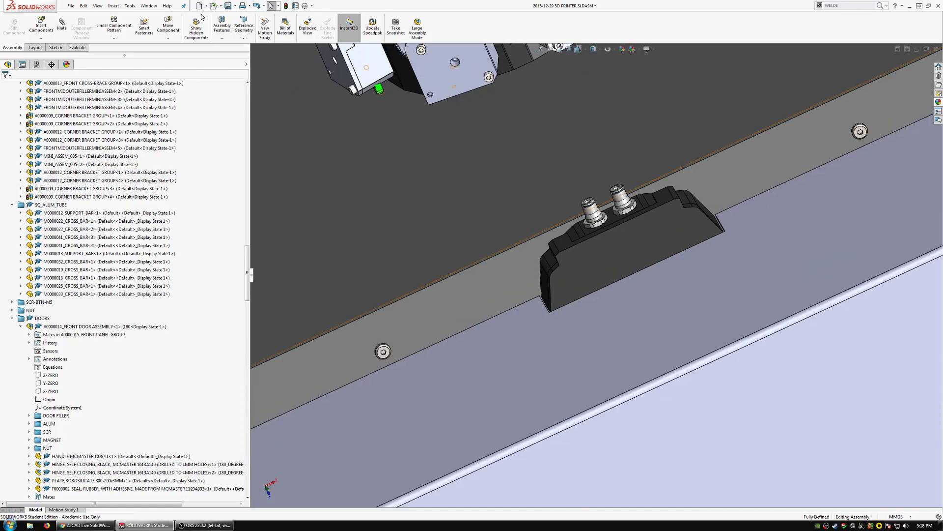
Step: Save the 3D printer assembly together with all of its modified referenced models
click(228, 6)
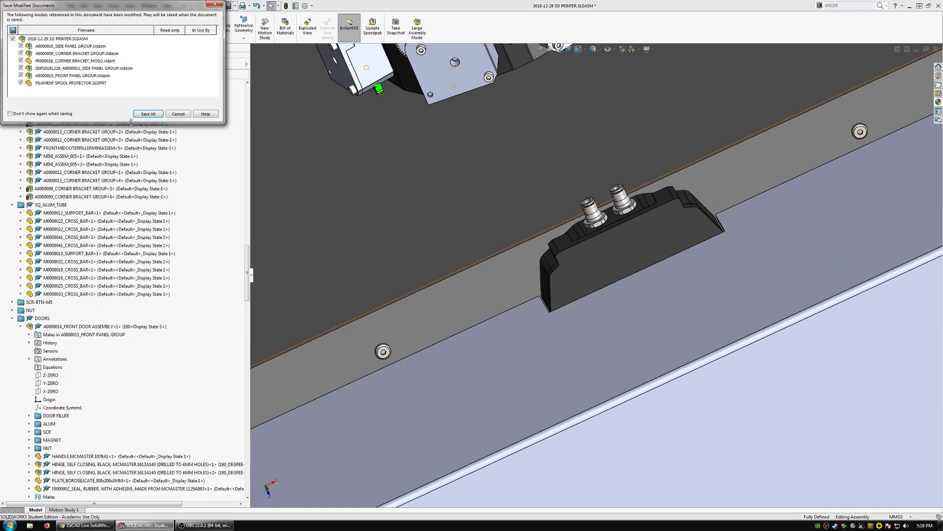
click(148, 113)
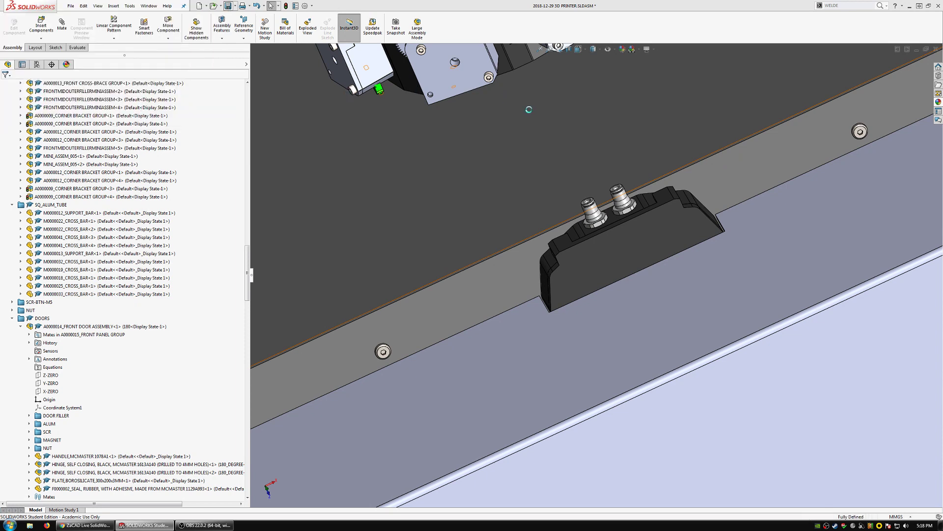